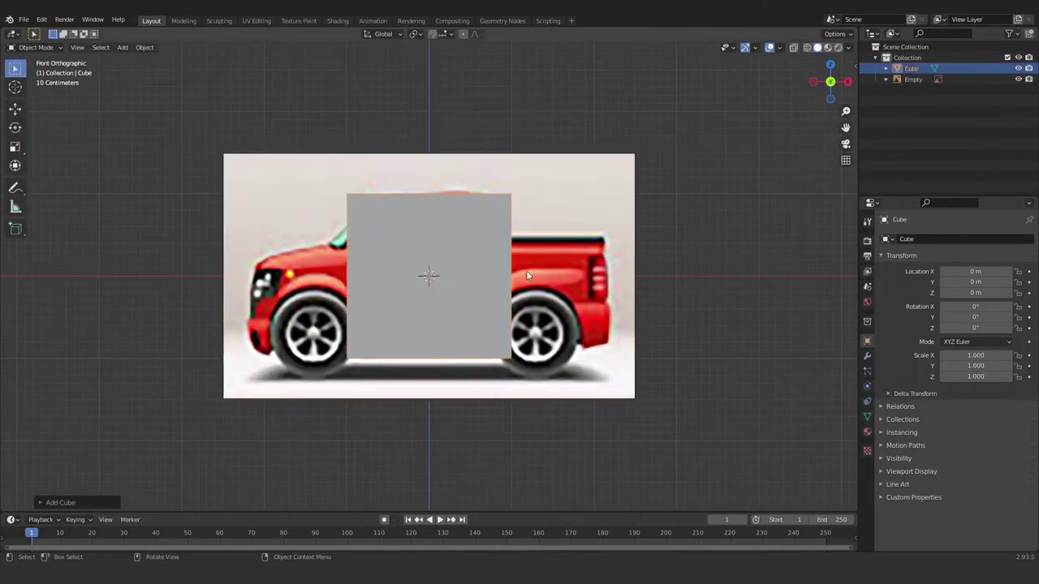
- Fade the truck reference image to about 0.2 opacity and turn on X-ray
{"action": "left_click", "coordinate": [913, 79]}
{"action": "left_click", "coordinate": [867, 386]}
{"action": "left_click_drag", "start_coordinate": [1006, 364], "coordinate": [964, 364]}
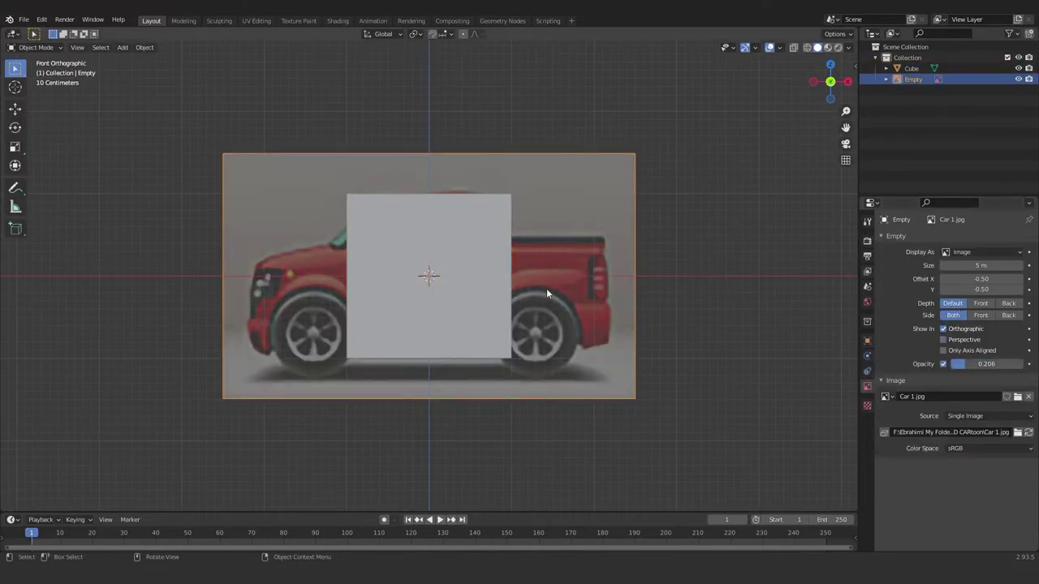
{"action": "left_click", "coordinate": [487, 309]}
- Shift the reference image vertically and raise the cube up to the truck body
{"action": "left_click", "coordinate": [583, 322]}
{"action": "key", "text": "g"}
{"action": "key", "text": "z"}
{"action": "left_click", "coordinate": [487, 244]}
{"action": "key", "text": "g"}
{"action": "key", "text": "z"}
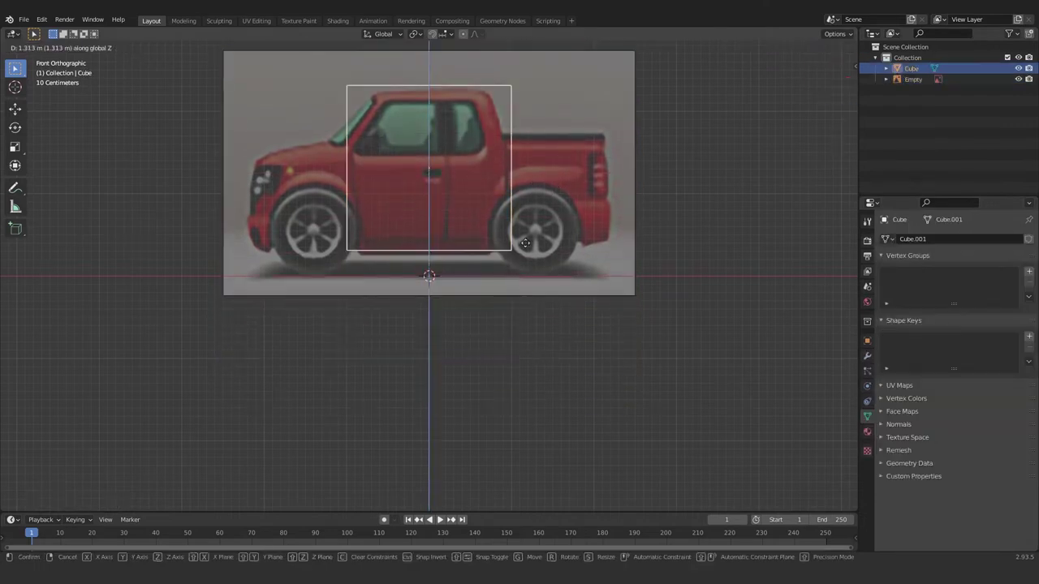
{"action": "left_click", "coordinate": [525, 244]}
{"action": "scroll", "coordinate": [499, 320], "scroll_direction": "up", "scroll_amount": 2}
- In Edit Mode, stretch the box along X over the truck and lower its top to the hood line
{"action": "key", "text": "Tab"}
{"action": "key", "text": "s"}
{"action": "key", "text": "x"}
{"action": "left_click", "coordinate": [685, 299]}
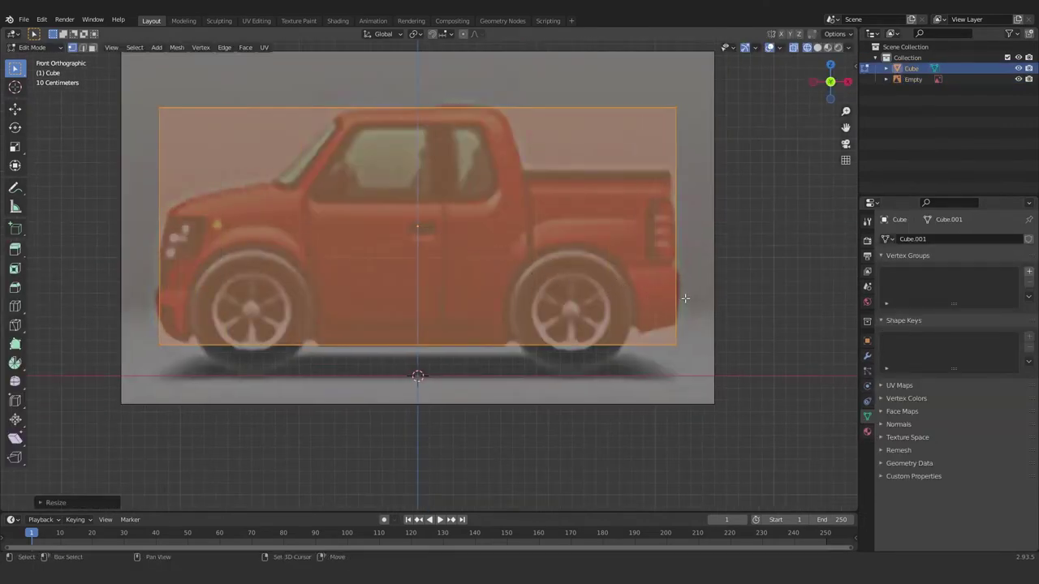
{"action": "middle_click_drag", "start_coordinate": [685, 299], "coordinate": [679, 330], "text": "shift"}
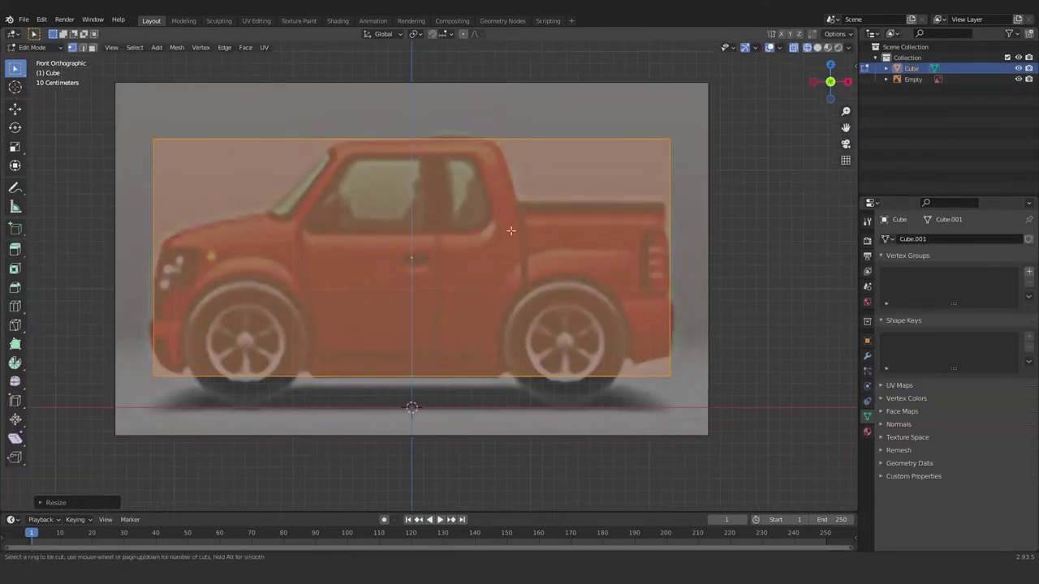
{"action": "left_click", "coordinate": [584, 140]}
{"action": "key", "text": "g"}
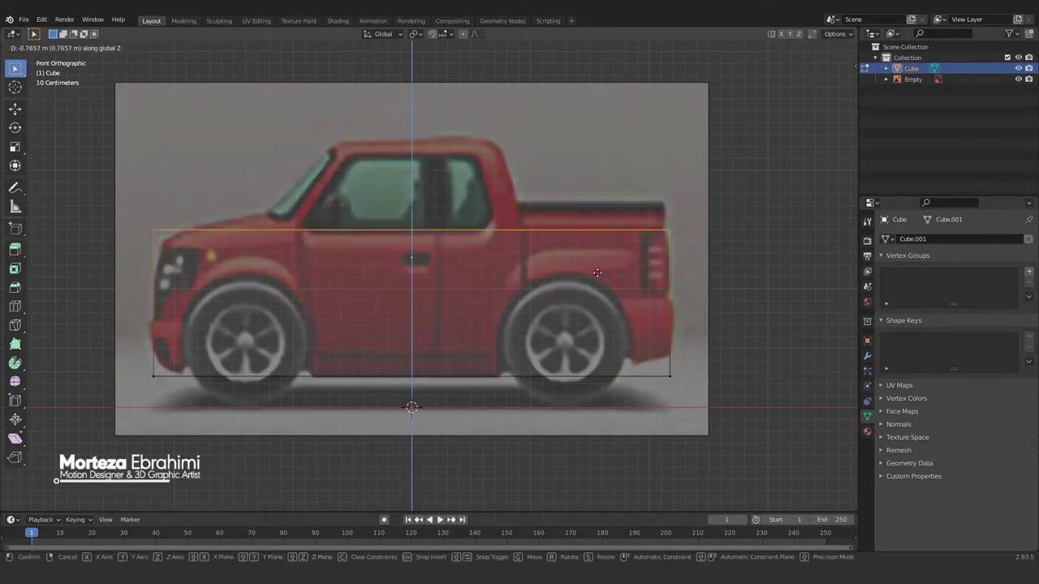
{"action": "left_click", "coordinate": [603, 281]}
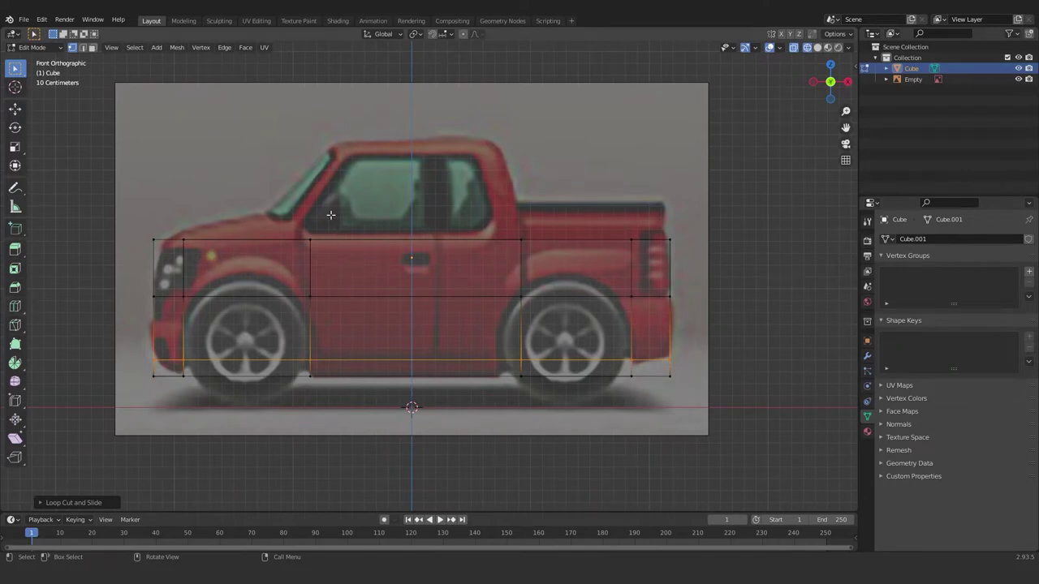
- Extrude the cab up from the top edge and move its front corner onto the windshield
{"action": "left_click", "coordinate": [438, 240]}
{"action": "key", "text": "e"}
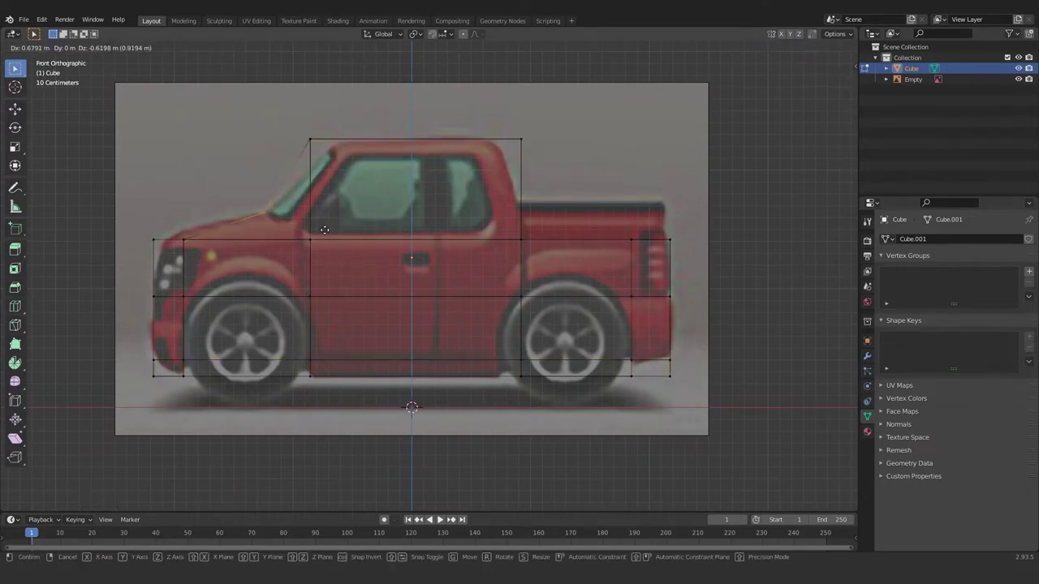
{"action": "key", "text": "g"}
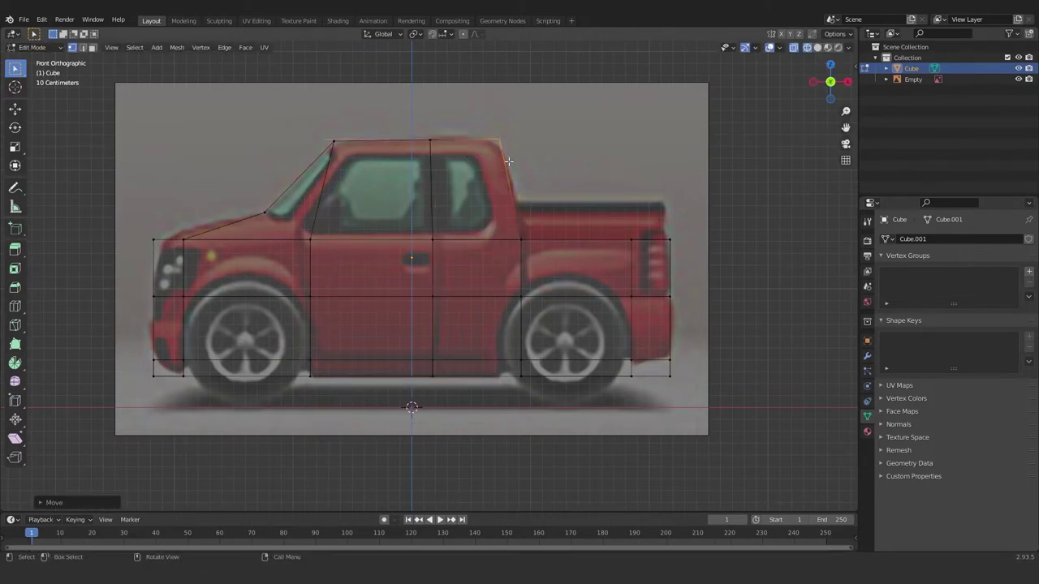
{"action": "scroll", "coordinate": [508, 162], "scroll_direction": "up", "scroll_amount": 2}
- Move the rear bed vertices along X to set the bed end's position
{"action": "left_click_drag", "start_coordinate": [331, 223], "coordinate": [531, 169]}
{"action": "key", "text": "g"}
{"action": "key", "text": "z"}
{"action": "key", "text": "x"}
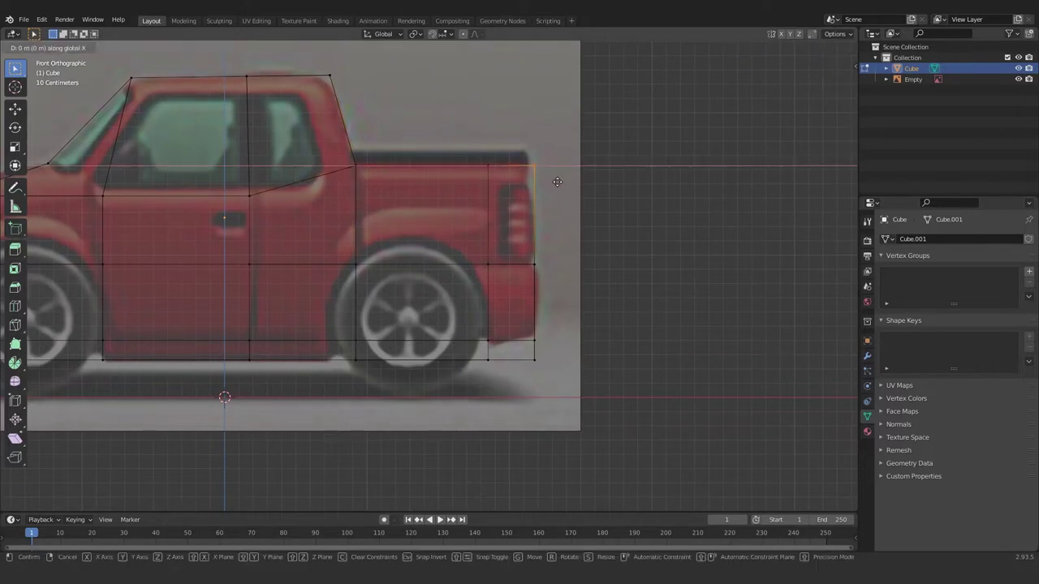
{"action": "left_click", "coordinate": [557, 181]}
- Move the rear fender vertex to follow the wheel arch, then pick the rear bumper corner
{"action": "middle_click_drag", "start_coordinate": [487, 244], "coordinate": [557, 226], "text": "shift"}
{"action": "left_click", "coordinate": [431, 318]}
{"action": "key", "text": "g"}
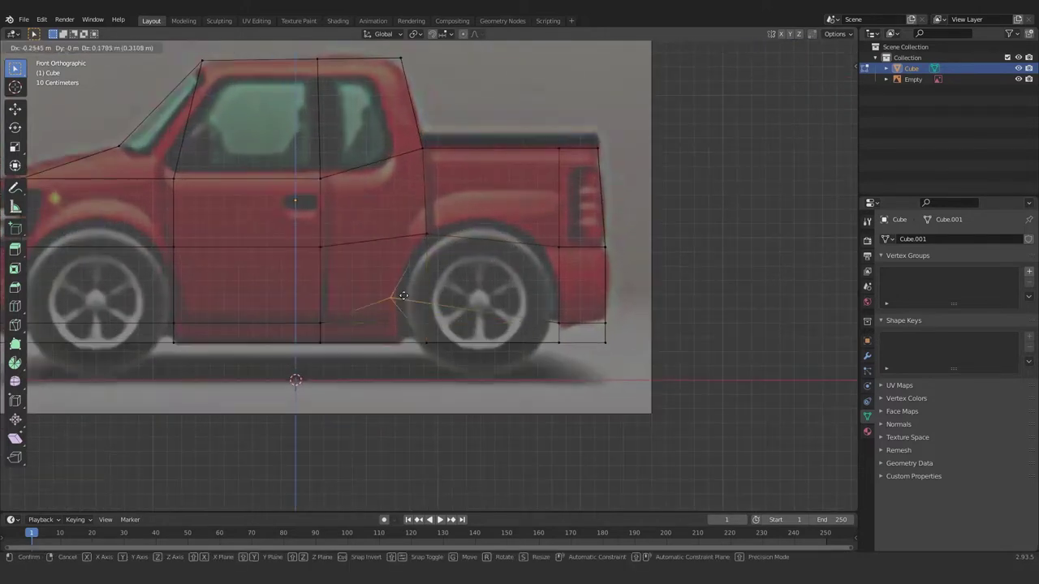
{"action": "left_click", "coordinate": [413, 326]}
{"action": "middle_click_drag", "start_coordinate": [641, 358], "coordinate": [531, 361], "text": "shift"}
{"action": "scroll", "coordinate": [531, 360], "scroll_direction": "up", "scroll_amount": 2}
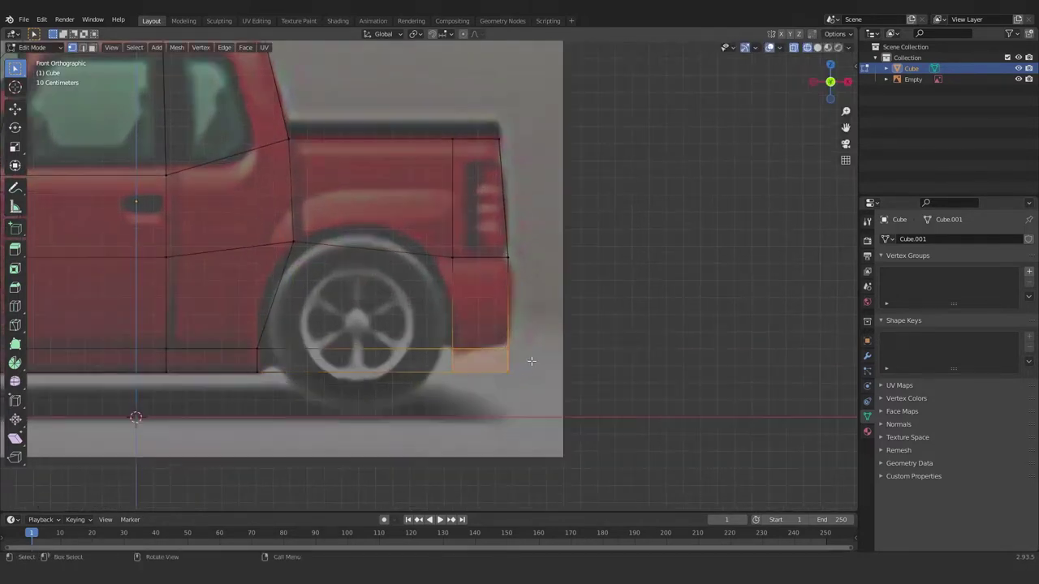
- Slant the front bumper by moving its bottom edge along X, then select the hood's front corner
{"action": "middle_click_drag", "start_coordinate": [547, 307], "coordinate": [568, 389], "text": "shift"}
{"action": "scroll", "coordinate": [573, 401], "scroll_direction": "up", "scroll_amount": 2}
{"action": "key", "text": "g"}
{"action": "key", "text": "x"}
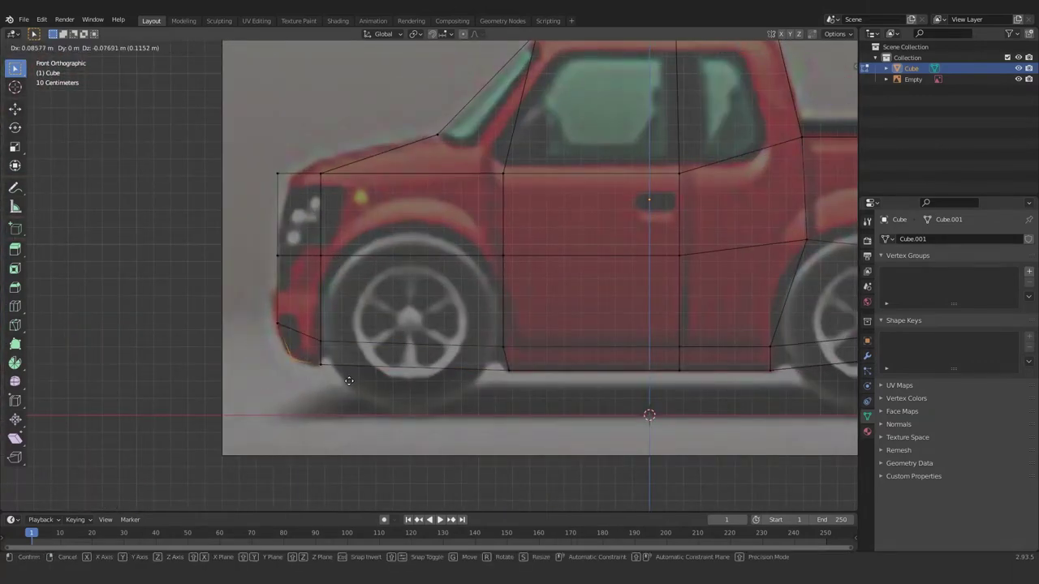
{"action": "left_click", "coordinate": [294, 356]}
{"action": "middle_click_drag", "start_coordinate": [329, 216], "coordinate": [332, 318], "text": "shift"}
{"action": "scroll", "coordinate": [332, 319], "scroll_direction": "up", "scroll_amount": 1}
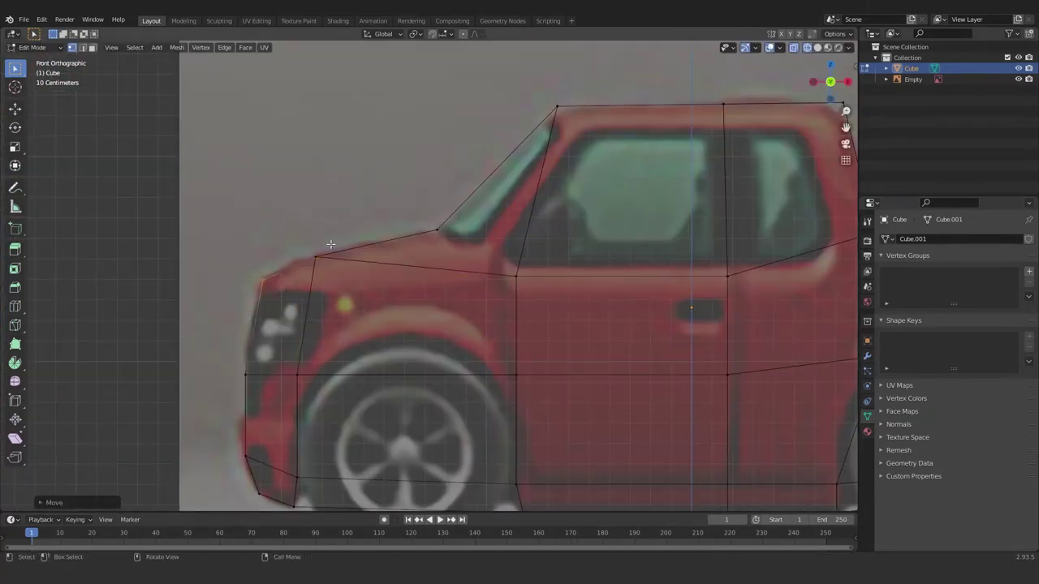
{"action": "scroll", "coordinate": [331, 244], "scroll_direction": "down", "scroll_amount": 3}
{"action": "scroll", "coordinate": [401, 287], "scroll_direction": "up", "scroll_amount": 2}
- Pull the side edges inward along Y to narrow the truck body
{"action": "middle_click_drag", "start_coordinate": [402, 287], "coordinate": [457, 341]}
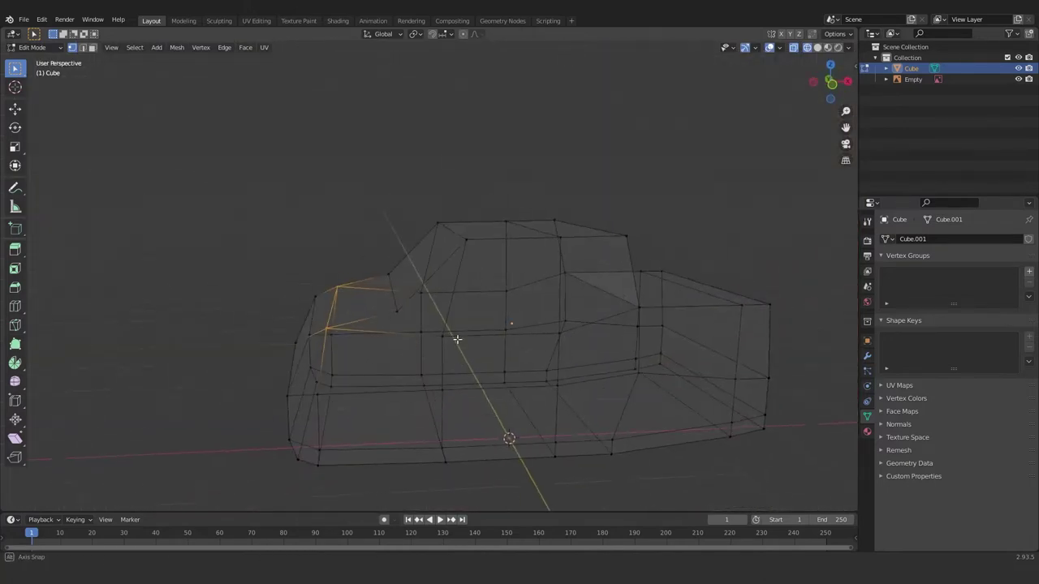
{"action": "key", "text": "KP_3"}
{"action": "key", "text": "KP_7"}
{"action": "key", "text": "g"}
{"action": "key", "text": "y"}
{"action": "left_click", "coordinate": [690, 353]}
{"action": "key", "text": "KP_1"}
- Move the lower side edge loop along Z to a new height
{"action": "scroll", "coordinate": [528, 297], "scroll_direction": "up", "scroll_amount": 4}
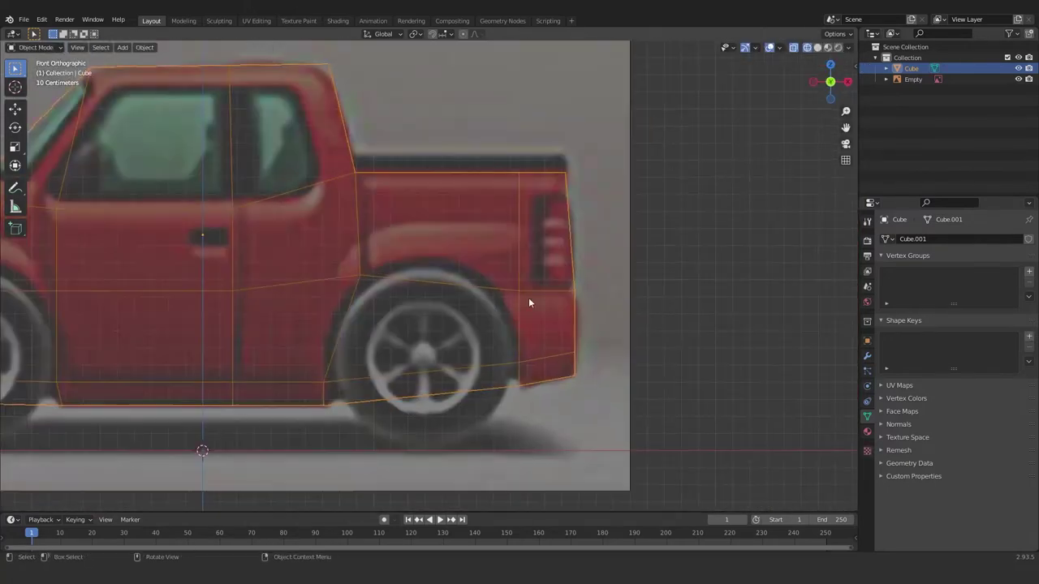
{"action": "left_click", "coordinate": [518, 308]}
{"action": "scroll", "coordinate": [454, 308], "scroll_direction": "down", "scroll_amount": 2}
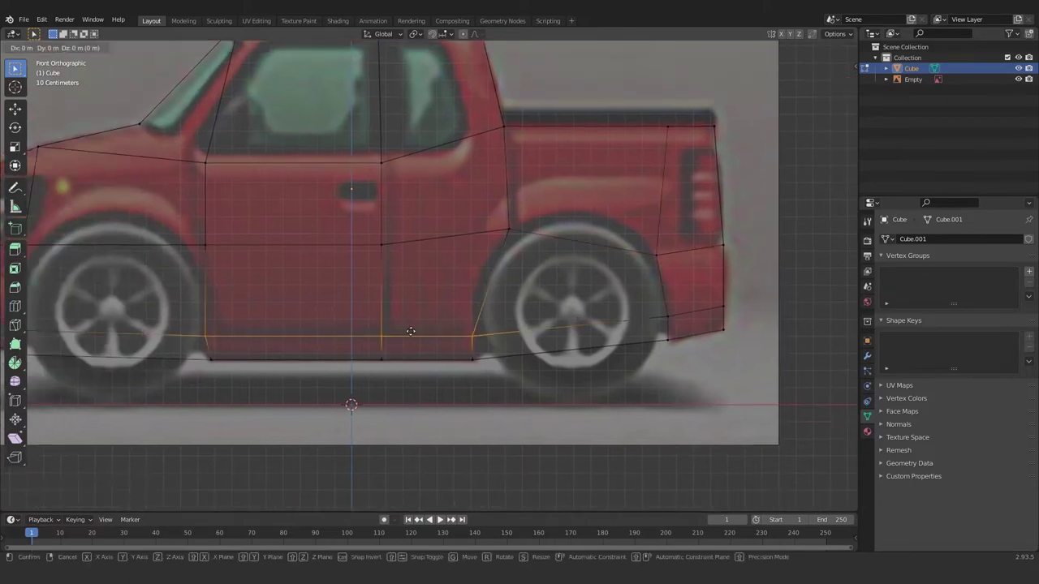
{"action": "scroll", "coordinate": [406, 317], "scroll_direction": "down", "scroll_amount": 2}
{"action": "scroll", "coordinate": [319, 325], "scroll_direction": "up", "scroll_amount": 4}
{"action": "key", "text": "g"}
{"action": "key", "text": "z"}
{"action": "left_click", "coordinate": [319, 325]}
{"action": "scroll", "coordinate": [319, 325], "scroll_direction": "down", "scroll_amount": 3}
{"action": "scroll", "coordinate": [352, 263], "scroll_direction": "up", "scroll_amount": 1}
- Add loop cuts through the front and rear wheels and raise them into arches
{"action": "key", "text": "ctrl+r"}
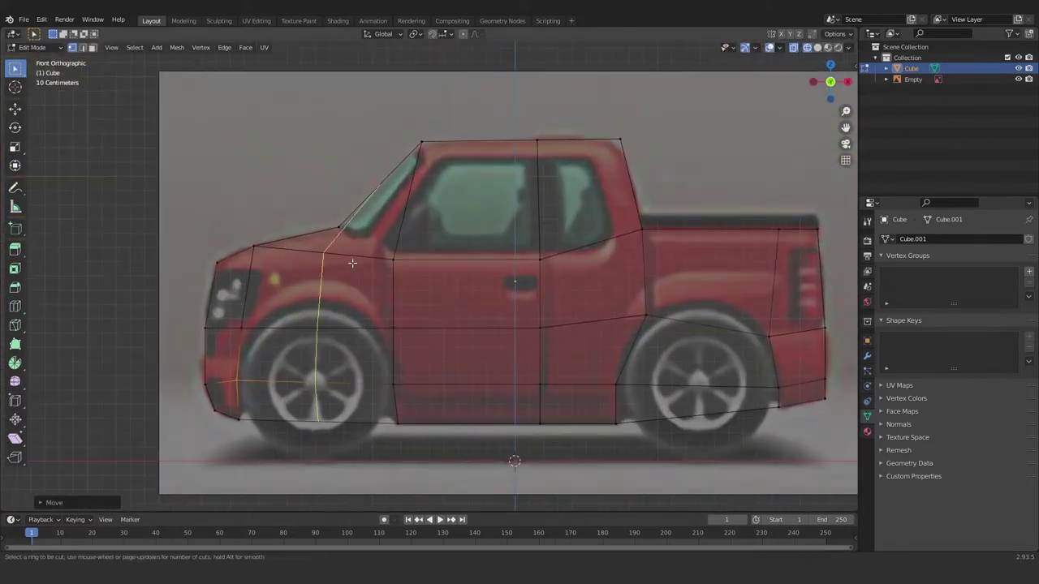
{"action": "scroll", "coordinate": [352, 263], "scroll_direction": "up", "scroll_amount": 3}
{"action": "key", "text": "g"}
{"action": "left_click", "coordinate": [379, 312]}
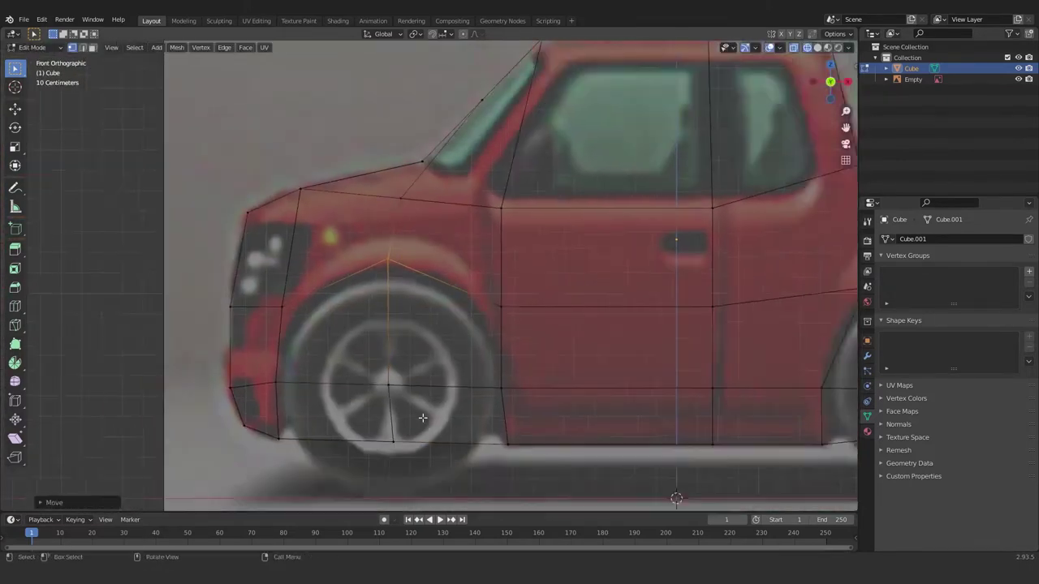
{"action": "scroll", "coordinate": [450, 311], "scroll_direction": "down", "scroll_amount": 3}
{"action": "key", "text": "ctrl+r"}
{"action": "left_click", "coordinate": [450, 311]}
{"action": "scroll", "coordinate": [406, 325], "scroll_direction": "up", "scroll_amount": 1}
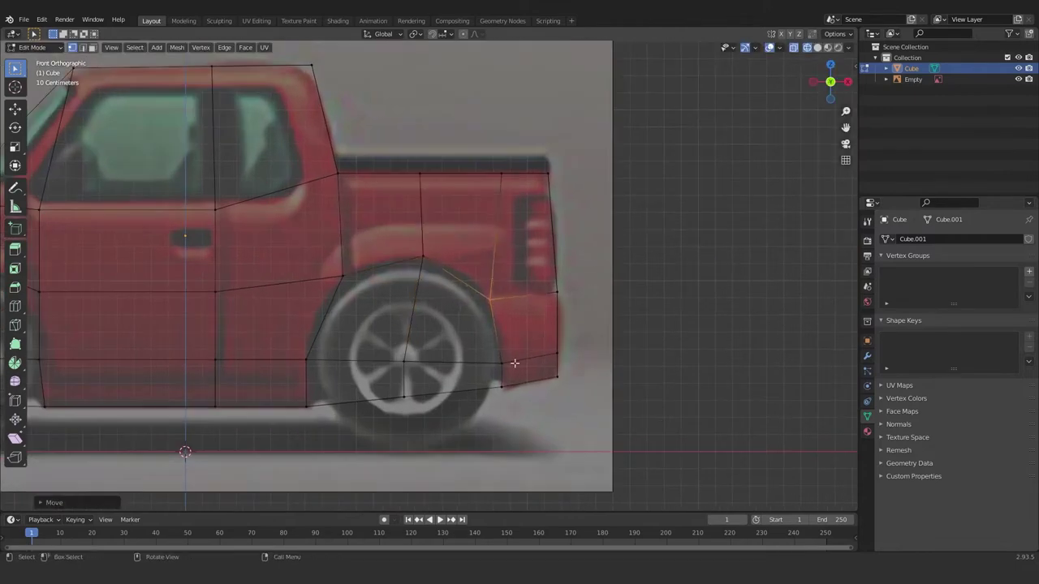
{"action": "left_click", "coordinate": [339, 342]}
- Check the body shape in Object Mode, then return to Edit Mode
{"action": "scroll", "coordinate": [338, 342], "scroll_direction": "down", "scroll_amount": 2}
{"action": "scroll", "coordinate": [349, 309], "scroll_direction": "up", "scroll_amount": 4}
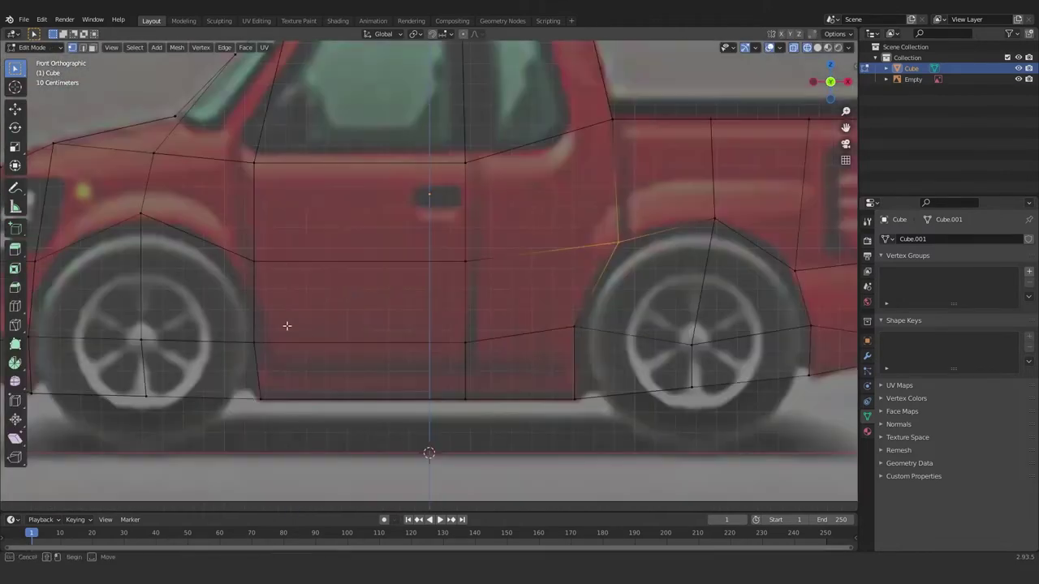
{"action": "scroll", "coordinate": [301, 283], "scroll_direction": "down", "scroll_amount": 2}
{"action": "key", "text": "Tab"}
{"action": "scroll", "coordinate": [457, 309], "scroll_direction": "down", "scroll_amount": 1}
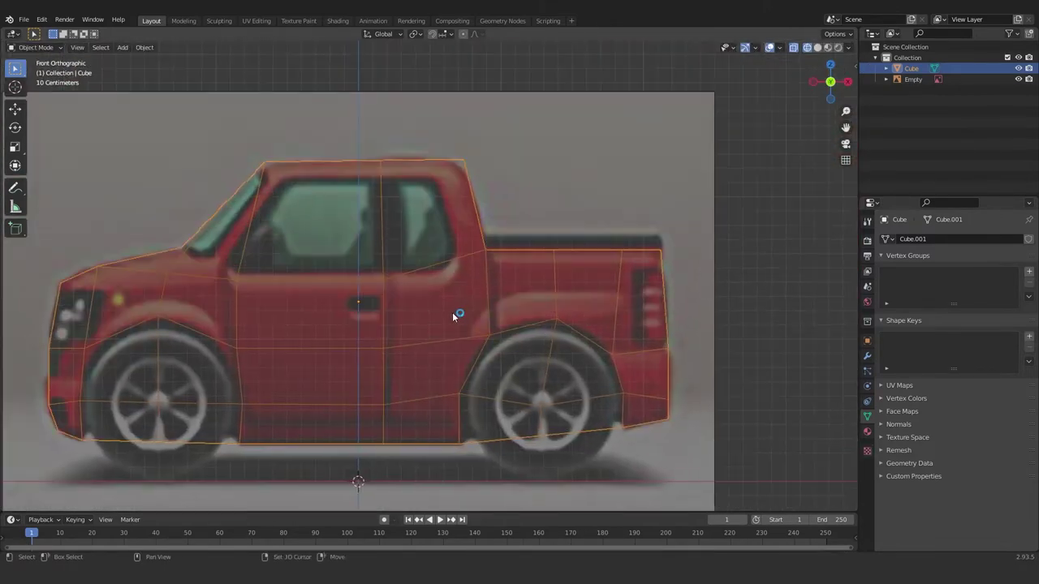
{"action": "scroll", "coordinate": [471, 325], "scroll_direction": "down", "scroll_amount": 2}
{"action": "key", "text": "Tab"}
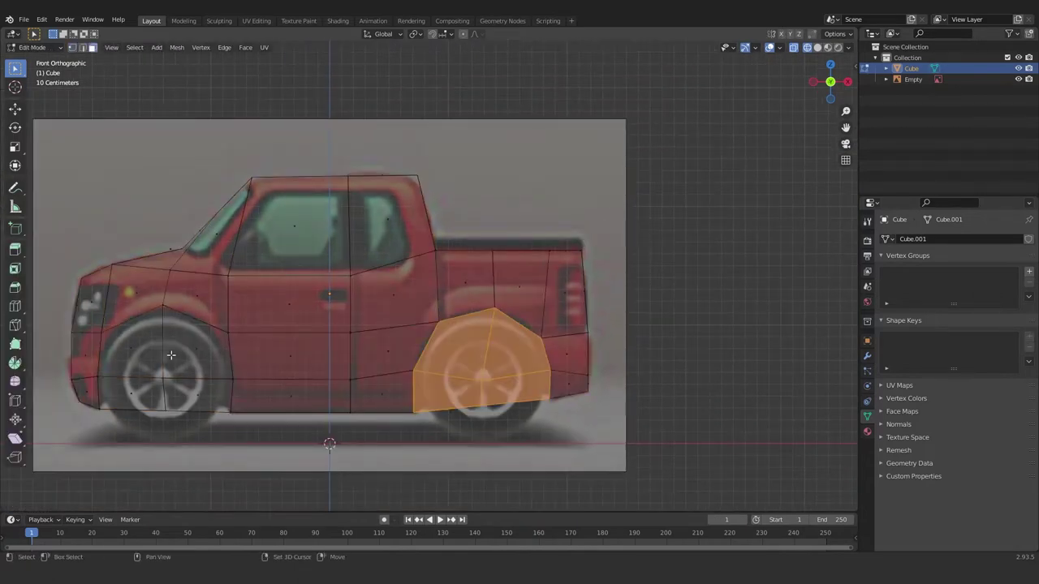
- Inspect the whole mesh from the top view and clear the selection
{"action": "key", "text": "a"}
{"action": "middle_click_drag", "start_coordinate": [293, 244], "coordinate": [294, 355]}
{"action": "key", "text": "KP_7"}
{"action": "key", "text": "alt+a"}
{"action": "scroll", "coordinate": [379, 298], "scroll_direction": "down", "scroll_amount": 1}
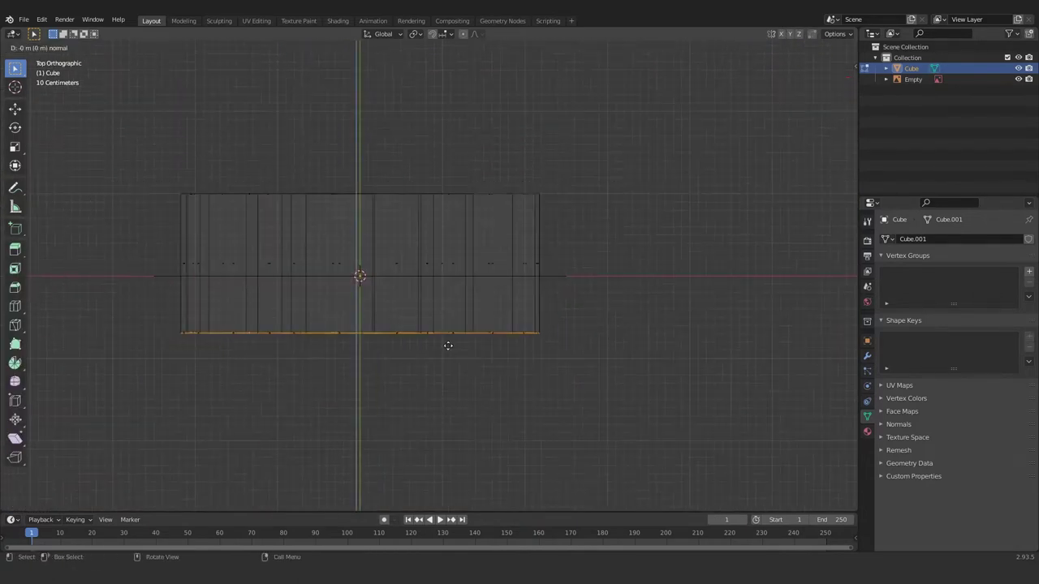
{"action": "mouse_move", "coordinate": [445, 377]}
{"action": "middle_mouse_down"}
{"action": "mouse_move", "coordinate": [404, 340]}
{"action": "mouse_move", "coordinate": [388, 285]}
{"action": "middle_mouse_up"}
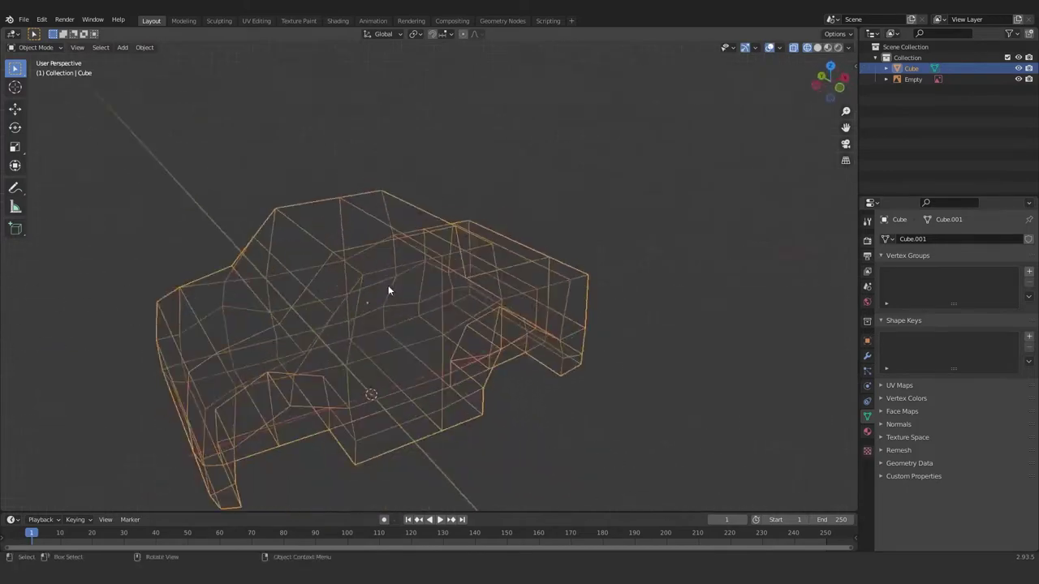
{"action": "key", "text": "KP_7"}
{"action": "scroll", "coordinate": [416, 311], "scroll_direction": "up", "scroll_amount": 2}
{"action": "key", "text": "z"}
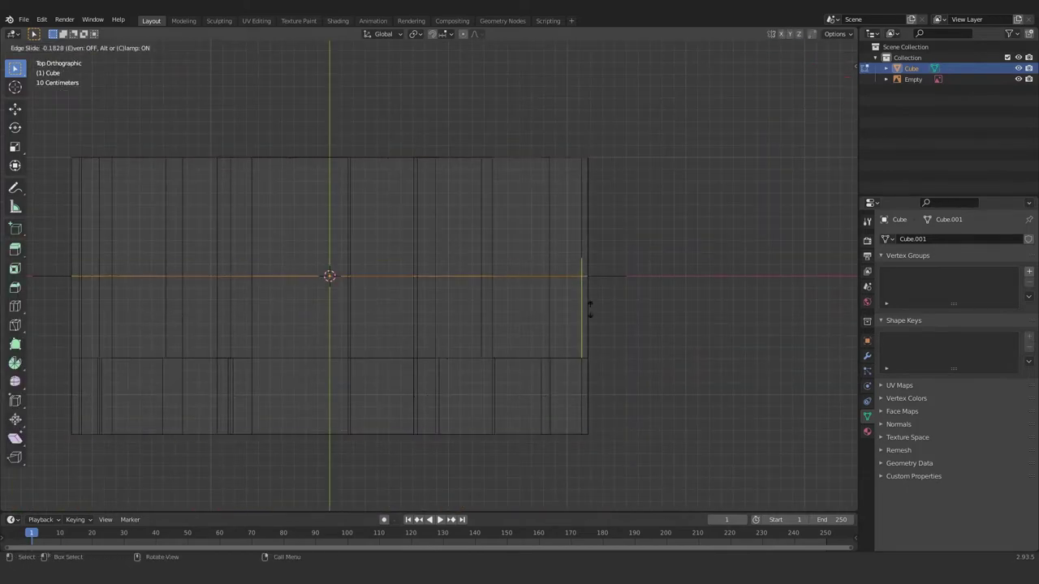
- Delete one half of the mesh and add a Mirror modifier on Y, joined at the center
{"action": "left_click_drag", "start_coordinate": [639, 103], "coordinate": [48, 244]}
{"action": "key", "text": "Delete"}
{"action": "key", "text": "Tab"}
{"action": "left_click", "coordinate": [867, 355]}
{"action": "left_click", "coordinate": [899, 263]}
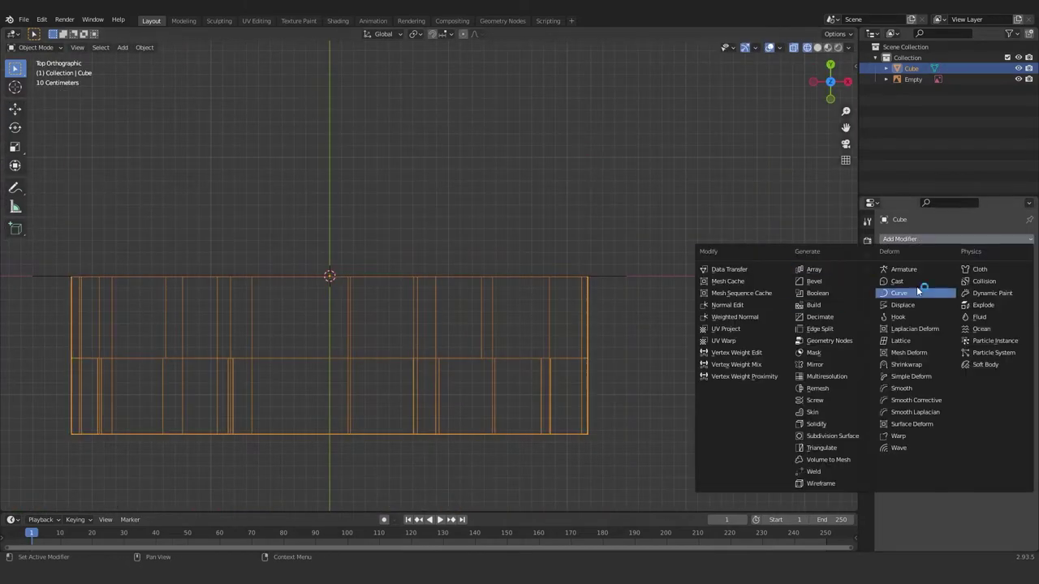
{"action": "left_click", "coordinate": [812, 389]}
{"action": "left_click", "coordinate": [979, 298]}
{"action": "left_click", "coordinate": [944, 350]}
{"action": "key", "text": "Tab"}
{"action": "middle_click_drag", "start_coordinate": [476, 318], "coordinate": [344, 335]}
{"action": "key", "text": "KP_7"}
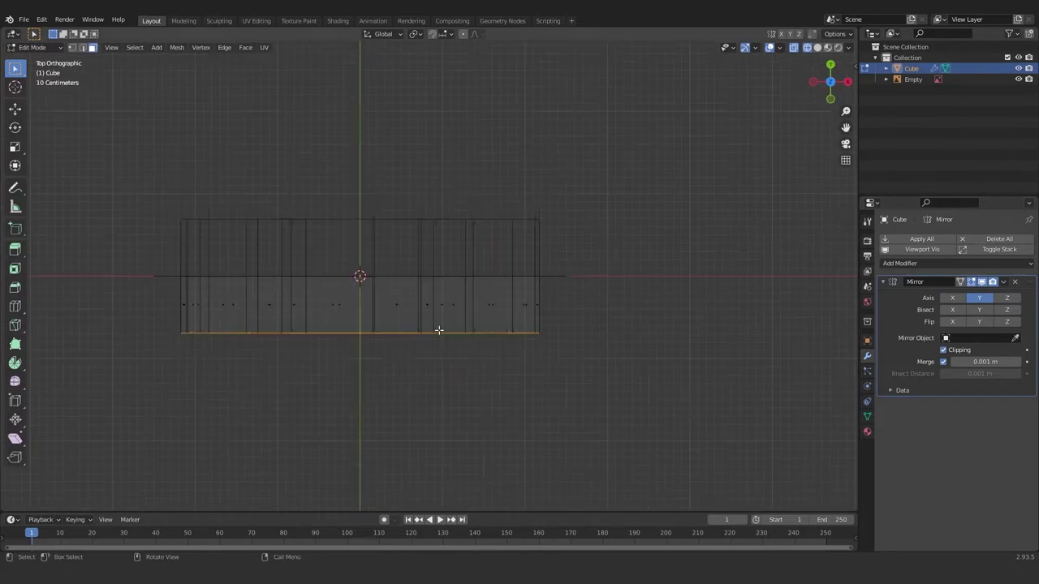
- Extrude the bottom edge and move the rear fender vertices vertically along Z
{"action": "key", "text": "e"}
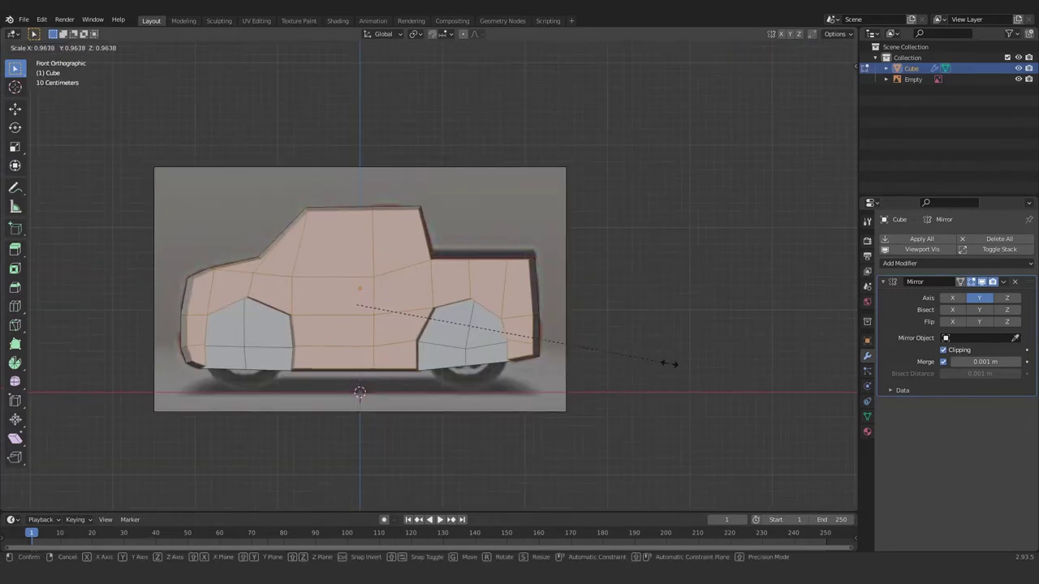
{"action": "key", "text": "g"}
{"action": "key", "text": "z"}
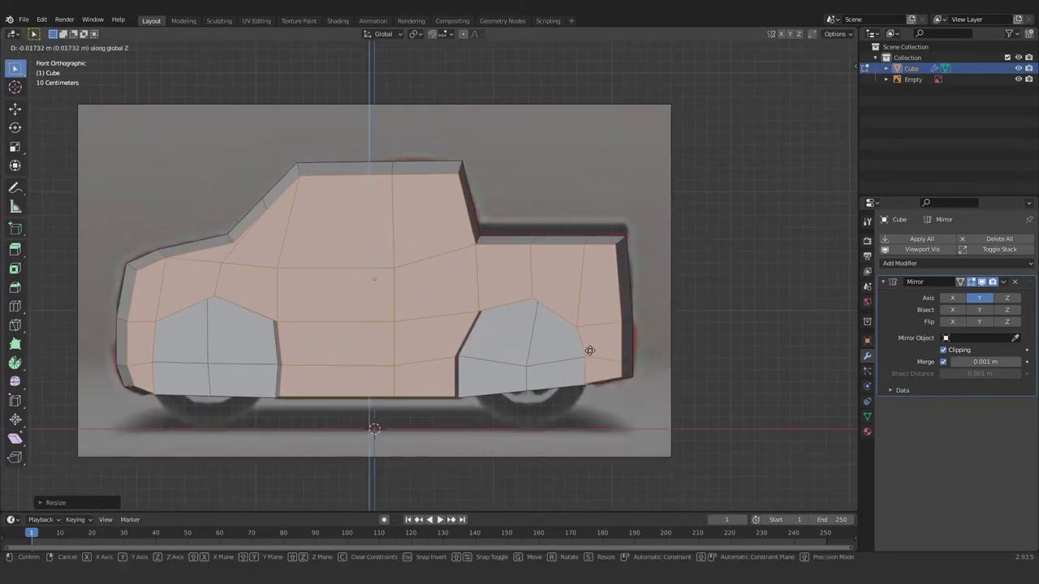
{"action": "left_click", "coordinate": [591, 351]}
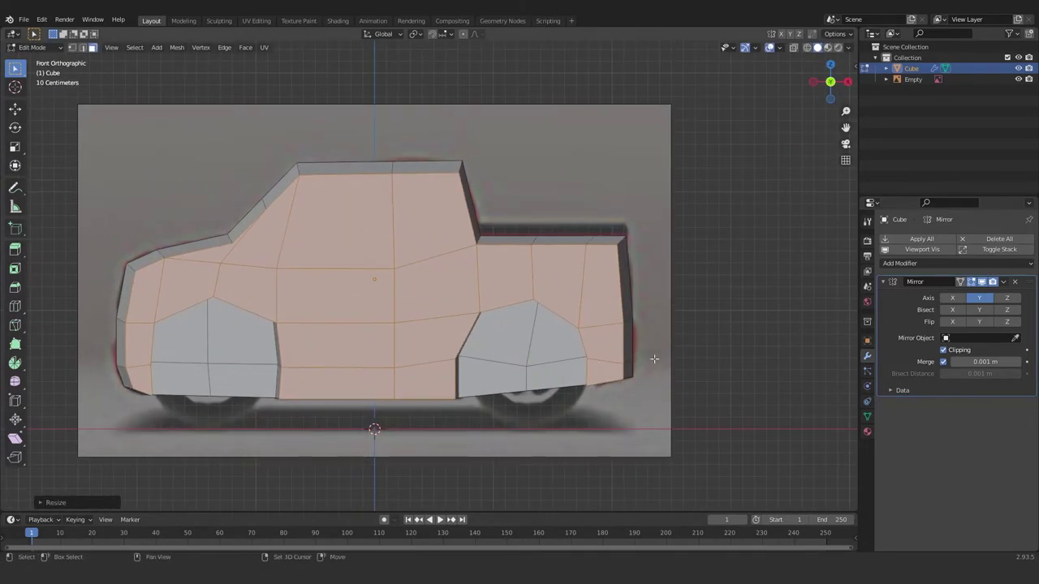
{"action": "middle_click_drag", "start_coordinate": [654, 360], "coordinate": [390, 353]}
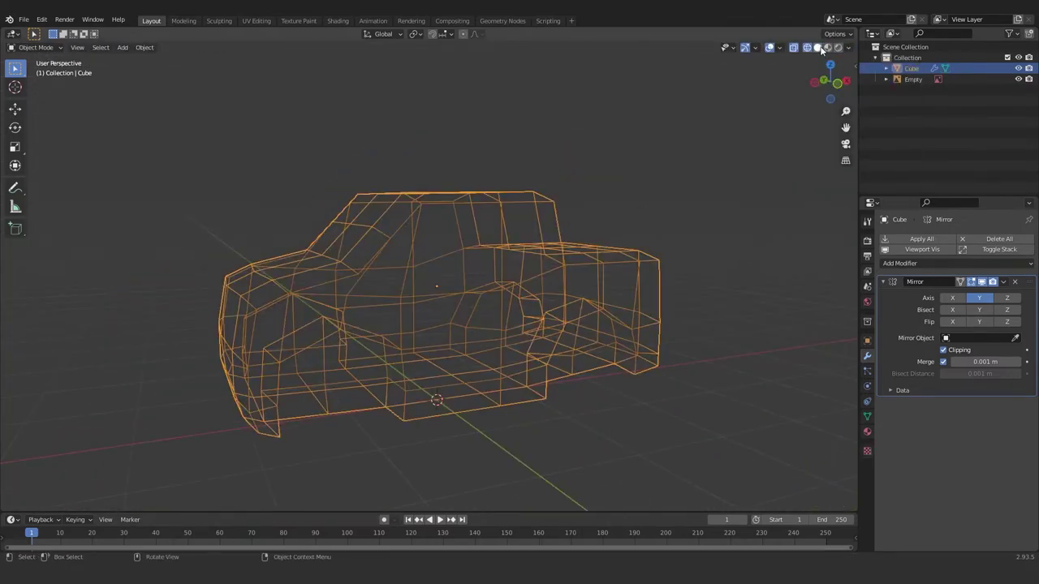
- Set the viewport shading to Solid with MatCap lighting and pick a matcap
{"action": "left_click", "coordinate": [817, 47]}
{"action": "left_click", "coordinate": [848, 47]}
{"action": "left_click", "coordinate": [839, 99]}
{"action": "left_click", "coordinate": [838, 126]}
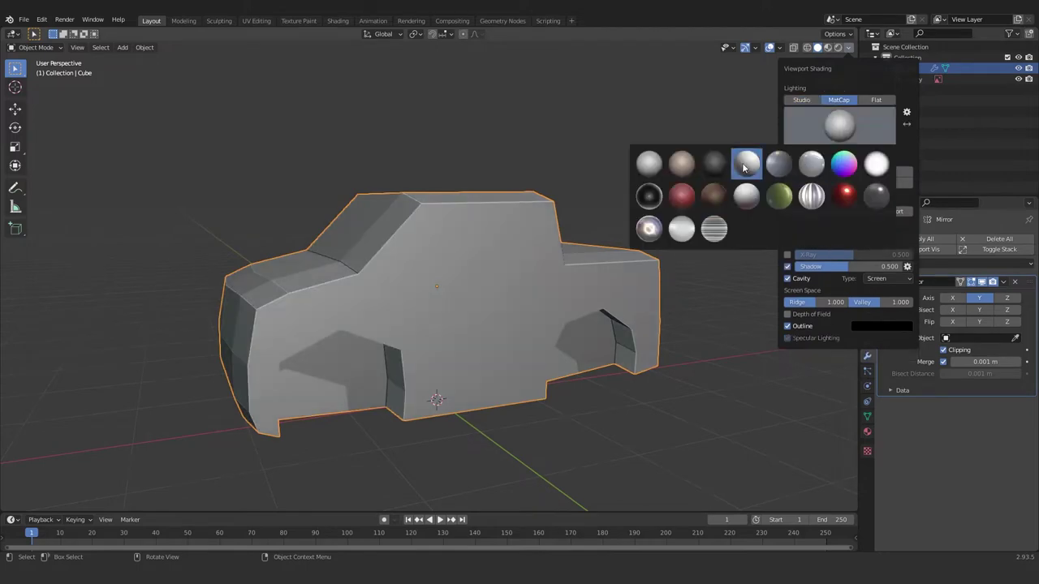
{"action": "left_click", "coordinate": [731, 162]}
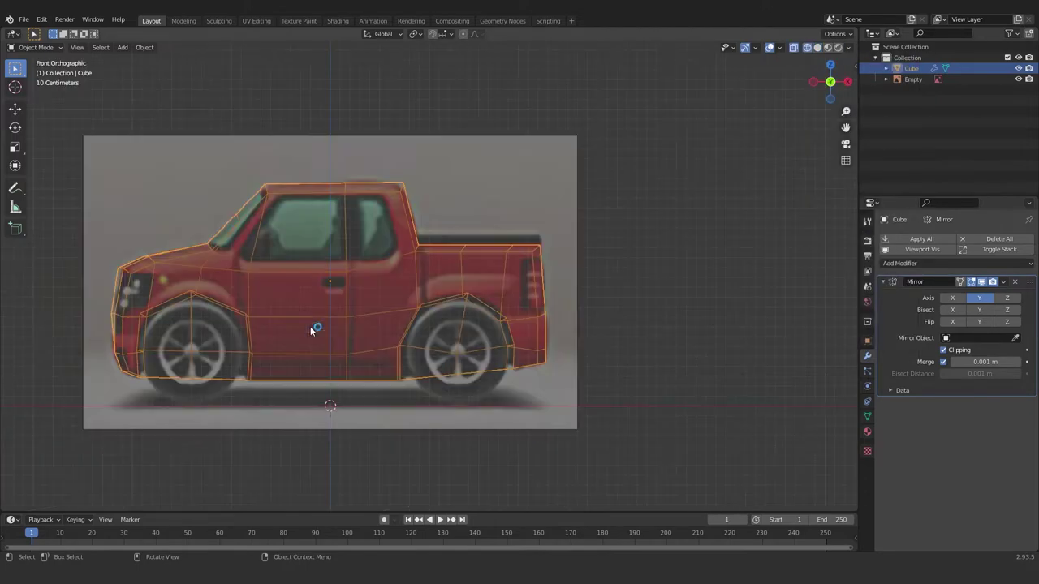
{"action": "scroll", "coordinate": [313, 329], "scroll_direction": "up", "scroll_amount": 2}
{"action": "scroll", "coordinate": [545, 336], "scroll_direction": "down", "scroll_amount": 1}
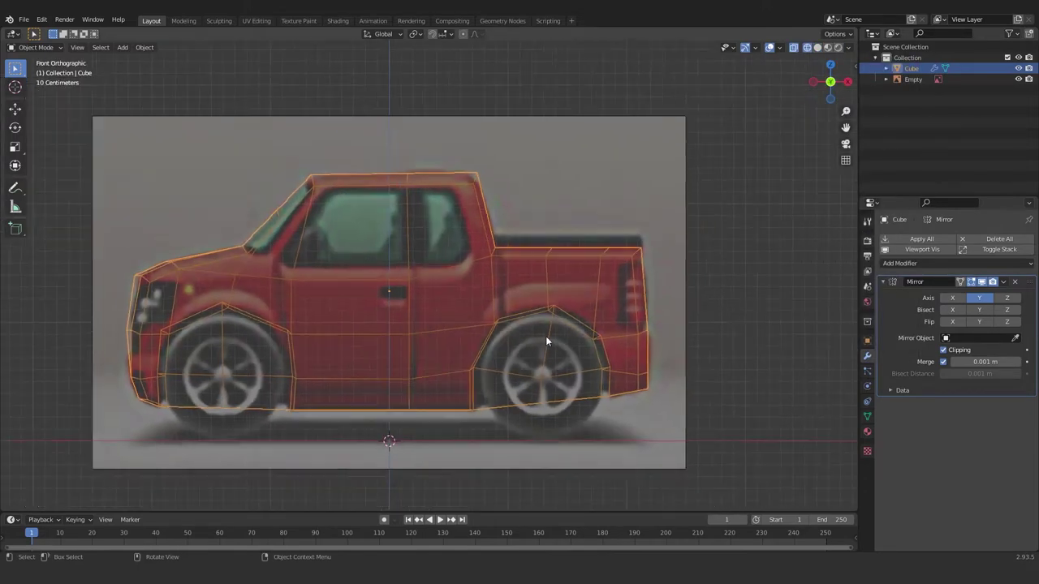
{"action": "scroll", "coordinate": [365, 311], "scroll_direction": "up", "scroll_amount": 1}
- In Edit Mode, move a cab edge loop vertically and align the windshield vertex to the reference
{"action": "key", "text": "Tab"}
{"action": "middle_click_drag", "start_coordinate": [365, 311], "coordinate": [431, 314], "text": "shift"}
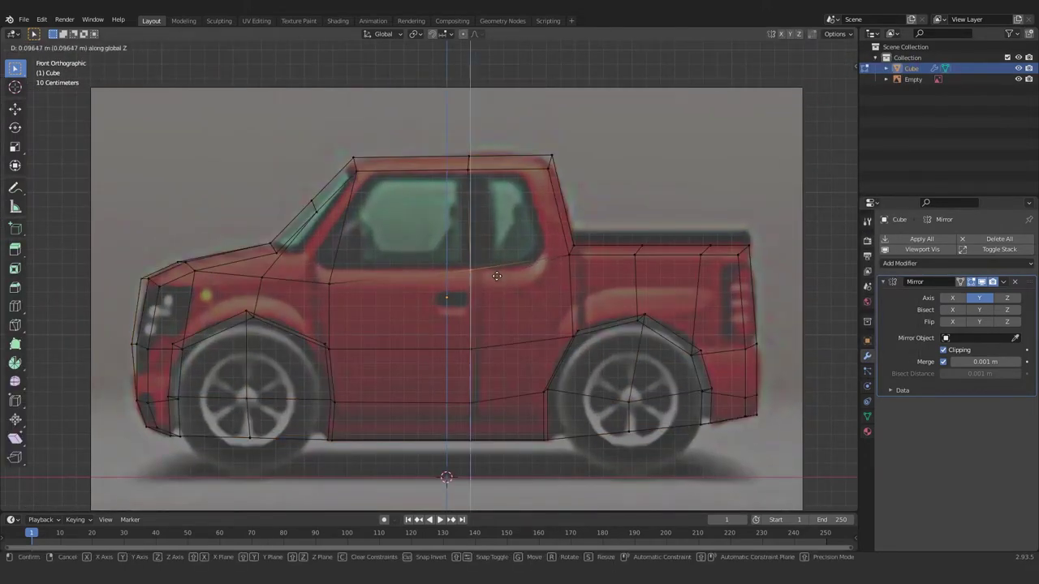
{"action": "left_click", "coordinate": [497, 276]}
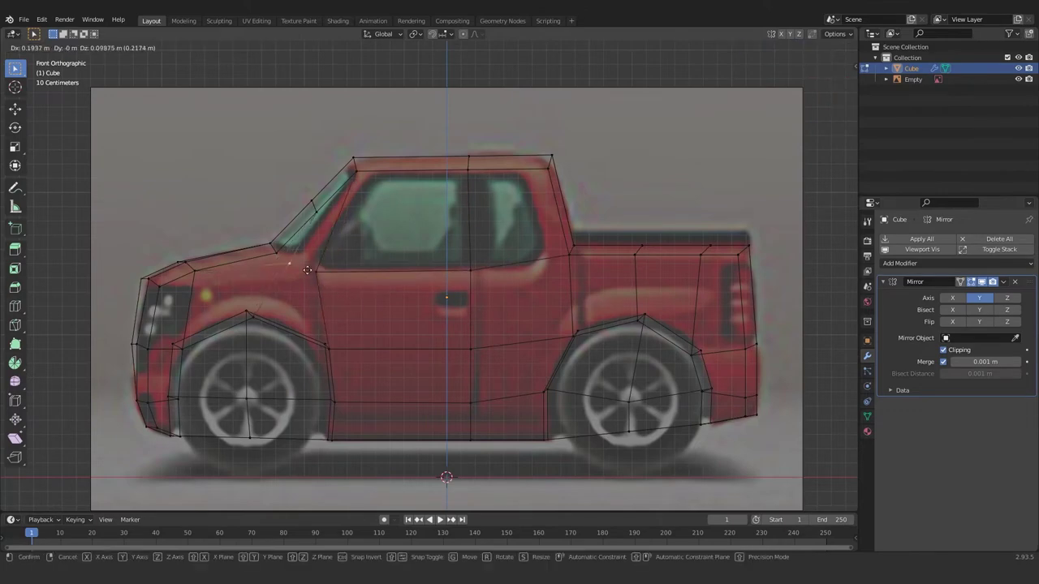
{"action": "middle_click_drag", "start_coordinate": [263, 275], "coordinate": [372, 291]}
{"action": "key", "text": "KP_1"}
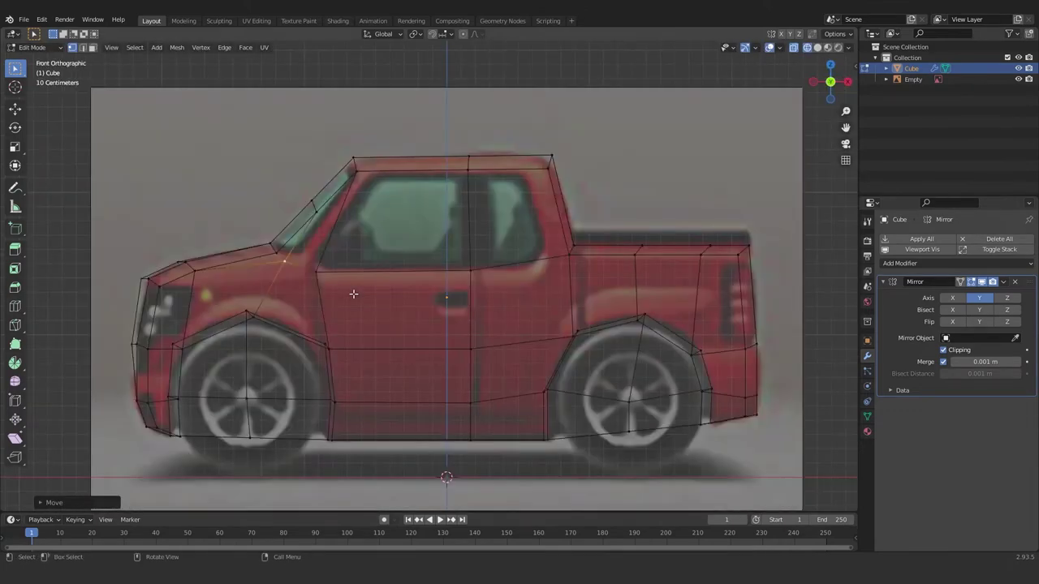
{"action": "scroll", "coordinate": [373, 290], "scroll_direction": "up", "scroll_amount": 5}
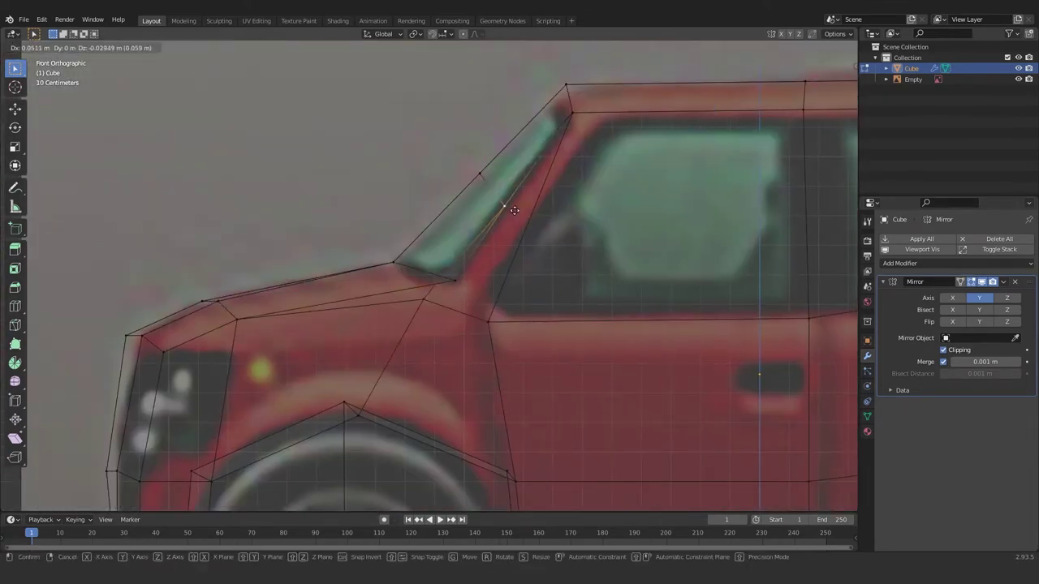
{"action": "left_click", "coordinate": [513, 210]}
{"action": "scroll", "coordinate": [514, 210], "scroll_direction": "down", "scroll_amount": 2}
{"action": "scroll", "coordinate": [454, 304], "scroll_direction": "down", "scroll_amount": 1}
{"action": "scroll", "coordinate": [430, 308], "scroll_direction": "down", "scroll_amount": 2}
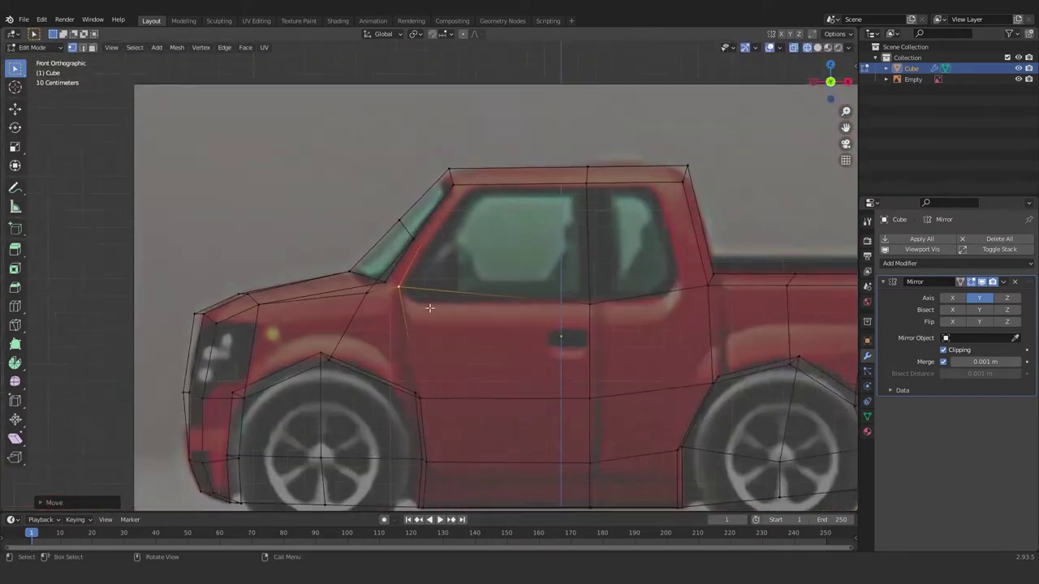
{"action": "mouse_move", "coordinate": [430, 307]}
{"action": "middle_mouse_down"}
{"action": "mouse_move", "coordinate": [445, 327]}
{"action": "mouse_move", "coordinate": [432, 317]}
{"action": "mouse_move", "coordinate": [413, 344]}
{"action": "mouse_move", "coordinate": [466, 334]}
{"action": "mouse_move", "coordinate": [438, 334]}
{"action": "mouse_move", "coordinate": [395, 211]}
{"action": "mouse_move", "coordinate": [433, 234]}
{"action": "mouse_move", "coordinate": [399, 207]}
{"action": "middle_mouse_up"}
- Dissolve extra cab vertices, merge one vertex At Last, and subdivide a cab edge
{"action": "key", "text": "x"}
{"action": "left_click", "coordinate": [393, 368]}
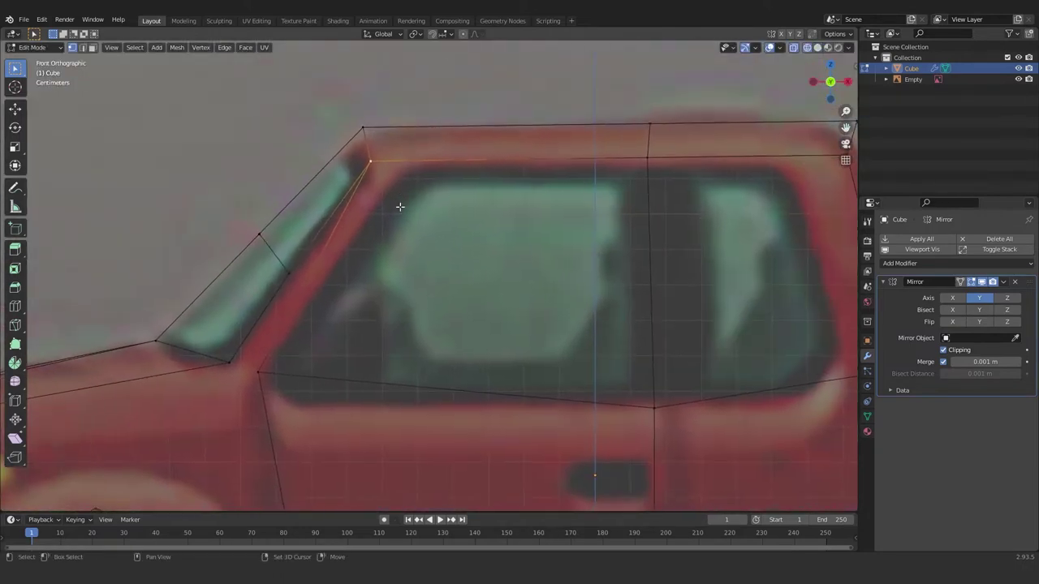
{"action": "key", "text": "m"}
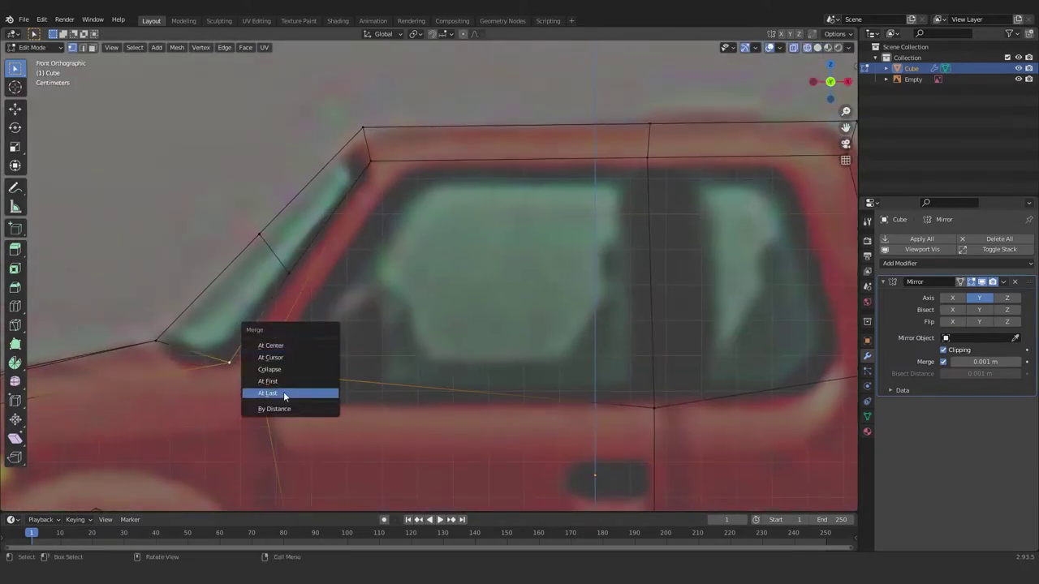
{"action": "left_click", "coordinate": [284, 394]}
{"action": "mouse_move", "coordinate": [290, 277]}
{"action": "middle_mouse_down"}
{"action": "mouse_move", "coordinate": [339, 287]}
{"action": "mouse_move", "coordinate": [403, 164]}
{"action": "middle_mouse_up"}
{"action": "right_click", "coordinate": [343, 337]}
{"action": "left_click", "coordinate": [325, 313]}
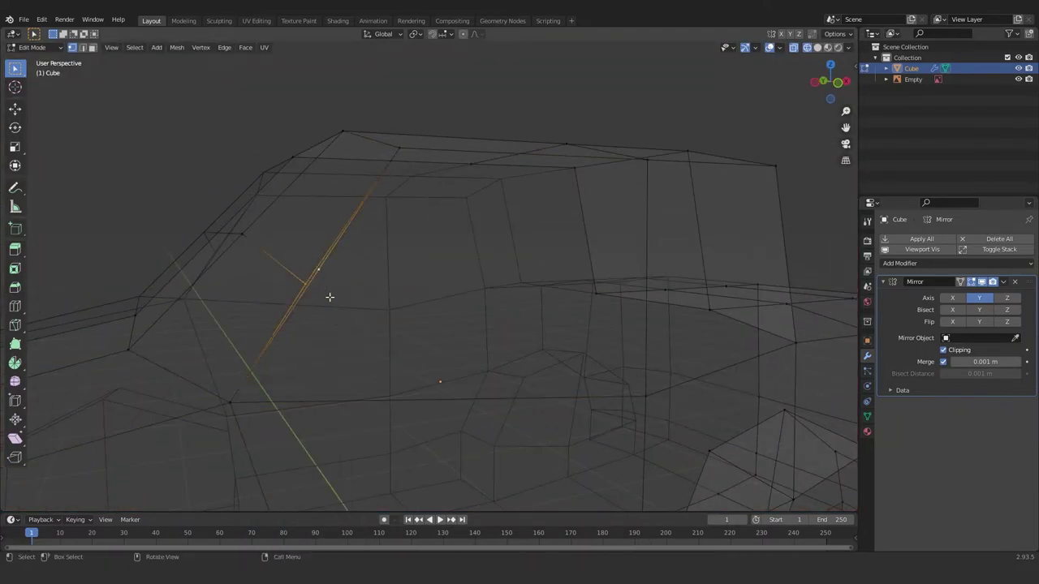
- Dissolve the unwanted cab edge and return to the front reference view
{"action": "key", "text": "2"}
{"action": "key", "text": "x"}
{"action": "left_click", "coordinate": [348, 284]}
{"action": "mouse_move", "coordinate": [348, 283]}
{"action": "middle_mouse_down"}
{"action": "mouse_move", "coordinate": [398, 327]}
{"action": "mouse_move", "coordinate": [381, 290]}
{"action": "middle_mouse_up"}
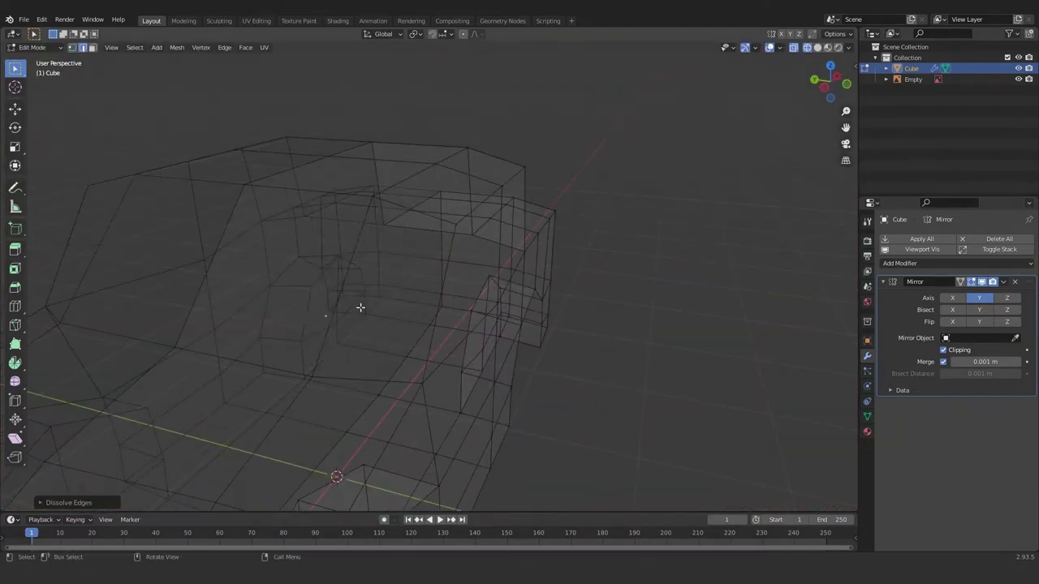
{"action": "key", "text": "KP_1"}
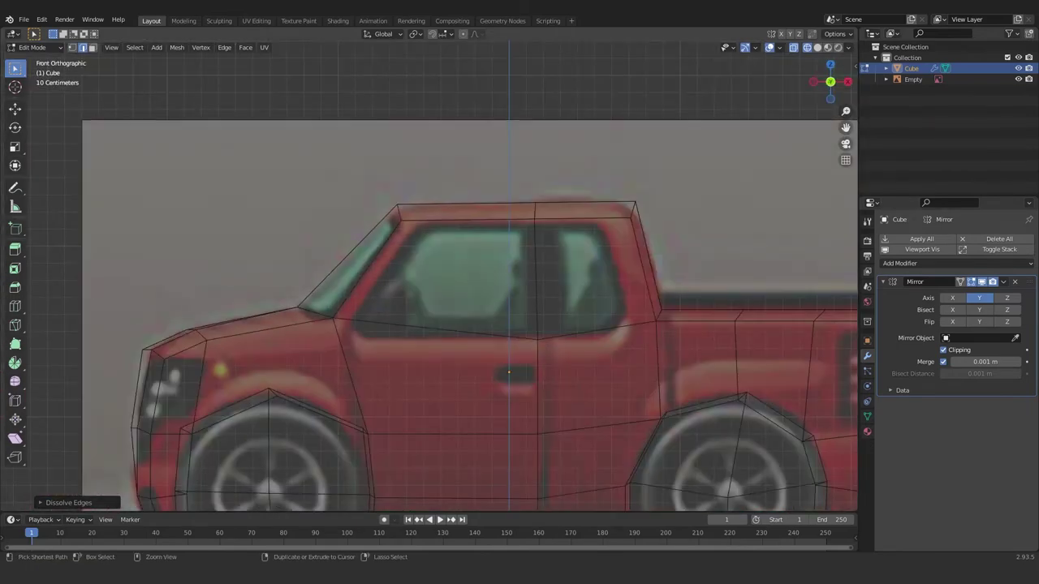
{"action": "scroll", "coordinate": [429, 276], "scroll_direction": "down", "scroll_amount": 2}
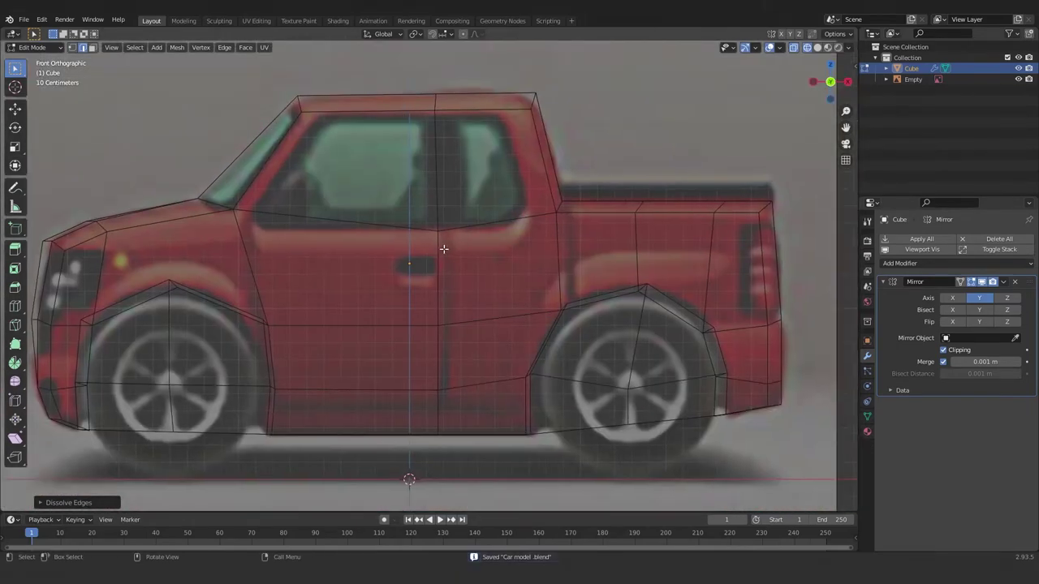
- Move the front and top-left cab vertices onto the reference window frame
{"action": "key", "text": "1"}
{"action": "scroll", "coordinate": [301, 263], "scroll_direction": "up", "scroll_amount": 4}
{"action": "left_click", "coordinate": [245, 266]}
{"action": "key", "text": "g"}
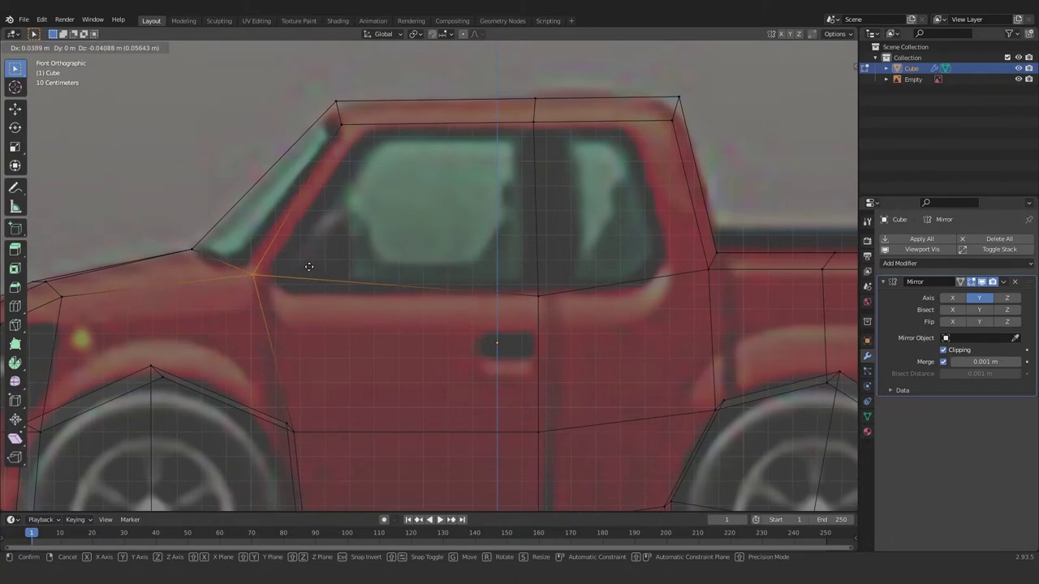
{"action": "left_click", "coordinate": [195, 225]}
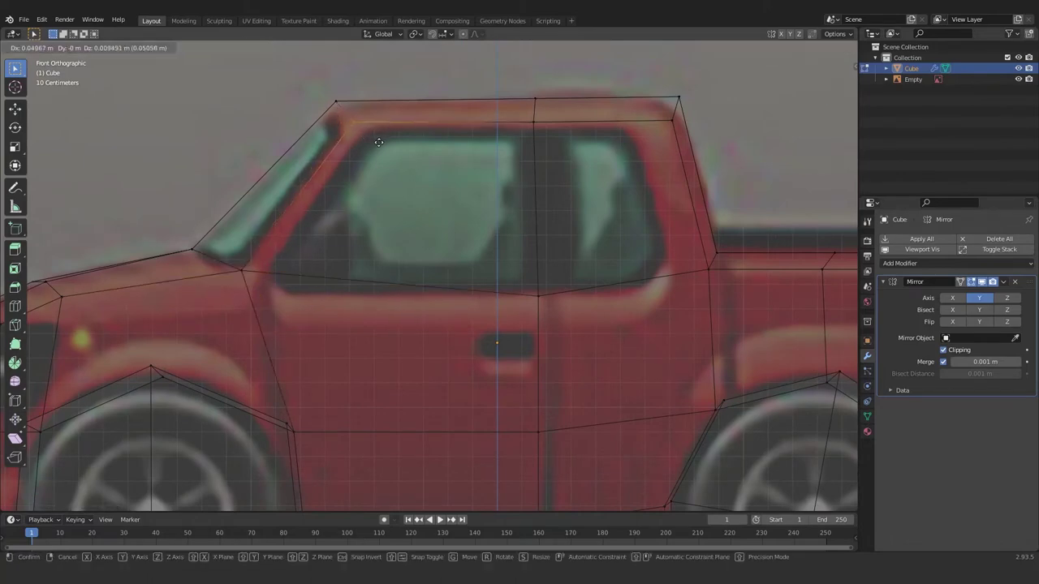
{"action": "left_click", "coordinate": [337, 103]}
{"action": "left_click", "coordinate": [699, 117]}
{"action": "mouse_move", "coordinate": [698, 117]}
{"action": "middle_mouse_down"}
{"action": "mouse_move", "coordinate": [691, 198]}
{"action": "mouse_move", "coordinate": [610, 204]}
{"action": "middle_mouse_up"}
{"action": "key", "text": "1"}
- Place the rear window corner, lower cab vertex and windshield base vertex on the reference
{"action": "key", "text": "g"}
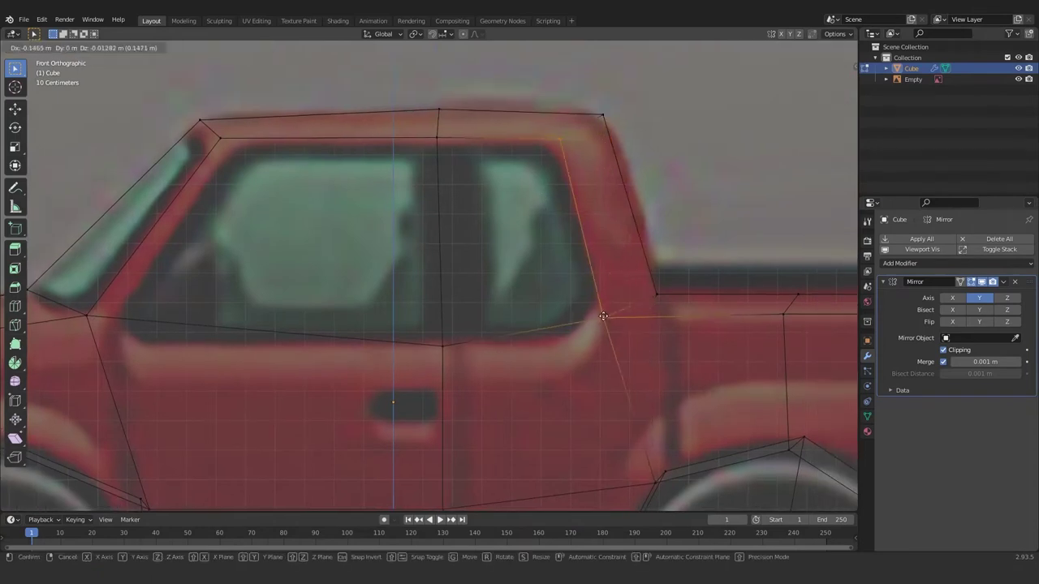
{"action": "left_click", "coordinate": [568, 154]}
{"action": "left_click", "coordinate": [646, 313]}
{"action": "key", "text": "g"}
{"action": "left_click", "coordinate": [553, 86]}
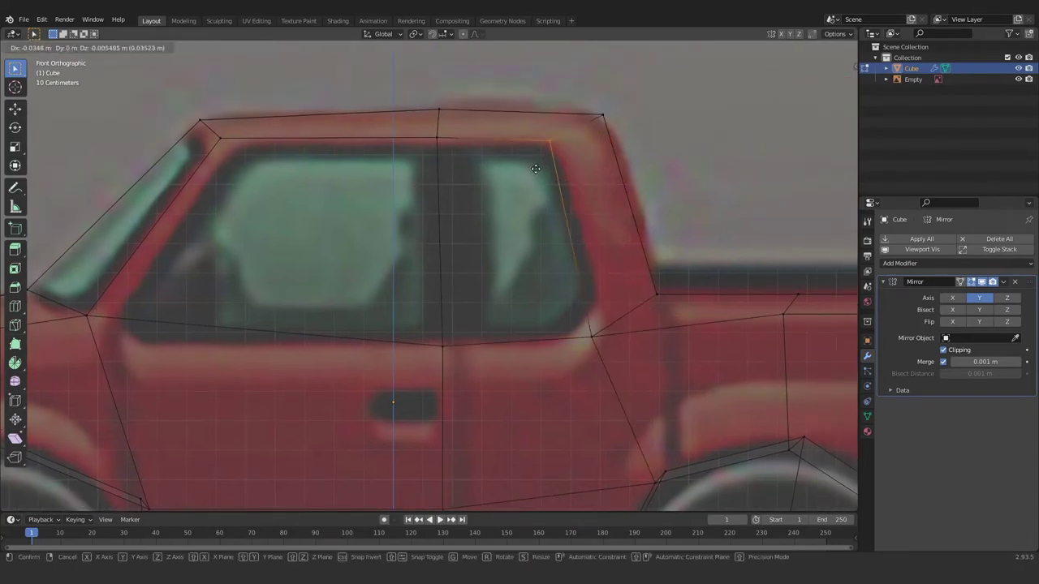
{"action": "left_click", "coordinate": [123, 328]}
{"action": "middle_click_drag", "start_coordinate": [124, 328], "coordinate": [200, 310], "text": "shift"}
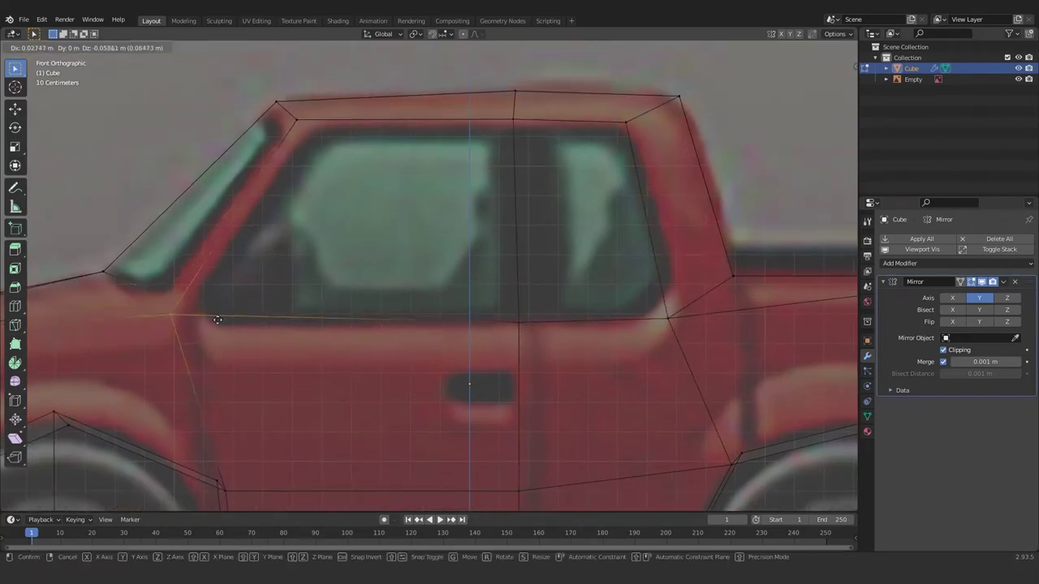
{"action": "left_click", "coordinate": [224, 308]}
- Raise the roof's top edge to the reference height and select a cab window face
{"action": "scroll", "coordinate": [224, 308], "scroll_direction": "down", "scroll_amount": 4}
{"action": "scroll", "coordinate": [463, 163], "scroll_direction": "up", "scroll_amount": 2}
{"action": "left_click_drag", "start_coordinate": [435, 130], "coordinate": [492, 162]}
{"action": "key", "text": "g"}
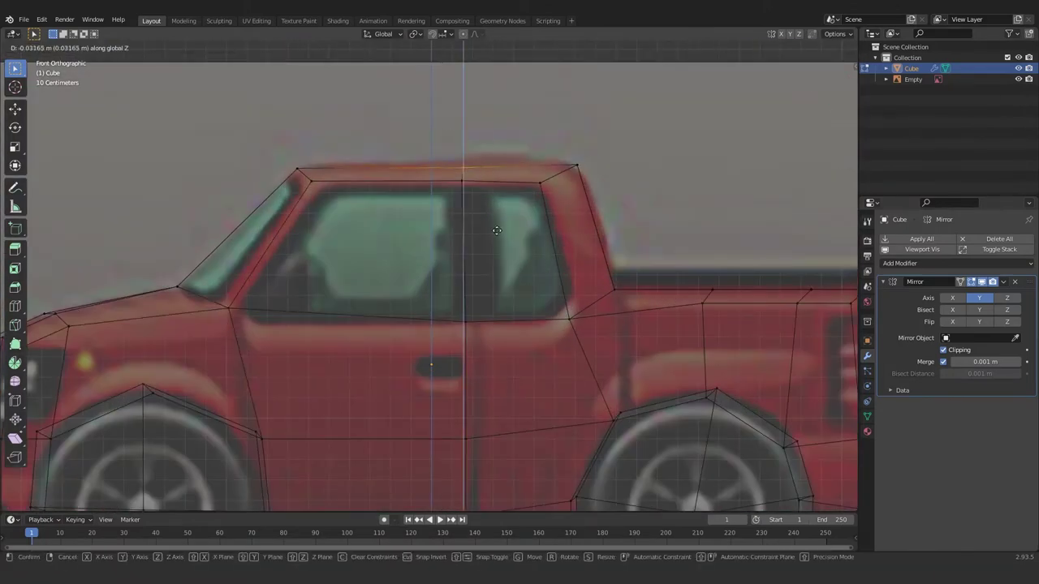
{"action": "left_click", "coordinate": [596, 155]}
{"action": "scroll", "coordinate": [595, 155], "scroll_direction": "down", "scroll_amount": 3}
{"action": "key", "text": "3"}
{"action": "left_click", "coordinate": [382, 235]}
{"action": "scroll", "coordinate": [378, 243], "scroll_direction": "up", "scroll_amount": 3}
- With X-ray on, try insetting the window faces individually, then cancel the inset
{"action": "key", "text": "alt+z"}
{"action": "middle_click_drag", "start_coordinate": [378, 244], "coordinate": [306, 283]}
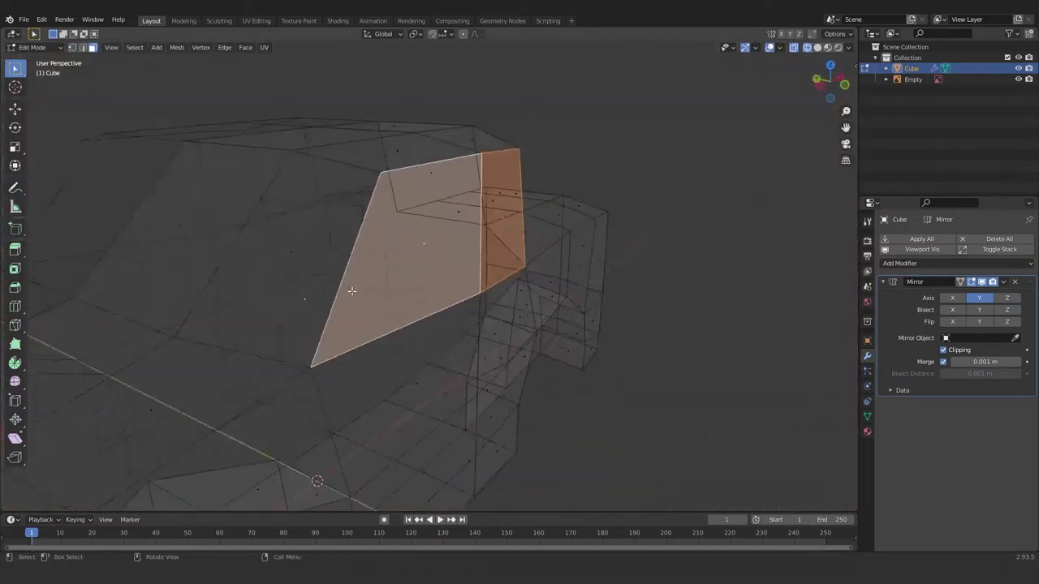
{"action": "key", "text": "KP_1"}
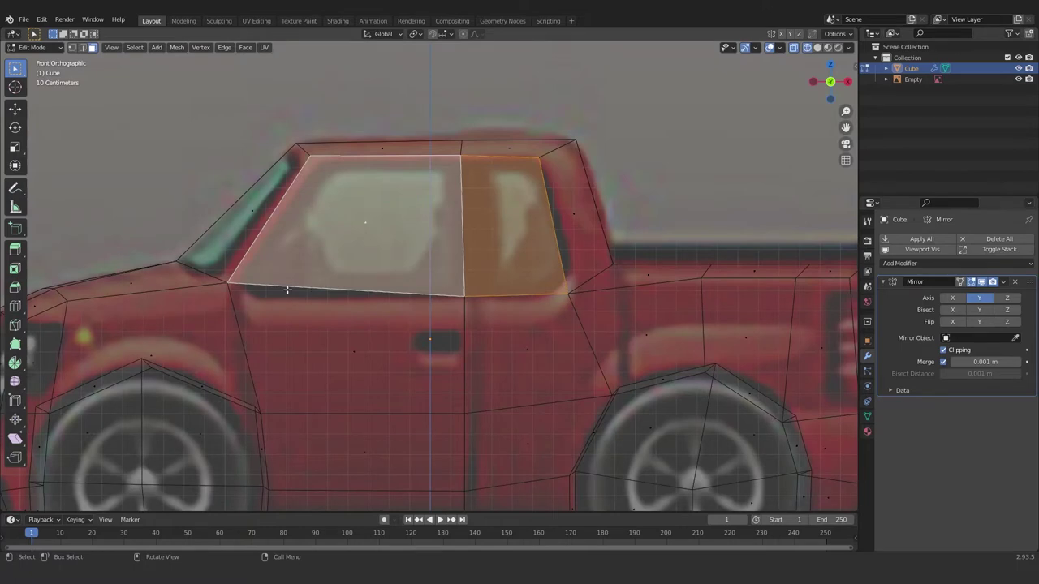
{"action": "key", "text": "i"}
{"action": "key", "text": "i"}
{"action": "left_click", "coordinate": [284, 288]}
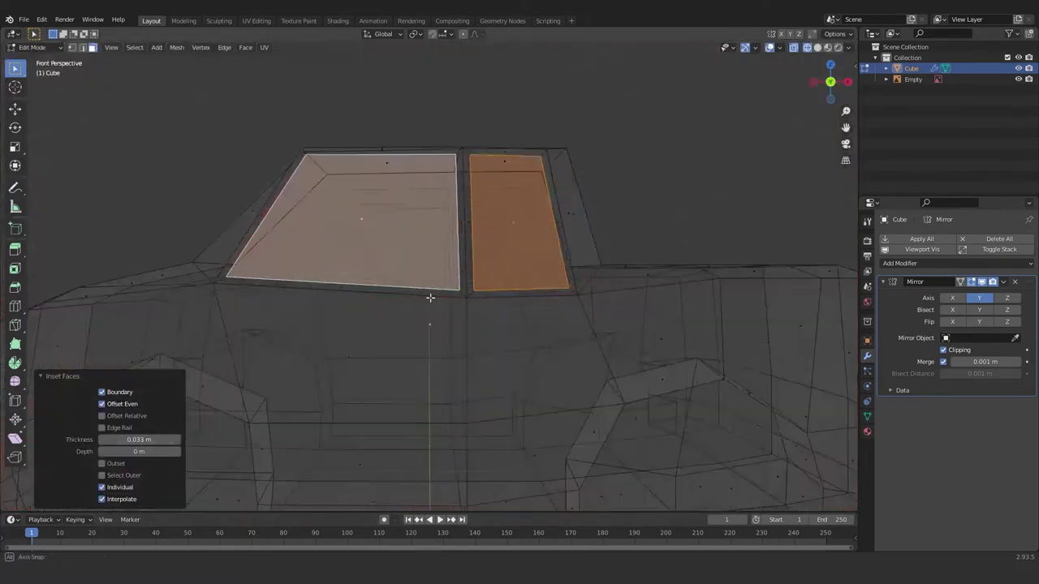
{"action": "mouse_move", "coordinate": [365, 243]}
{"action": "middle_mouse_down"}
{"action": "mouse_move", "coordinate": [184, 337]}
{"action": "mouse_move", "coordinate": [487, 268]}
{"action": "middle_mouse_up"}
{"action": "key", "text": "i"}
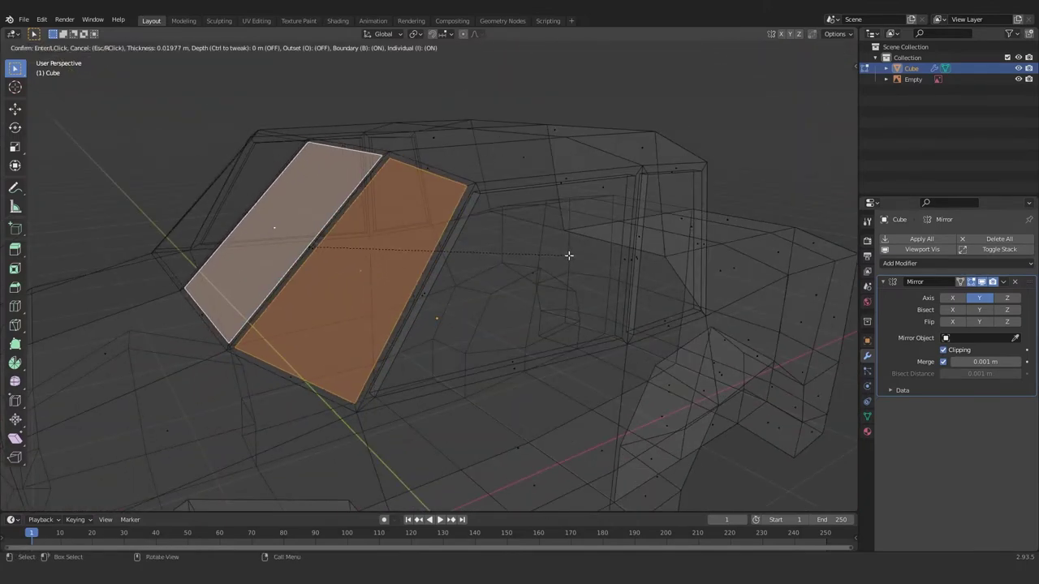
{"action": "key", "text": "Escape"}
- Inset the two window faces together with Boundary turned off
{"action": "key", "text": "Escape"}
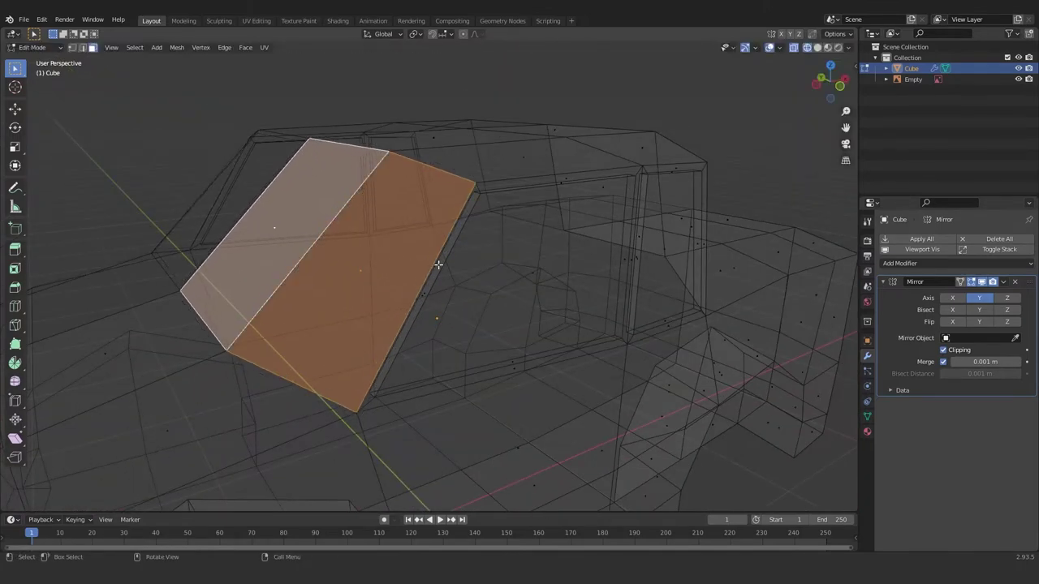
{"action": "key", "text": "alt+z"}
{"action": "key", "text": "s"}
{"action": "key", "text": "Escape"}
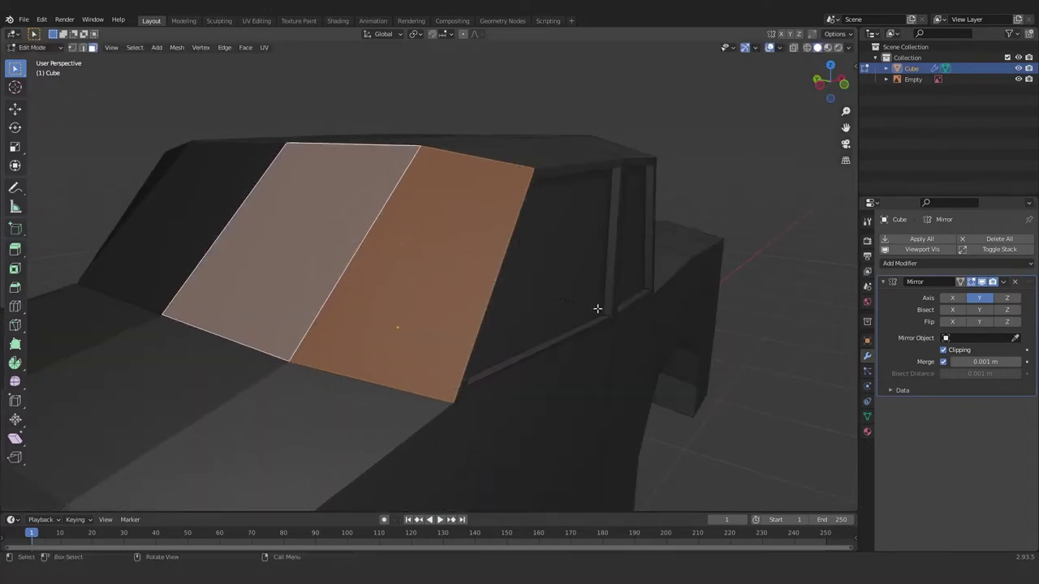
{"action": "middle_click_drag", "start_coordinate": [598, 306], "coordinate": [599, 287]}
{"action": "key", "text": "i"}
{"action": "left_click", "coordinate": [599, 288]}
{"action": "key", "text": "KP_Decimal"}
{"action": "left_click", "coordinate": [102, 392]}
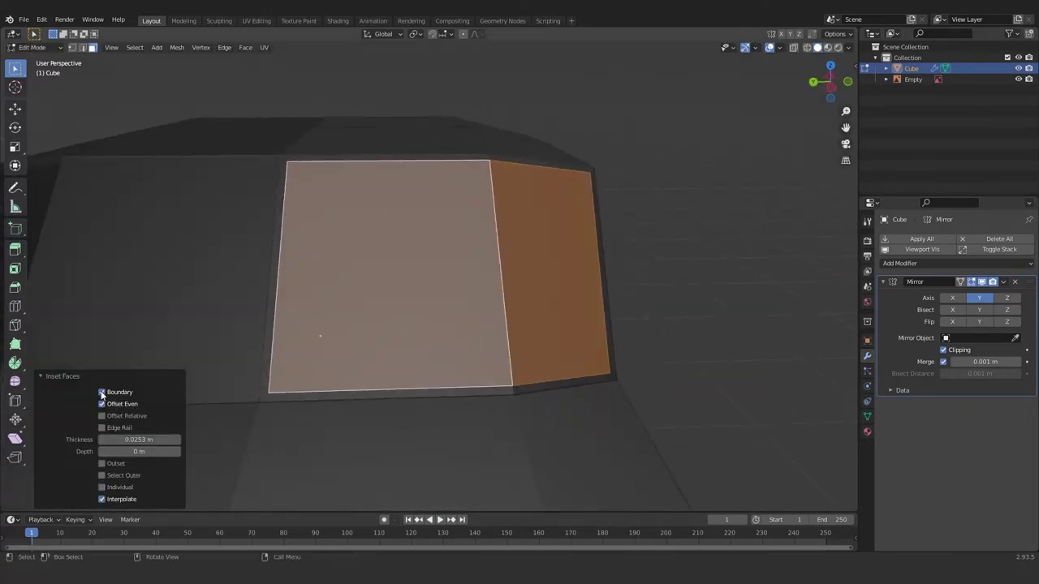
- Extrude the inset window faces slightly to form framed panels
{"action": "mouse_move", "coordinate": [341, 357]}
{"action": "middle_mouse_down"}
{"action": "mouse_move", "coordinate": [426, 347]}
{"action": "mouse_move", "coordinate": [453, 318]}
{"action": "mouse_move", "coordinate": [326, 305]}
{"action": "mouse_move", "coordinate": [533, 319]}
{"action": "mouse_move", "coordinate": [355, 350]}
{"action": "middle_mouse_up"}
{"action": "scroll", "coordinate": [425, 347], "scroll_direction": "down", "scroll_amount": 3}
{"action": "key", "text": "e"}
{"action": "left_click", "coordinate": [401, 341]}
- Enable X-ray and orbit to an angled side view of the whole truck body
{"action": "key", "text": "1"}
{"action": "left_click_drag", "start_coordinate": [267, 366], "coordinate": [320, 413]}
{"action": "key", "text": "alt+z"}
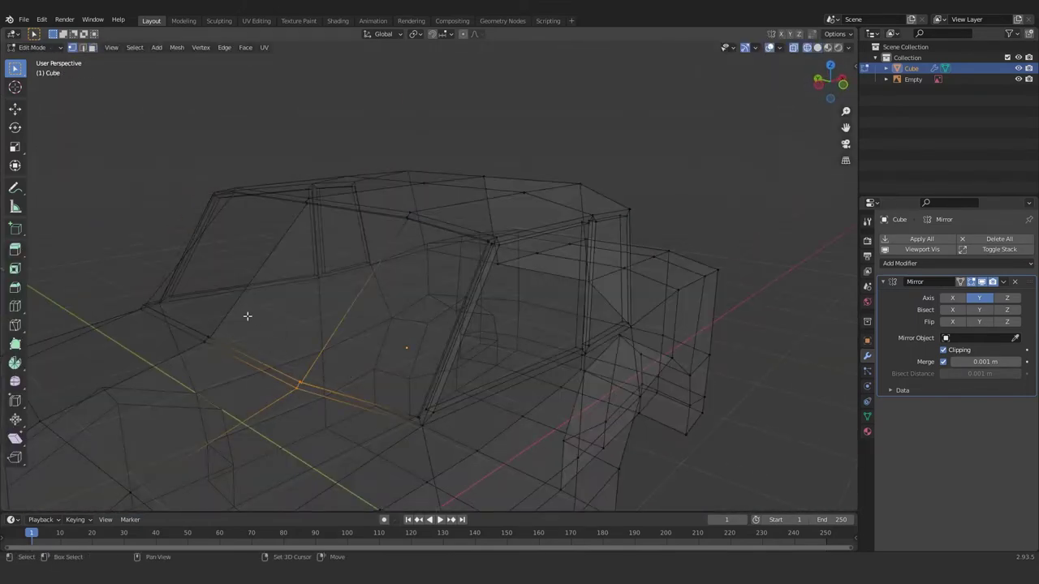
{"action": "mouse_move", "coordinate": [247, 316]}
{"action": "middle_mouse_down"}
{"action": "mouse_move", "coordinate": [355, 346]}
{"action": "mouse_move", "coordinate": [336, 371]}
{"action": "mouse_move", "coordinate": [574, 401]}
{"action": "mouse_move", "coordinate": [522, 419]}
{"action": "middle_mouse_up"}
{"action": "key", "text": "a"}
{"action": "key", "text": "alt+z"}
{"action": "key", "text": "1"}
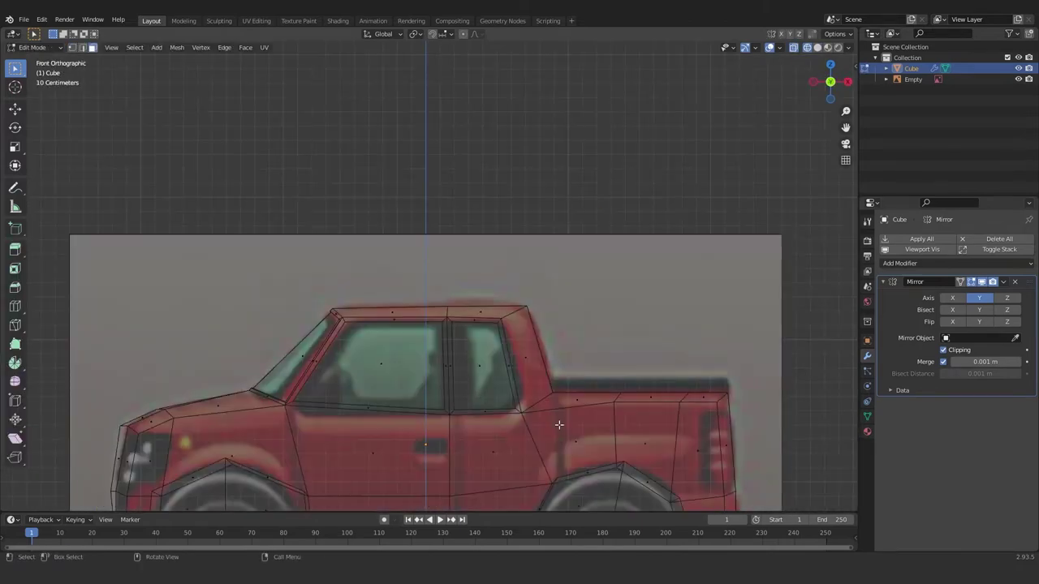
{"action": "key", "text": "alt+z"}
{"action": "mouse_move", "coordinate": [519, 378]}
{"action": "middle_mouse_down"}
{"action": "mouse_move", "coordinate": [488, 377]}
{"action": "mouse_move", "coordinate": [501, 354]}
{"action": "middle_mouse_up"}
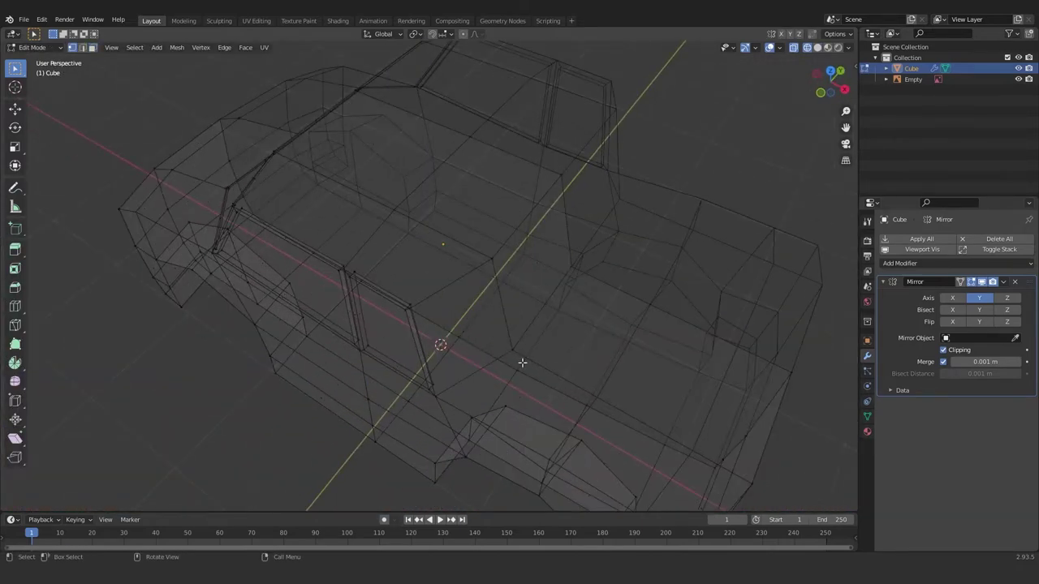
{"action": "key", "text": "1"}
{"action": "middle_click_drag", "start_coordinate": [563, 376], "coordinate": [527, 244]}
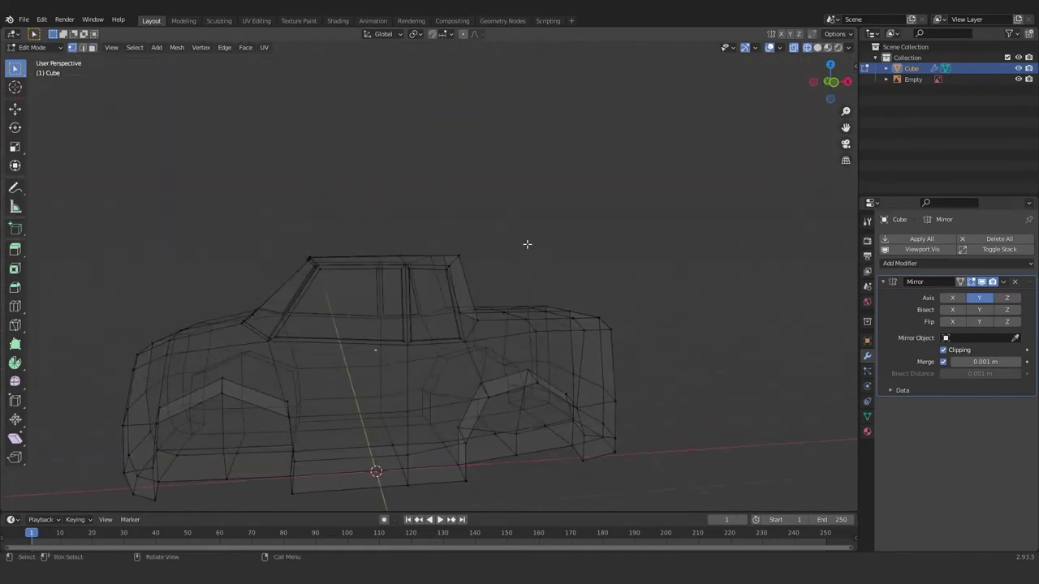
- Narrow the cab roof to 0.718 along Y and shift it along Y
{"action": "key", "text": "1"}
{"action": "mouse_move", "coordinate": [489, 231]}
{"action": "left_mouse_down"}
{"action": "mouse_move", "coordinate": [244, 276]}
{"action": "mouse_move", "coordinate": [276, 276]}
{"action": "left_mouse_up"}
{"action": "scroll", "coordinate": [276, 276], "scroll_direction": "up", "scroll_amount": 3}
{"action": "key", "text": "7"}
{"action": "key", "text": "s"}
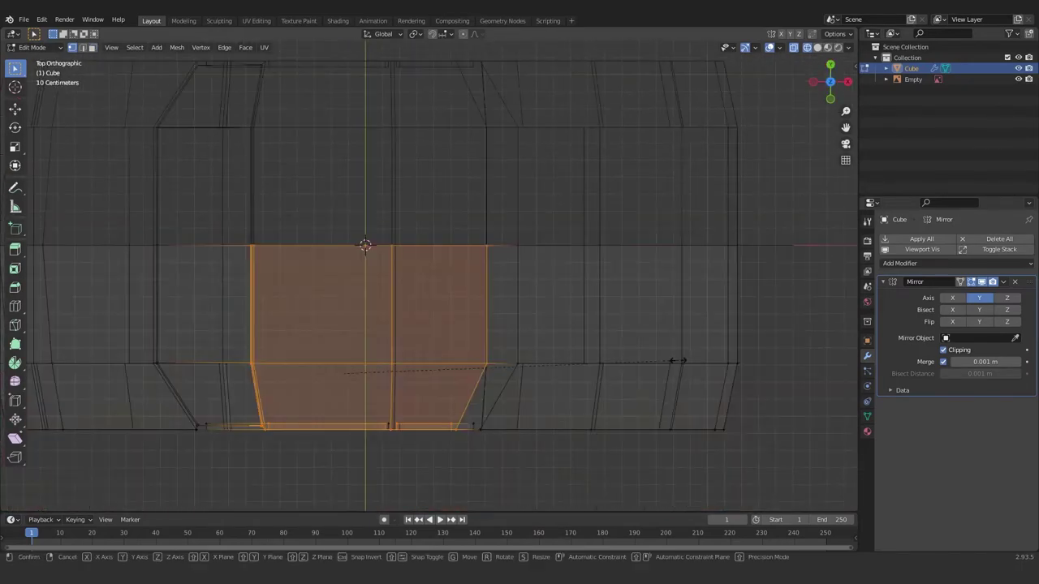
{"action": "key", "text": "y"}
{"action": "left_click", "coordinate": [583, 345]}
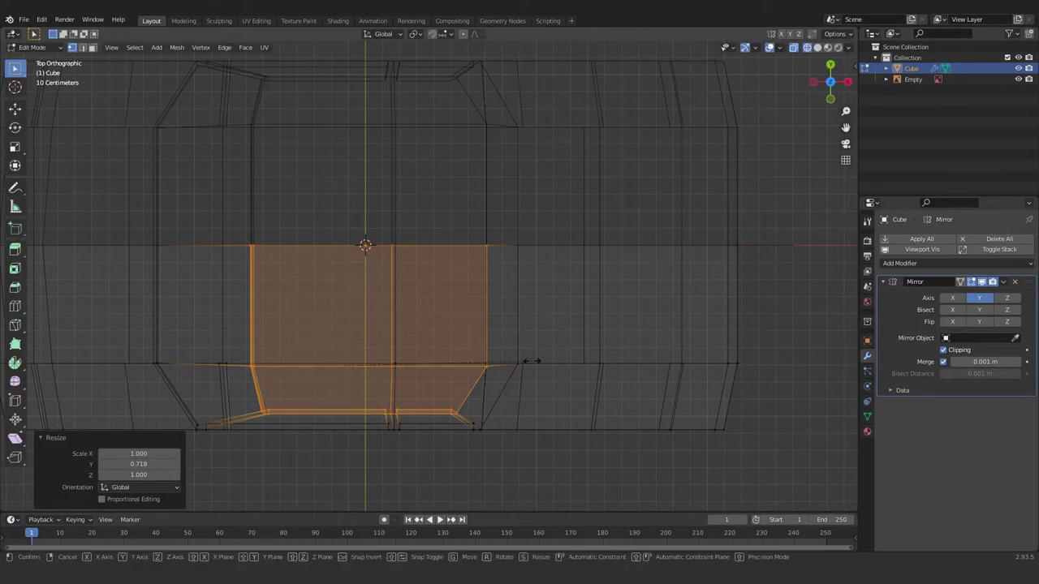
{"action": "key", "text": "g"}
{"action": "key", "text": "y"}
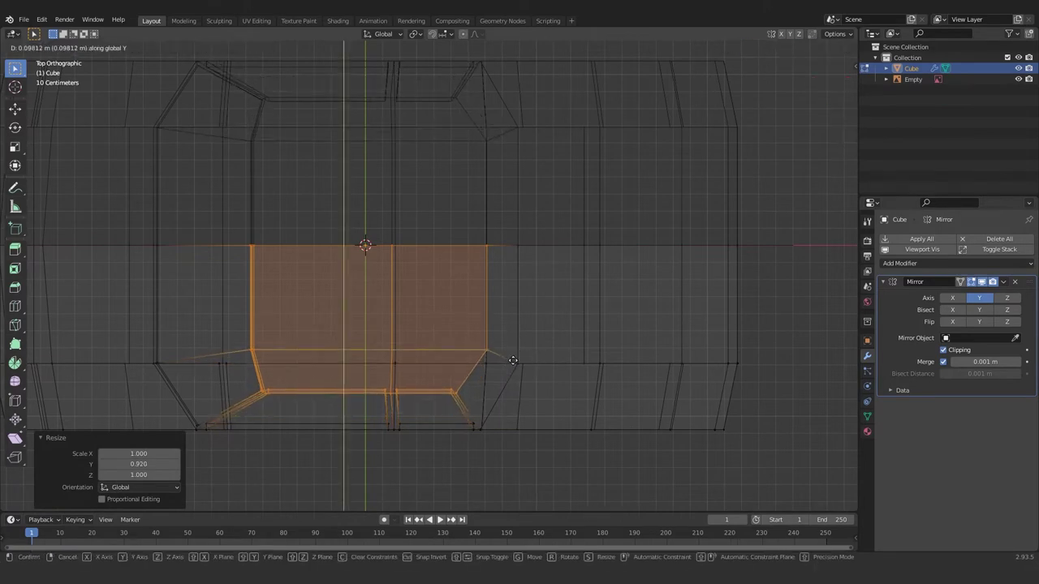
{"action": "left_click", "coordinate": [513, 361]}
- Move a small cab face to reshape the cab, then check the shape in Object Mode
{"action": "key", "text": "1"}
{"action": "middle_click_drag", "start_coordinate": [457, 341], "coordinate": [388, 339]}
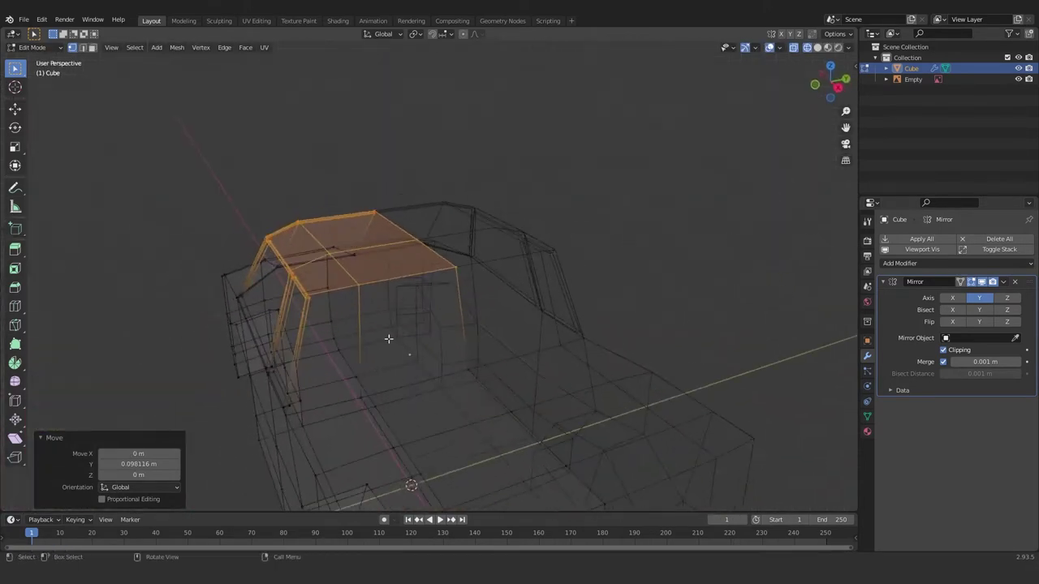
{"action": "key", "text": "3"}
{"action": "left_click", "coordinate": [373, 392]}
{"action": "mouse_move", "coordinate": [373, 392]}
{"action": "middle_mouse_down"}
{"action": "mouse_move", "coordinate": [406, 382]}
{"action": "mouse_move", "coordinate": [378, 424]}
{"action": "mouse_move", "coordinate": [479, 383]}
{"action": "mouse_move", "coordinate": [392, 353]}
{"action": "mouse_move", "coordinate": [490, 325]}
{"action": "mouse_move", "coordinate": [439, 296]}
{"action": "middle_mouse_up"}
{"action": "key", "text": "g"}
{"action": "left_click", "coordinate": [452, 337]}
{"action": "key", "text": "Tab"}
{"action": "key", "text": "alt+z"}
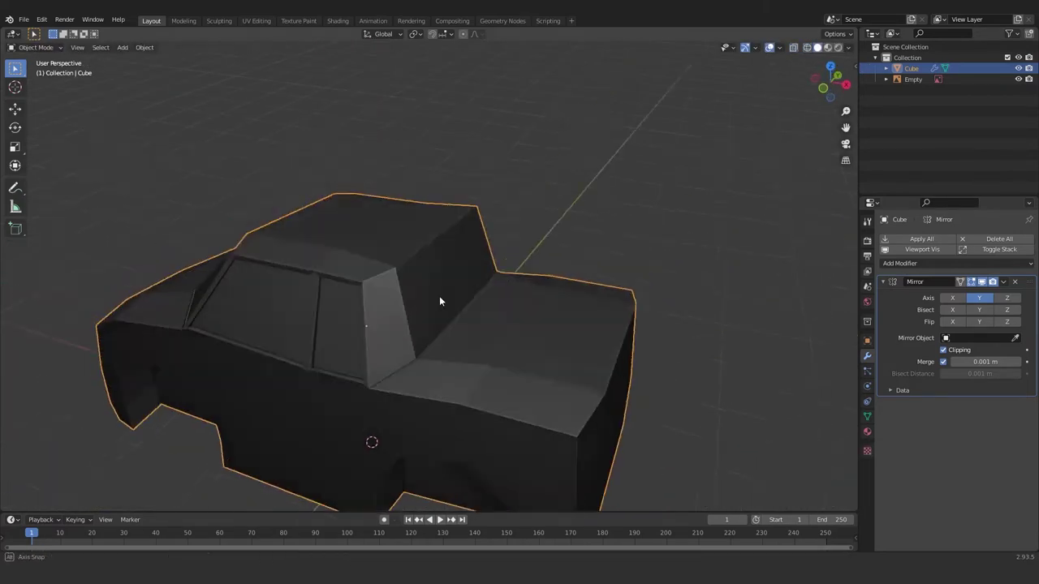
{"action": "scroll", "coordinate": [440, 336], "scroll_direction": "up", "scroll_amount": 4}
{"action": "key", "text": "Tab"}
- From the top view, slide the selected cab edges along Y
{"action": "key", "text": "KP_7"}
{"action": "key", "text": "alt+z"}
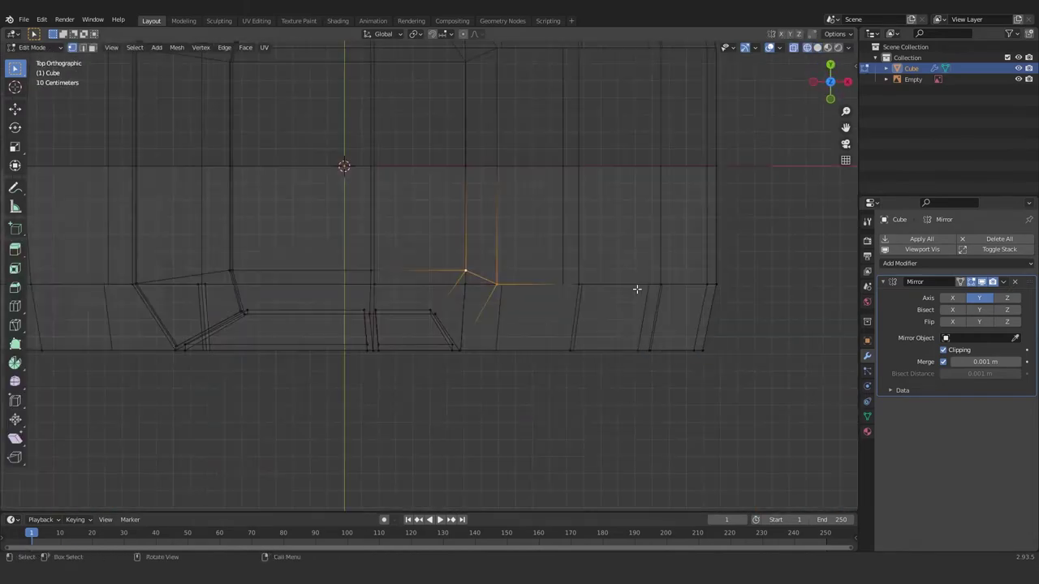
{"action": "mouse_move", "coordinate": [638, 303]}
{"action": "middle_mouse_down"}
{"action": "mouse_move", "coordinate": [673, 314]}
{"action": "mouse_move", "coordinate": [645, 273]}
{"action": "mouse_move", "coordinate": [635, 418]}
{"action": "middle_mouse_up"}
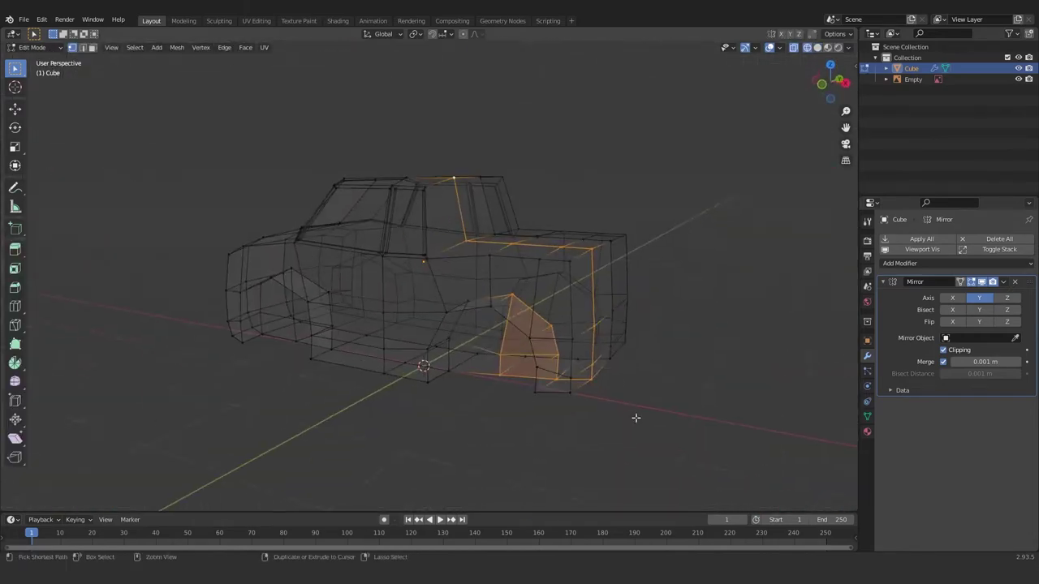
{"action": "middle_click_drag", "start_coordinate": [541, 285], "coordinate": [579, 363]}
{"action": "key", "text": "KP_7"}
{"action": "key", "text": "g"}
{"action": "key", "text": "y"}
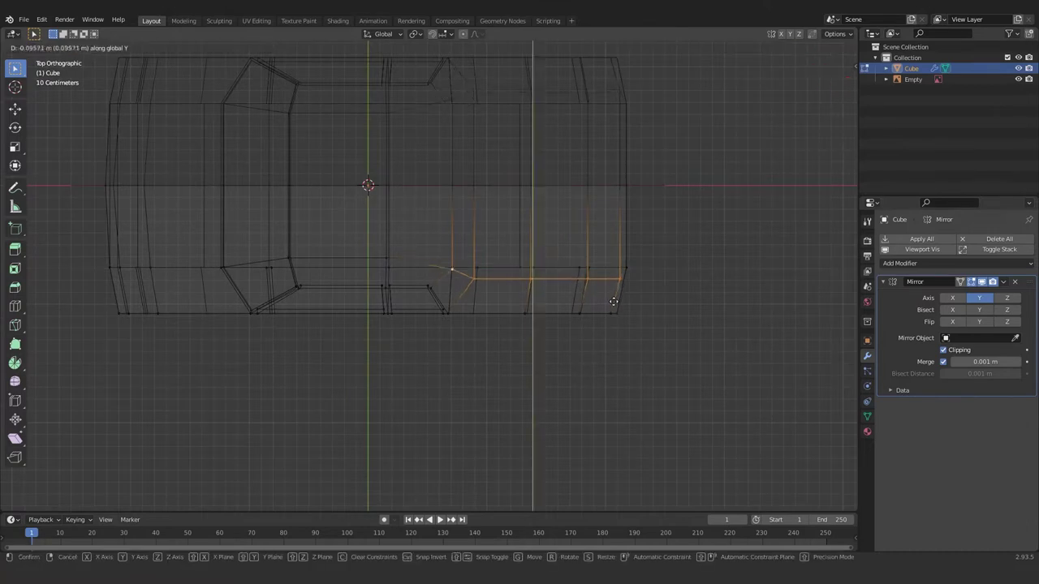
{"action": "left_click", "coordinate": [610, 316]}
- Shift a cab side vertex 0.035 m along Y
{"action": "key", "text": "alt+z"}
{"action": "mouse_move", "coordinate": [568, 292]}
{"action": "middle_mouse_down"}
{"action": "mouse_move", "coordinate": [506, 267]}
{"action": "mouse_move", "coordinate": [513, 233]}
{"action": "middle_mouse_up"}
{"action": "scroll", "coordinate": [464, 306], "scroll_direction": "up", "scroll_amount": 3}
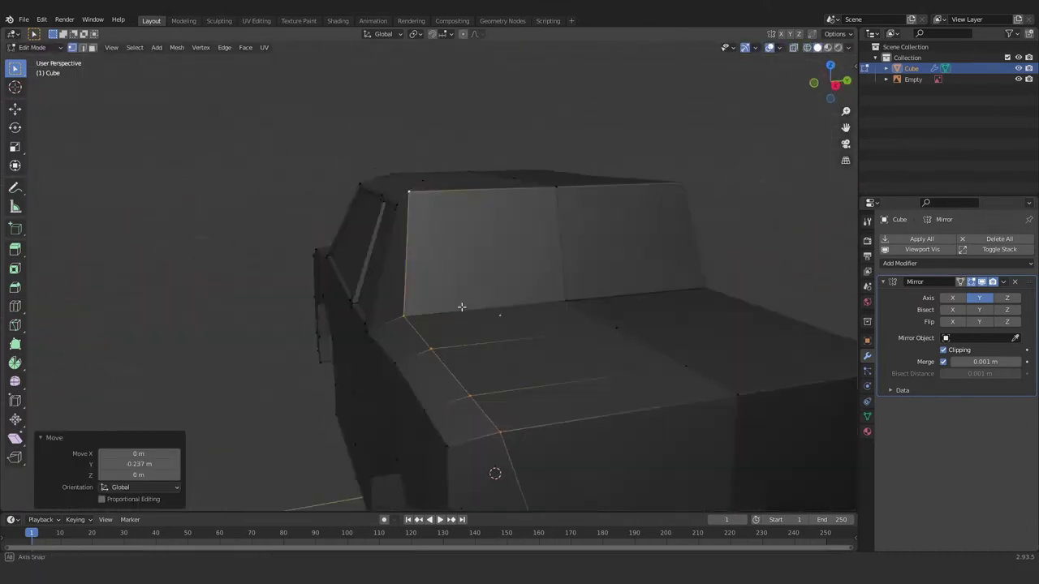
{"action": "scroll", "coordinate": [448, 297], "scroll_direction": "up", "scroll_amount": 2}
{"action": "middle_click_drag", "start_coordinate": [448, 297], "coordinate": [417, 222]}
{"action": "key", "text": "KP_7"}
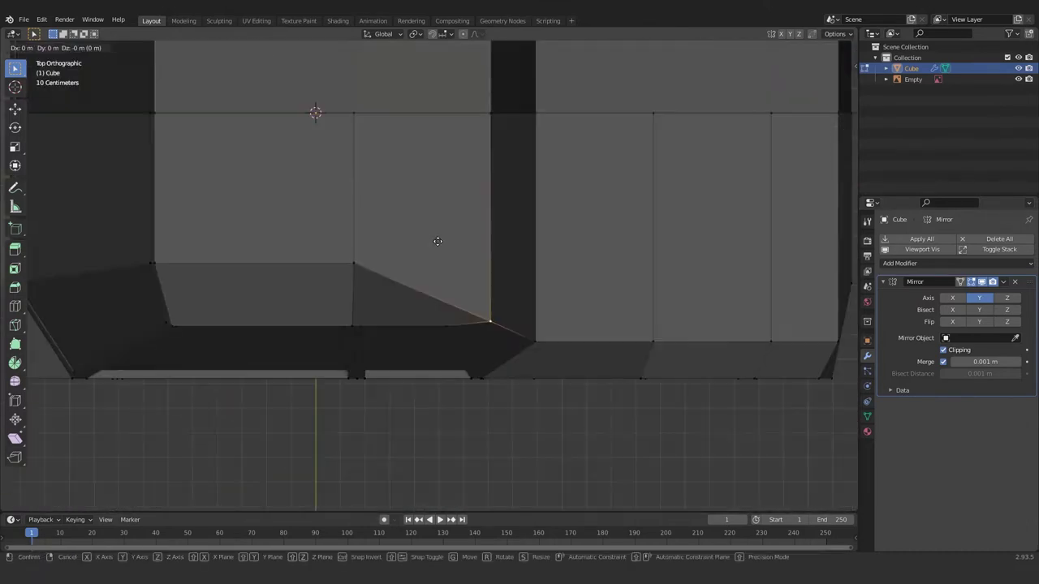
{"action": "left_click", "coordinate": [441, 232]}
{"action": "key", "text": "KP_1"}
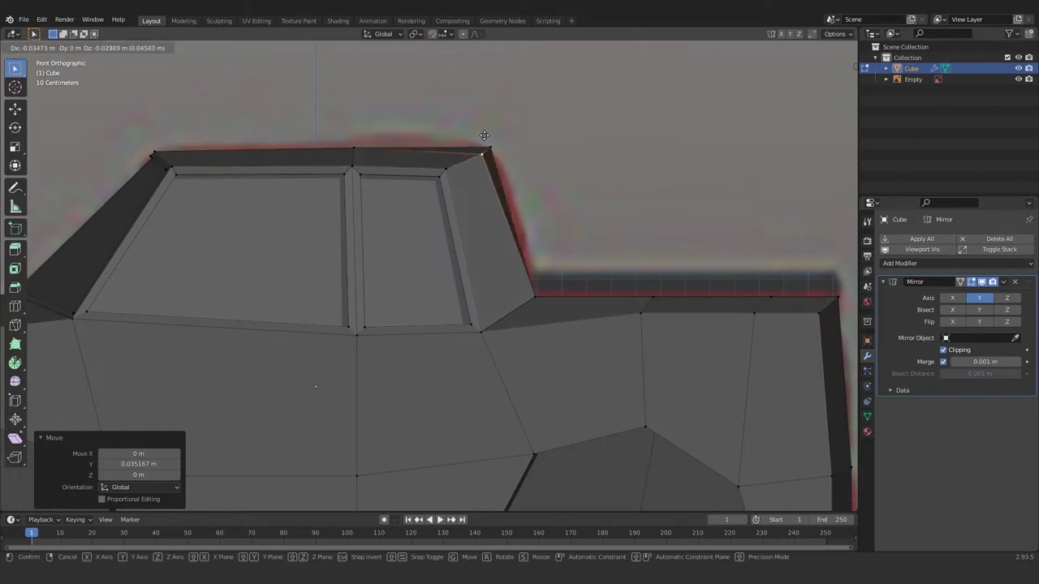
{"action": "left_click", "coordinate": [485, 136]}
- Move further cab side vertices along Y from the top view
{"action": "mouse_move", "coordinate": [485, 136]}
{"action": "middle_mouse_down"}
{"action": "mouse_move", "coordinate": [466, 223]}
{"action": "mouse_move", "coordinate": [417, 267]}
{"action": "middle_mouse_up"}
{"action": "scroll", "coordinate": [417, 267], "scroll_direction": "up", "scroll_amount": 3}
{"action": "mouse_move", "coordinate": [526, 236]}
{"action": "middle_mouse_down"}
{"action": "mouse_move", "coordinate": [476, 235]}
{"action": "mouse_move", "coordinate": [493, 232]}
{"action": "middle_mouse_up"}
{"action": "key", "text": "KP_7"}
{"action": "key", "text": "alt+z"}
{"action": "left_click", "coordinate": [506, 257]}
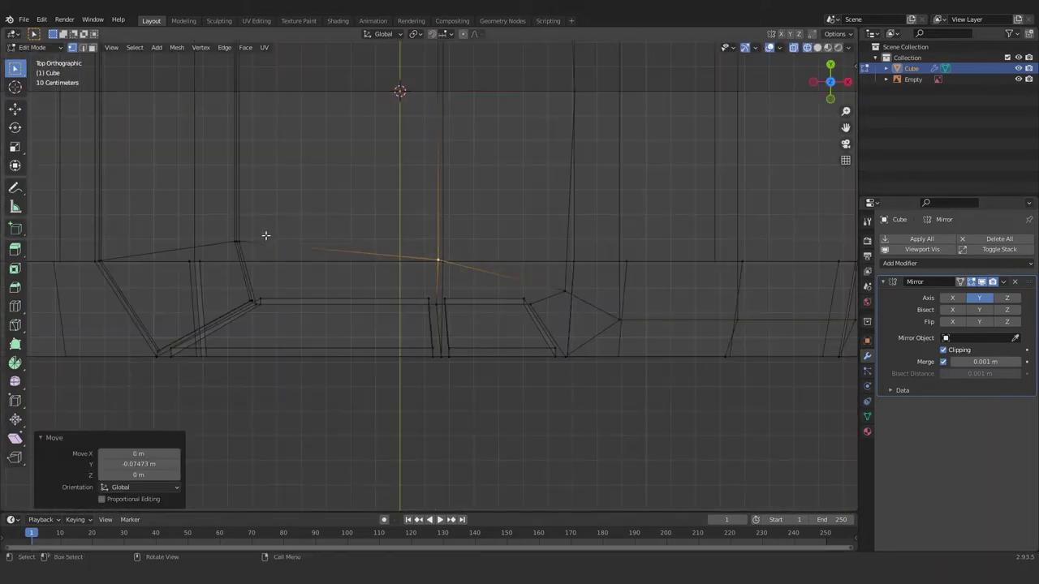
{"action": "left_click", "coordinate": [235, 242]}
{"action": "key", "text": "g"}
{"action": "key", "text": "y"}
{"action": "left_click", "coordinate": [331, 283]}
- Inset the rear cab window face to give it a frame border
{"action": "key", "text": "alt+z"}
{"action": "mouse_move", "coordinate": [332, 284]}
{"action": "middle_mouse_down"}
{"action": "mouse_move", "coordinate": [459, 199]}
{"action": "mouse_move", "coordinate": [531, 281]}
{"action": "mouse_move", "coordinate": [506, 325]}
{"action": "middle_mouse_up"}
{"action": "scroll", "coordinate": [506, 324], "scroll_direction": "up", "scroll_amount": 2}
{"action": "key", "text": "3"}
{"action": "left_click", "coordinate": [505, 325]}
{"action": "mouse_move", "coordinate": [654, 311]}
{"action": "middle_mouse_down"}
{"action": "mouse_move", "coordinate": [540, 334]}
{"action": "mouse_move", "coordinate": [606, 294]}
{"action": "mouse_move", "coordinate": [498, 341]}
{"action": "middle_mouse_up"}
{"action": "key", "text": "i"}
{"action": "left_click", "coordinate": [604, 297]}
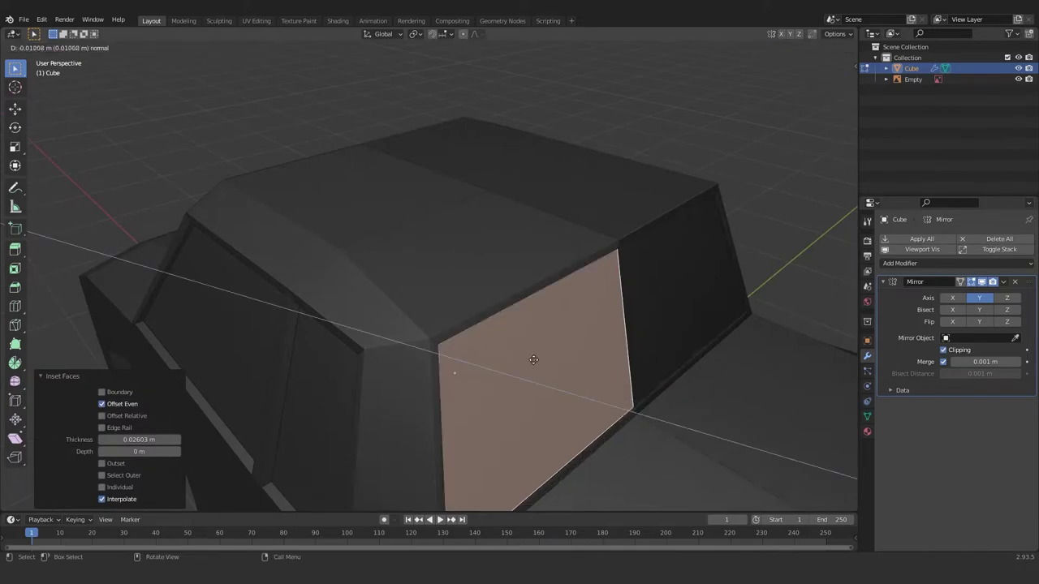
{"action": "mouse_move", "coordinate": [574, 343]}
{"action": "middle_mouse_down"}
{"action": "mouse_move", "coordinate": [609, 344]}
{"action": "mouse_move", "coordinate": [485, 355]}
{"action": "middle_mouse_up"}
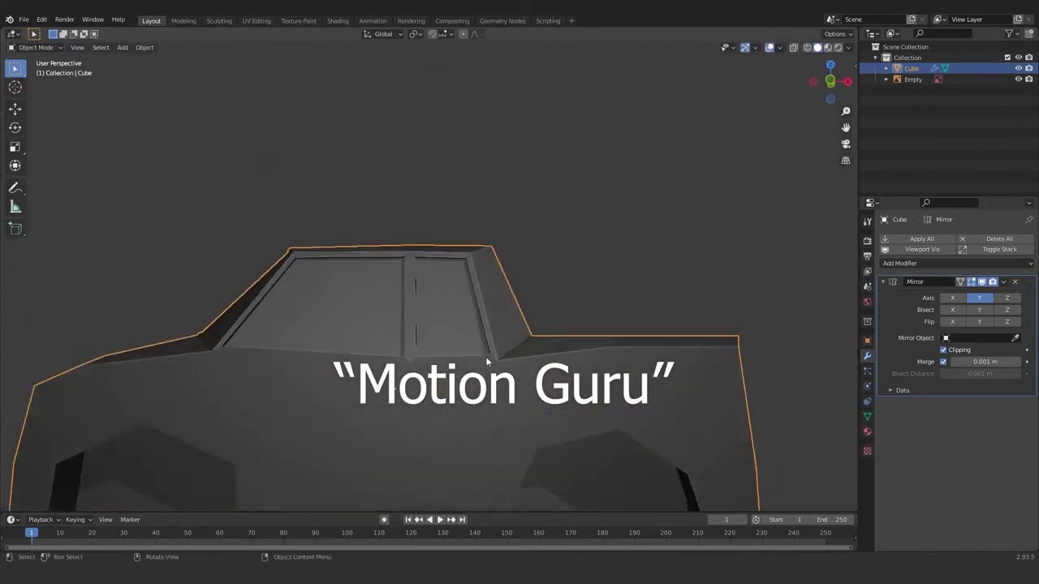
{"action": "key", "text": "Tab"}
{"action": "key", "text": "alt+z"}
- Add the edge below the wheel arch and enlarge the arch edges to 1.137
{"action": "key", "text": "KP_1"}
{"action": "scroll", "coordinate": [587, 357], "scroll_direction": "up", "scroll_amount": 4}
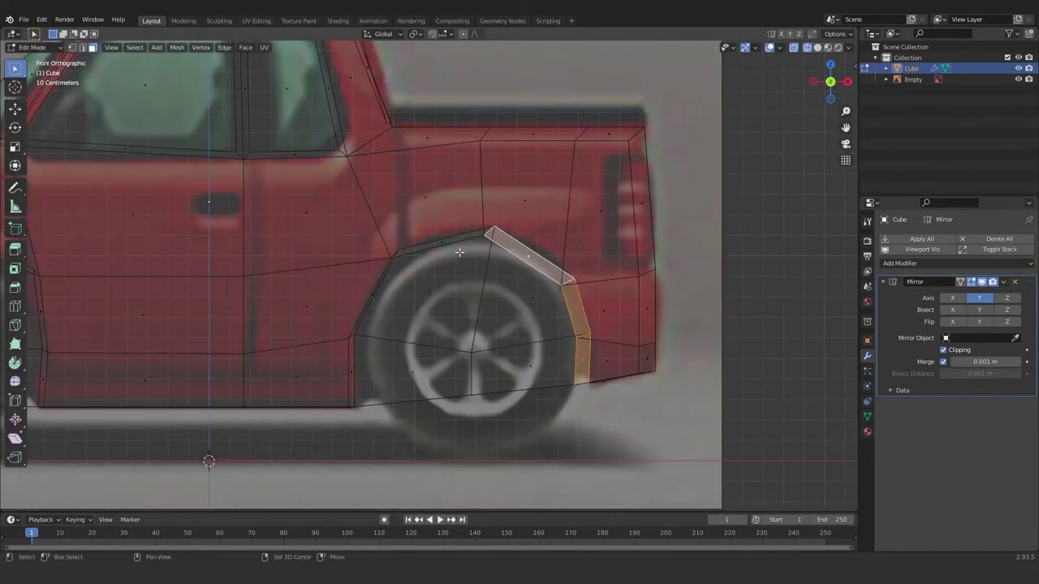
{"action": "left_click", "coordinate": [350, 375], "text": "shift"}
{"action": "scroll", "coordinate": [395, 377], "scroll_direction": "down", "scroll_amount": 1}
{"action": "key", "text": "s"}
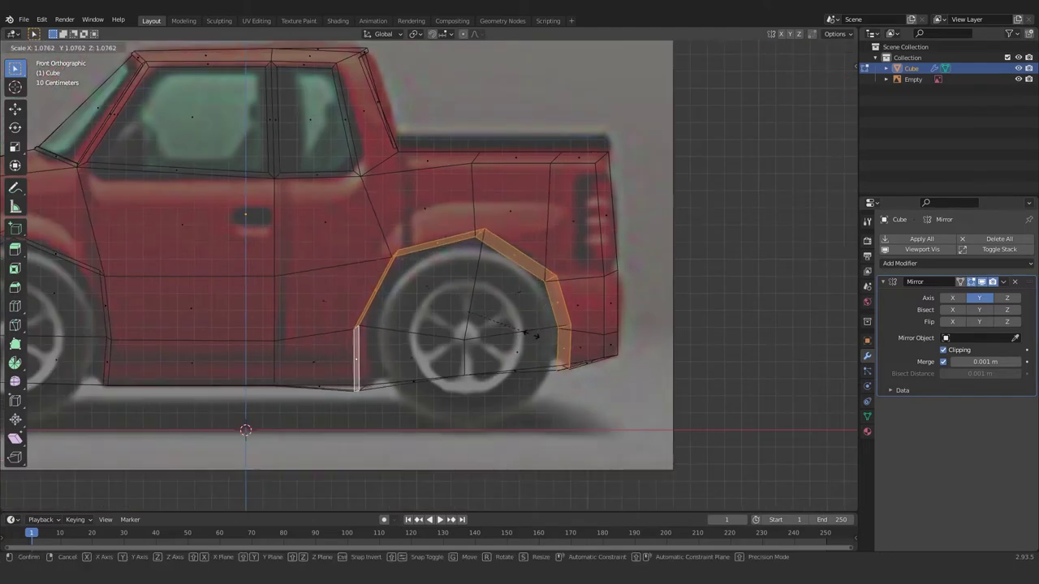
{"action": "left_click", "coordinate": [564, 309]}
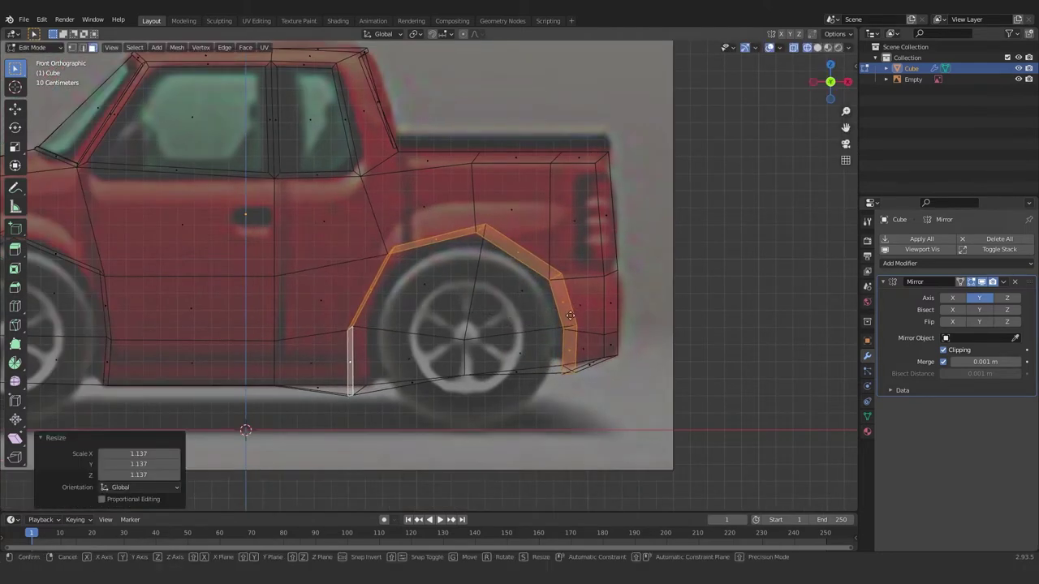
- Slightly widen the wheel arch after abandoning a Z move and Z scale
{"action": "key", "text": "g"}
{"action": "key", "text": "z"}
{"action": "key", "text": "alt+z"}
{"action": "scroll", "coordinate": [483, 371], "scroll_direction": "up", "scroll_amount": 3}
{"action": "scroll", "coordinate": [463, 366], "scroll_direction": "down", "scroll_amount": 3}
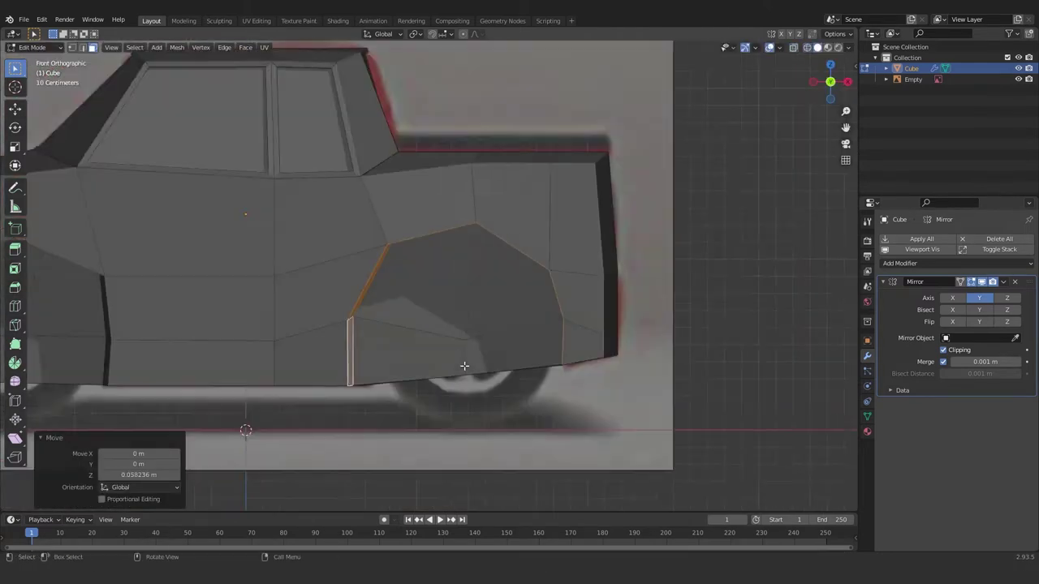
{"action": "scroll", "coordinate": [541, 332], "scroll_direction": "up", "scroll_amount": 3}
{"action": "key", "text": "s"}
{"action": "key", "text": "z"}
{"action": "key", "text": "Escape"}
{"action": "key", "text": "alt+z"}
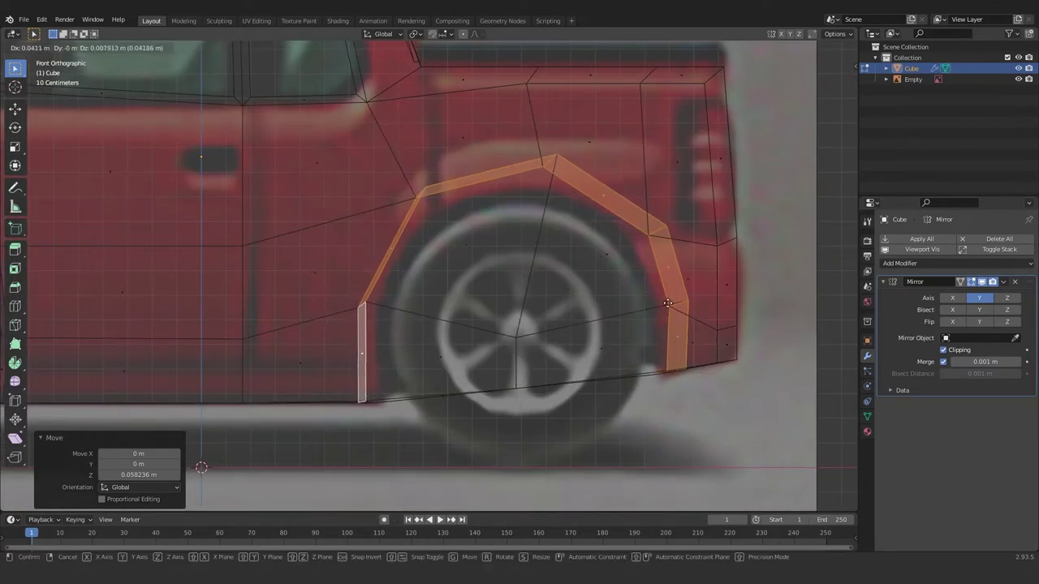
{"action": "left_click", "coordinate": [669, 306]}
- Extrude the wheel-arch faces along their normals to give the arch thickness
{"action": "key", "text": "s"}
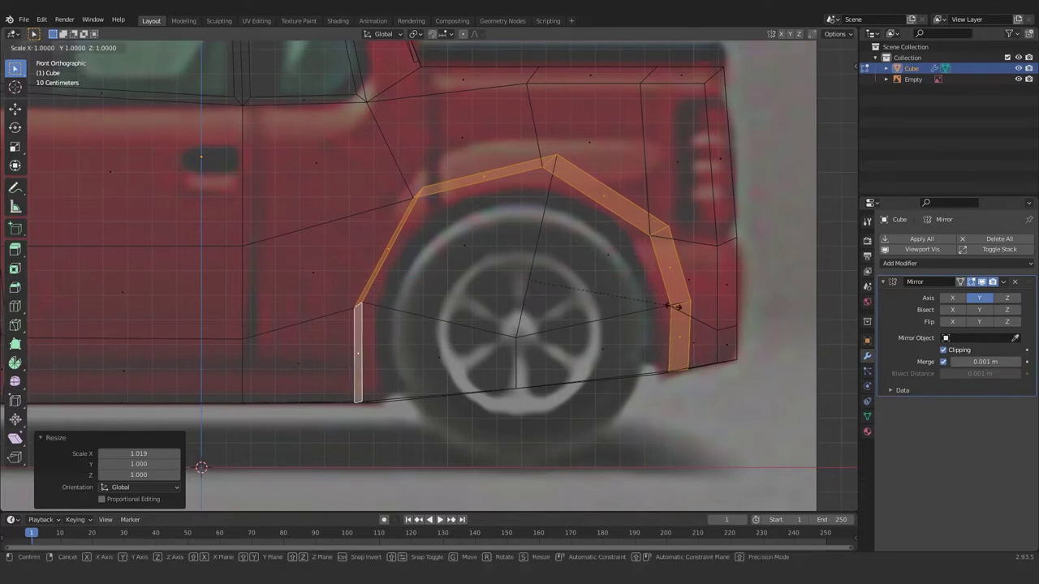
{"action": "key", "text": "alt+e"}
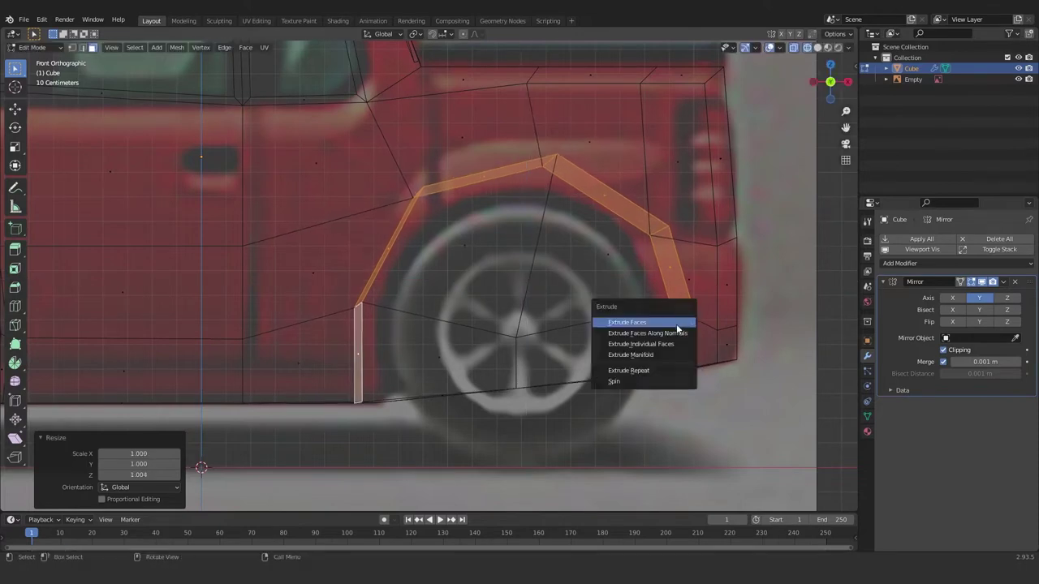
{"action": "left_click", "coordinate": [670, 328]}
{"action": "left_click", "coordinate": [665, 269]}
{"action": "key", "text": "alt+z"}
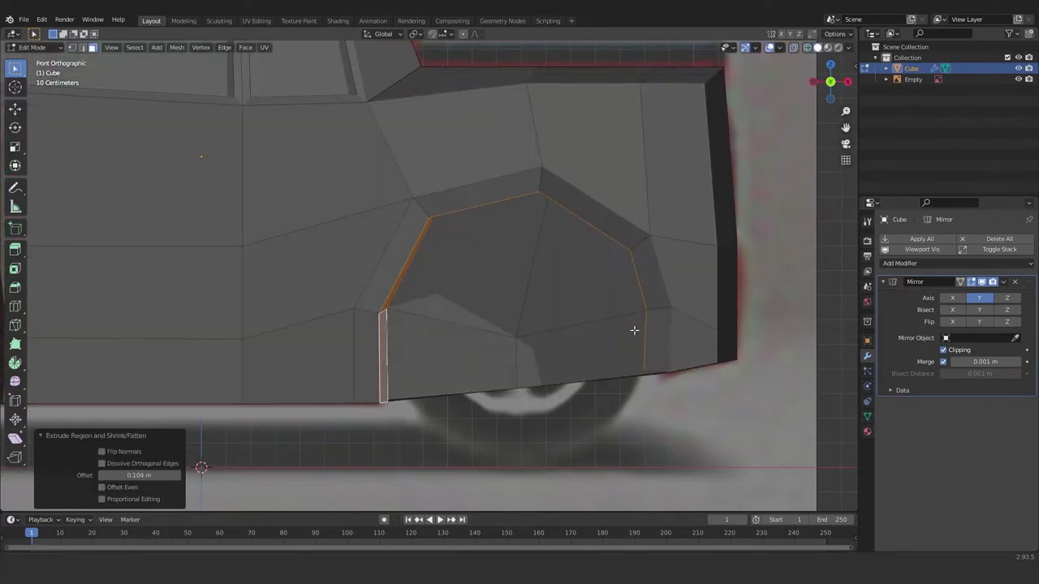
{"action": "middle_click_drag", "start_coordinate": [529, 327], "coordinate": [487, 346]}
{"action": "scroll", "coordinate": [593, 326], "scroll_direction": "up", "scroll_amount": 3}
{"action": "mouse_move", "coordinate": [594, 326]}
{"action": "middle_mouse_down"}
{"action": "mouse_move", "coordinate": [534, 336]}
{"action": "mouse_move", "coordinate": [538, 315]}
{"action": "middle_mouse_up"}
{"action": "key", "text": "alt+z"}
{"action": "scroll", "coordinate": [547, 318], "scroll_direction": "up", "scroll_amount": 3}
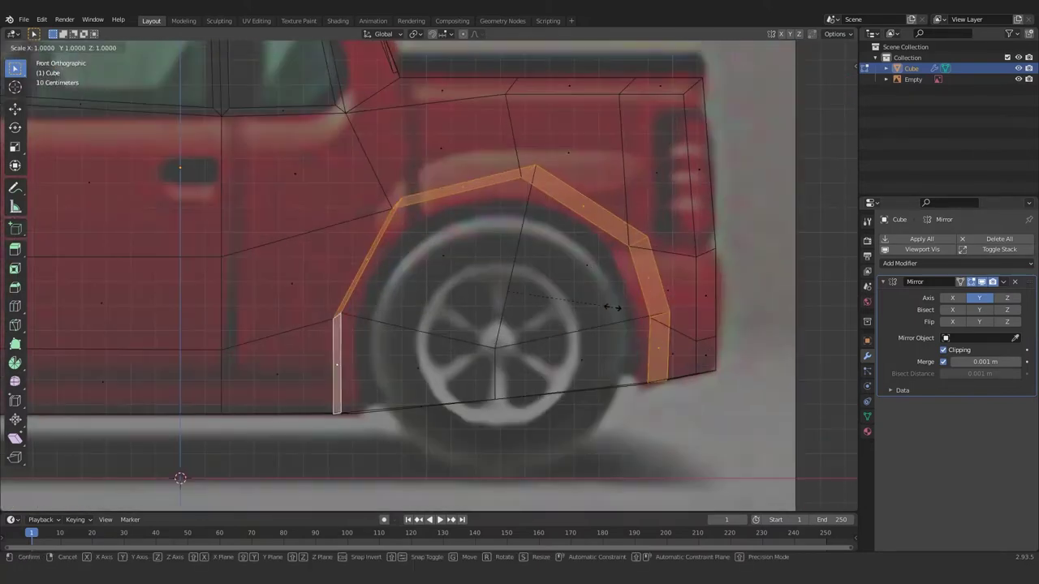
- Scale the arch faces, raise them slightly on Z, and push them outward along normals
{"action": "key", "text": "s"}
{"action": "left_click", "coordinate": [669, 347]}
{"action": "key", "text": "g"}
{"action": "key", "text": "z"}
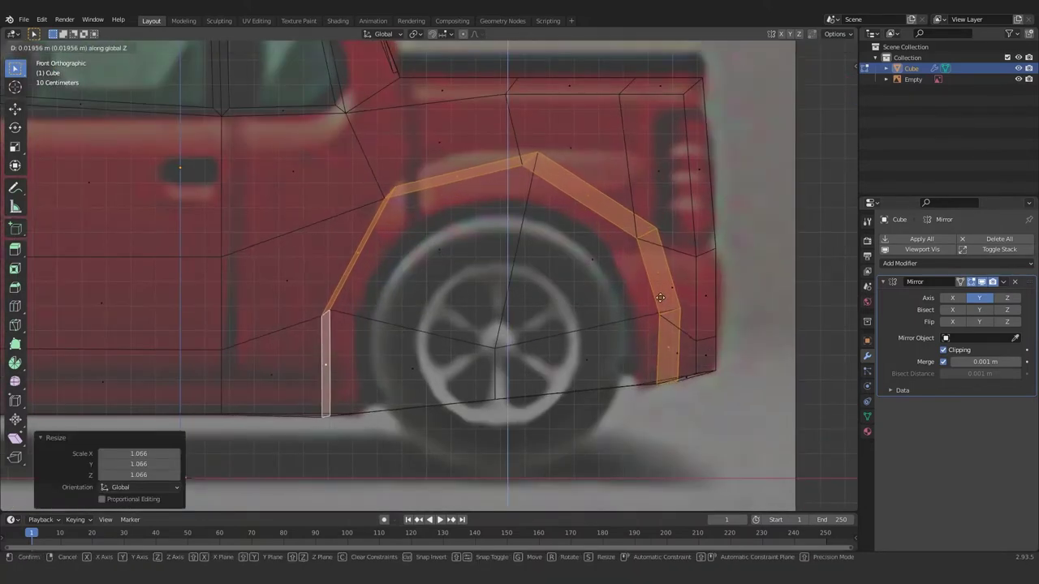
{"action": "left_click", "coordinate": [667, 329]}
{"action": "key", "text": "alt+s"}
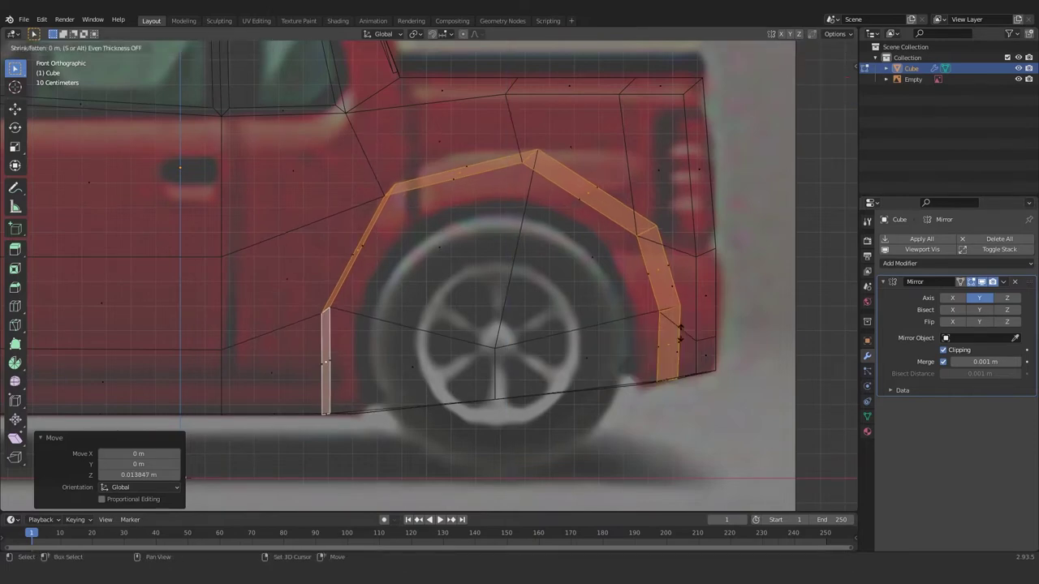
{"action": "key", "text": "alt+s"}
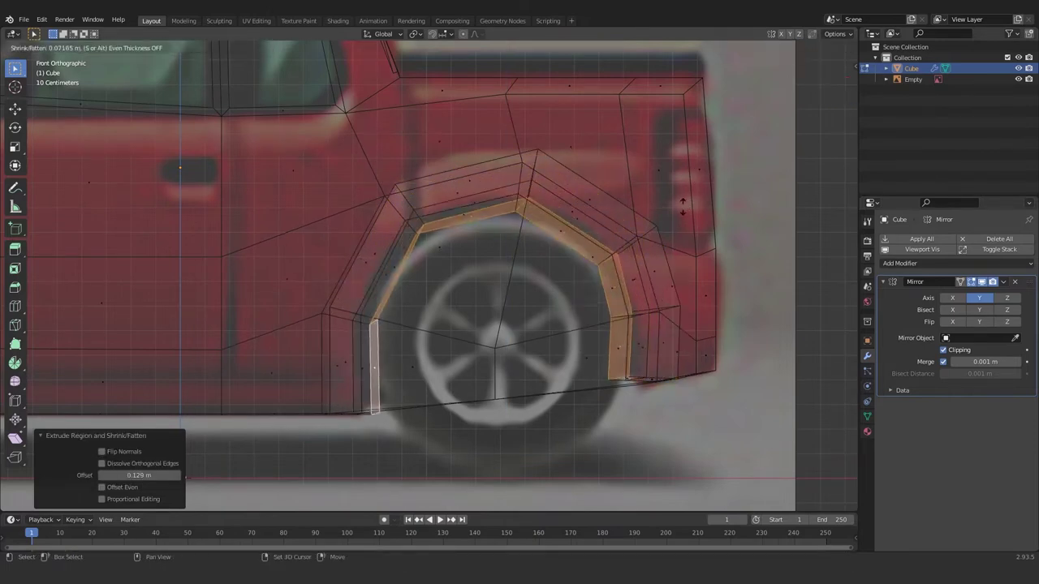
{"action": "left_click", "coordinate": [678, 227]}
- Select the outer arch face loop and deselect the arch's inner part
{"action": "mouse_move", "coordinate": [678, 228]}
{"action": "middle_mouse_down"}
{"action": "mouse_move", "coordinate": [539, 304]}
{"action": "mouse_move", "coordinate": [633, 306]}
{"action": "middle_mouse_up"}
{"action": "left_click", "coordinate": [656, 341]}
{"action": "left_click", "coordinate": [630, 236], "text": "alt"}
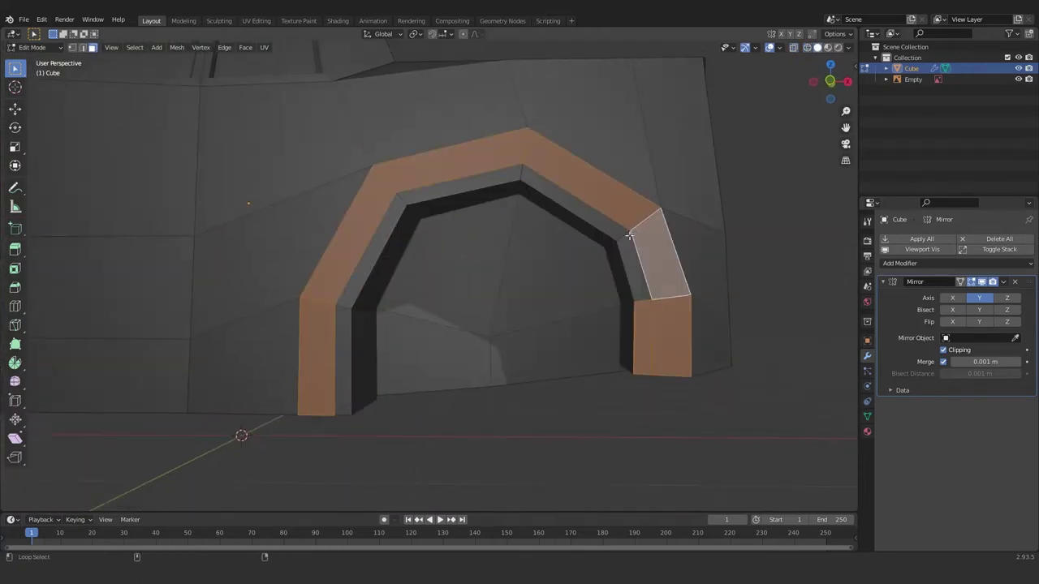
{"action": "scroll", "coordinate": [566, 323], "scroll_direction": "down", "scroll_amount": 3}
{"action": "key", "text": "KP_3"}
{"action": "key", "text": "alt+z"}
{"action": "left_click_drag", "start_coordinate": [440, 143], "coordinate": [284, 438], "text": "ctrl"}
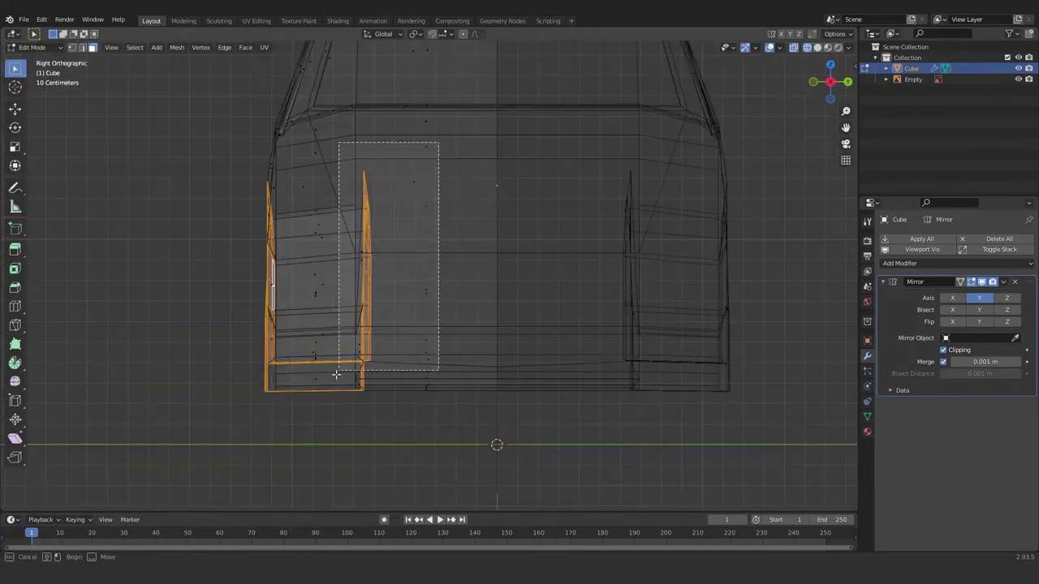
{"action": "middle_click_drag", "start_coordinate": [288, 390], "coordinate": [454, 382]}
{"action": "scroll", "coordinate": [469, 381], "scroll_direction": "up", "scroll_amount": 3}
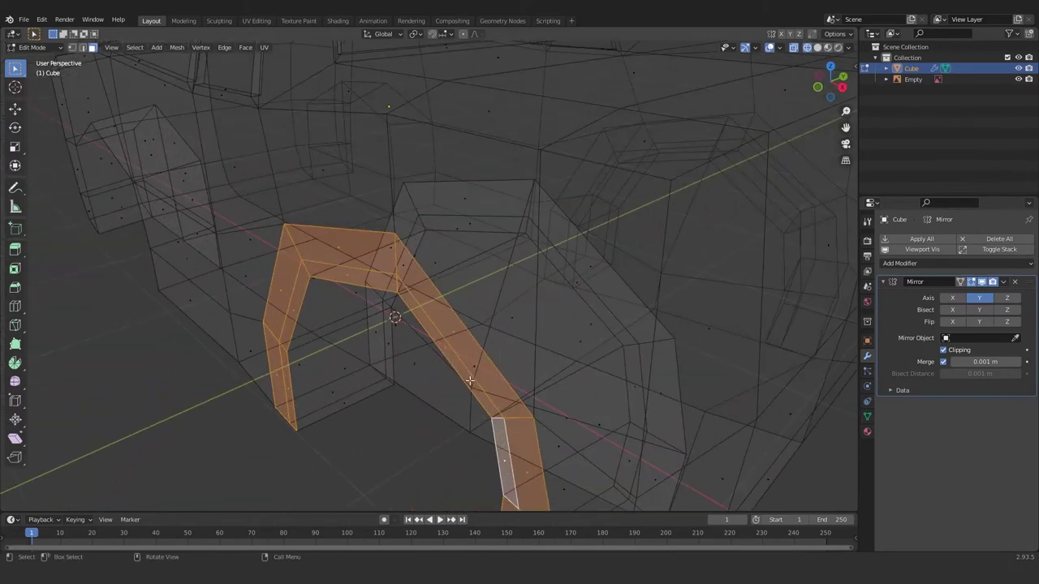
- Push the arch's outer edge loop -0.043 m along Y to flare the rear fender
{"action": "key", "text": "2"}
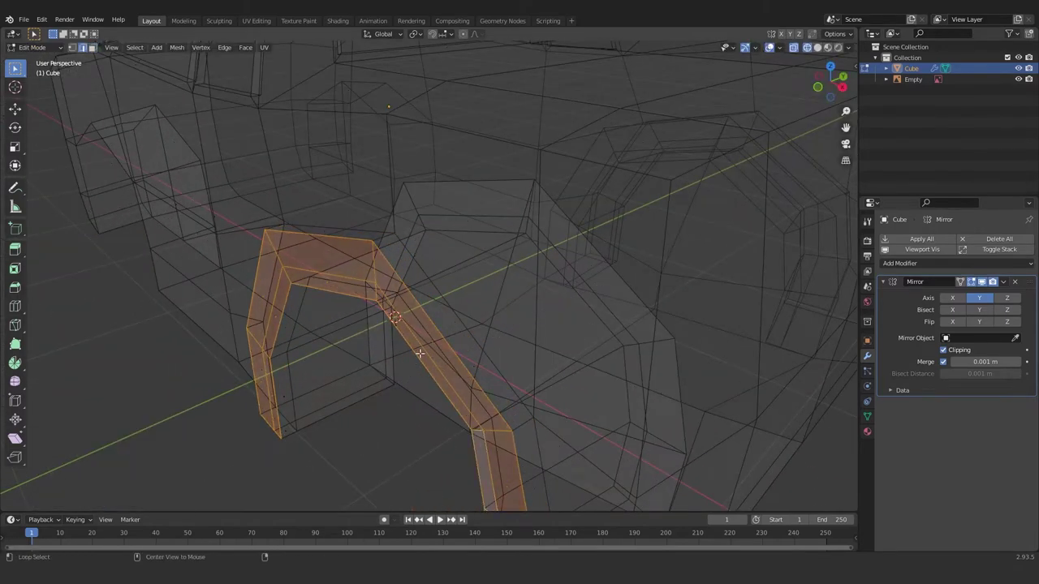
{"action": "left_click", "coordinate": [411, 321], "text": "alt"}
{"action": "key", "text": "alt+z"}
{"action": "key", "text": "KP_3"}
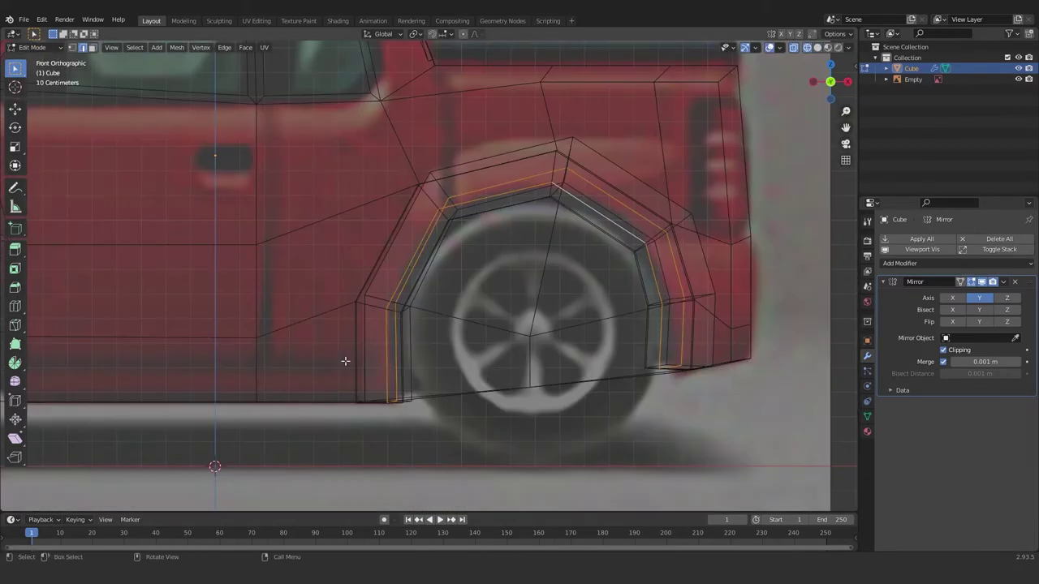
{"action": "key", "text": "alt+z"}
{"action": "scroll", "coordinate": [376, 352], "scroll_direction": "up", "scroll_amount": 2, "text": "ctrl"}
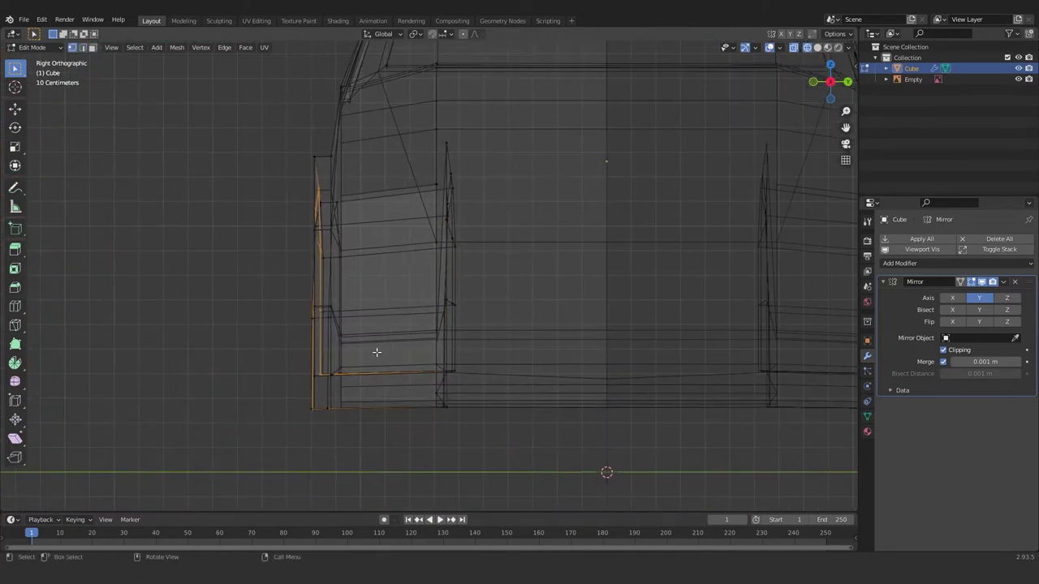
{"action": "mouse_move", "coordinate": [378, 352]}
{"action": "middle_mouse_down", "text": "ctrl"}
{"action": "mouse_move", "coordinate": [425, 343]}
{"action": "mouse_move", "coordinate": [344, 397]}
{"action": "middle_mouse_up", "text": "ctrl"}
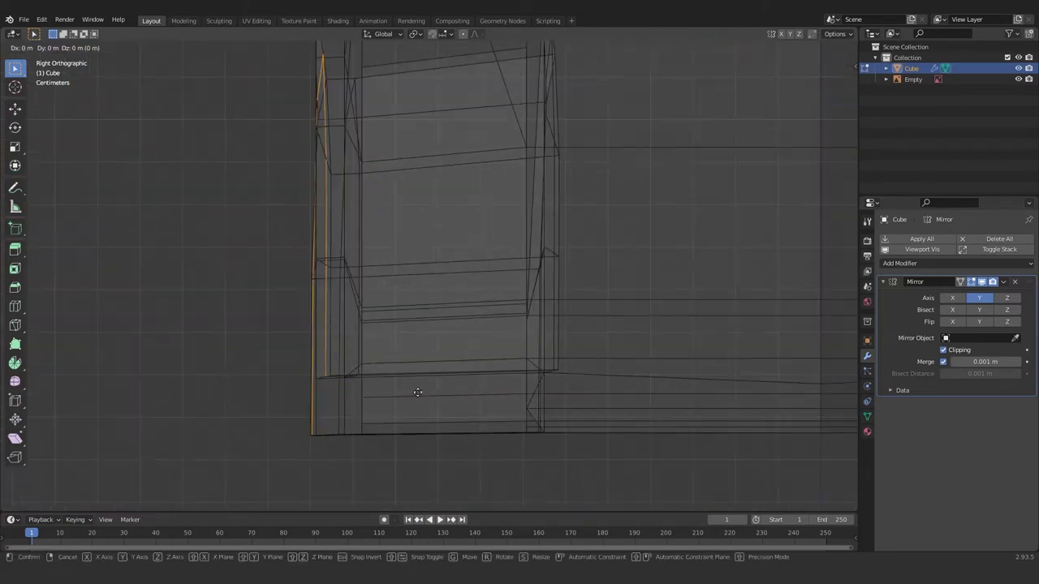
{"action": "left_click", "coordinate": [400, 390]}
{"action": "key", "text": "alt+z"}
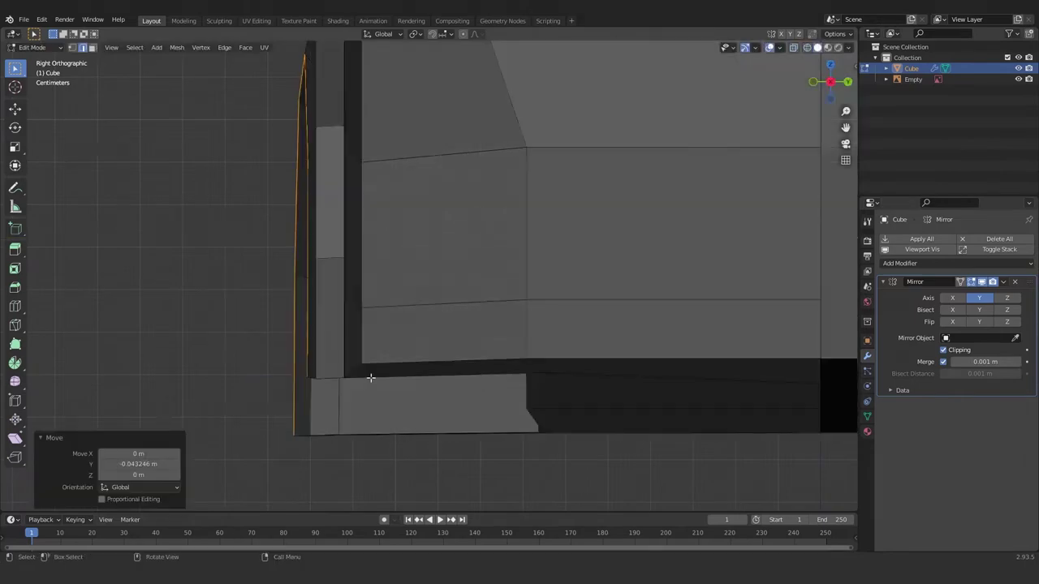
{"action": "mouse_move", "coordinate": [366, 376]}
{"action": "middle_mouse_down"}
{"action": "mouse_move", "coordinate": [422, 388]}
{"action": "mouse_move", "coordinate": [492, 341]}
{"action": "mouse_move", "coordinate": [468, 376]}
{"action": "middle_mouse_up"}
- Box-select the front wheel arch edges in front view with see-through display on
{"action": "scroll", "coordinate": [468, 376], "scroll_direction": "down", "scroll_amount": 5}
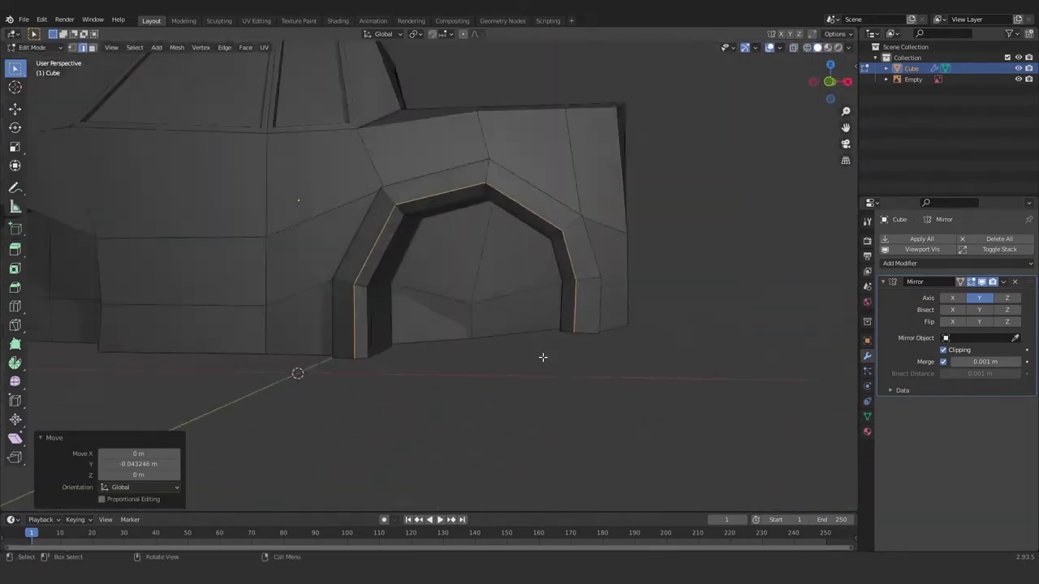
{"action": "key", "text": "Tab"}
{"action": "scroll", "coordinate": [459, 348], "scroll_direction": "up", "scroll_amount": 2}
{"action": "key", "text": "KP_1"}
{"action": "key", "text": "Tab"}
{"action": "scroll", "coordinate": [414, 338], "scroll_direction": "up", "scroll_amount": 2}
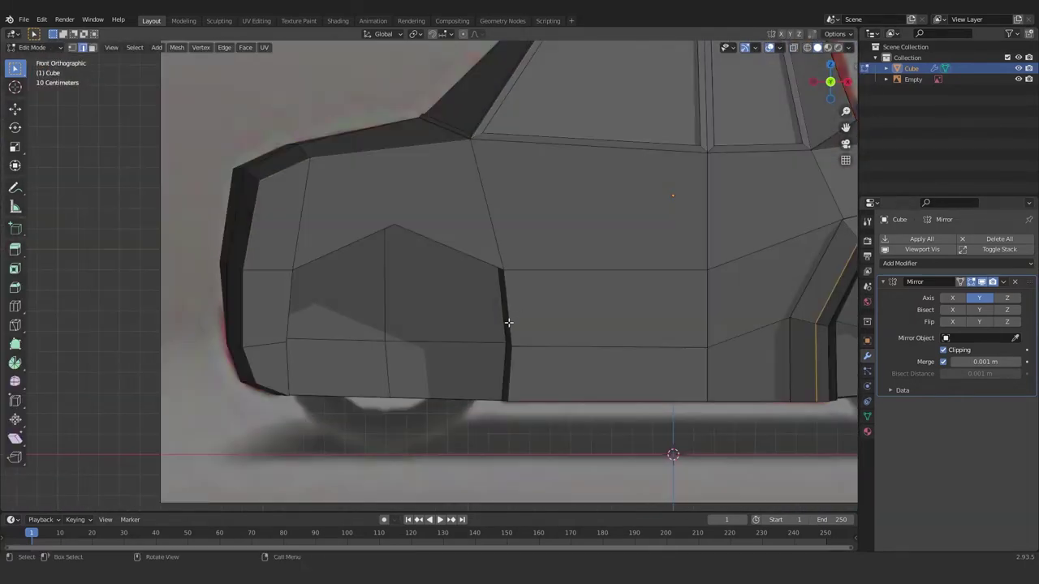
{"action": "middle_click_drag", "start_coordinate": [506, 319], "coordinate": [510, 349]}
{"action": "scroll", "coordinate": [511, 348], "scroll_direction": "down", "scroll_amount": 3}
{"action": "key", "text": "a"}
{"action": "key", "text": "KP_1"}
{"action": "key", "text": "alt+z"}
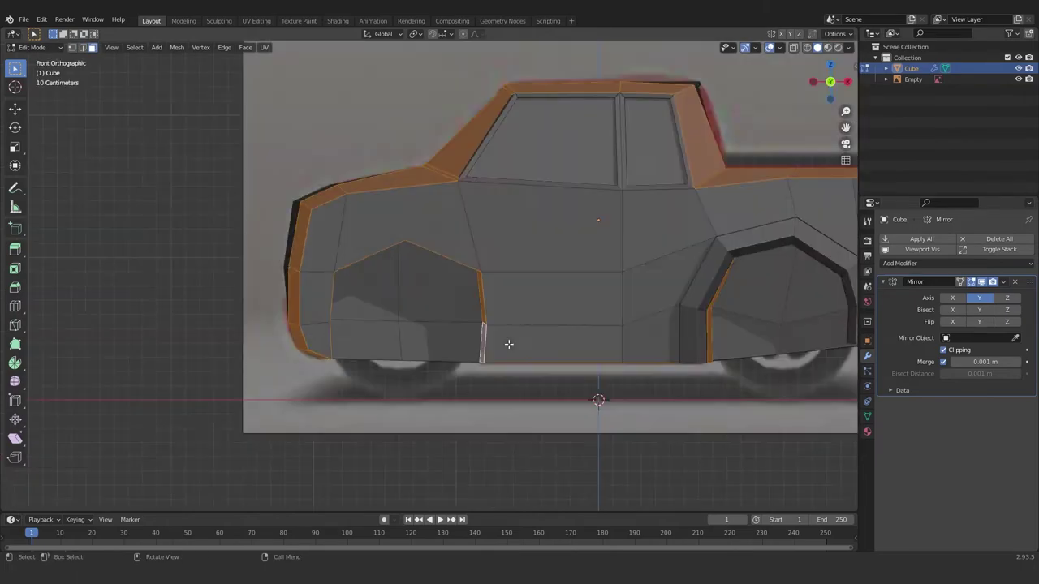
{"action": "key", "text": "b"}
{"action": "middle_click_drag", "start_coordinate": [313, 172], "coordinate": [284, 357]}
- Enlarge the front arch outline and shift it vertically and front-to-back to match the reference
{"action": "scroll", "coordinate": [429, 276], "scroll_direction": "down", "scroll_amount": 4}
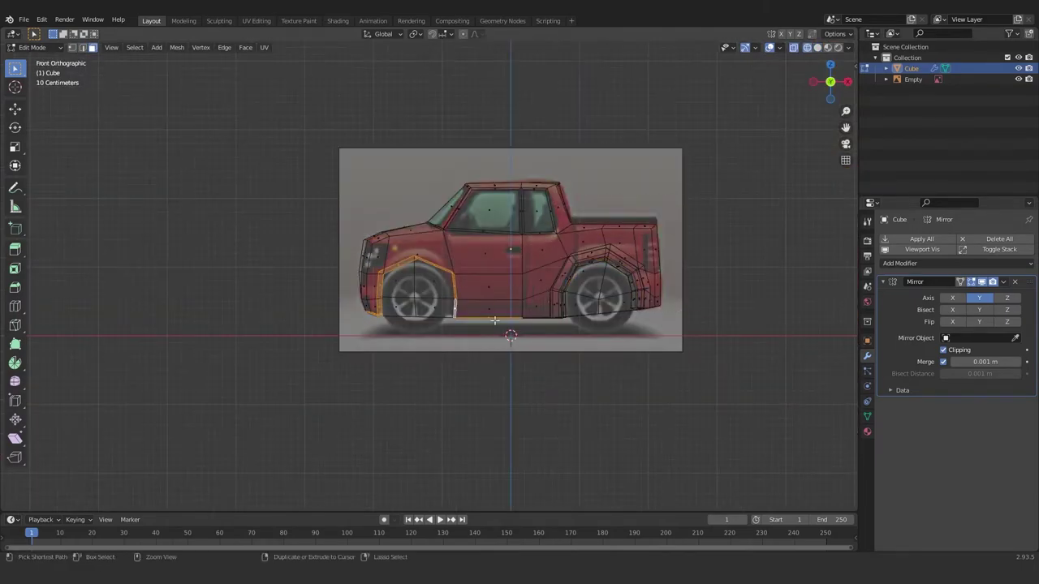
{"action": "scroll", "coordinate": [494, 321], "scroll_direction": "up", "scroll_amount": 2}
{"action": "scroll", "coordinate": [499, 325], "scroll_direction": "up", "scroll_amount": 2}
{"action": "scroll", "coordinate": [503, 328], "scroll_direction": "up", "scroll_amount": 1}
{"action": "key", "text": "s"}
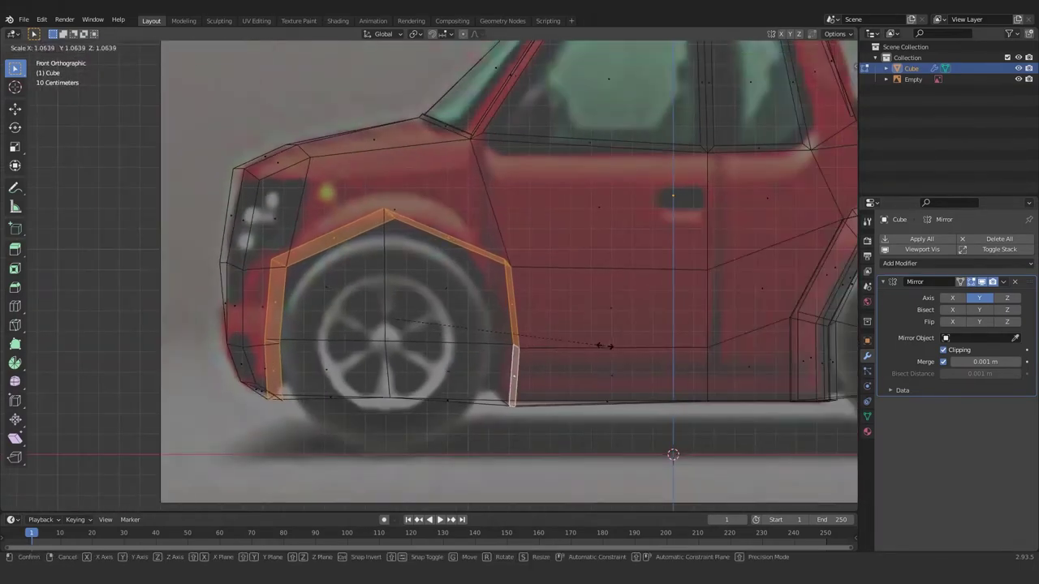
{"action": "left_click", "coordinate": [602, 346]}
{"action": "key", "text": "g"}
{"action": "key", "text": "z"}
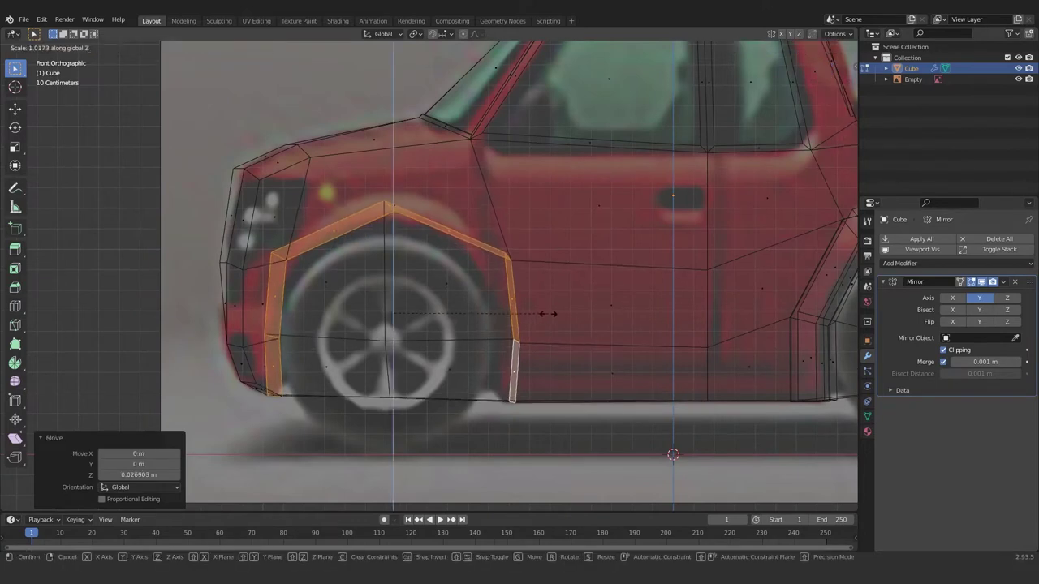
{"action": "key", "text": "x"}
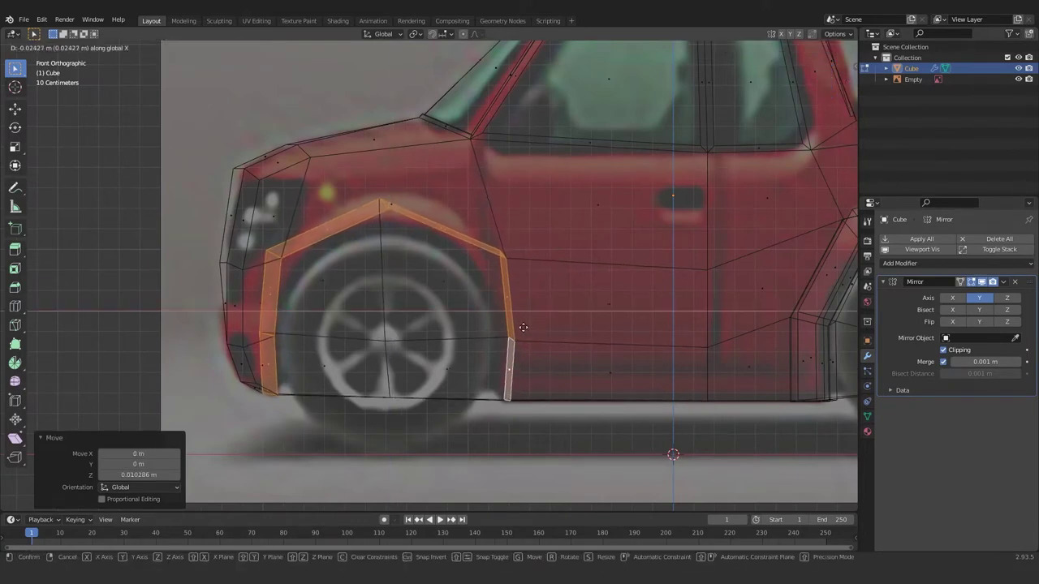
{"action": "left_click", "coordinate": [511, 325]}
- Thicken the front arch along its normals and extrude its faces outward into a rim
{"action": "scroll", "coordinate": [495, 301], "scroll_direction": "up", "scroll_amount": 2}
{"action": "key", "text": "alt+s"}
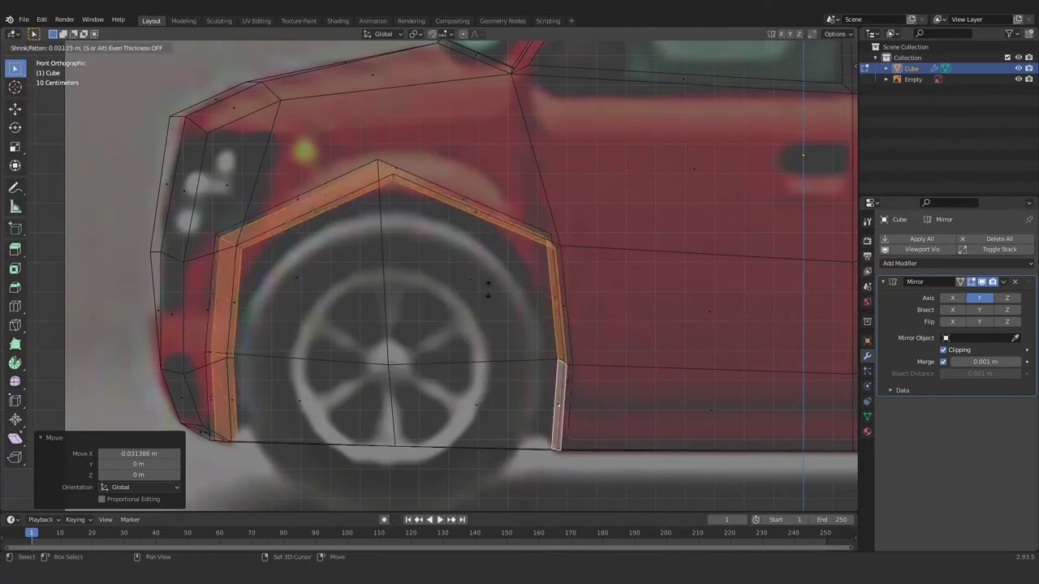
{"action": "left_click", "coordinate": [580, 215]}
{"action": "key", "text": "alt+z"}
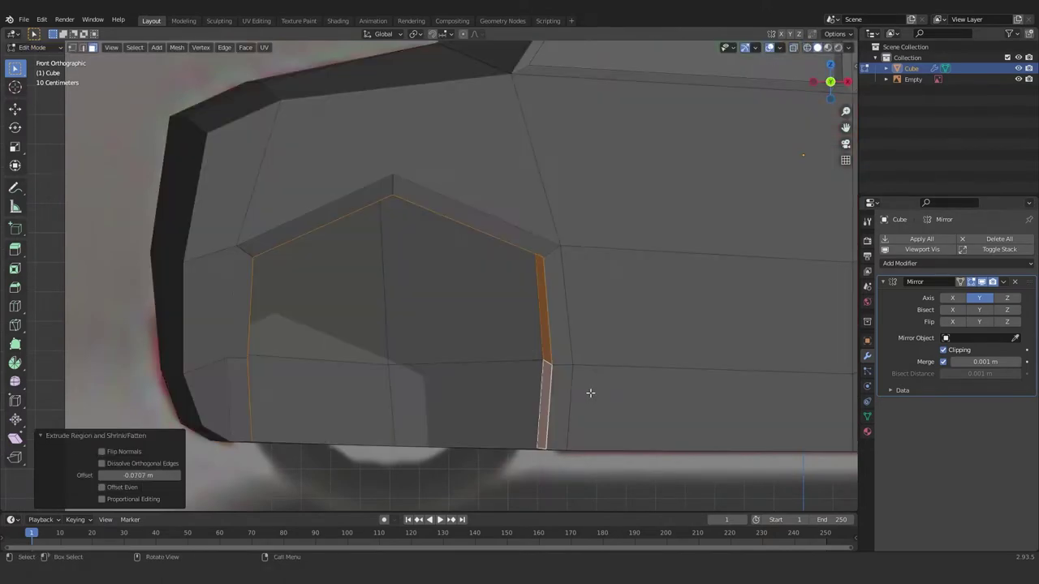
{"action": "key", "text": "alt+z"}
{"action": "key", "text": "alt+e"}
{"action": "left_click", "coordinate": [536, 380]}
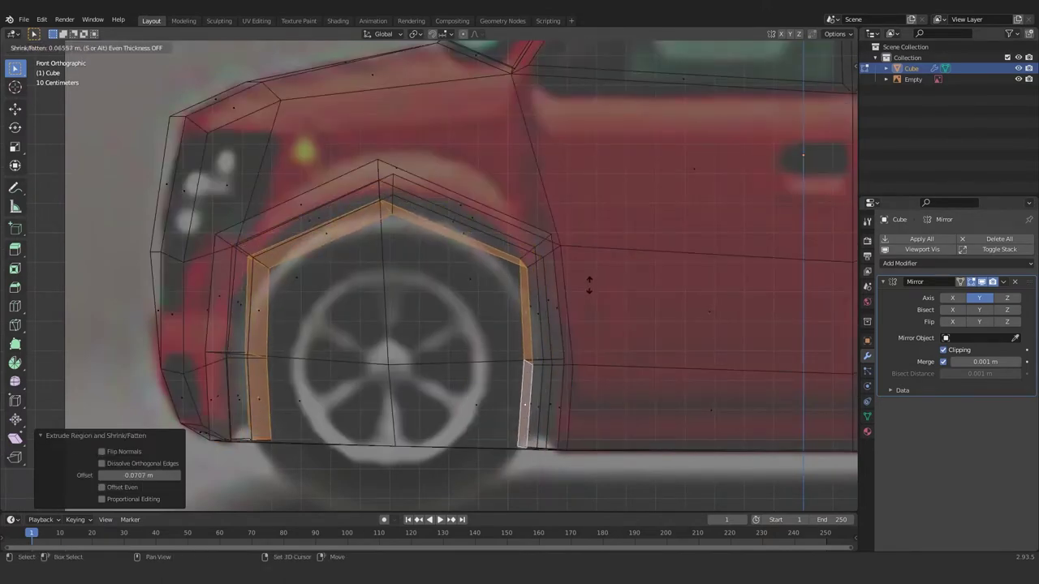
{"action": "left_click", "coordinate": [590, 284]}
{"action": "scroll", "coordinate": [617, 357], "scroll_direction": "down", "scroll_amount": 3}
{"action": "key", "text": "alt+z"}
- Select the front arch's outer edge loop and move it outward to flare the fender
{"action": "mouse_move", "coordinate": [642, 425]}
{"action": "middle_mouse_down"}
{"action": "mouse_move", "coordinate": [482, 343]}
{"action": "mouse_move", "coordinate": [476, 259]}
{"action": "mouse_move", "coordinate": [504, 387]}
{"action": "middle_mouse_up"}
{"action": "scroll", "coordinate": [482, 250], "scroll_direction": "down", "scroll_amount": 3}
{"action": "key", "text": "KP_3"}
{"action": "key", "text": "z"}
{"action": "left_click", "coordinate": [511, 319]}
{"action": "left_click_drag", "start_coordinate": [552, 146], "coordinate": [404, 408]}
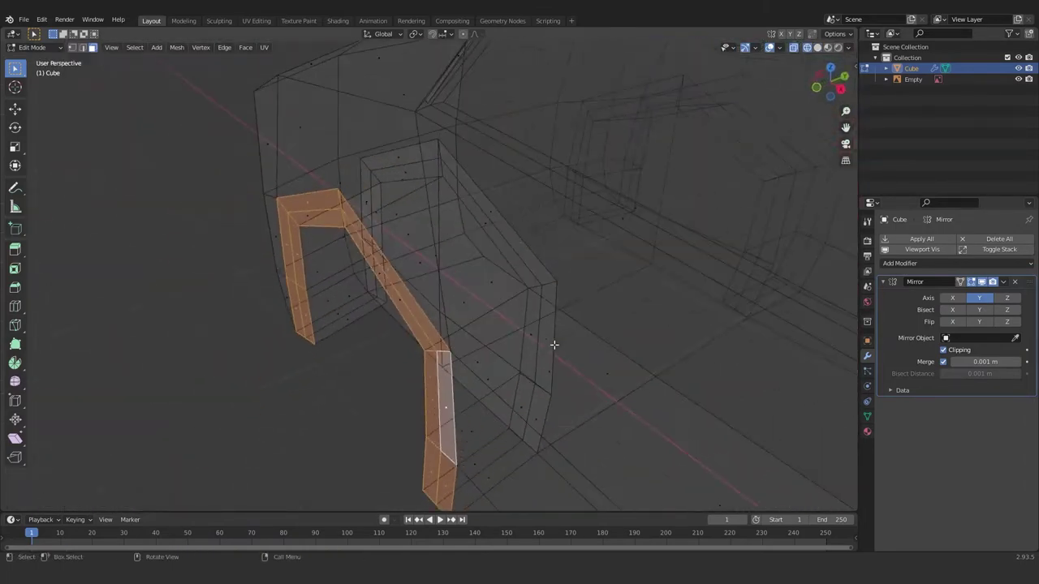
{"action": "mouse_move", "coordinate": [553, 345]}
{"action": "middle_mouse_down"}
{"action": "mouse_move", "coordinate": [487, 341]}
{"action": "mouse_move", "coordinate": [463, 325]}
{"action": "mouse_move", "coordinate": [522, 347]}
{"action": "middle_mouse_up"}
{"action": "key", "text": "e"}
{"action": "left_click", "coordinate": [463, 341]}
{"action": "key", "text": "2"}
{"action": "left_click", "coordinate": [410, 304]}
{"action": "key", "text": "KP_3"}
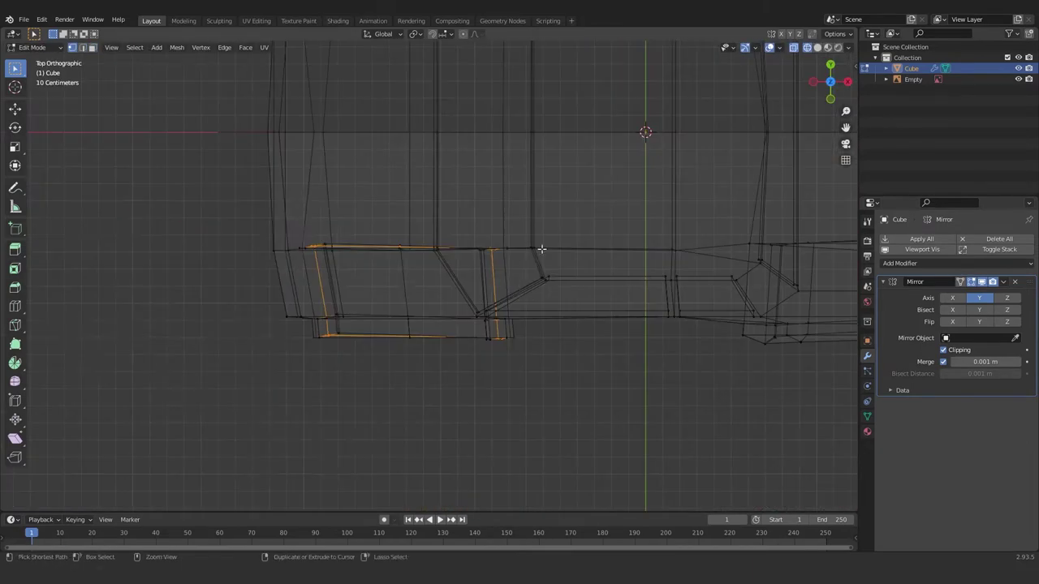
{"action": "mouse_move", "coordinate": [541, 301]}
{"action": "middle_mouse_down"}
{"action": "mouse_move", "coordinate": [617, 290]}
{"action": "mouse_move", "coordinate": [498, 391]}
{"action": "mouse_move", "coordinate": [467, 376]}
{"action": "middle_mouse_up"}
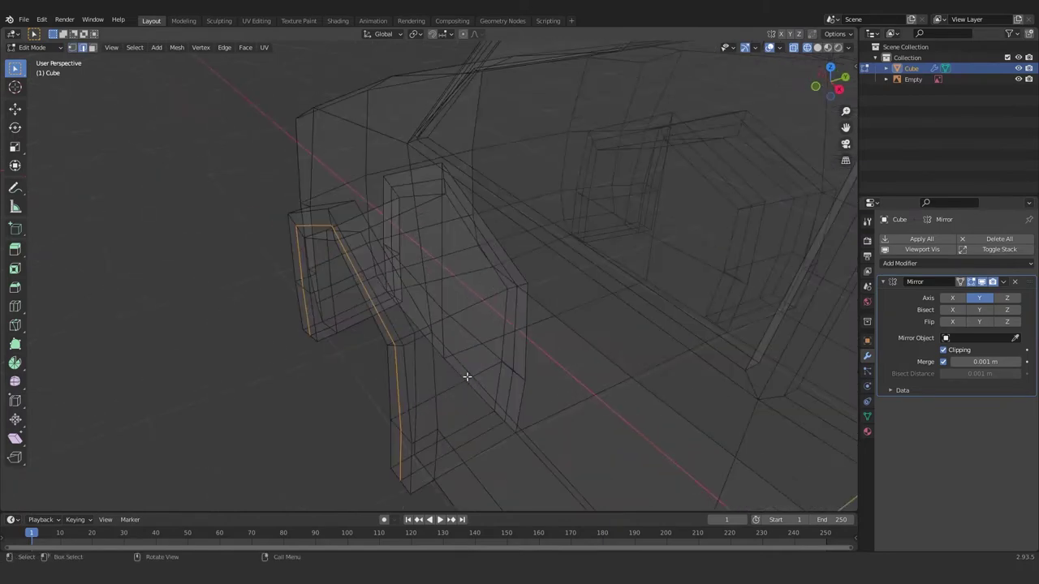
{"action": "left_click", "coordinate": [409, 399]}
{"action": "key", "text": "Tab"}
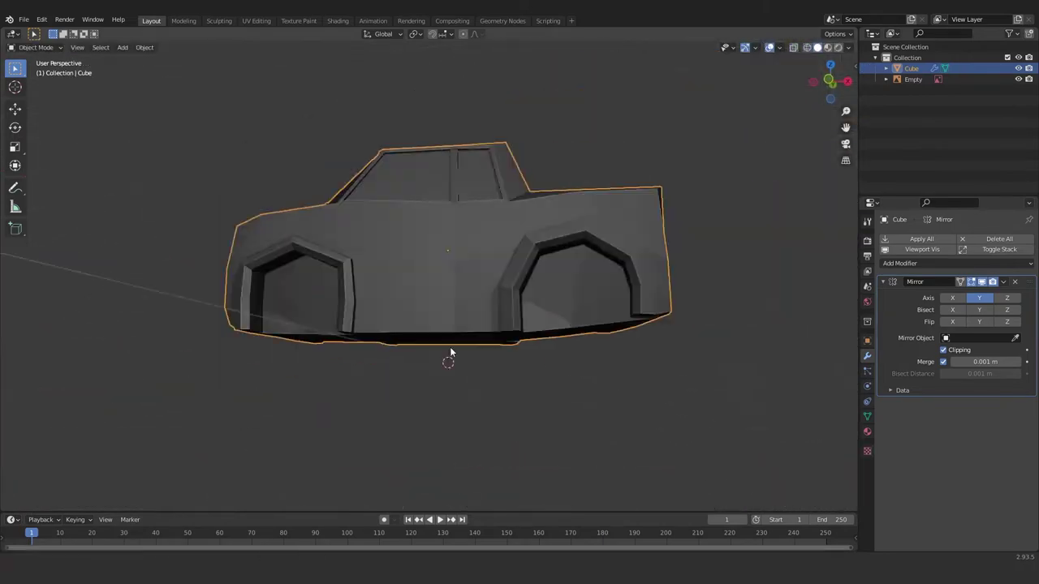
{"action": "scroll", "coordinate": [447, 360], "scroll_direction": "up", "scroll_amount": 3}
- Widen the front arch against the reference seen through the body in front view
{"action": "key", "text": "KP_1"}
{"action": "key", "text": "Tab"}
{"action": "key", "text": "alt+z"}
{"action": "scroll", "coordinate": [426, 325], "scroll_direction": "up", "scroll_amount": 3}
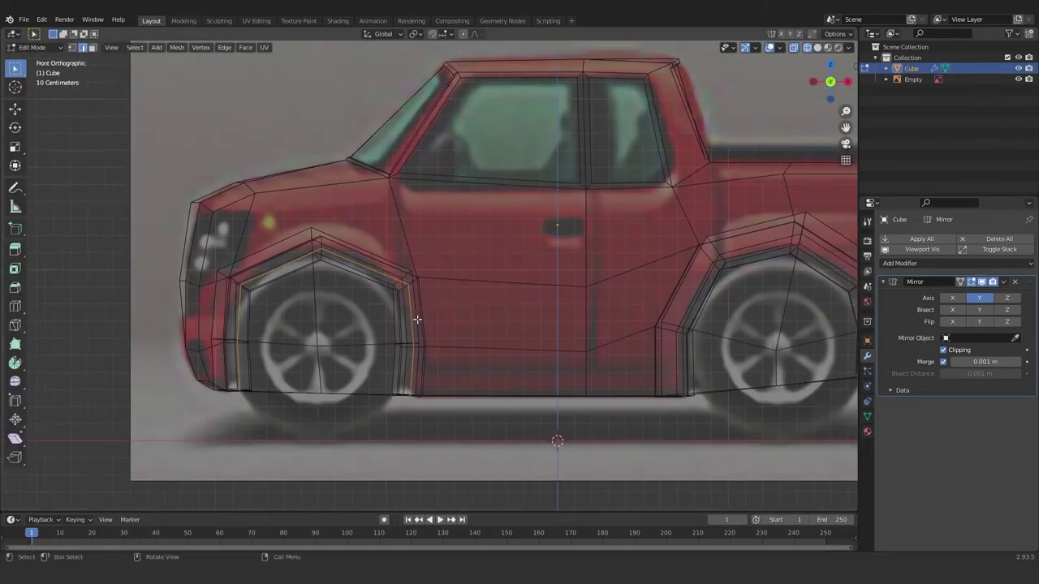
{"action": "scroll", "coordinate": [426, 325], "scroll_direction": "down", "scroll_amount": 3}
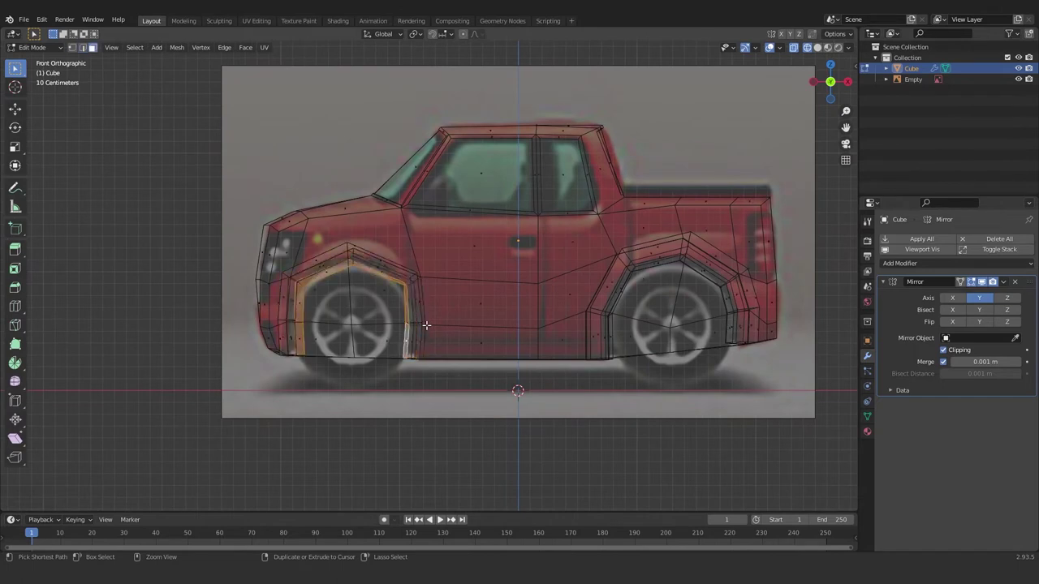
{"action": "scroll", "coordinate": [440, 322], "scroll_direction": "up", "scroll_amount": 3}
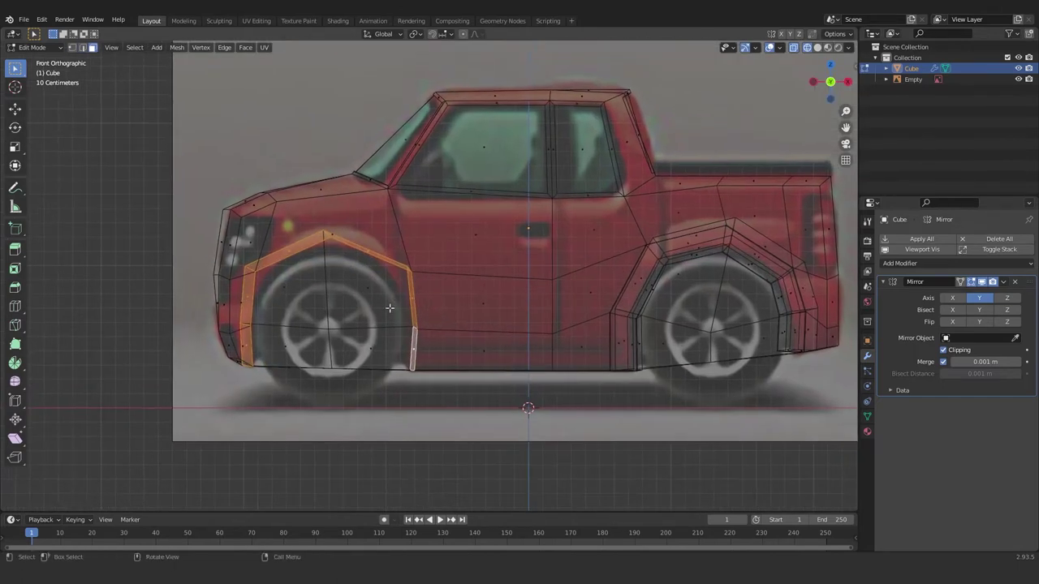
{"action": "scroll", "coordinate": [359, 293], "scroll_direction": "down", "scroll_amount": 2}
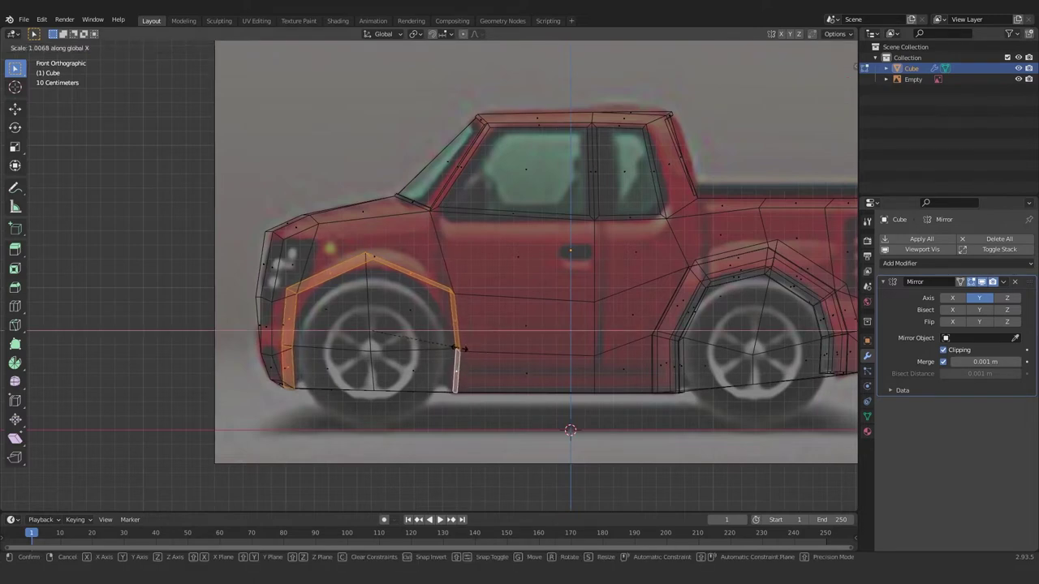
{"action": "left_click", "coordinate": [461, 349]}
{"action": "key", "text": "alt+z"}
- Thicken the front arch along its normals and nudge its edges into place
{"action": "mouse_move", "coordinate": [739, 331]}
{"action": "middle_mouse_down"}
{"action": "mouse_move", "coordinate": [610, 332]}
{"action": "mouse_move", "coordinate": [707, 352]}
{"action": "mouse_move", "coordinate": [687, 320]}
{"action": "mouse_move", "coordinate": [646, 323]}
{"action": "middle_mouse_up"}
{"action": "key", "text": "KP_1"}
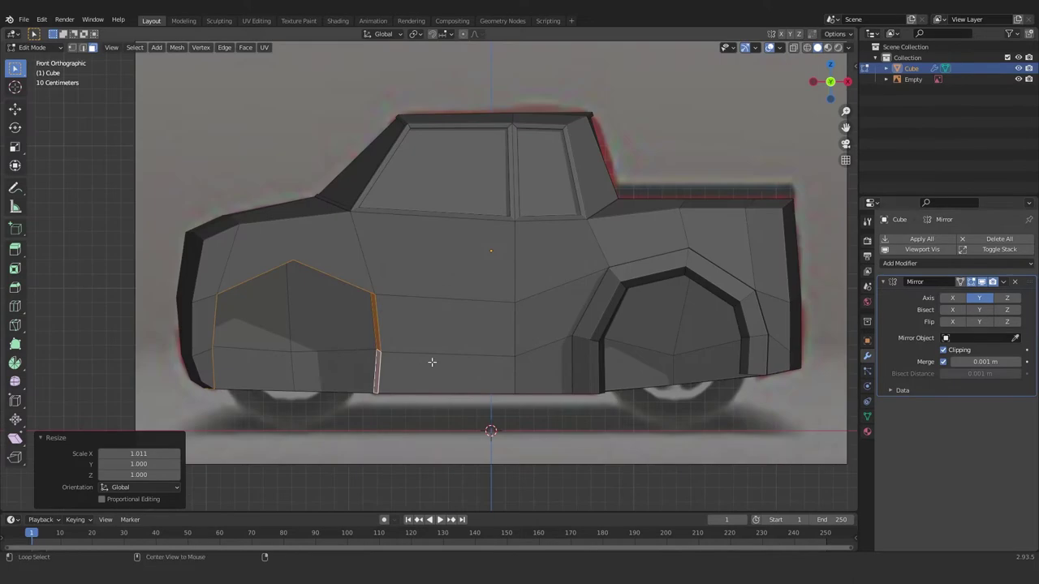
{"action": "key", "text": "alt+s"}
{"action": "key", "text": "alt+s"}
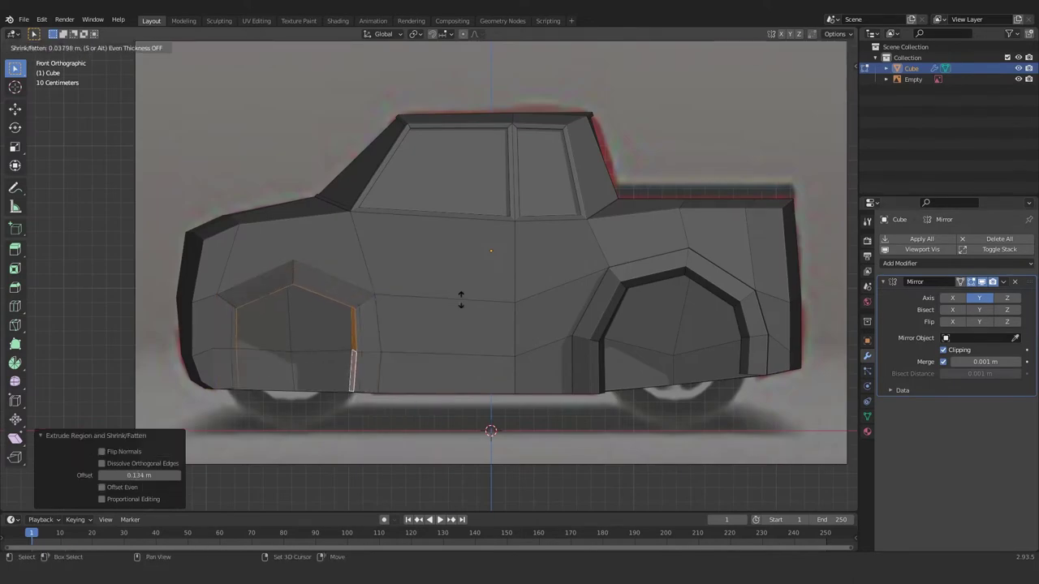
{"action": "left_click", "coordinate": [458, 296]}
{"action": "scroll", "coordinate": [403, 341], "scroll_direction": "up", "scroll_amount": 3}
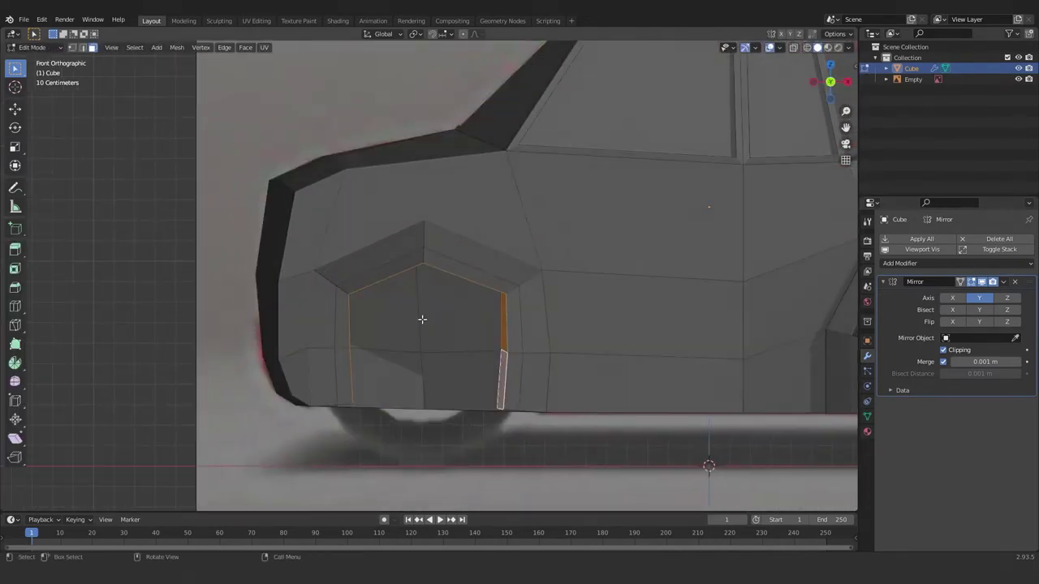
{"action": "key", "text": "alt+z"}
{"action": "left_click", "coordinate": [378, 308]}
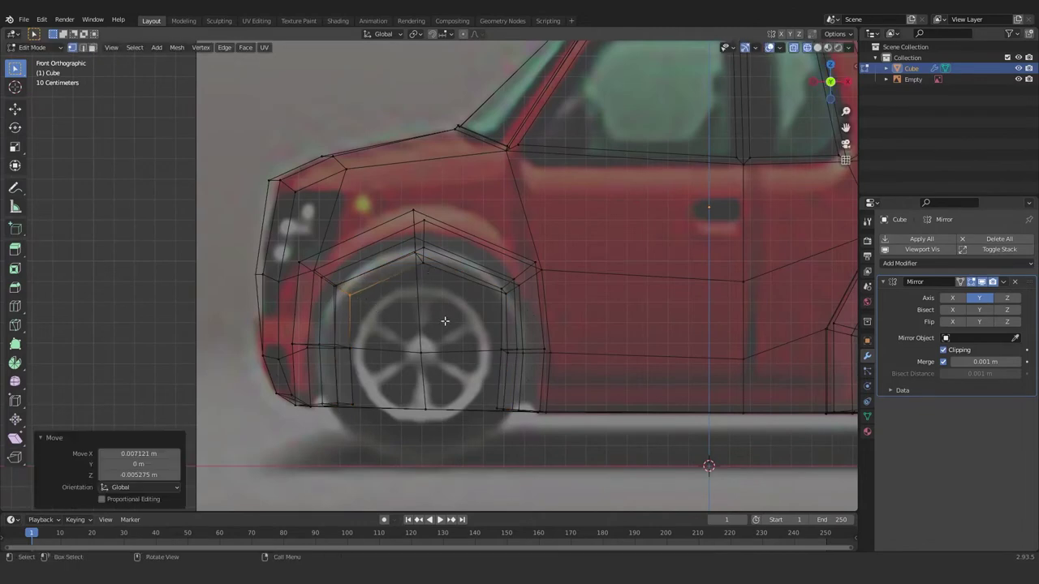
{"action": "key", "text": "alt+z"}
- Extrude the arch rim faces about 0.12 m outward into a thick fender band
{"action": "middle_click_drag", "start_coordinate": [445, 321], "coordinate": [485, 319]}
{"action": "left_click", "coordinate": [518, 323], "text": "alt+shift"}
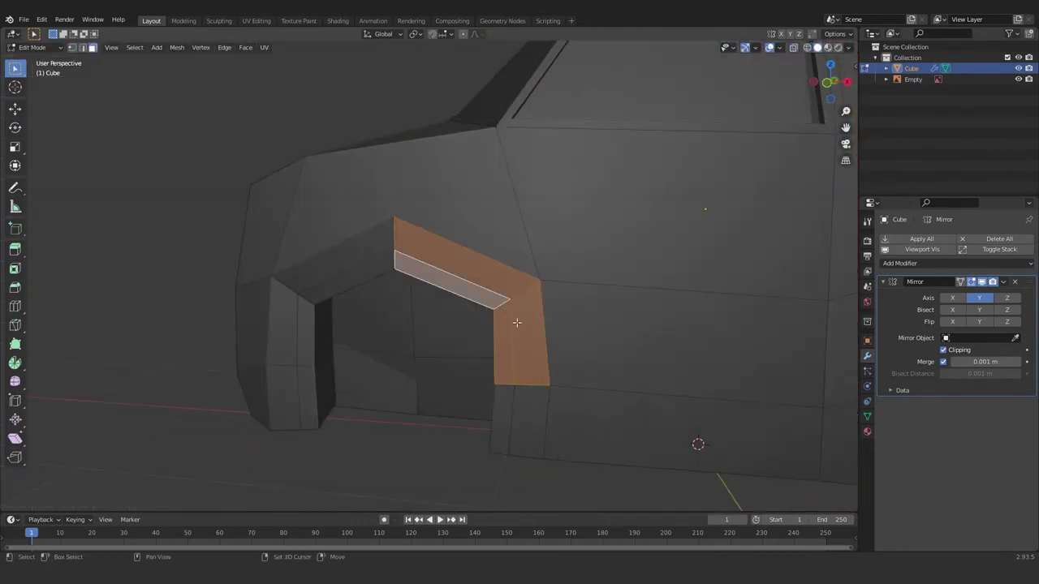
{"action": "middle_click_drag", "start_coordinate": [295, 379], "coordinate": [441, 359]}
{"action": "scroll", "coordinate": [585, 371], "scroll_direction": "down", "scroll_amount": 3}
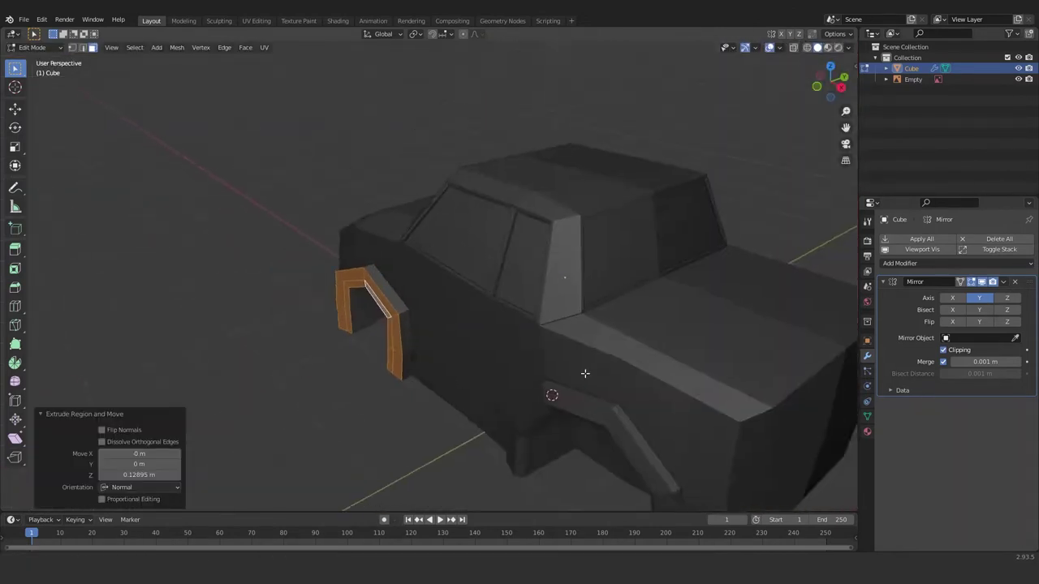
{"action": "mouse_move", "coordinate": [584, 371]}
{"action": "middle_mouse_down"}
{"action": "mouse_move", "coordinate": [360, 330]}
{"action": "mouse_move", "coordinate": [568, 390]}
{"action": "mouse_move", "coordinate": [429, 340]}
{"action": "middle_mouse_up"}
{"action": "key", "text": "e"}
{"action": "left_click", "coordinate": [344, 357]}
- Slide the selected vertical arch edge loop about 0.054 m along Y
{"action": "left_click", "coordinate": [443, 325]}
{"action": "mouse_move", "coordinate": [302, 343]}
{"action": "middle_mouse_down"}
{"action": "mouse_move", "coordinate": [404, 352]}
{"action": "mouse_move", "coordinate": [419, 322]}
{"action": "mouse_move", "coordinate": [448, 342]}
{"action": "middle_mouse_up"}
{"action": "key", "text": "g"}
{"action": "key", "text": "y"}
{"action": "left_click", "coordinate": [395, 360]}
{"action": "key", "text": "KP_1"}
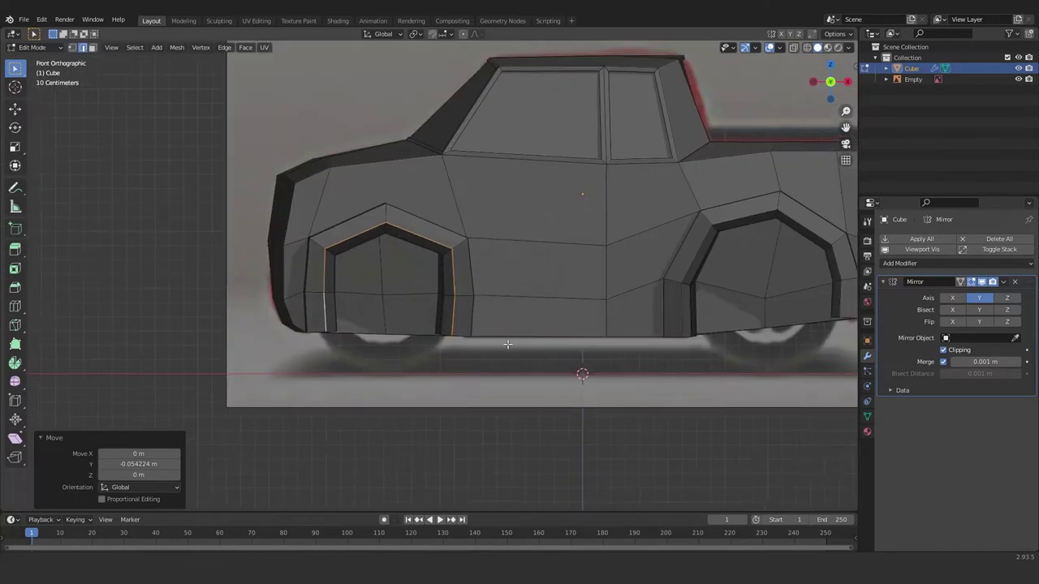
{"action": "scroll", "coordinate": [439, 333], "scroll_direction": "up", "scroll_amount": 4}
- In vertex mode, shift the vertical front-arch edge vertices along X
{"action": "key", "text": "1"}
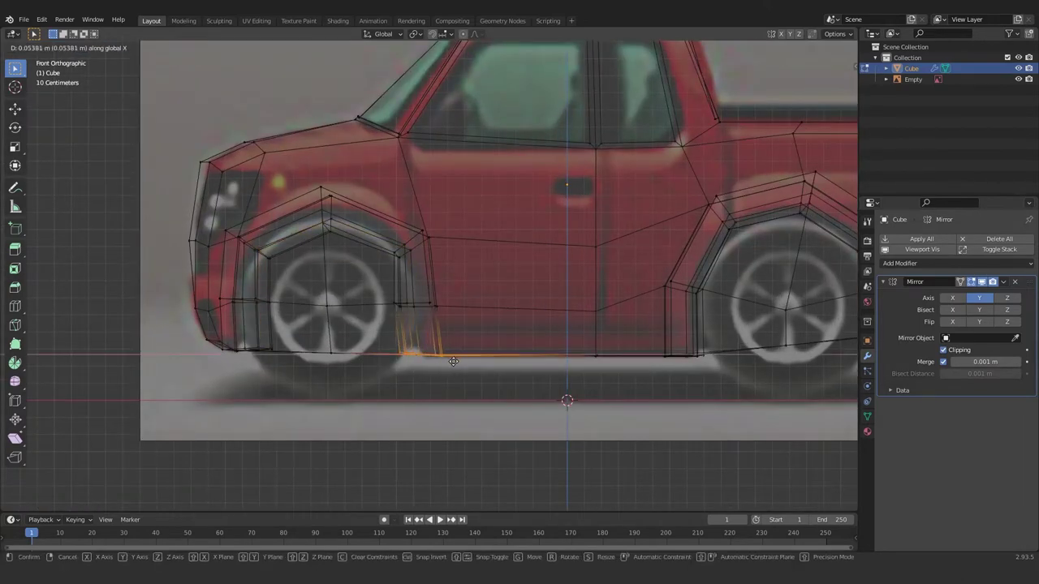
{"action": "left_click", "coordinate": [450, 362]}
{"action": "left_click_drag", "start_coordinate": [464, 374], "coordinate": [384, 286]}
{"action": "key", "text": "g"}
{"action": "key", "text": "x"}
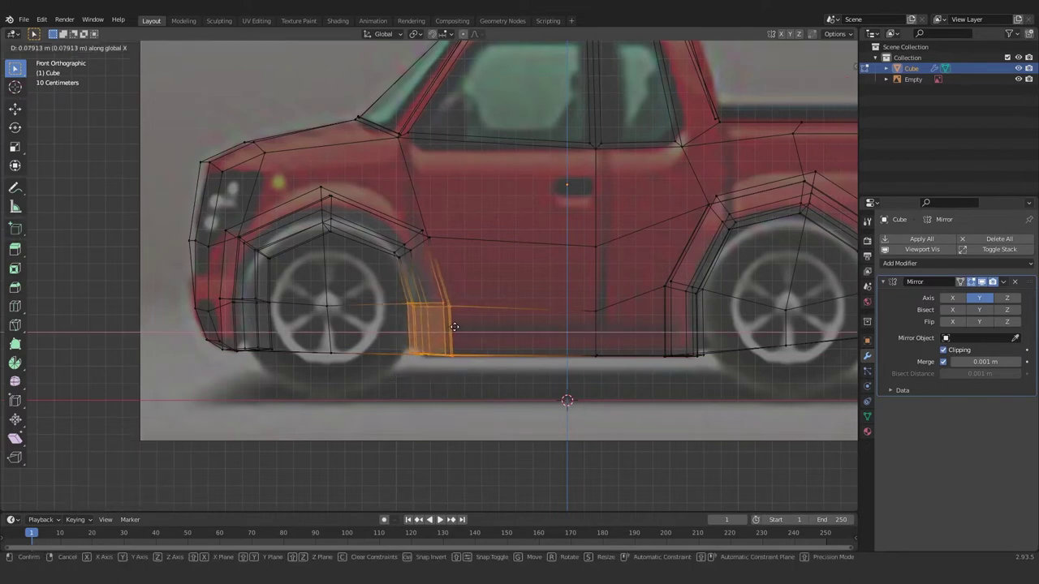
{"action": "left_click", "coordinate": [456, 327]}
- Reposition the arch back-edge, upper-arch and front-bumper vertices to trace the reference
{"action": "left_click_drag", "start_coordinate": [381, 219], "coordinate": [424, 261]}
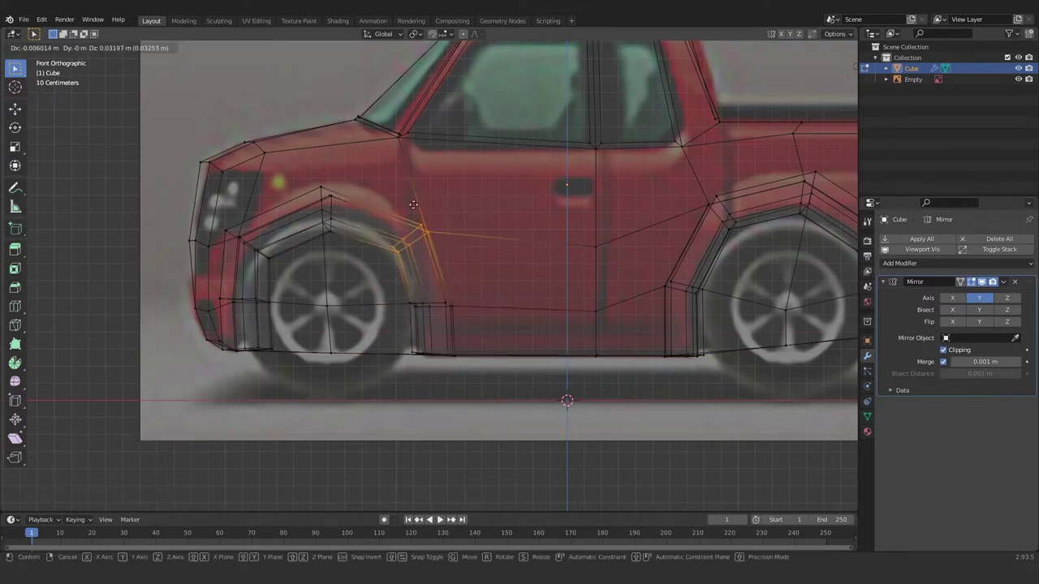
{"action": "left_click", "coordinate": [410, 203]}
{"action": "left_click_drag", "start_coordinate": [356, 172], "coordinate": [306, 243]}
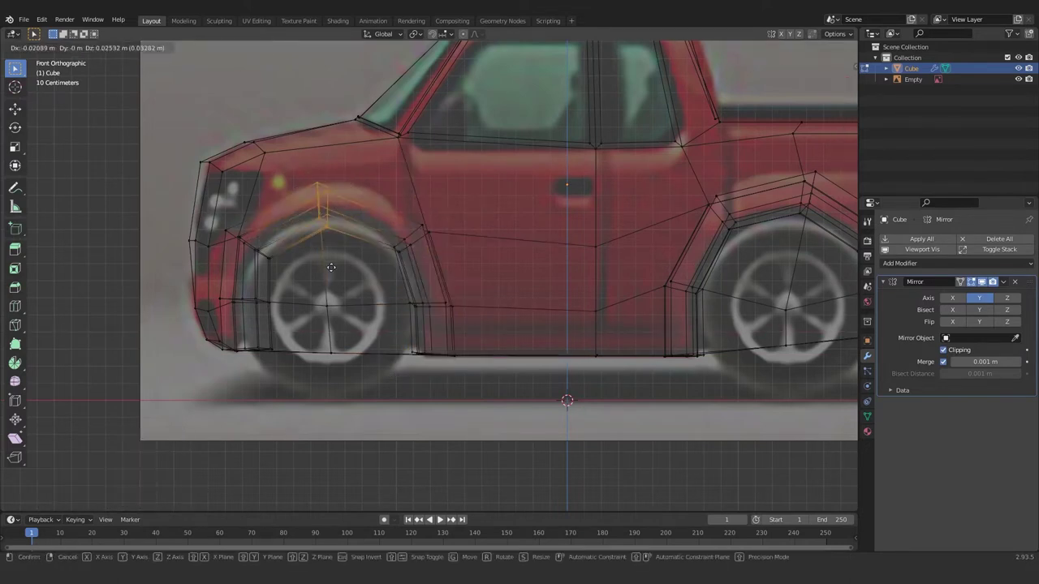
{"action": "left_click", "coordinate": [329, 259]}
{"action": "left_click_drag", "start_coordinate": [213, 291], "coordinate": [301, 309]}
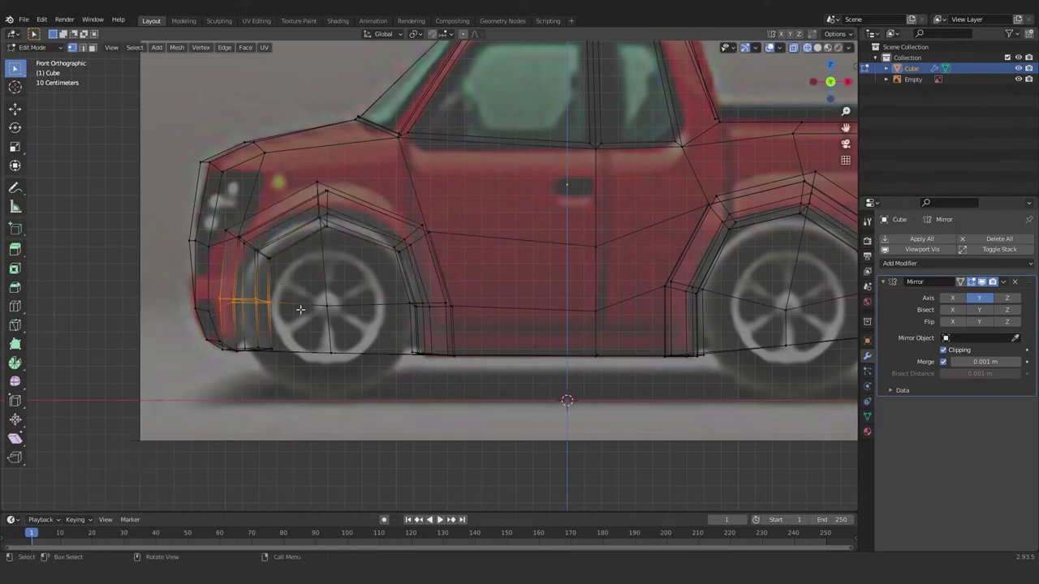
{"action": "left_click", "coordinate": [264, 311]}
- Check the body shape, then adjust a front arch vertex against the reference
{"action": "key", "text": "Tab"}
{"action": "scroll", "coordinate": [437, 349], "scroll_direction": "down", "scroll_amount": 1}
{"action": "scroll", "coordinate": [417, 351], "scroll_direction": "up", "scroll_amount": 1}
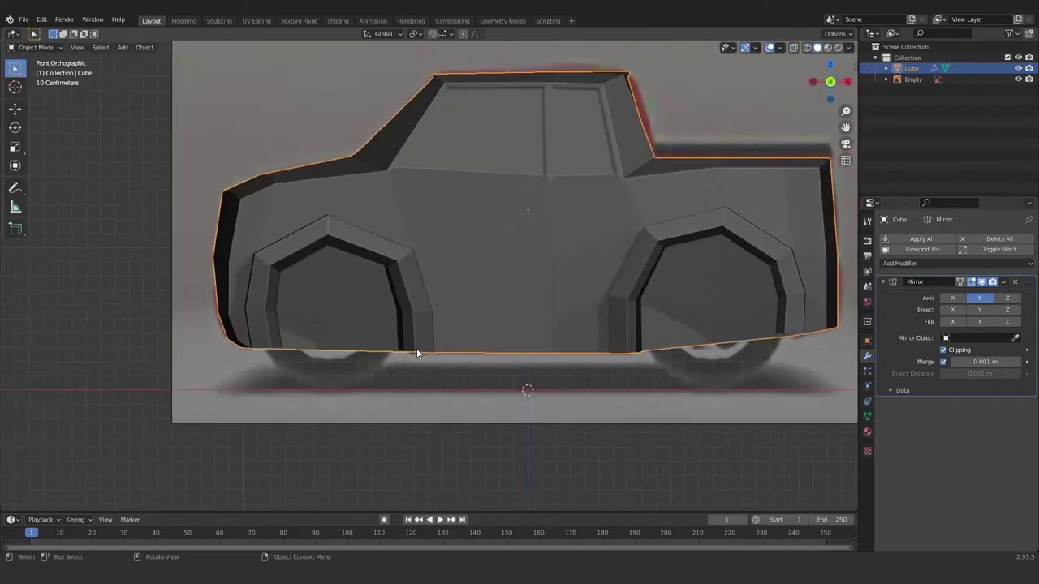
{"action": "key", "text": "Tab"}
{"action": "key", "text": "alt+z"}
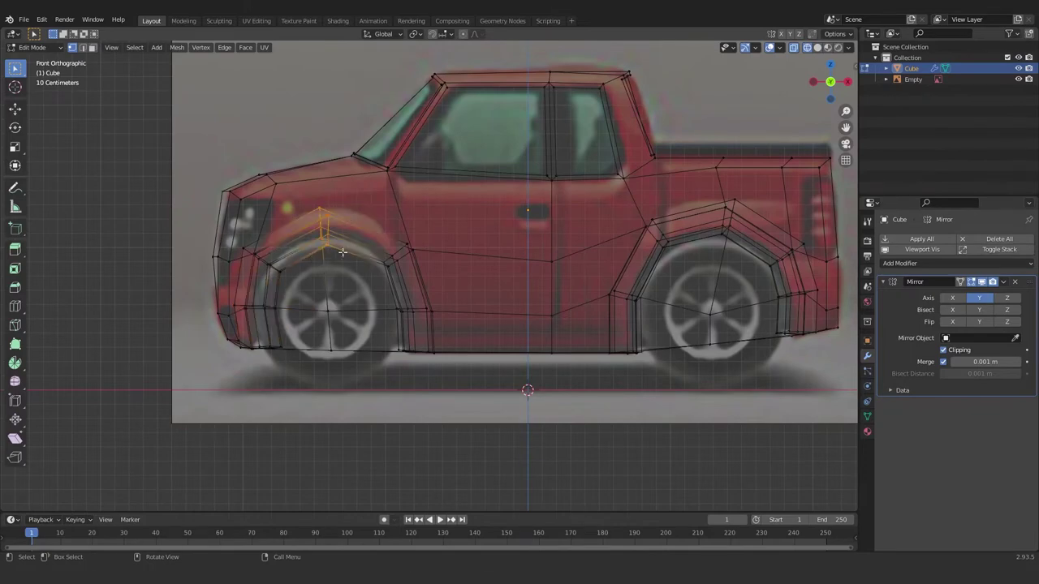
{"action": "left_click", "coordinate": [388, 268]}
{"action": "left_click", "coordinate": [392, 236]}
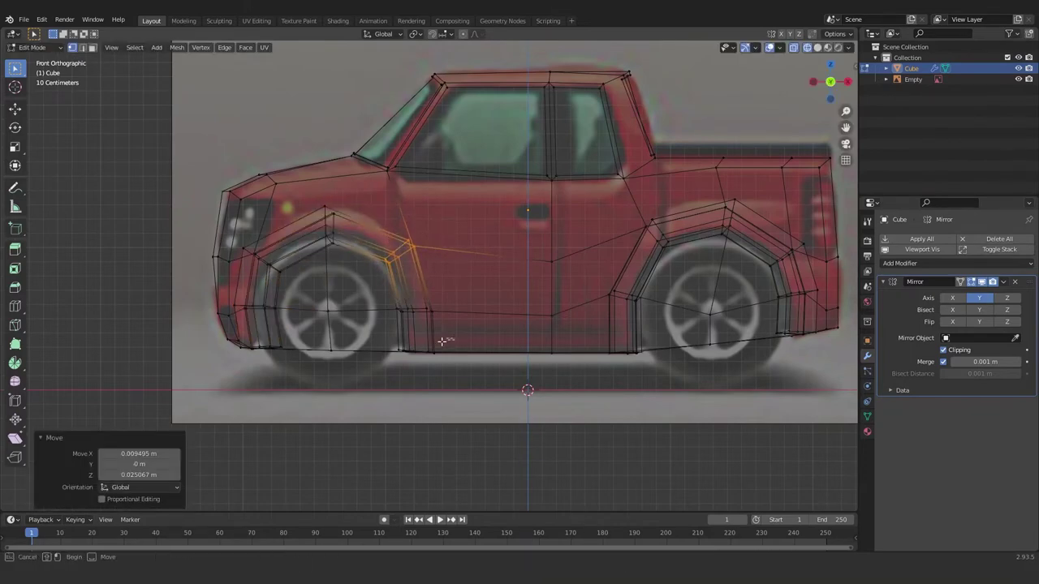
- Move the lower sill vertices between the wheels to follow the reference outline
{"action": "left_click", "coordinate": [406, 349]}
{"action": "key", "text": "g"}
{"action": "left_click", "coordinate": [406, 348]}
{"action": "middle_click_drag", "start_coordinate": [392, 263], "coordinate": [391, 291], "text": "shift"}
{"action": "scroll", "coordinate": [391, 290], "scroll_direction": "down", "scroll_amount": 1}
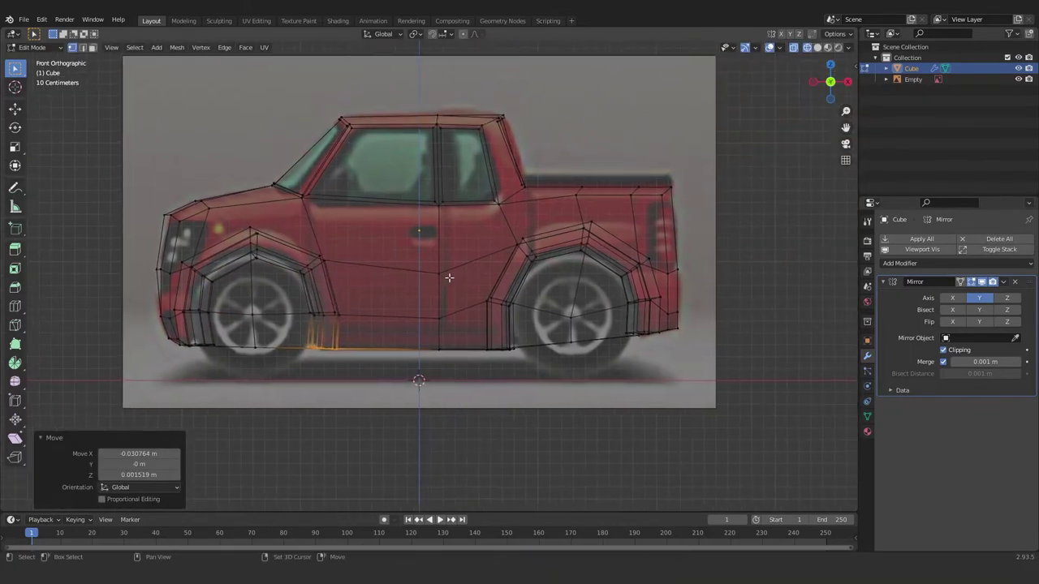
{"action": "key", "text": "Tab"}
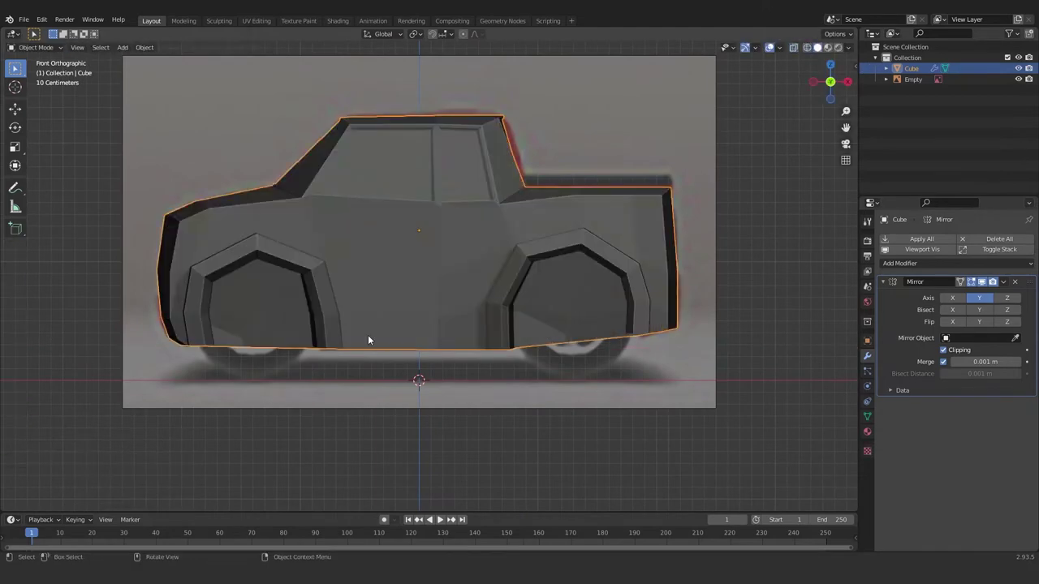
{"action": "key", "text": "Tab"}
{"action": "left_click", "coordinate": [343, 323]}
{"action": "key", "text": "Tab"}
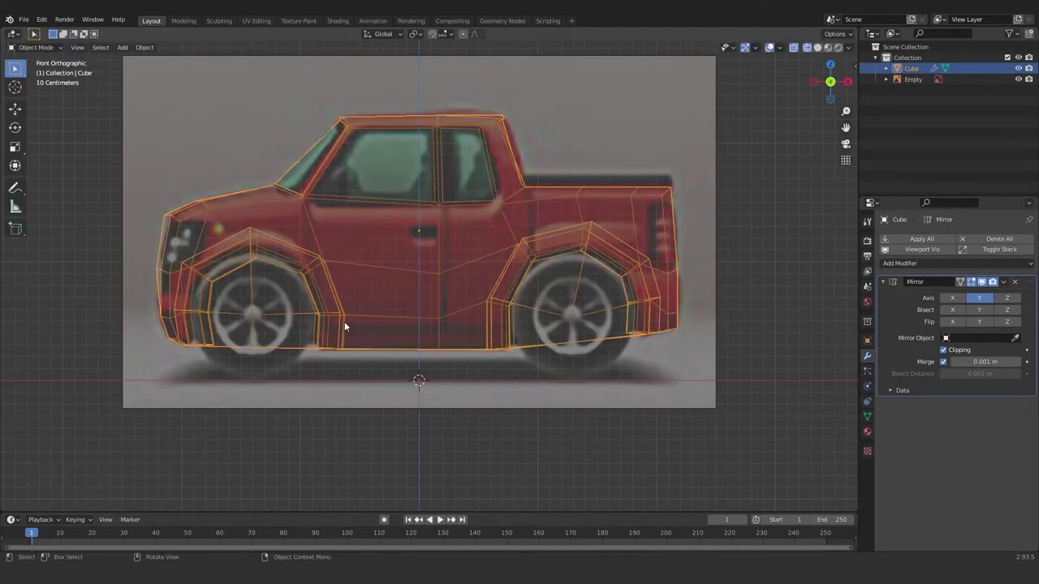
{"action": "key", "text": "alt+z"}
{"action": "mouse_move", "coordinate": [365, 330]}
{"action": "middle_mouse_down"}
{"action": "mouse_move", "coordinate": [355, 326]}
{"action": "mouse_move", "coordinate": [372, 345]}
{"action": "mouse_move", "coordinate": [558, 316]}
{"action": "middle_mouse_up"}
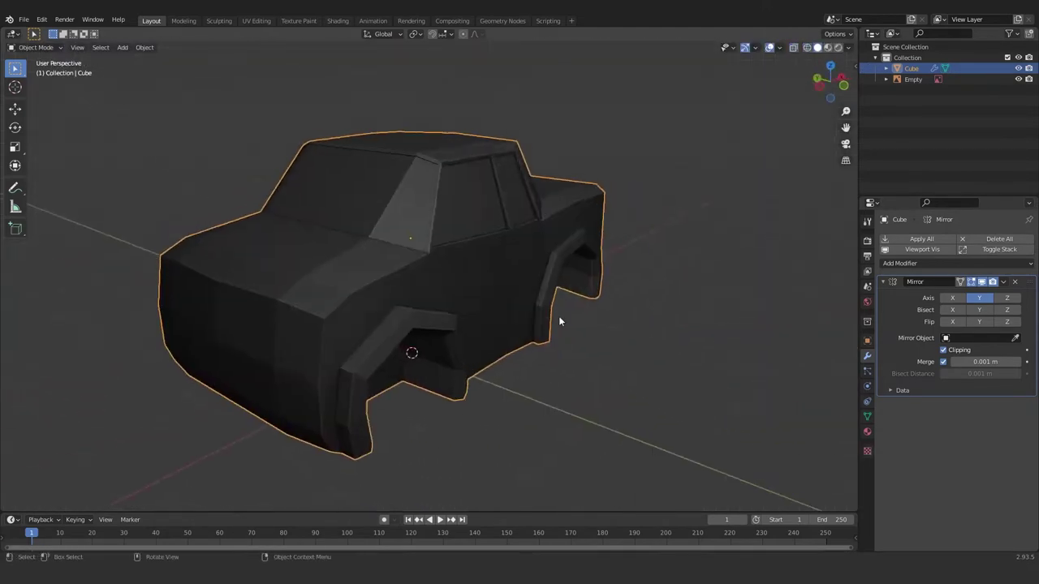
- Frame the truck's end face in front view with the reference showing through
{"action": "key", "text": "alt+z"}
{"action": "key", "text": "KP_1"}
{"action": "key", "text": "Tab"}
{"action": "scroll", "coordinate": [496, 351], "scroll_direction": "up", "scroll_amount": 4}
{"action": "scroll", "coordinate": [496, 350], "scroll_direction": "up", "scroll_amount": 1}
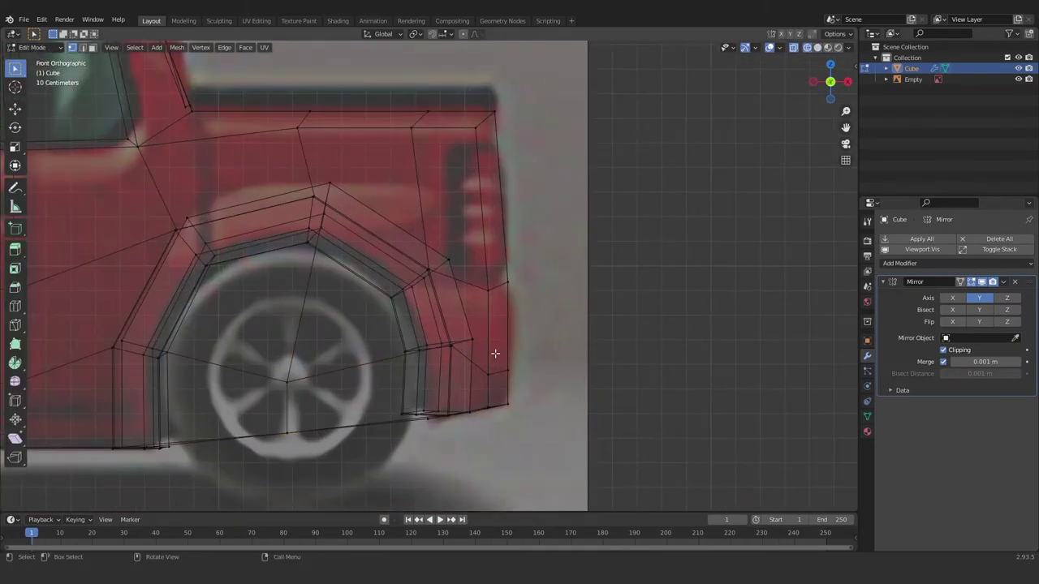
{"action": "mouse_move", "coordinate": [500, 393]}
{"action": "middle_mouse_down"}
{"action": "mouse_move", "coordinate": [378, 389]}
{"action": "mouse_move", "coordinate": [479, 390]}
{"action": "middle_mouse_up"}
{"action": "key", "text": "alt+z"}
{"action": "key", "text": "alt+z"}
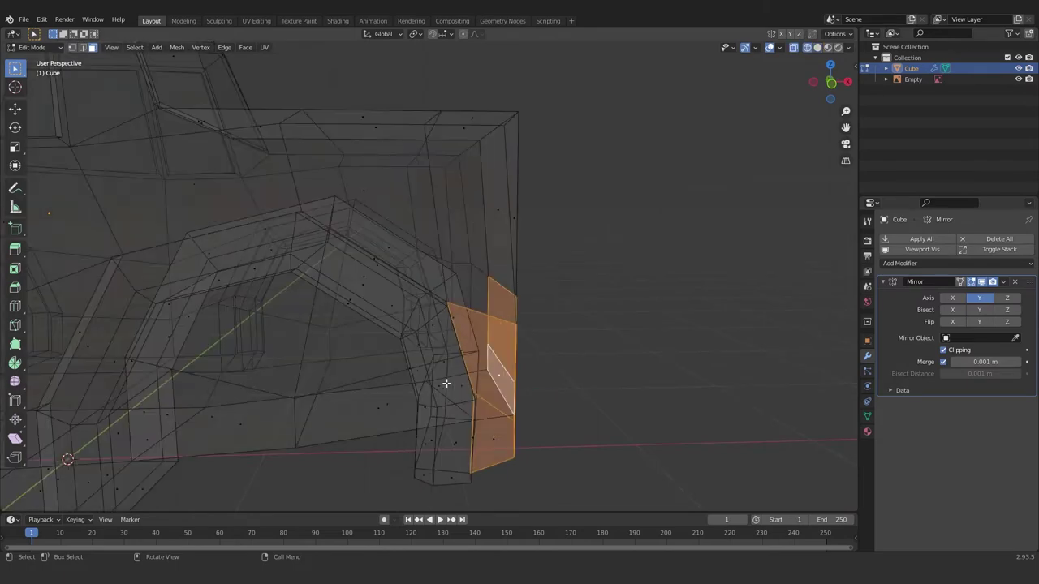
{"action": "key", "text": "KP_1"}
{"action": "scroll", "coordinate": [476, 345], "scroll_direction": "up", "scroll_amount": 2}
- Extrude the end face about 0.148 m outward into a full-width bumper block
{"action": "key", "text": "alt+s"}
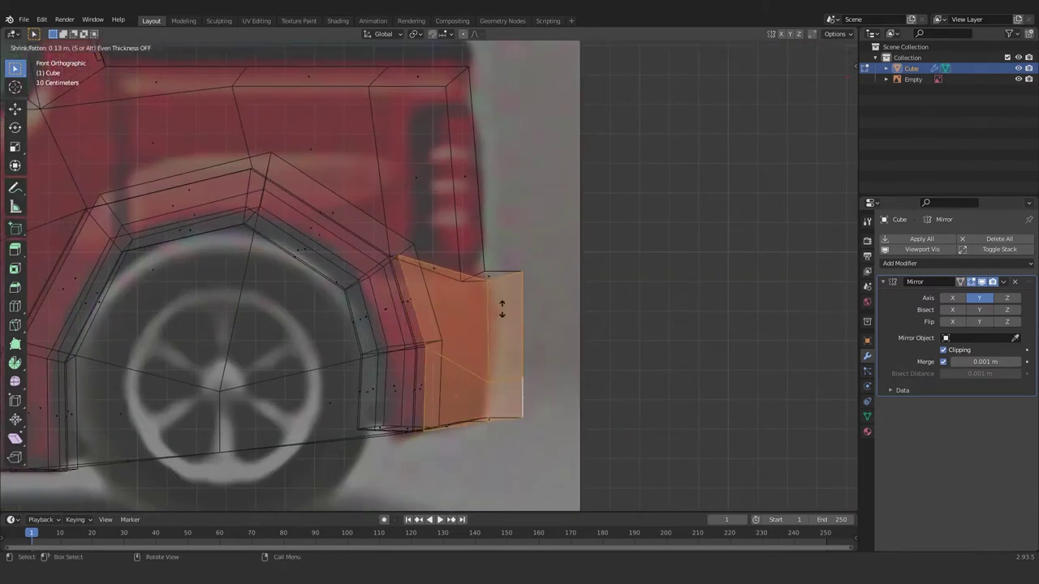
{"action": "left_click", "coordinate": [505, 302]}
{"action": "key", "text": "alt+z"}
{"action": "mouse_move", "coordinate": [547, 352]}
{"action": "middle_mouse_down"}
{"action": "mouse_move", "coordinate": [471, 330]}
{"action": "mouse_move", "coordinate": [475, 304]}
{"action": "mouse_move", "coordinate": [508, 287]}
{"action": "mouse_move", "coordinate": [485, 299]}
{"action": "middle_mouse_up"}
{"action": "scroll", "coordinate": [487, 341], "scroll_direction": "up", "scroll_amount": 3}
- Select the bumper block's thin side face and cancel the accidental vertex grabs
{"action": "left_click", "coordinate": [472, 292]}
{"action": "key", "text": "KP_1"}
{"action": "key", "text": "alt+z"}
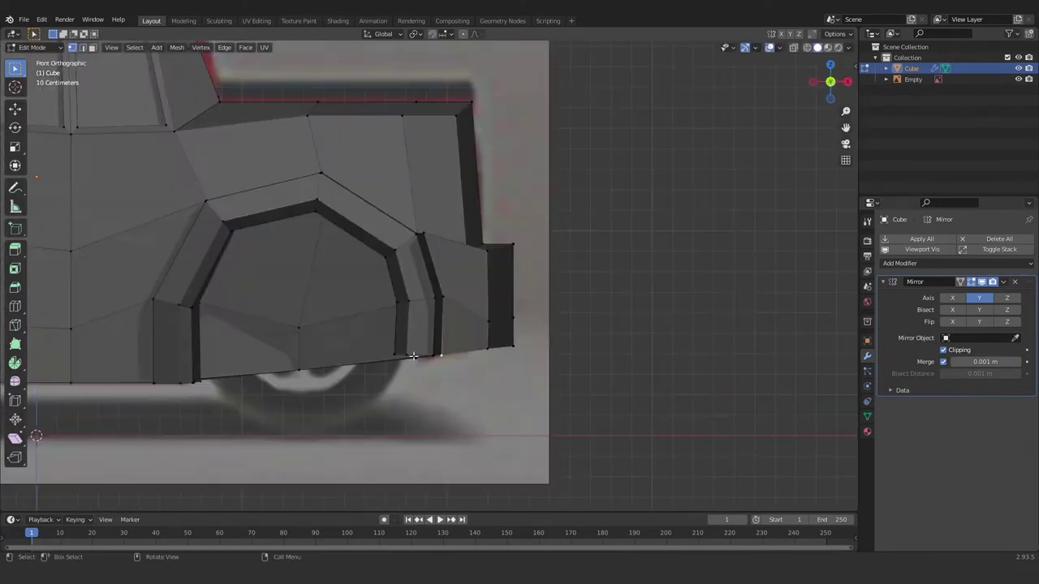
{"action": "right_click", "coordinate": [436, 387]}
{"action": "right_click", "coordinate": [454, 281]}
{"action": "scroll", "coordinate": [454, 281], "scroll_direction": "down", "scroll_amount": 3}
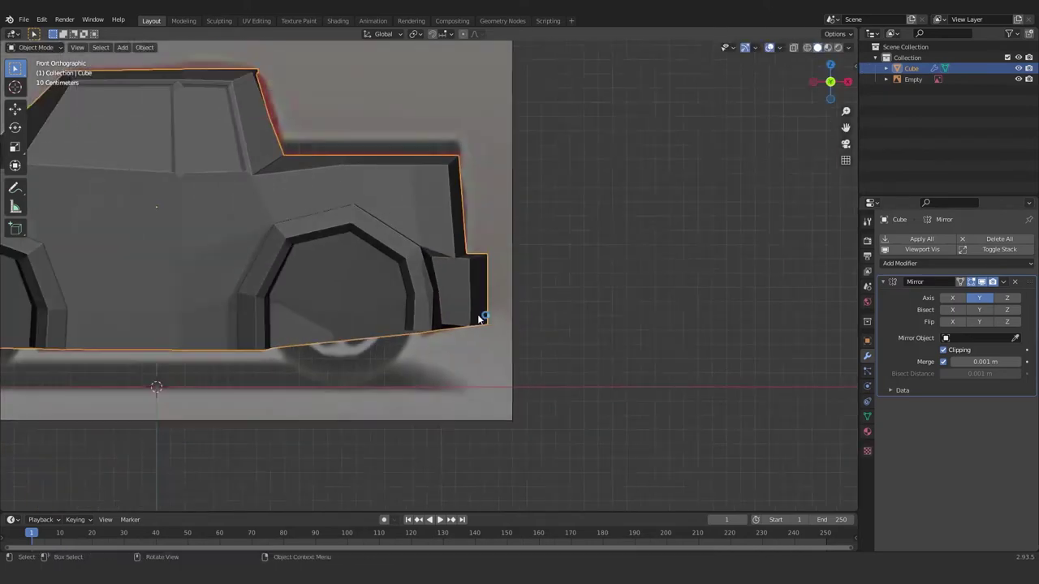
{"action": "key", "text": "alt+z"}
{"action": "mouse_move", "coordinate": [455, 281]}
{"action": "middle_mouse_down"}
{"action": "mouse_move", "coordinate": [471, 333]}
{"action": "mouse_move", "coordinate": [344, 322]}
{"action": "mouse_move", "coordinate": [471, 334]}
{"action": "mouse_move", "coordinate": [407, 333]}
{"action": "mouse_move", "coordinate": [515, 323]}
{"action": "middle_mouse_up"}
- Preview the body block-out, then return to Edit Mode in front view with see-through on
{"action": "key", "text": "Tab"}
{"action": "key", "text": "Tab"}
{"action": "left_click", "coordinate": [570, 353]}
{"action": "key", "text": "Tab"}
{"action": "key", "text": "KP_1"}
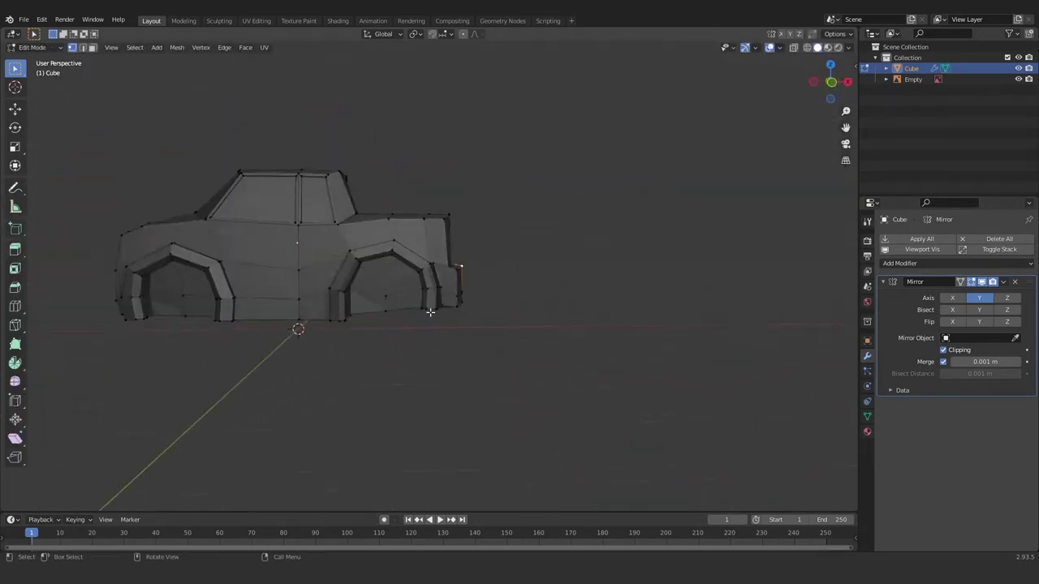
{"action": "key", "text": "Tab"}
{"action": "key", "text": "alt+z"}
- Select the front-end faces ahead of the front wheels that will form the bumper
{"action": "scroll", "coordinate": [289, 294], "scroll_direction": "up", "scroll_amount": 3}
{"action": "scroll", "coordinate": [367, 305], "scroll_direction": "up", "scroll_amount": 3}
{"action": "scroll", "coordinate": [371, 314], "scroll_direction": "up", "scroll_amount": 2}
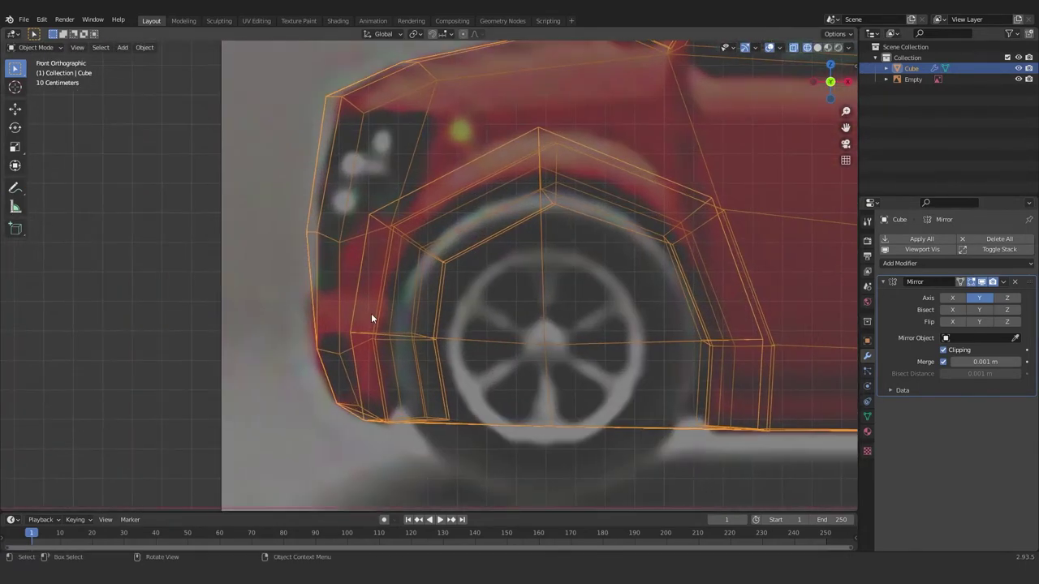
{"action": "scroll", "coordinate": [371, 338], "scroll_direction": "up", "scroll_amount": 1}
{"action": "key", "text": "3"}
{"action": "scroll", "coordinate": [371, 341], "scroll_direction": "down", "scroll_amount": 2}
{"action": "scroll", "coordinate": [377, 349], "scroll_direction": "up", "scroll_amount": 2}
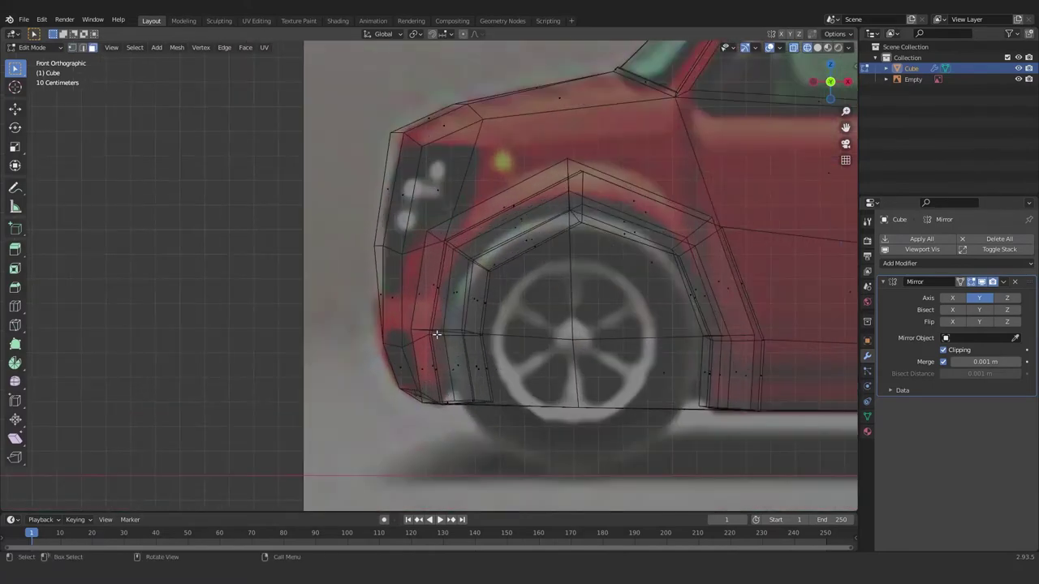
{"action": "scroll", "coordinate": [380, 355], "scroll_direction": "up", "scroll_amount": 2}
{"action": "left_click", "coordinate": [380, 356]}
{"action": "key", "text": "alt+z"}
{"action": "scroll", "coordinate": [436, 364], "scroll_direction": "up", "scroll_amount": 3}
{"action": "mouse_move", "coordinate": [436, 364]}
{"action": "middle_mouse_down"}
{"action": "mouse_move", "coordinate": [424, 360]}
{"action": "mouse_move", "coordinate": [442, 323]}
{"action": "middle_mouse_up"}
{"action": "left_click", "coordinate": [476, 366], "text": "shift"}
{"action": "key", "text": "KP_1"}
- Extrude the selected front faces outward along their normals to form the bumper
{"action": "key", "text": "alt+s"}
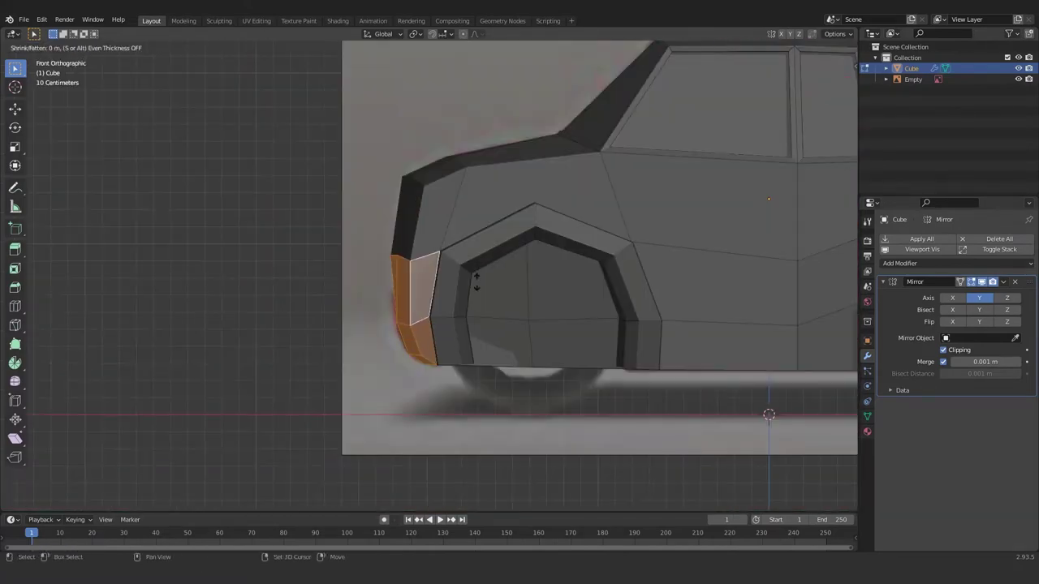
{"action": "left_click", "coordinate": [494, 200]}
{"action": "scroll", "coordinate": [494, 200], "scroll_direction": "down", "scroll_amount": 3}
{"action": "key", "text": "alt+z"}
{"action": "scroll", "coordinate": [382, 308], "scroll_direction": "up", "scroll_amount": 3}
{"action": "scroll", "coordinate": [382, 309], "scroll_direction": "up", "scroll_amount": 1}
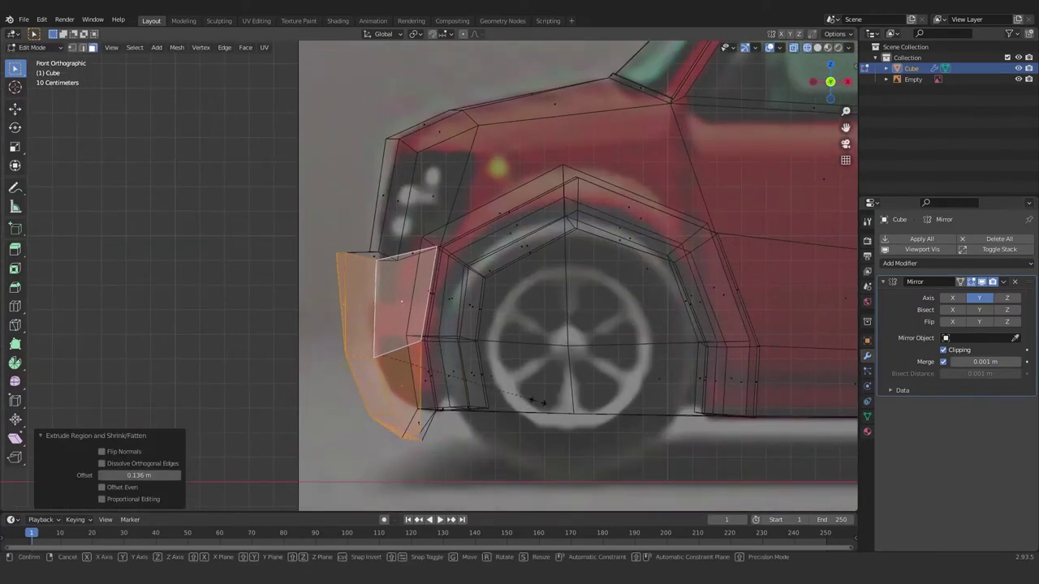
- Scale the bumper faces along Z to set the bumper's height
{"action": "key", "text": "s"}
{"action": "key", "text": "z"}
{"action": "left_click", "coordinate": [527, 398]}
{"action": "scroll", "coordinate": [487, 376], "scroll_direction": "down", "scroll_amount": 3}
{"action": "key", "text": "alt+z"}
- Select the bumper corner vertices down to the bottom and move them vertically
{"action": "mouse_move", "coordinate": [487, 376]}
{"action": "middle_mouse_down"}
{"action": "mouse_move", "coordinate": [622, 376]}
{"action": "mouse_move", "coordinate": [528, 354]}
{"action": "middle_mouse_up"}
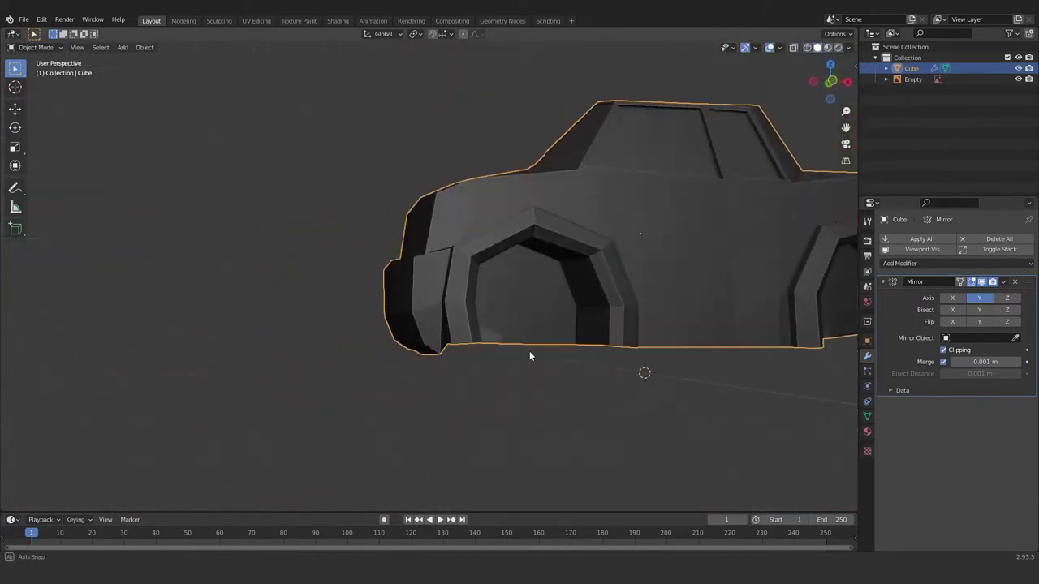
{"action": "scroll", "coordinate": [468, 324], "scroll_direction": "up", "scroll_amount": 4}
{"action": "key", "text": "1"}
{"action": "left_click", "coordinate": [419, 304]}
{"action": "scroll", "coordinate": [447, 294], "scroll_direction": "up", "scroll_amount": 3}
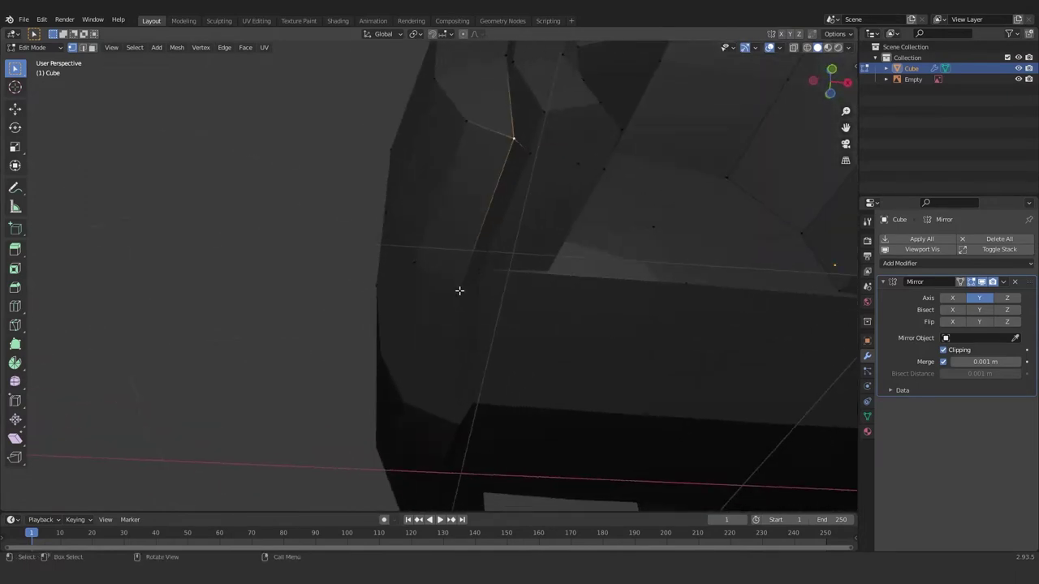
{"action": "middle_click_drag", "start_coordinate": [457, 290], "coordinate": [463, 379], "text": "shift"}
{"action": "scroll", "coordinate": [463, 378], "scroll_direction": "down", "scroll_amount": 2}
{"action": "left_click", "coordinate": [485, 419], "text": "ctrl"}
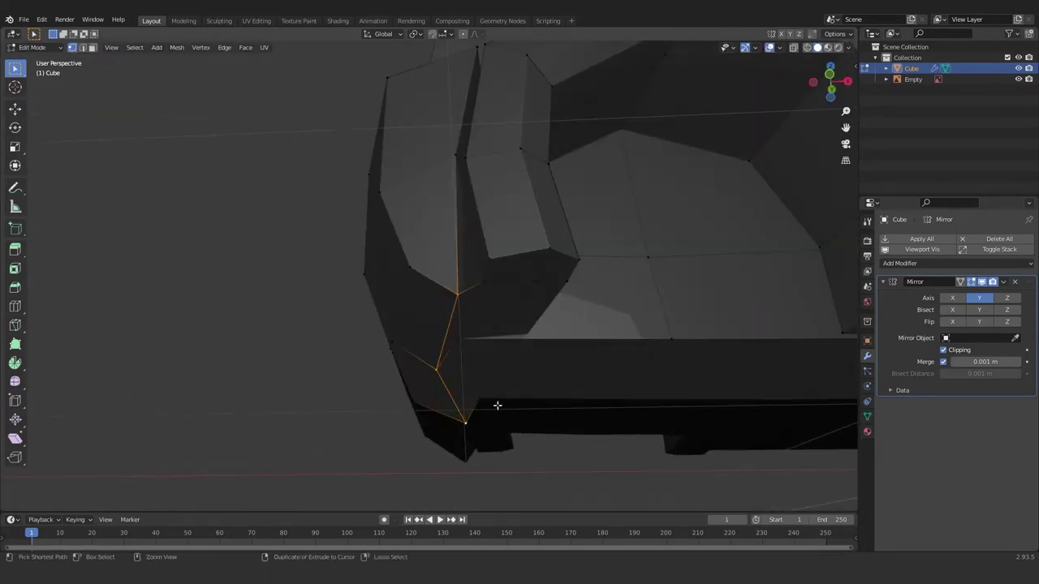
{"action": "left_click", "coordinate": [461, 322]}
{"action": "scroll", "coordinate": [494, 350], "scroll_direction": "down", "scroll_amount": 5}
{"action": "mouse_move", "coordinate": [494, 351]}
{"action": "middle_mouse_down"}
{"action": "mouse_move", "coordinate": [506, 351]}
{"action": "mouse_move", "coordinate": [499, 360]}
{"action": "middle_mouse_up"}
{"action": "scroll", "coordinate": [499, 360], "scroll_direction": "up", "scroll_amount": 3}
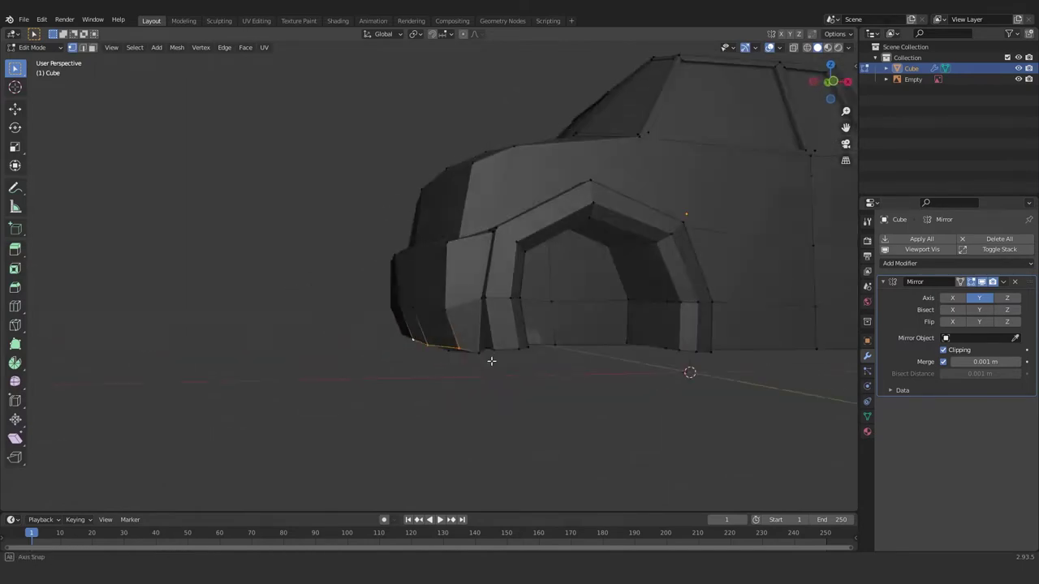
- Move the bumper vertices twice along X to follow the reference outline
{"action": "key", "text": "Tab"}
{"action": "key", "text": "Tab"}
{"action": "key", "text": "KP_1"}
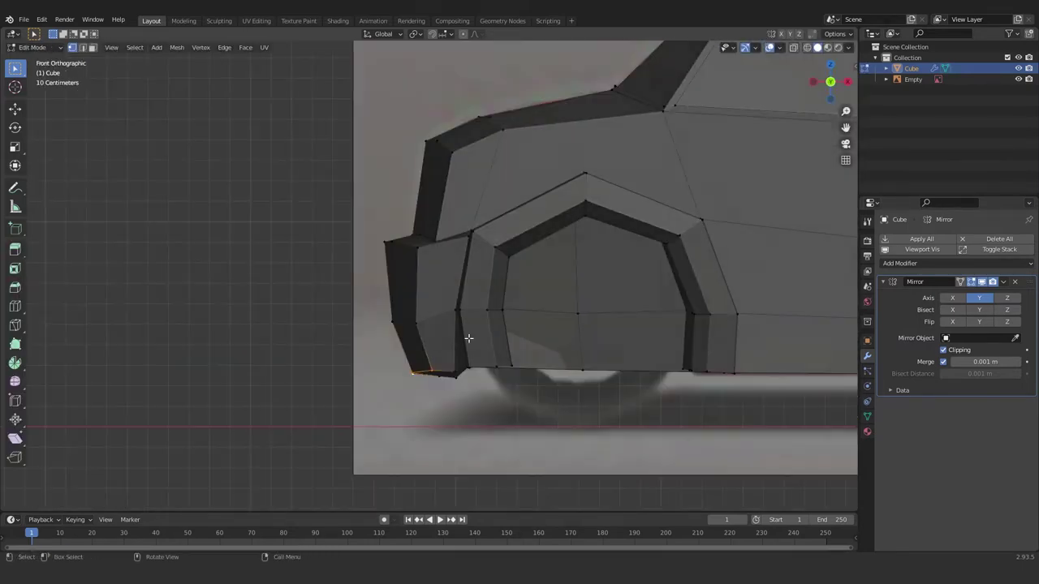
{"action": "left_click", "coordinate": [394, 368]}
{"action": "key", "text": "g"}
{"action": "key", "text": "x"}
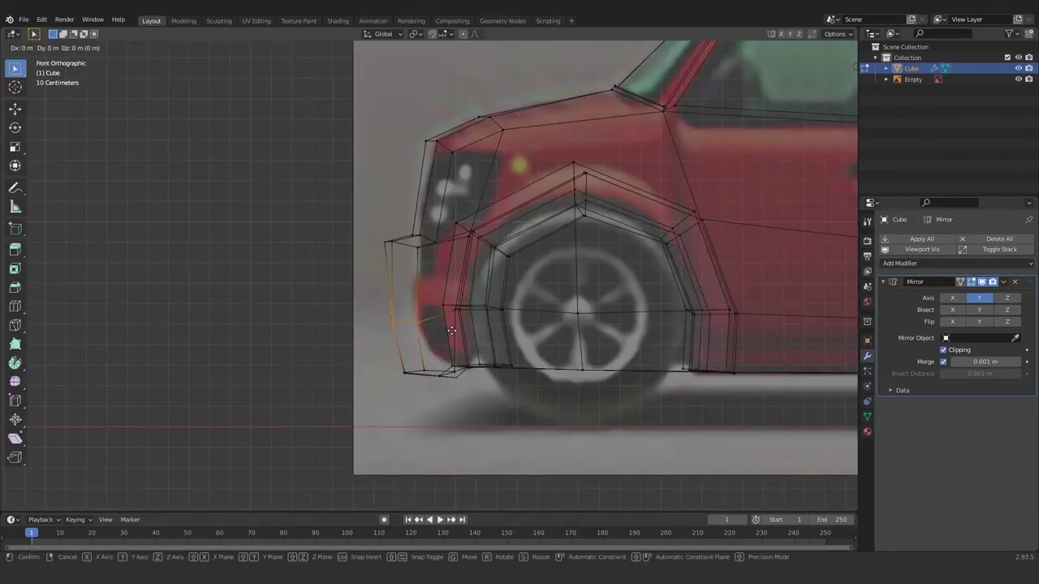
{"action": "left_click", "coordinate": [397, 370]}
{"action": "scroll", "coordinate": [395, 294], "scroll_direction": "up", "scroll_amount": 2}
{"action": "scroll", "coordinate": [396, 293], "scroll_direction": "up", "scroll_amount": 2}
- Nudge the bumper corner vertex into place and preview the finished bumper
{"action": "key", "text": "g"}
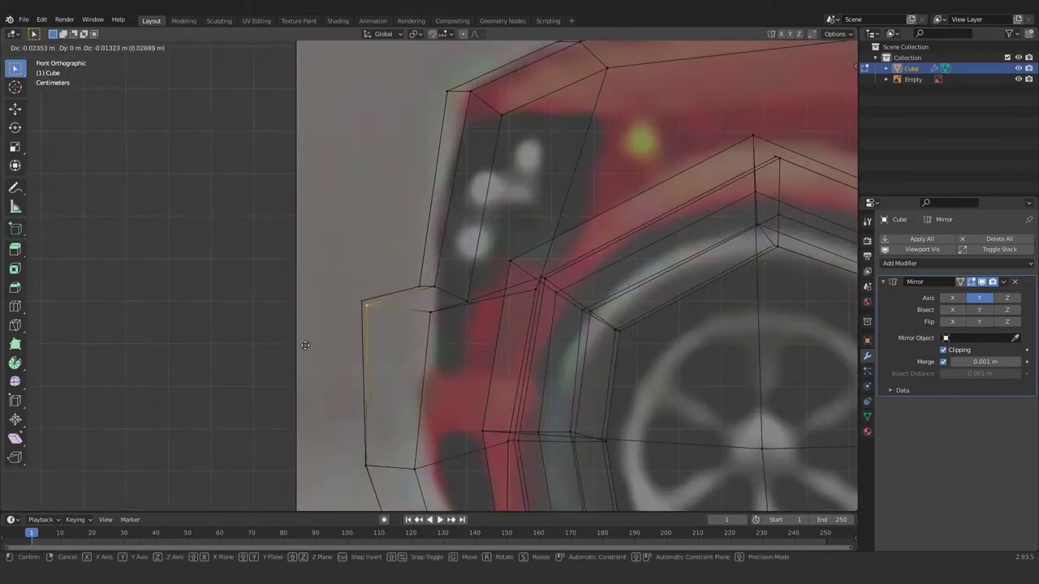
{"action": "left_click", "coordinate": [444, 320]}
{"action": "left_click", "coordinate": [406, 289]}
{"action": "key", "text": "alt+z"}
{"action": "key", "text": "Tab"}
{"action": "mouse_move", "coordinate": [495, 332]}
{"action": "middle_mouse_down"}
{"action": "mouse_move", "coordinate": [610, 381]}
{"action": "mouse_move", "coordinate": [530, 366]}
{"action": "middle_mouse_up"}
- Switch to the wireframe front reference view and enter Edit Mode on the truck
{"action": "scroll", "coordinate": [435, 335], "scroll_direction": "down", "scroll_amount": 3}
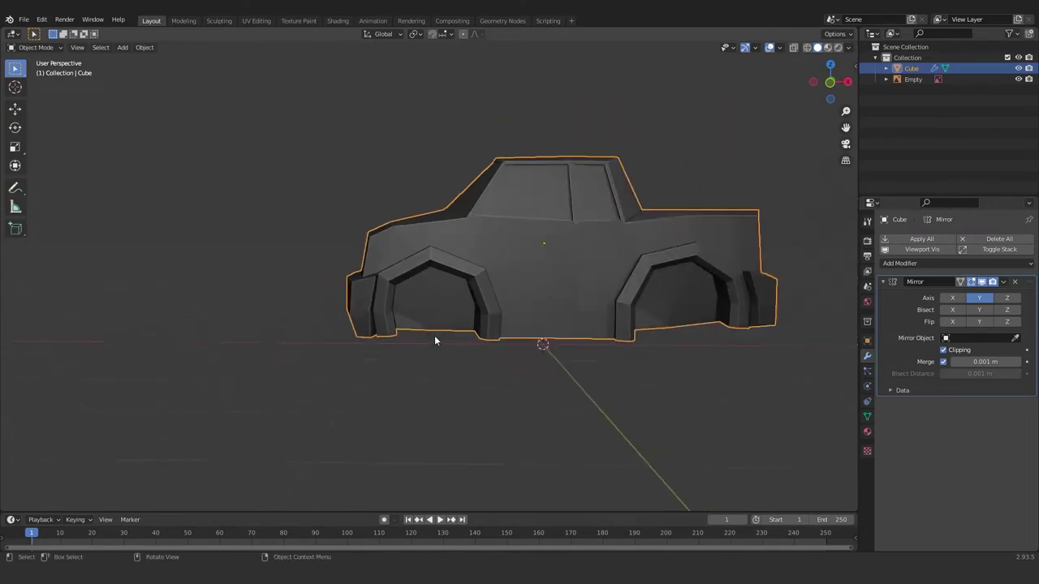
{"action": "scroll", "coordinate": [440, 332], "scroll_direction": "down", "scroll_amount": 2}
{"action": "scroll", "coordinate": [440, 332], "scroll_direction": "up", "scroll_amount": 5}
{"action": "middle_click_drag", "start_coordinate": [440, 331], "coordinate": [581, 311]}
{"action": "key", "text": "shift+z"}
{"action": "scroll", "coordinate": [385, 344], "scroll_direction": "down", "scroll_amount": 3}
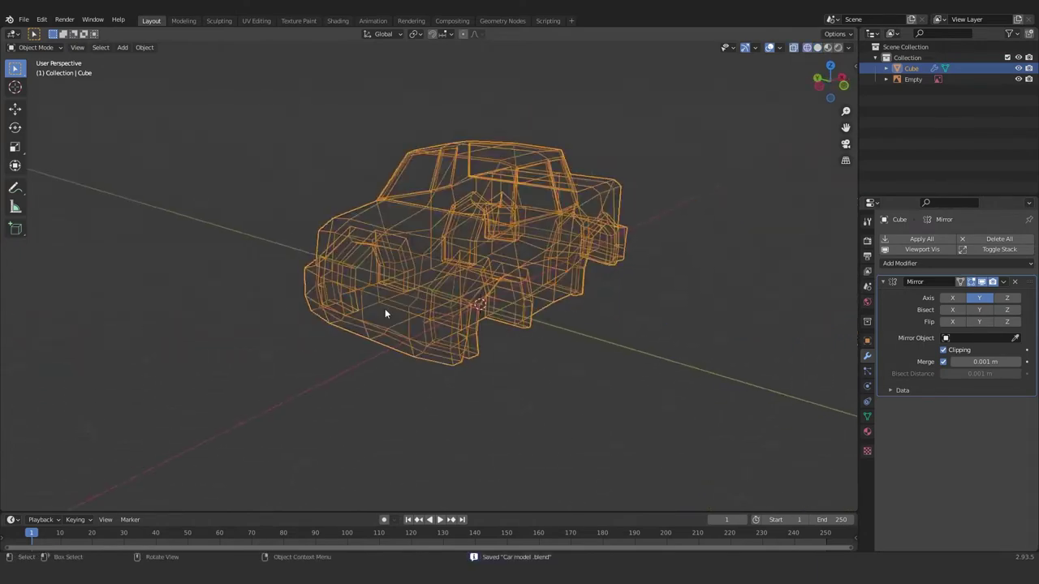
{"action": "scroll", "coordinate": [434, 295], "scroll_direction": "up", "scroll_amount": 4}
{"action": "key", "text": "KP_1"}
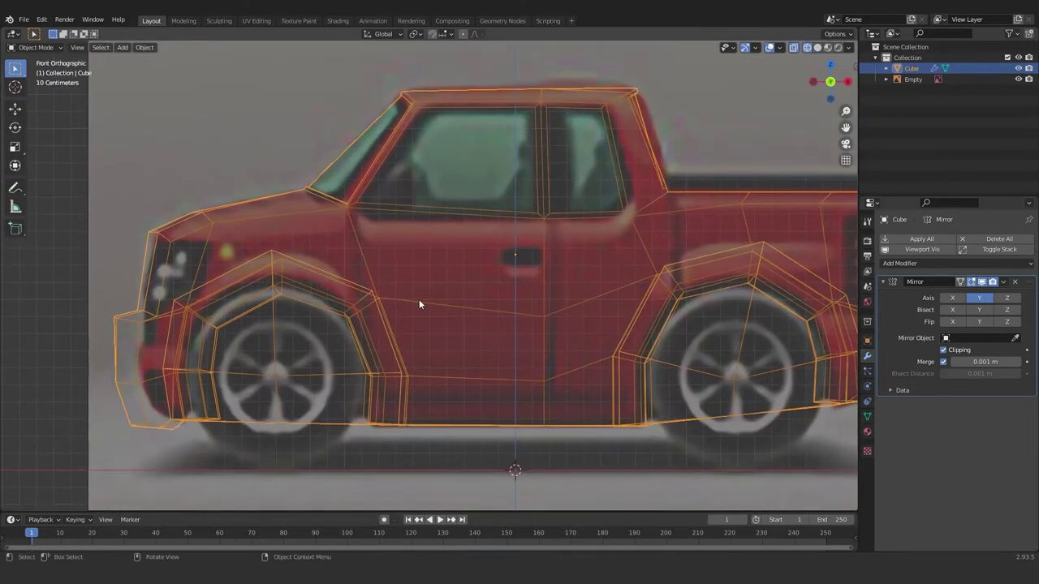
{"action": "scroll", "coordinate": [362, 303], "scroll_direction": "up", "scroll_amount": 2}
{"action": "key", "text": "Tab"}
{"action": "scroll", "coordinate": [393, 291], "scroll_direction": "up", "scroll_amount": 3}
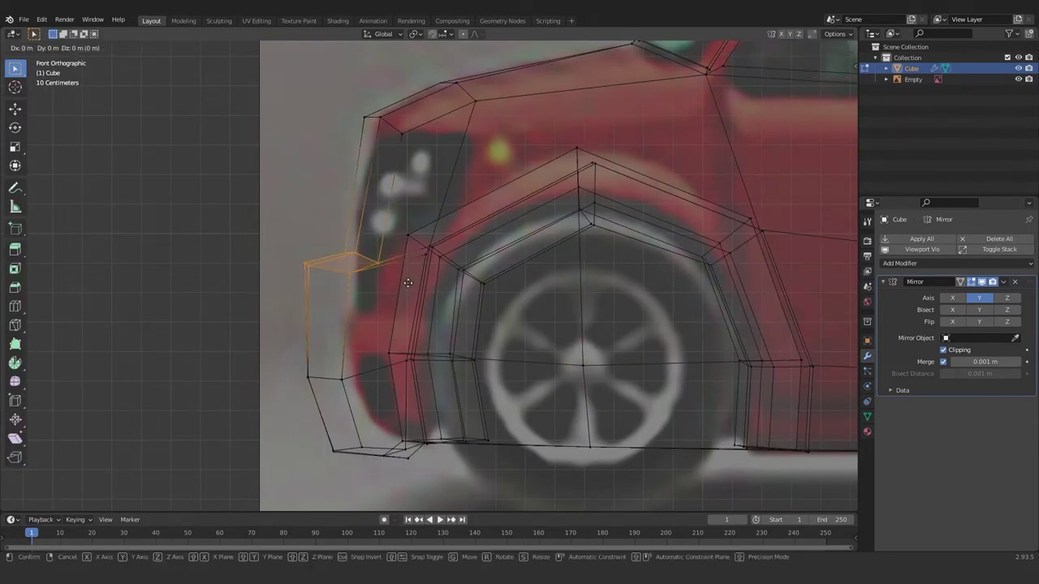
- Move the front ledge vertically, then reselect its top faces and raise them along Z
{"action": "left_click", "coordinate": [414, 339]}
{"action": "key", "text": "shift+z"}
{"action": "mouse_move", "coordinate": [414, 339]}
{"action": "middle_mouse_down"}
{"action": "mouse_move", "coordinate": [506, 341]}
{"action": "mouse_move", "coordinate": [466, 341]}
{"action": "mouse_move", "coordinate": [629, 290]}
{"action": "middle_mouse_up"}
{"action": "left_click", "coordinate": [620, 315], "text": "shift"}
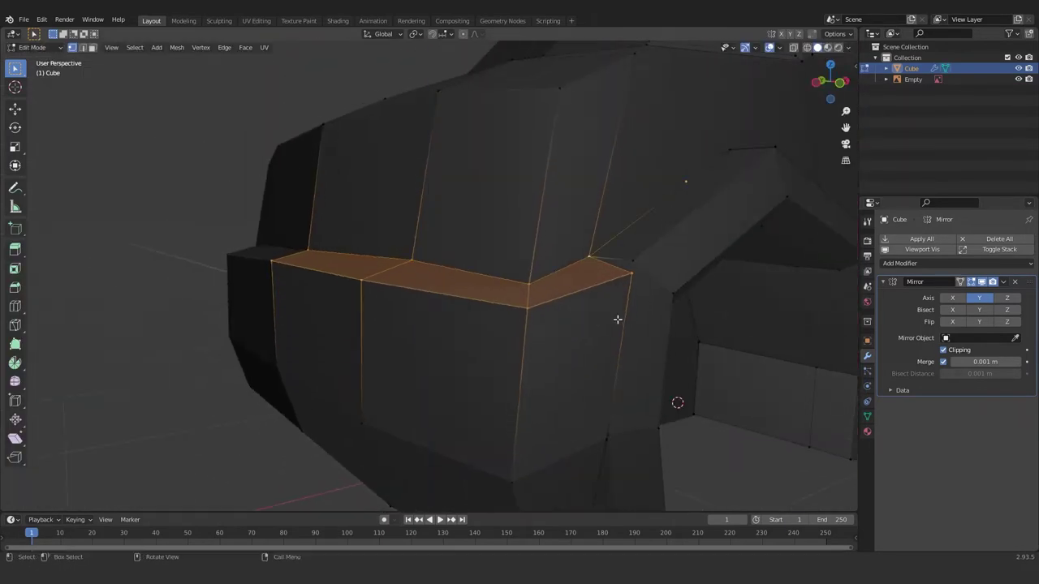
{"action": "left_click", "coordinate": [626, 243]}
{"action": "mouse_move", "coordinate": [626, 243]}
{"action": "middle_mouse_down"}
{"action": "mouse_move", "coordinate": [593, 302]}
{"action": "mouse_move", "coordinate": [560, 306]}
{"action": "middle_mouse_up"}
{"action": "left_click", "coordinate": [527, 309], "text": "shift"}
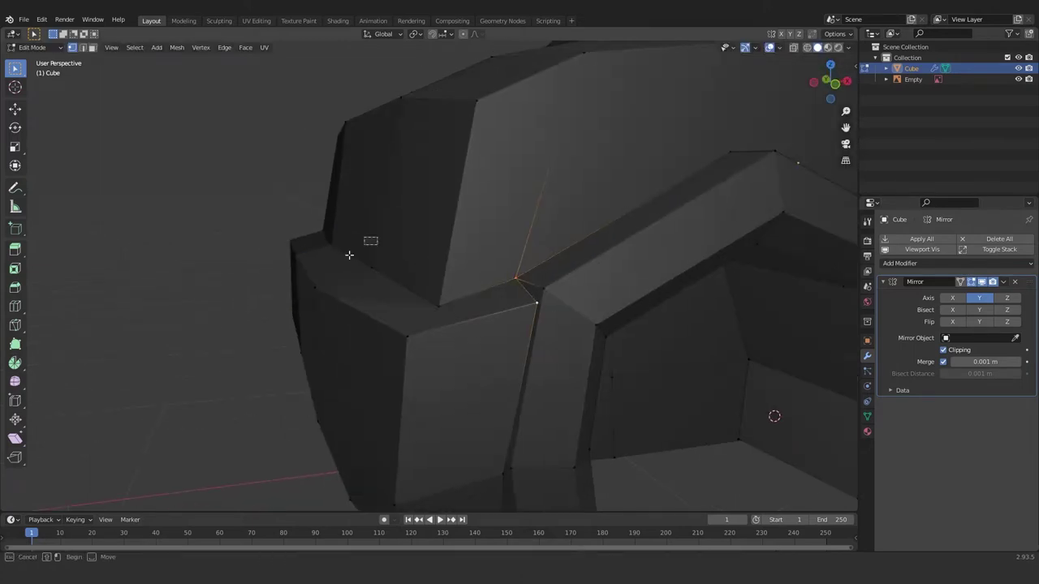
{"action": "left_click", "coordinate": [461, 332]}
{"action": "left_click", "coordinate": [496, 311], "text": "alt"}
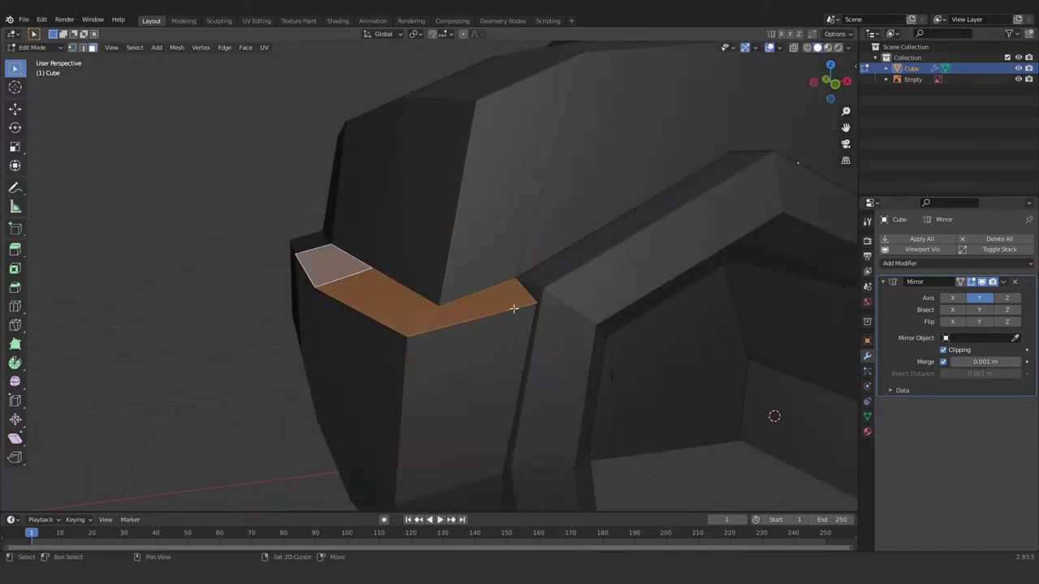
{"action": "key", "text": "g"}
{"action": "key", "text": "z"}
{"action": "left_click", "coordinate": [553, 295]}
- In wireframe front view, lower the front ledge 0.148 m
{"action": "key", "text": "KP_1"}
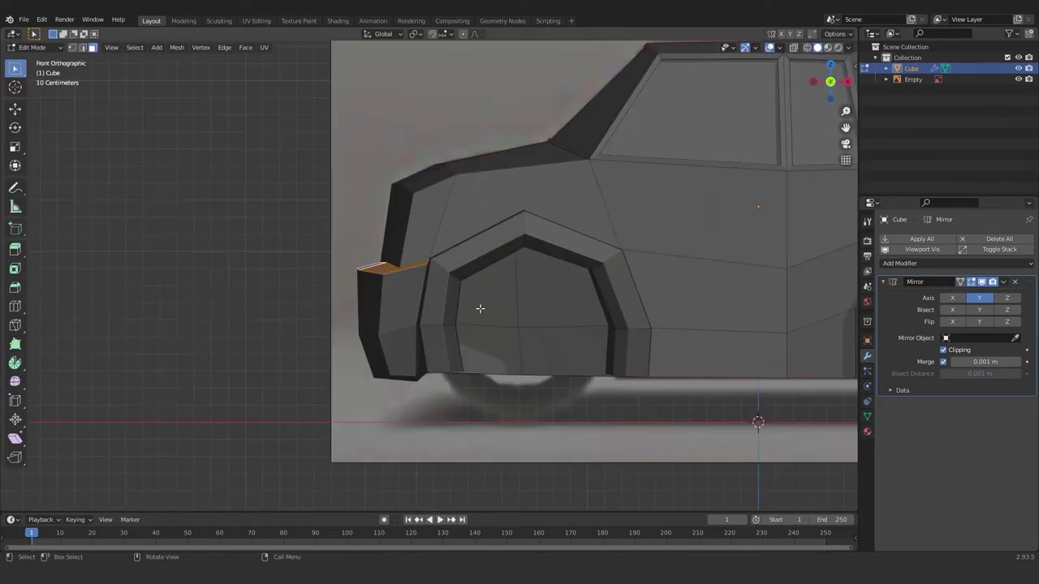
{"action": "scroll", "coordinate": [480, 308], "scroll_direction": "up", "scroll_amount": 3}
{"action": "key", "text": "z"}
{"action": "left_click", "coordinate": [203, 301]}
{"action": "key", "text": "g"}
{"action": "right_click", "coordinate": [455, 280]}
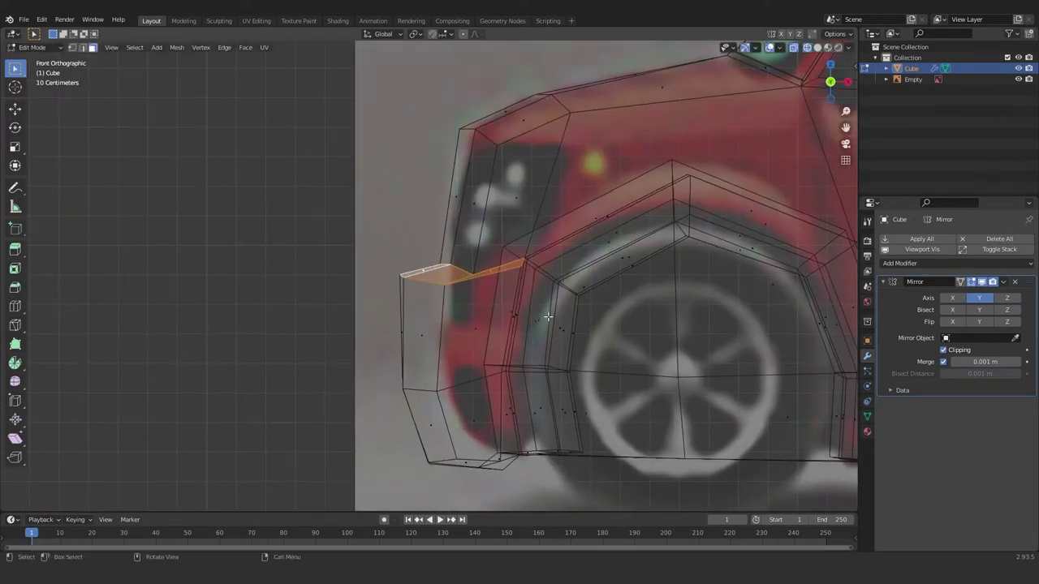
{"action": "middle_click_drag", "start_coordinate": [445, 279], "coordinate": [474, 277], "text": "shift"}
{"action": "left_click", "coordinate": [506, 319]}
{"action": "key", "text": "shift+z"}
{"action": "scroll", "coordinate": [505, 319], "scroll_direction": "down", "scroll_amount": 3}
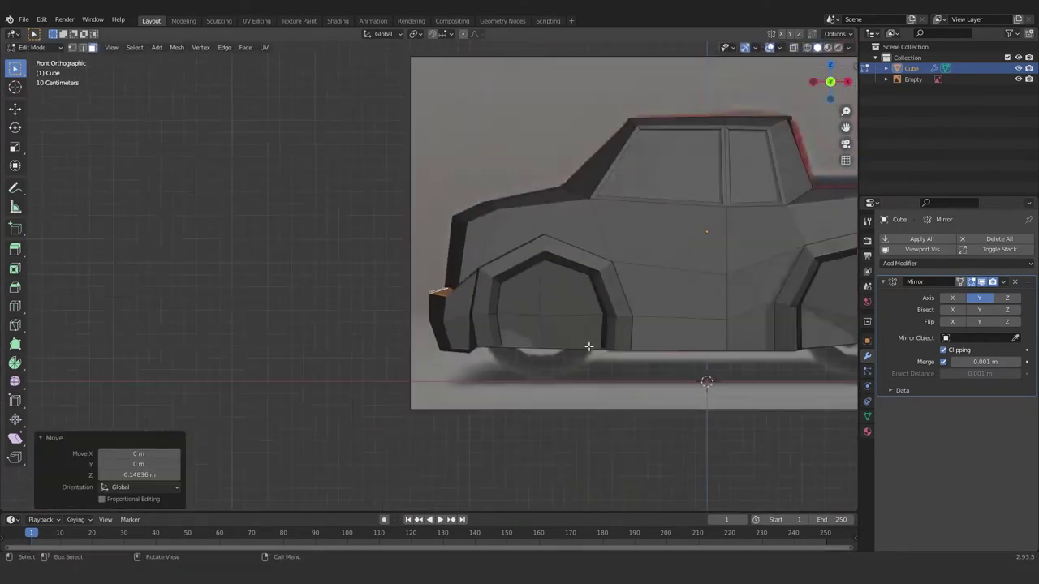
- Flatten the ledge to 0.298 on Z and tilt it -16.2° about Y
{"action": "key", "text": "Tab"}
{"action": "key", "text": "Tab"}
{"action": "key", "text": "s"}
{"action": "key", "text": "z"}
{"action": "left_click", "coordinate": [496, 302]}
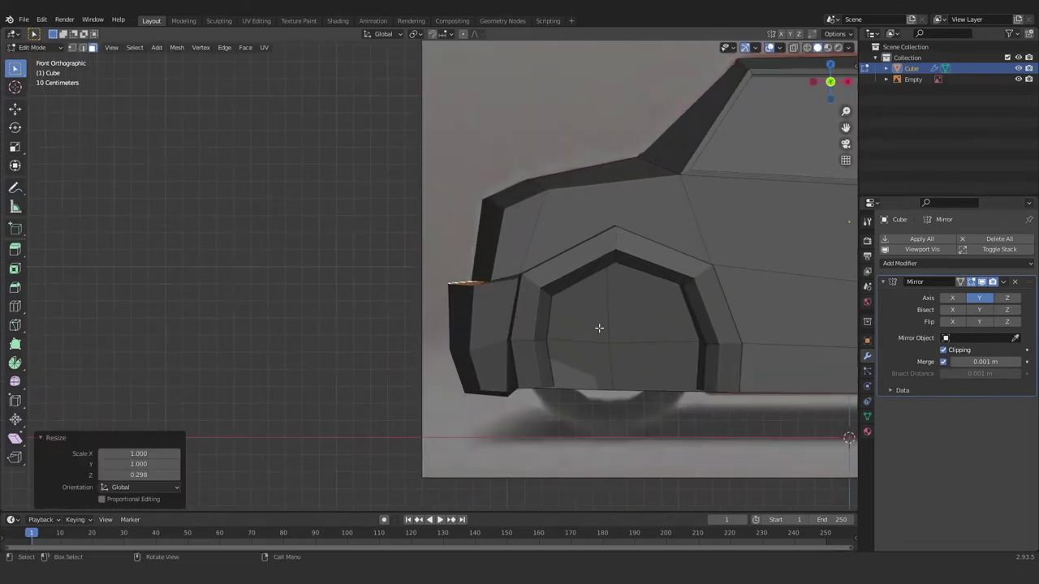
{"action": "left_click", "coordinate": [519, 306]}
{"action": "scroll", "coordinate": [527, 332], "scroll_direction": "up", "scroll_amount": 3}
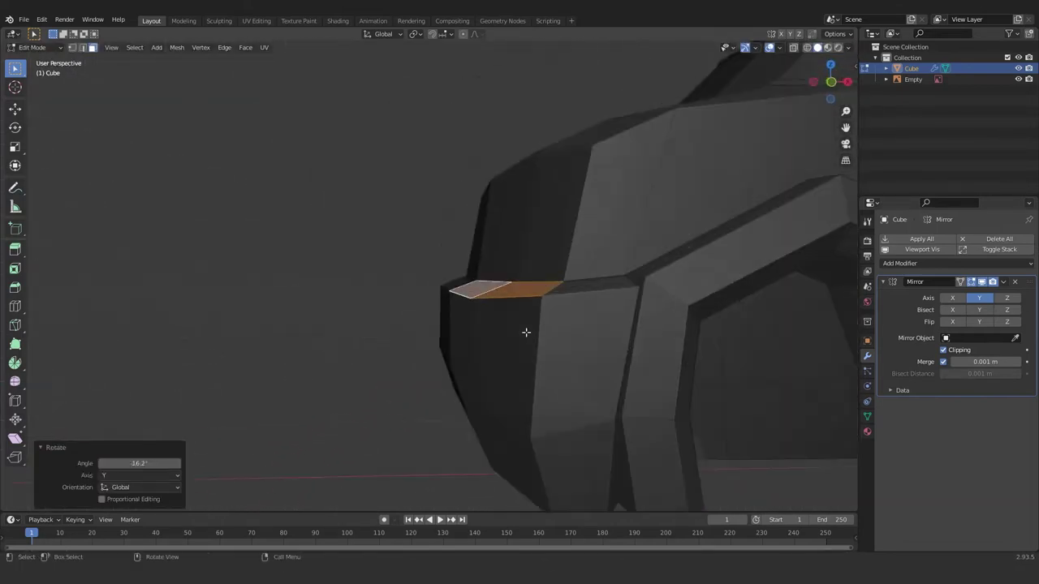
{"action": "key", "text": "Tab"}
{"action": "scroll", "coordinate": [527, 332], "scroll_direction": "down", "scroll_amount": 5}
{"action": "scroll", "coordinate": [498, 357], "scroll_direction": "up", "scroll_amount": 4}
{"action": "key", "text": "shift+z"}
{"action": "scroll", "coordinate": [539, 375], "scroll_direction": "up", "scroll_amount": 3}
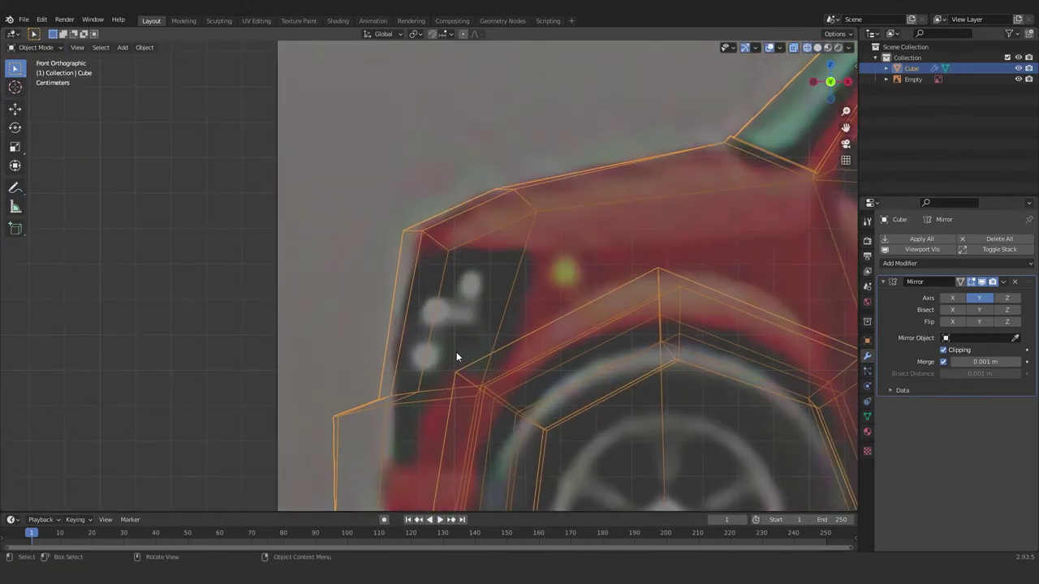
- Select the headlight face, inset it, and nudge it down along Z
{"action": "key", "text": "Tab"}
{"action": "left_click", "coordinate": [437, 312]}
{"action": "middle_click_drag", "start_coordinate": [437, 312], "coordinate": [494, 375]}
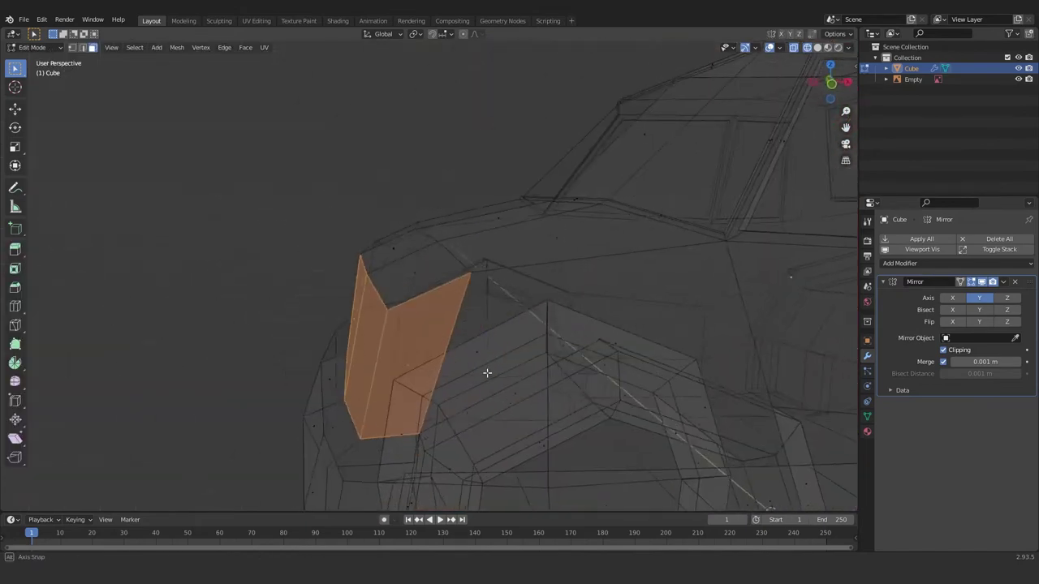
{"action": "key", "text": "KP_1"}
{"action": "scroll", "coordinate": [598, 338], "scroll_direction": "up", "scroll_amount": 2}
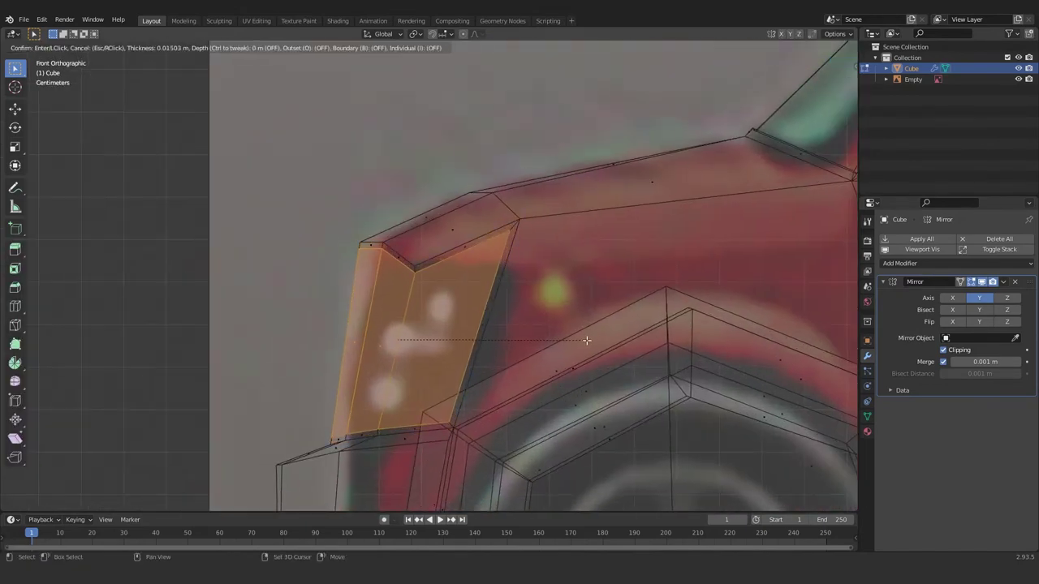
{"action": "left_click", "coordinate": [551, 341]}
{"action": "key", "text": "g"}
{"action": "key", "text": "z"}
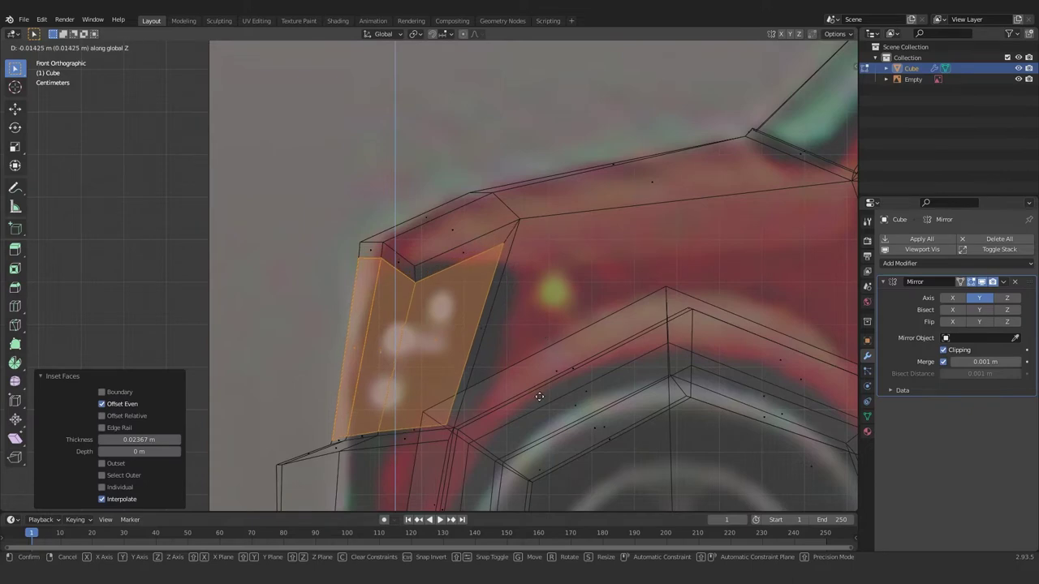
{"action": "left_click", "coordinate": [539, 395]}
- Inset the headlight face a second time and stretch it 1.182 on Z
{"action": "scroll", "coordinate": [539, 394], "scroll_direction": "down", "scroll_amount": 4}
{"action": "mouse_move", "coordinate": [539, 394]}
{"action": "middle_mouse_down"}
{"action": "mouse_move", "coordinate": [503, 382]}
{"action": "mouse_move", "coordinate": [550, 390]}
{"action": "mouse_move", "coordinate": [539, 347]}
{"action": "mouse_move", "coordinate": [574, 318]}
{"action": "middle_mouse_up"}
{"action": "key", "text": "alt+z"}
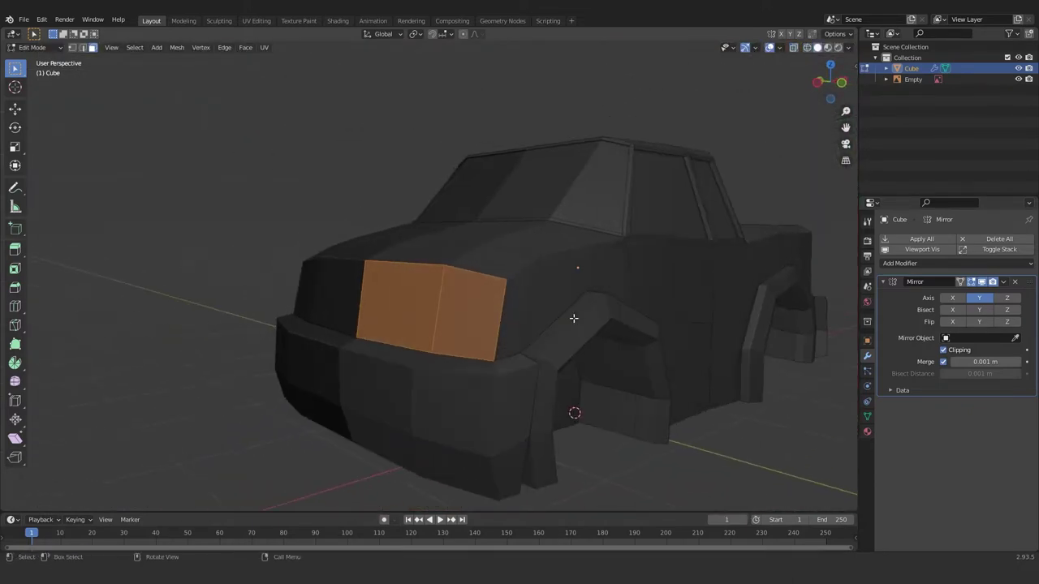
{"action": "left_click", "coordinate": [567, 323]}
{"action": "key", "text": "KP_1"}
{"action": "key", "text": "alt+z"}
{"action": "scroll", "coordinate": [508, 320], "scroll_direction": "up", "scroll_amount": 3}
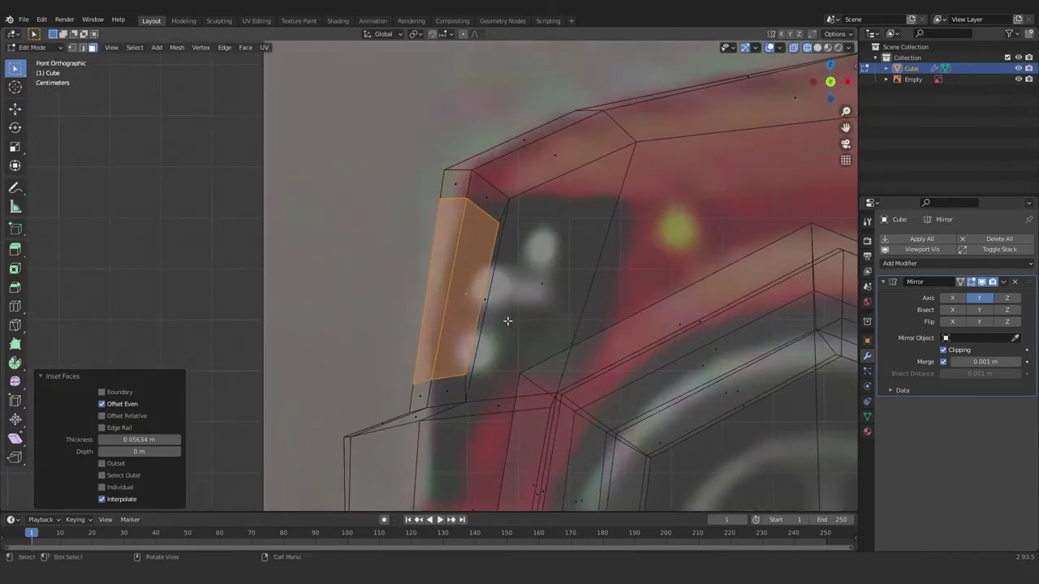
{"action": "left_click", "coordinate": [518, 319]}
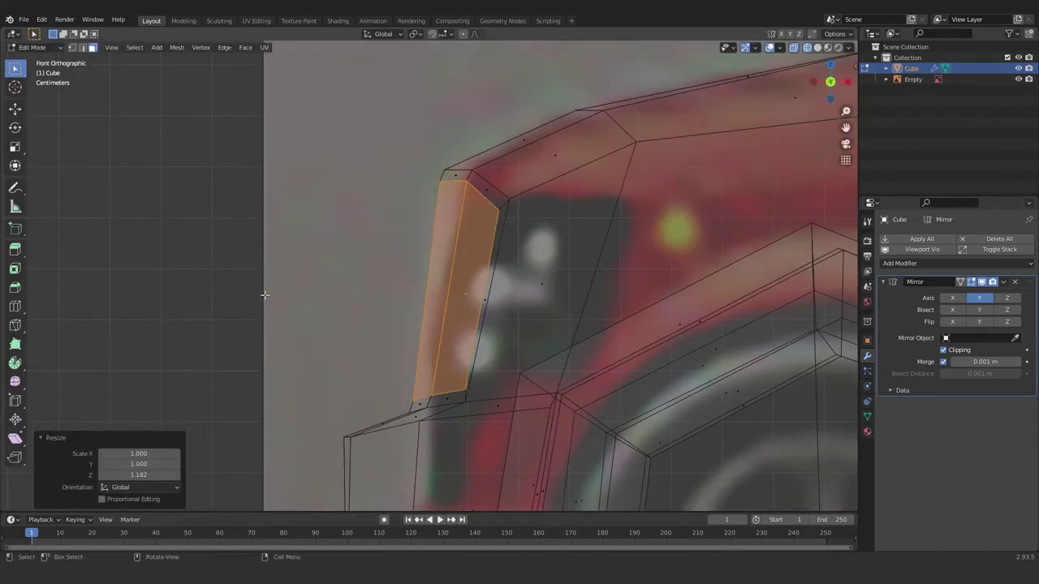
- Extrude the headlight face inward to recess it and shift it 0.013 m along X
{"action": "scroll", "coordinate": [485, 325], "scroll_direction": "down", "scroll_amount": 2}
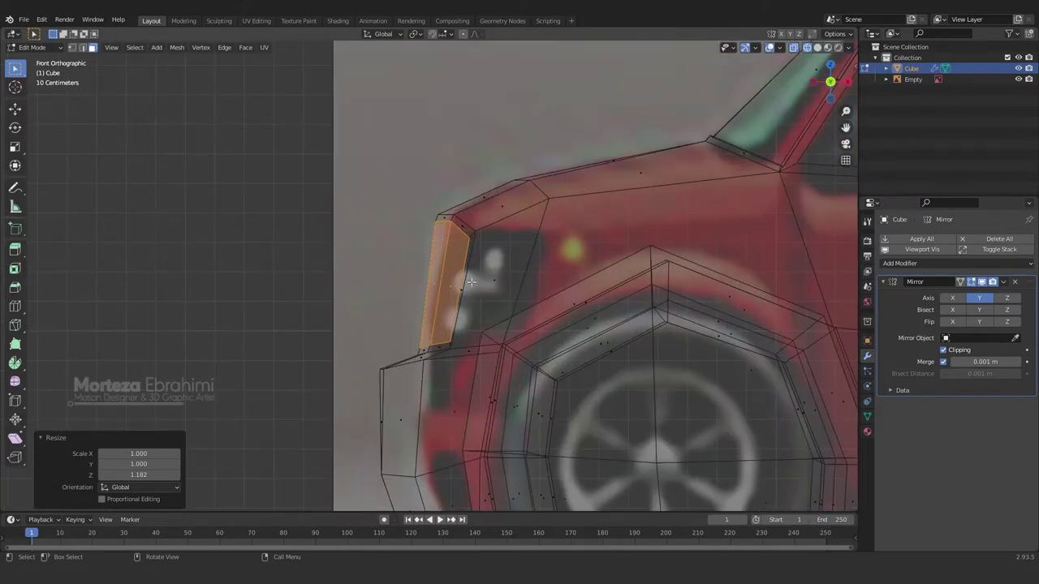
{"action": "key", "text": "alt+z"}
{"action": "key", "text": "alt+z"}
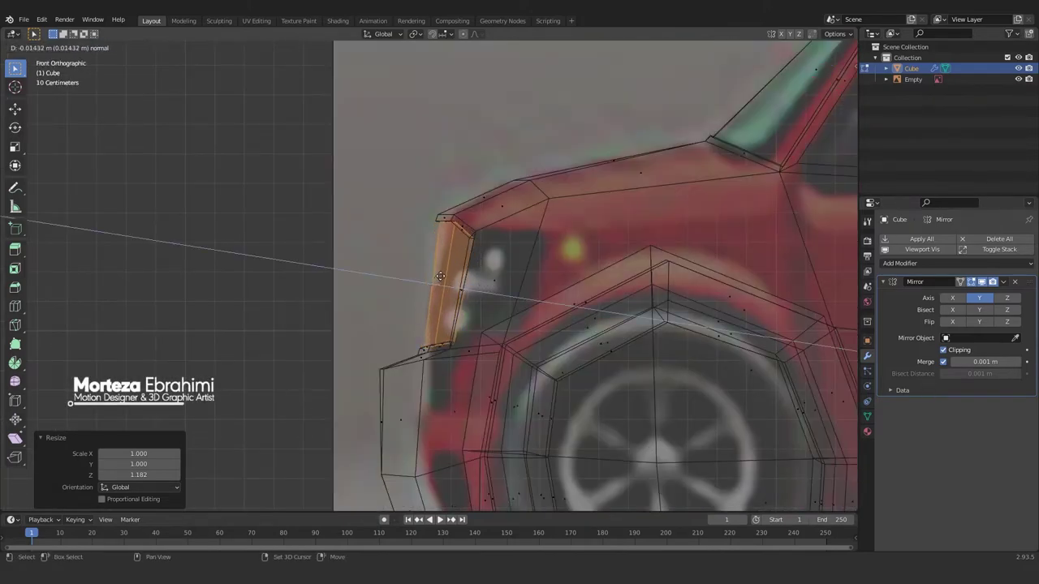
{"action": "left_click", "coordinate": [440, 277]}
{"action": "scroll", "coordinate": [484, 259], "scroll_direction": "up", "scroll_amount": 2}
{"action": "left_click", "coordinate": [487, 260]}
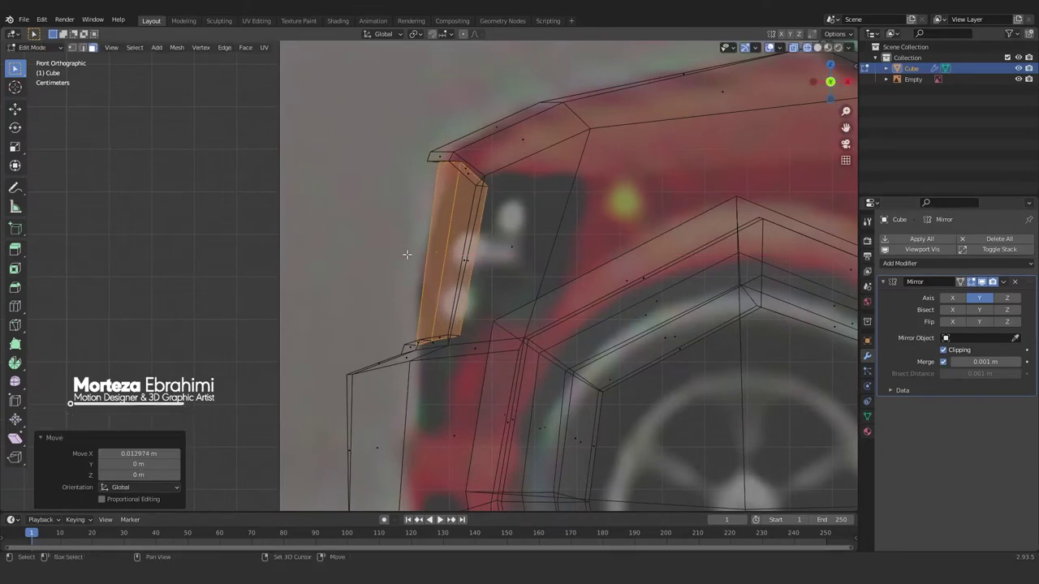
{"action": "scroll", "coordinate": [487, 260], "scroll_direction": "down", "scroll_amount": 4}
{"action": "middle_click_drag", "start_coordinate": [487, 260], "coordinate": [502, 272]}
{"action": "key", "text": "Tab"}
{"action": "key", "text": "Tab"}
- Inset the front panel face by 0.023 m and extrude its border ring along the normals
{"action": "key", "text": "alt+z"}
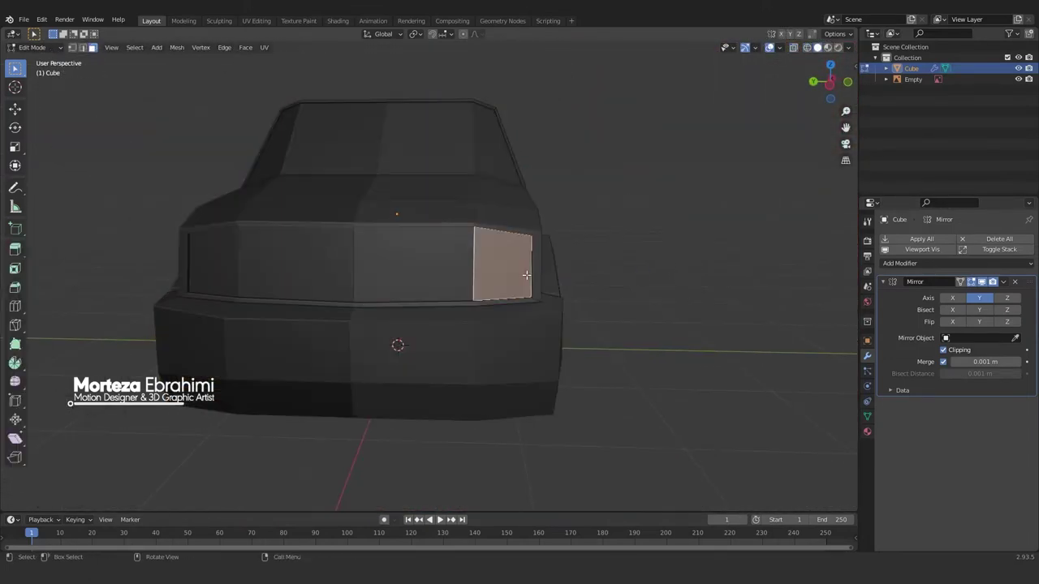
{"action": "scroll", "coordinate": [520, 288], "scroll_direction": "up", "scroll_amount": 3}
{"action": "left_click", "coordinate": [537, 304]}
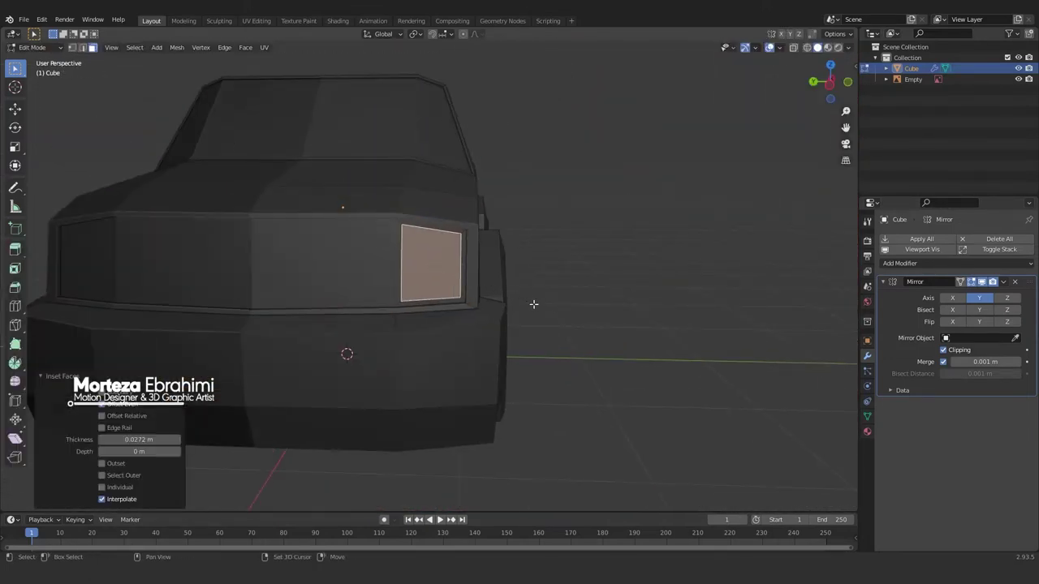
{"action": "key", "text": "alt+z"}
{"action": "scroll", "coordinate": [531, 303], "scroll_direction": "up", "scroll_amount": 2}
{"action": "key", "text": "alt+z"}
{"action": "scroll", "coordinate": [545, 301], "scroll_direction": "up", "scroll_amount": 3}
{"action": "mouse_move", "coordinate": [544, 302]}
{"action": "middle_mouse_down"}
{"action": "mouse_move", "coordinate": [489, 294]}
{"action": "mouse_move", "coordinate": [464, 274]}
{"action": "mouse_move", "coordinate": [429, 343]}
{"action": "mouse_move", "coordinate": [560, 332]}
{"action": "middle_mouse_up"}
{"action": "left_click", "coordinate": [455, 323]}
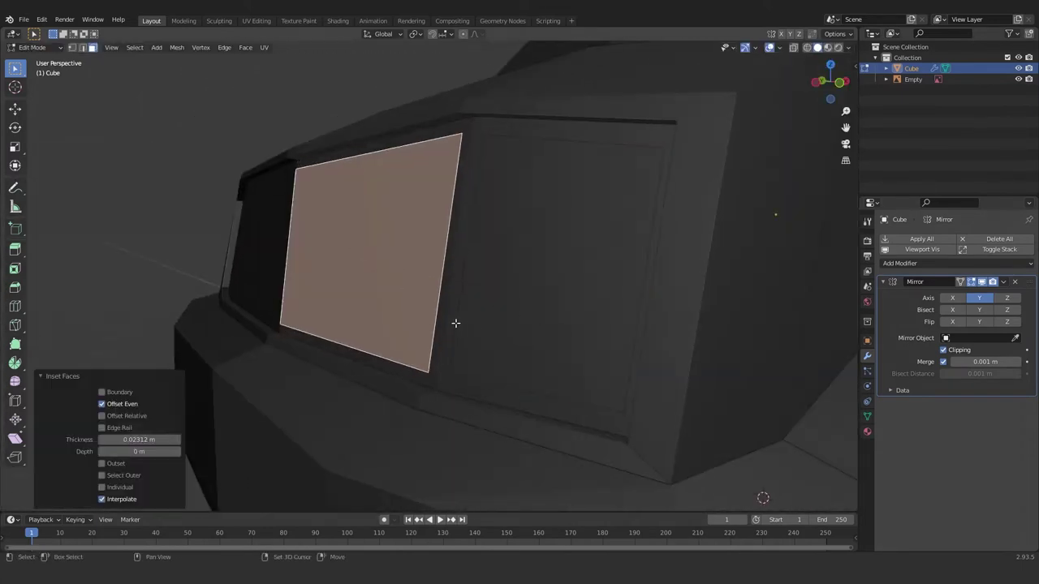
{"action": "left_click", "coordinate": [444, 384], "text": "alt"}
{"action": "key", "text": "e"}
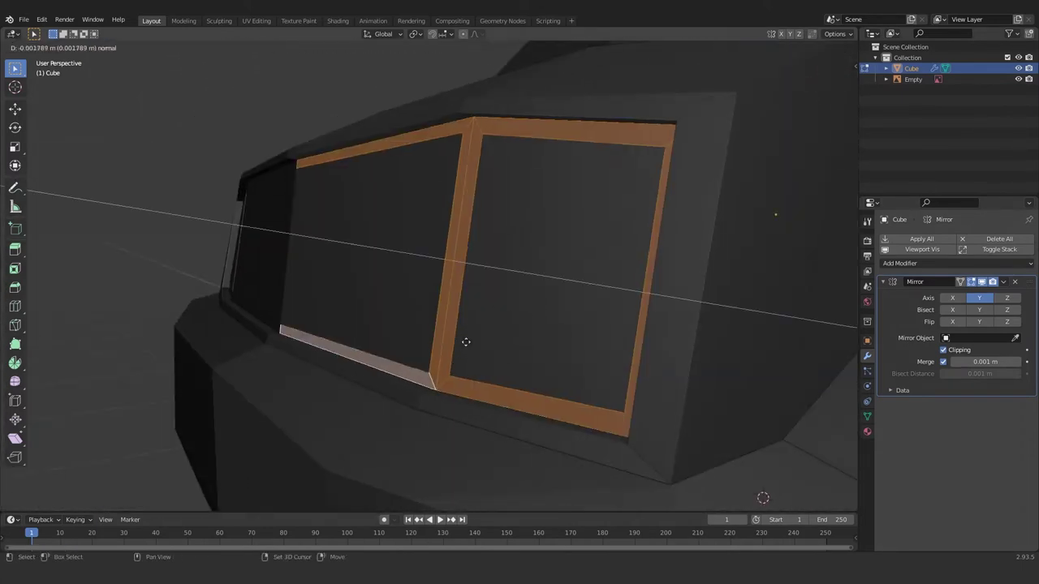
{"action": "left_click", "coordinate": [513, 311]}
- Inset the neighbouring grille panel and extrude its new border ring the same way
{"action": "left_click", "coordinate": [396, 278]}
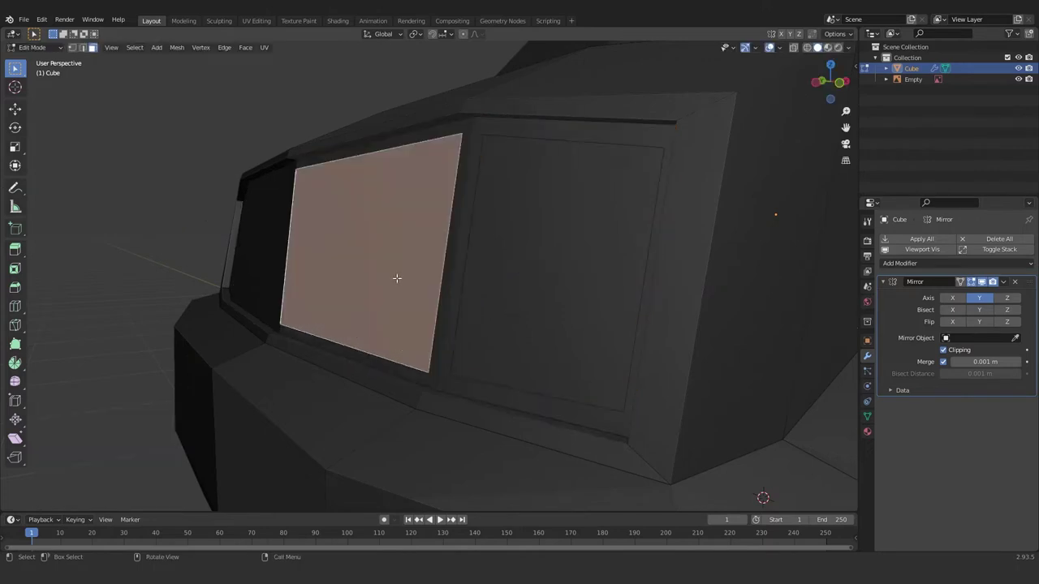
{"action": "left_click", "coordinate": [537, 251]}
{"action": "middle_click_drag", "start_coordinate": [537, 251], "coordinate": [533, 309]}
{"action": "key", "text": "i"}
{"action": "left_click", "coordinate": [452, 364]}
{"action": "left_click", "coordinate": [452, 364], "text": "alt"}
{"action": "key", "text": "e"}
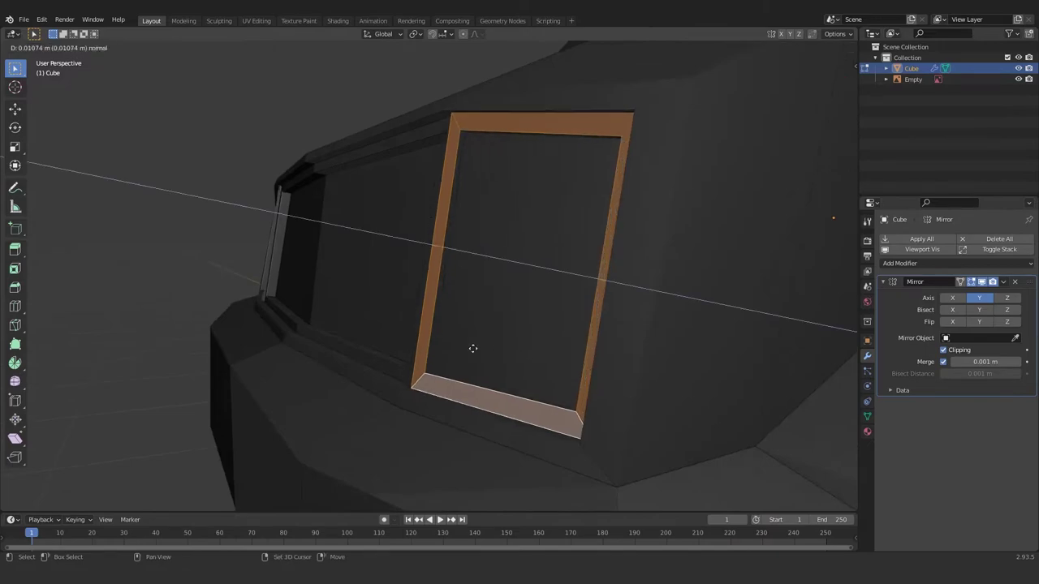
{"action": "left_click", "coordinate": [472, 349]}
- Face the truck's front in mesh editing and select the central grille panel face
{"action": "key", "text": "Tab"}
{"action": "mouse_move", "coordinate": [473, 348]}
{"action": "middle_mouse_down"}
{"action": "mouse_move", "coordinate": [541, 344]}
{"action": "mouse_move", "coordinate": [348, 343]}
{"action": "mouse_move", "coordinate": [559, 360]}
{"action": "mouse_move", "coordinate": [425, 354]}
{"action": "middle_mouse_up"}
{"action": "key", "text": "Tab"}
{"action": "middle_click_drag", "start_coordinate": [445, 309], "coordinate": [485, 285]}
{"action": "left_click", "coordinate": [501, 286]}
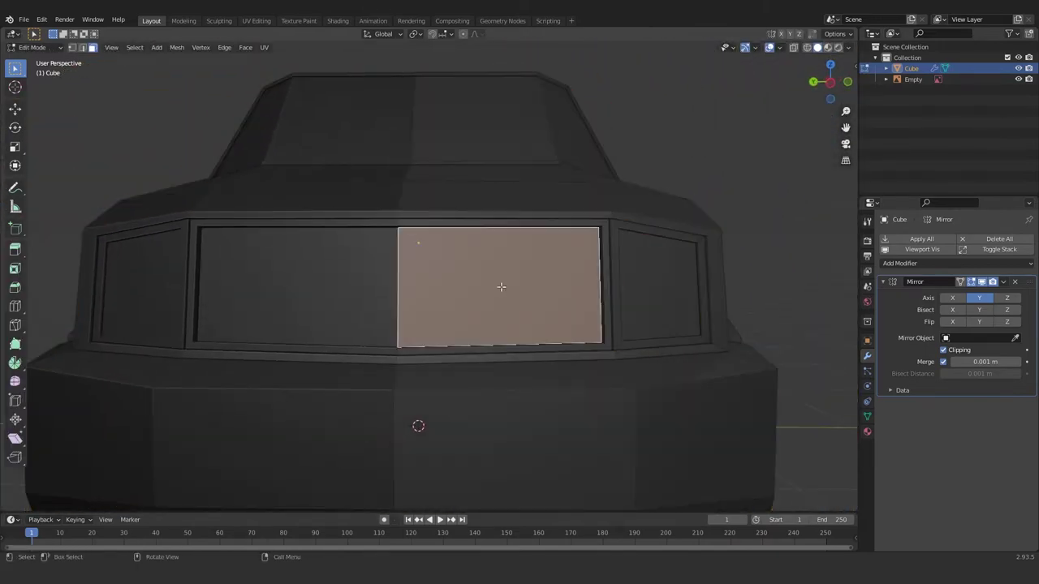
- Add a cube at the grille centre and squeeze it into a small strip
{"action": "key", "text": "alt+a"}
{"action": "right_click", "coordinate": [397, 287], "text": "shift"}
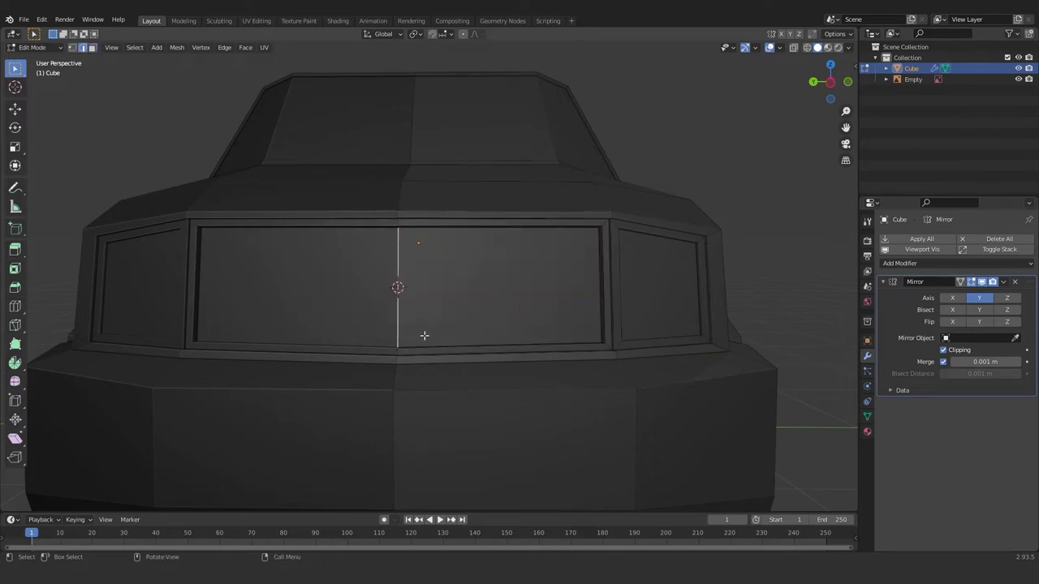
{"action": "key", "text": "shift+a"}
{"action": "left_click", "coordinate": [383, 295]}
{"action": "key", "text": "s"}
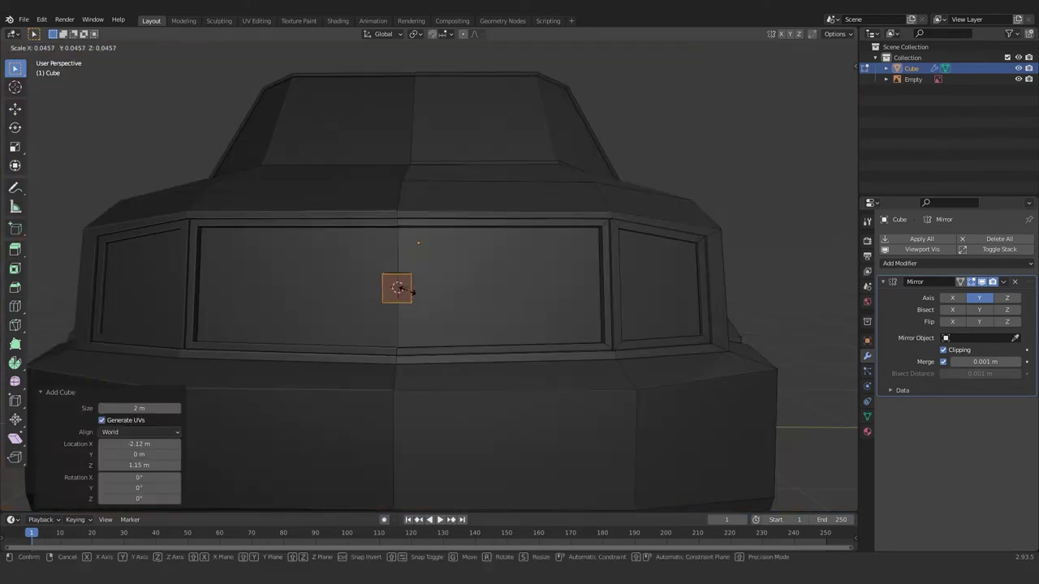
{"action": "left_click", "coordinate": [411, 290]}
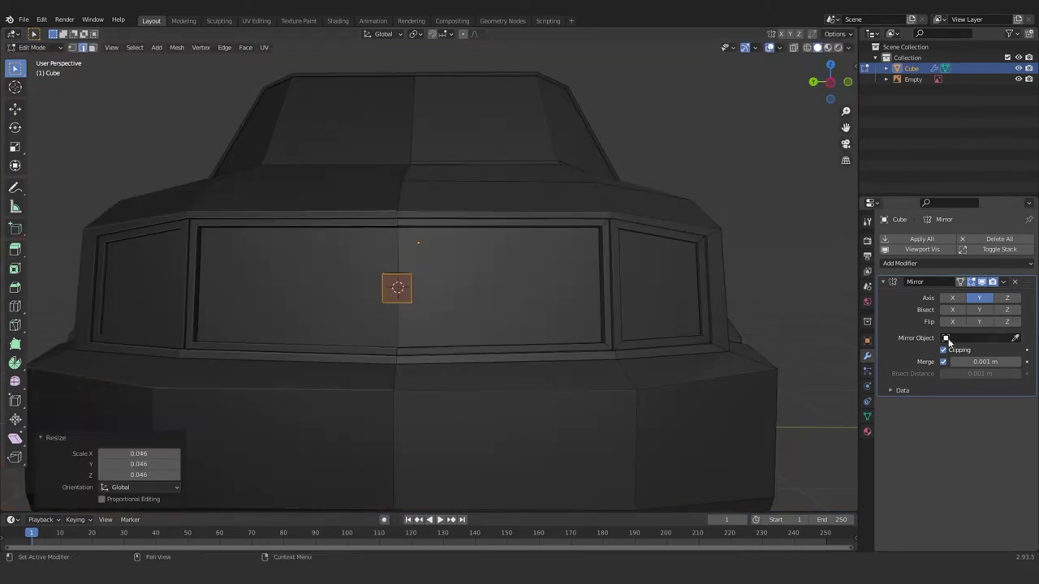
{"action": "left_click", "coordinate": [541, 320]}
{"action": "key", "text": "s"}
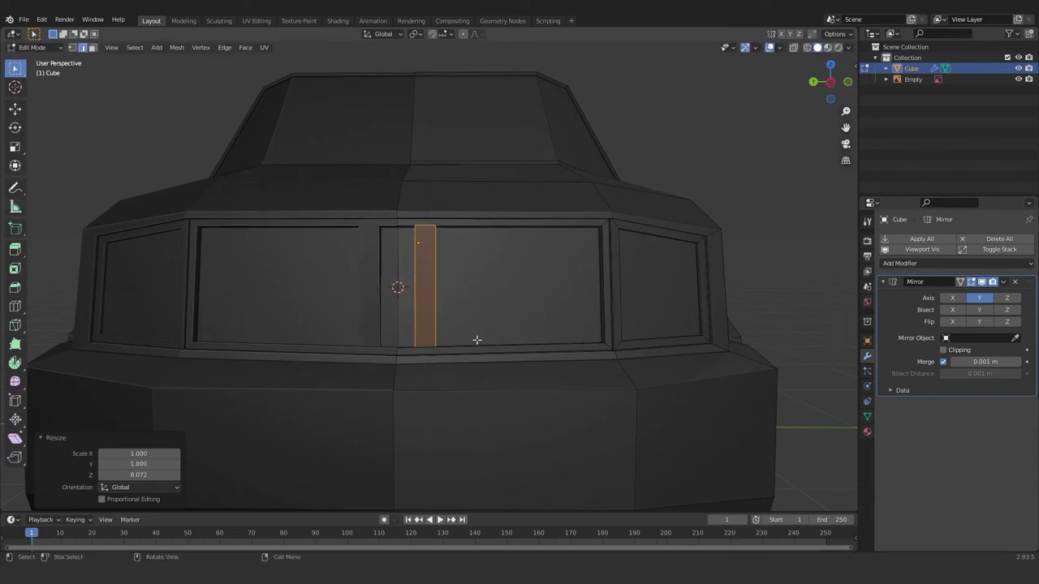
{"action": "left_click", "coordinate": [487, 332]}
- Rotate the strip 90° around the X axis so it lies flat
{"action": "middle_click_drag", "start_coordinate": [466, 327], "coordinate": [452, 325]}
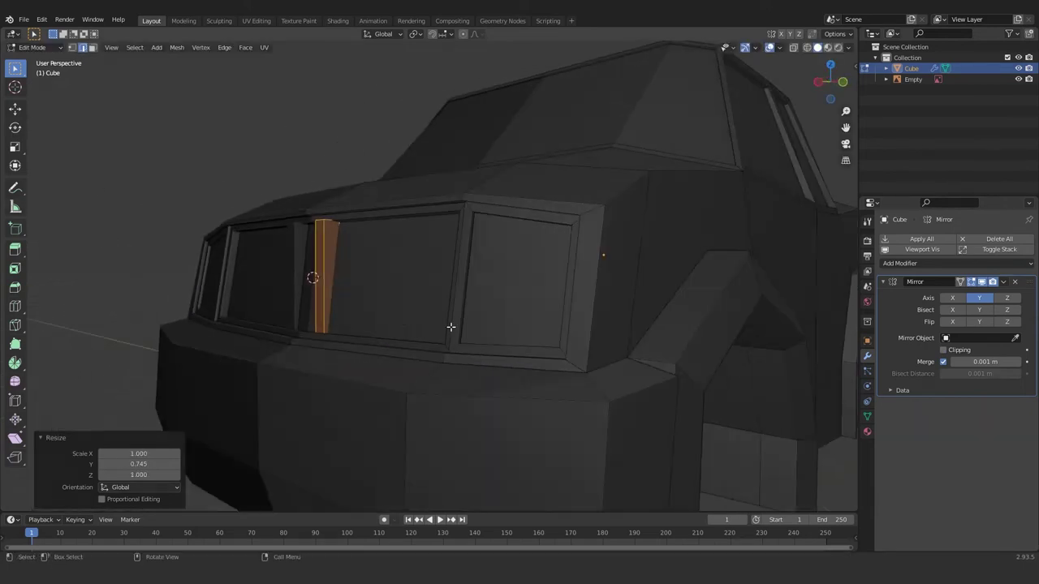
{"action": "key", "text": "r"}
{"action": "key", "text": "x"}
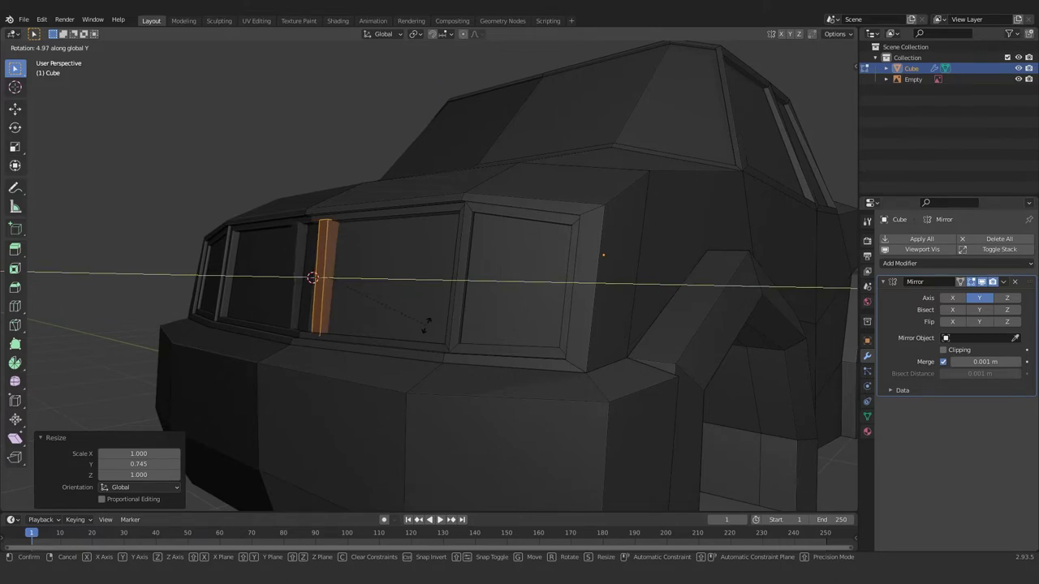
{"action": "left_click", "coordinate": [421, 324]}
{"action": "mouse_move", "coordinate": [414, 325]}
{"action": "middle_mouse_down"}
{"action": "mouse_move", "coordinate": [478, 325]}
{"action": "mouse_move", "coordinate": [463, 330]}
{"action": "middle_mouse_up"}
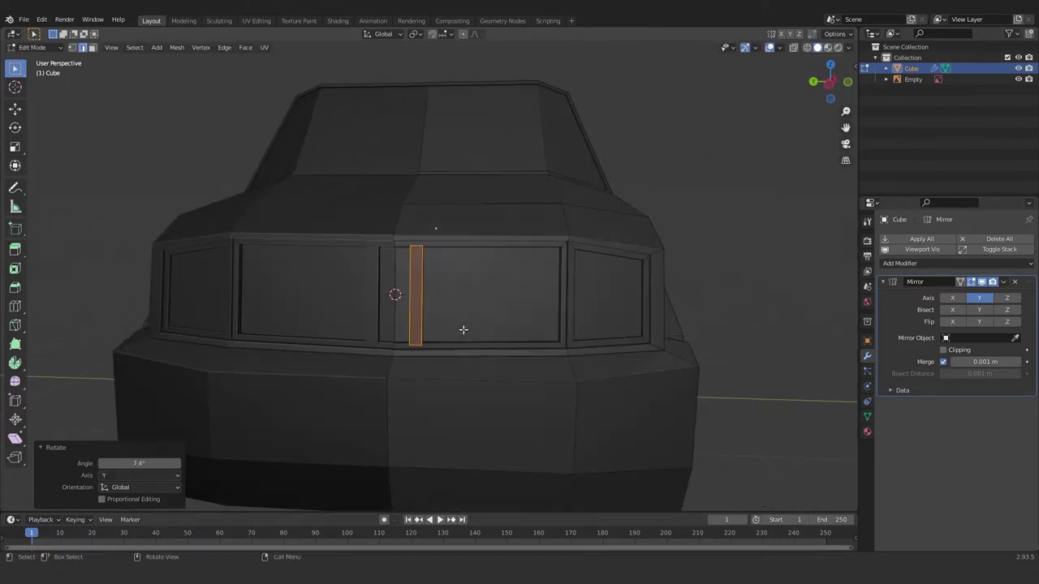
{"action": "key", "text": "r"}
{"action": "key", "text": "x"}
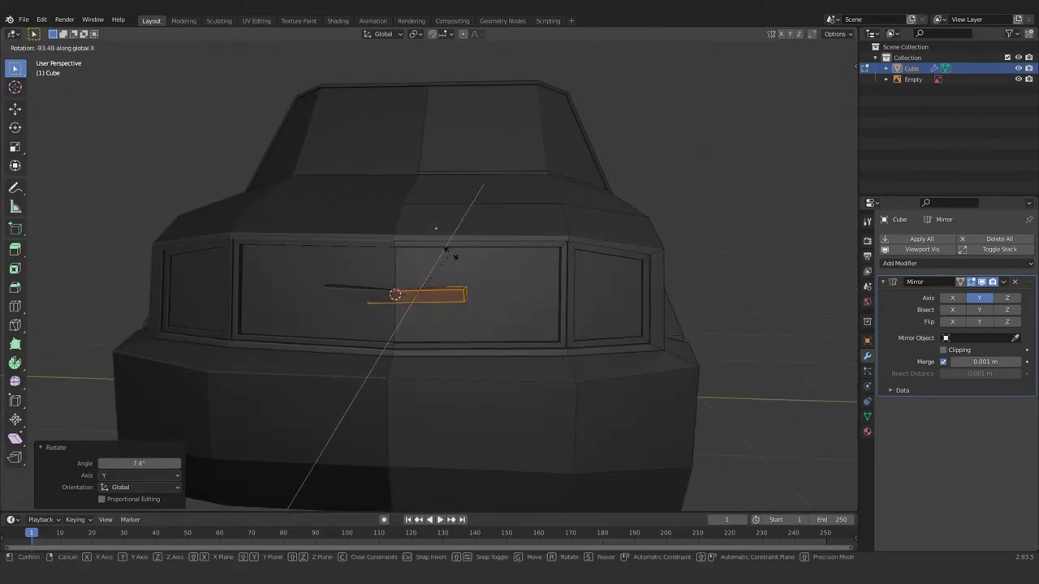
{"action": "type", "text": "980"}
{"action": "key", "text": "Escape"}
{"action": "middle_click_drag", "start_coordinate": [446, 250], "coordinate": [467, 252], "text": "alt"}
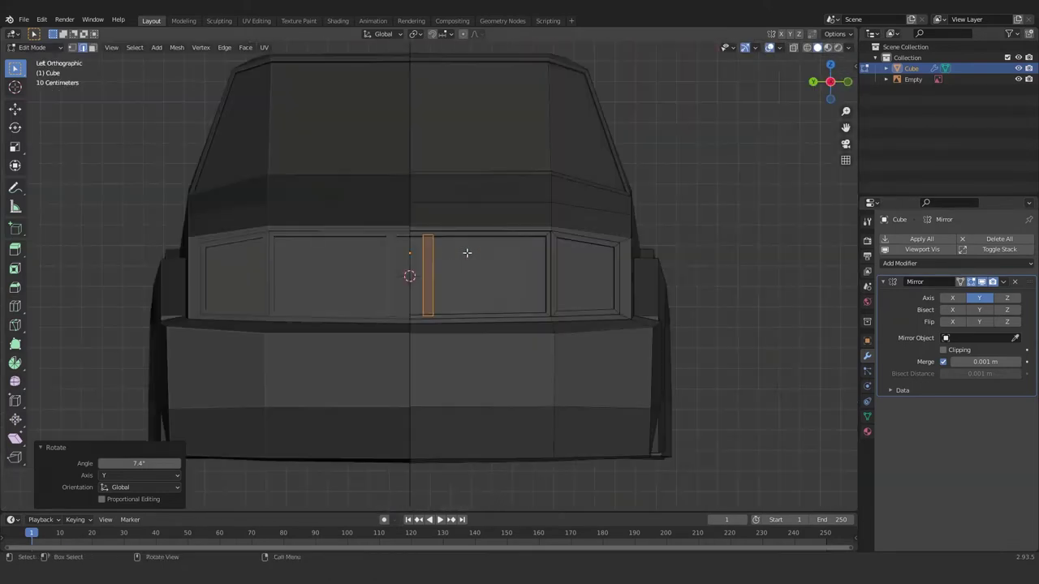
{"action": "type", "text": "90"}
{"action": "key", "text": "Return"}
- Enable Mirror Clipping, move the strip to the centre line, and stretch it along X while thinning it in Z
{"action": "left_click", "coordinate": [942, 350]}
{"action": "key", "text": "g"}
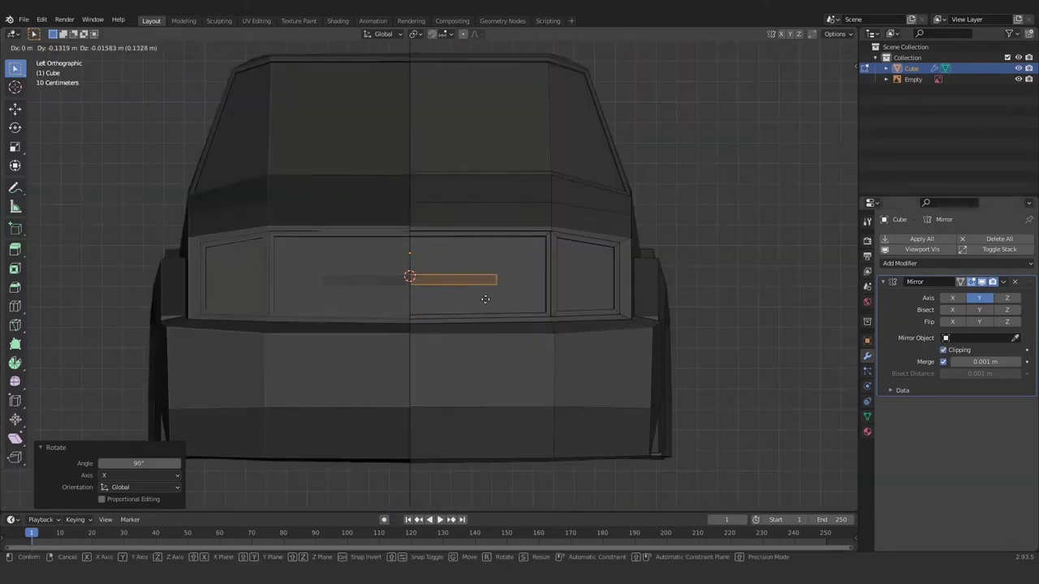
{"action": "left_click", "coordinate": [536, 289]}
{"action": "middle_click_drag", "start_coordinate": [535, 289], "coordinate": [456, 328]}
{"action": "key", "text": "s"}
{"action": "key", "text": "x"}
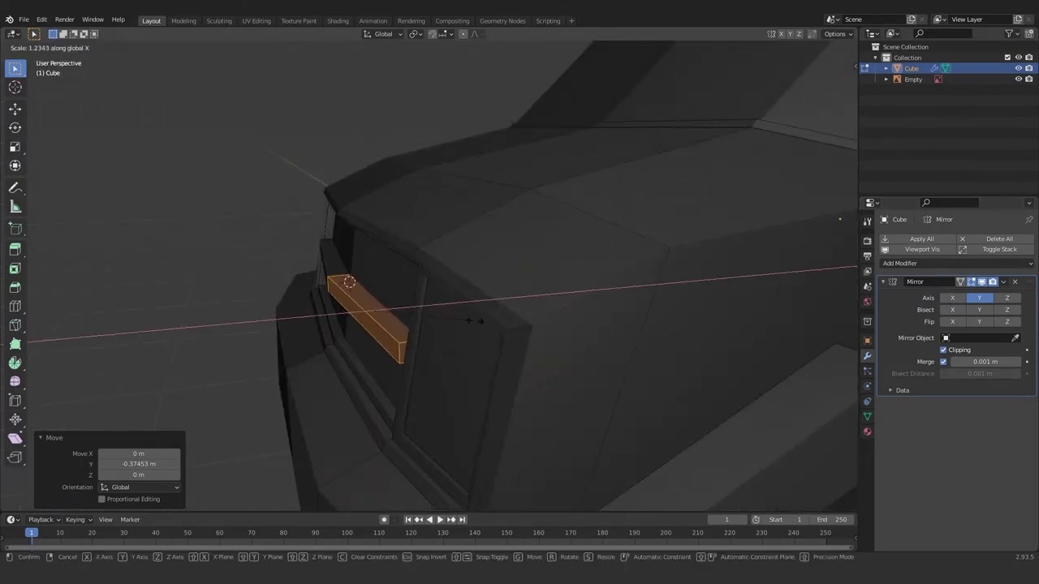
{"action": "key", "text": "z"}
{"action": "left_click", "coordinate": [487, 318]}
- Tilt the slat backward about -24.5° in side view to match the grille
{"action": "key", "text": "KP_1"}
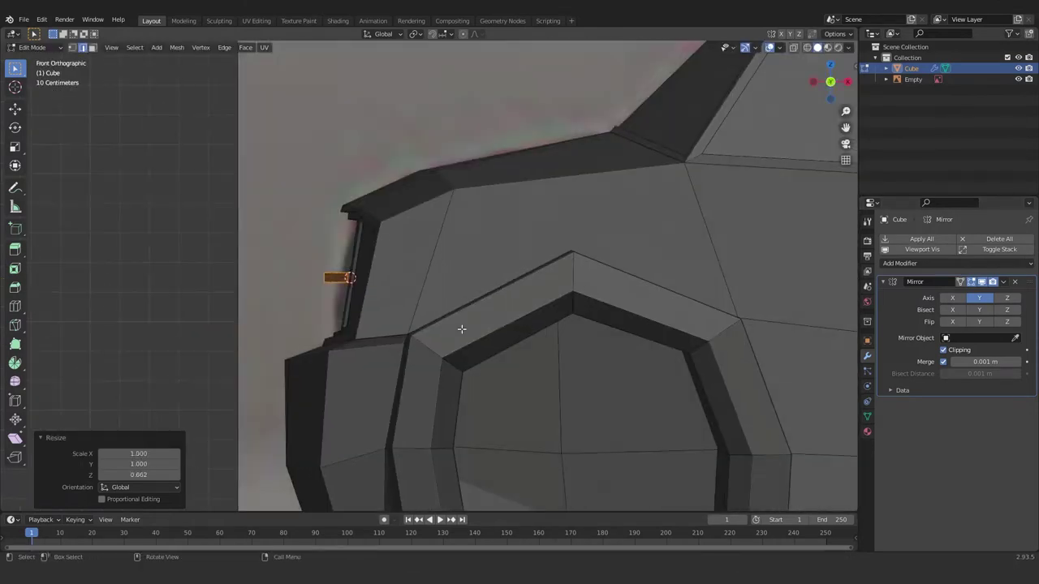
{"action": "middle_click_drag", "start_coordinate": [463, 325], "coordinate": [526, 324], "text": "shift"}
{"action": "left_click", "coordinate": [526, 288]}
{"action": "key", "text": "ctrl+KP_3"}
{"action": "key", "text": "KP_1"}
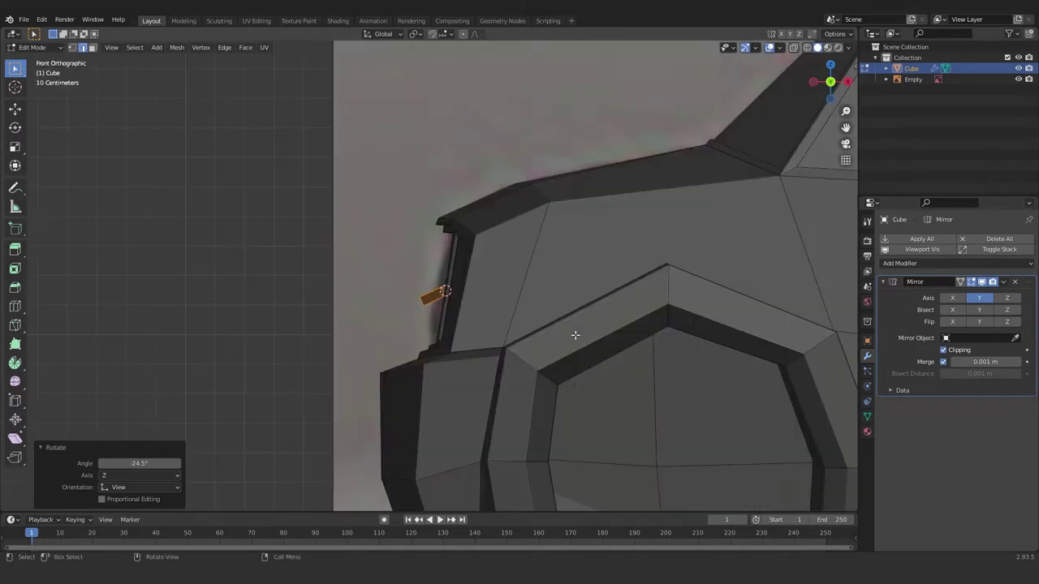
{"action": "key", "text": "ctrl+KP_3"}
- Duplicate the slat upward along Z to stack copies above it
{"action": "key", "text": "g"}
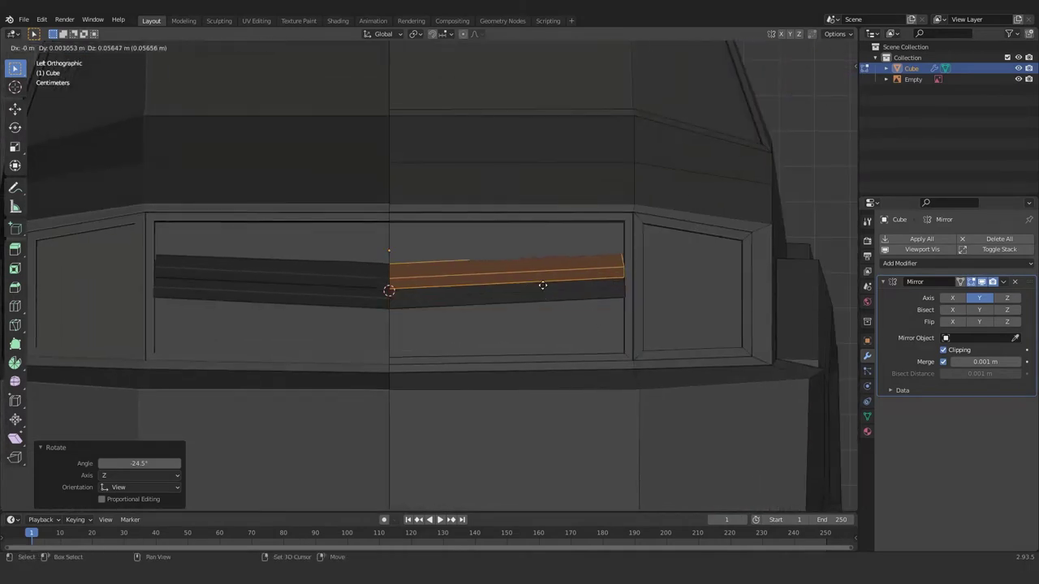
{"action": "left_click", "coordinate": [541, 283]}
{"action": "key", "text": "shift+d"}
{"action": "key", "text": "z"}
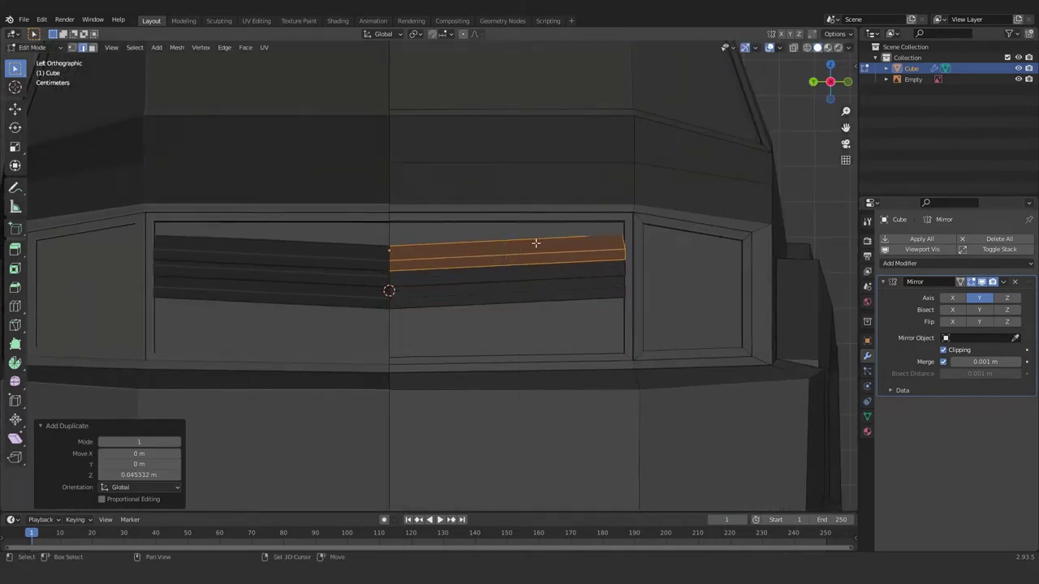
{"action": "key", "text": "shift+d"}
{"action": "key", "text": "z"}
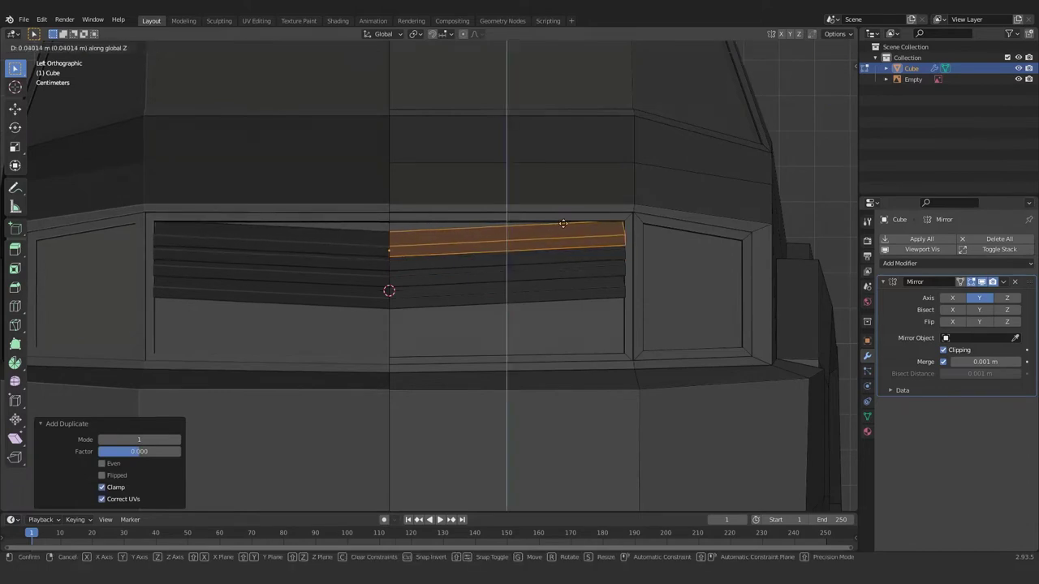
{"action": "left_click", "coordinate": [564, 223]}
{"action": "scroll", "coordinate": [506, 285], "scroll_direction": "down", "scroll_amount": 2}
- Duplicate slats downward along Z to fill the grille to its bottom
{"action": "key", "text": "g"}
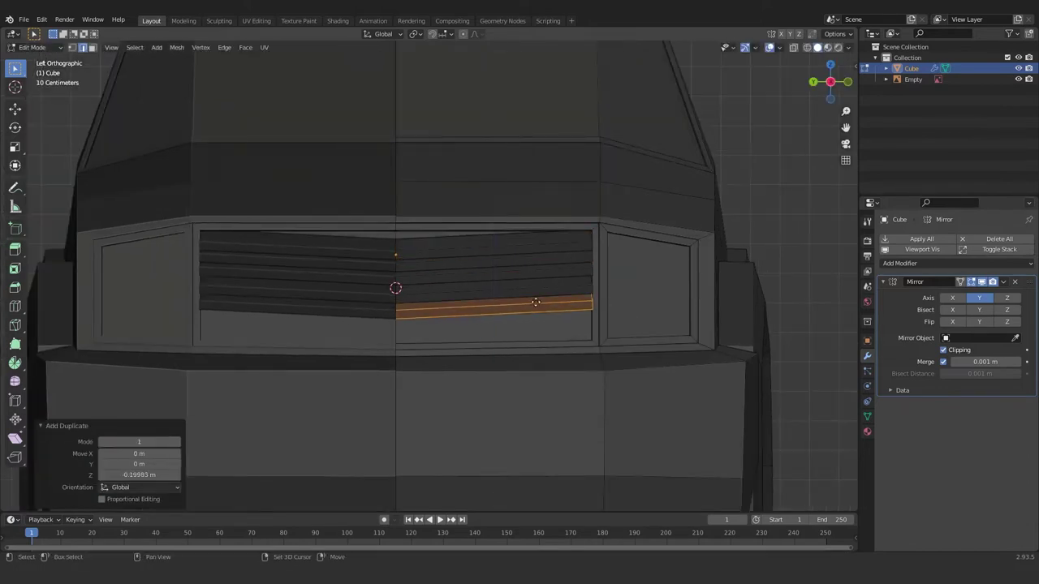
{"action": "key", "text": "shift+d"}
{"action": "key", "text": "z"}
{"action": "key", "text": "Escape"}
{"action": "key", "text": "g"}
{"action": "key", "text": "z"}
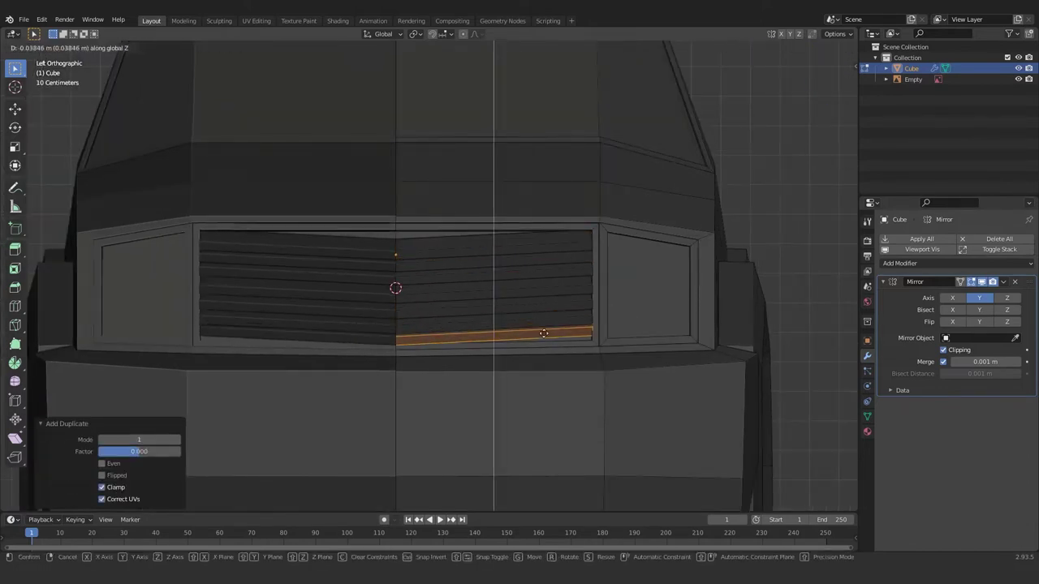
{"action": "left_click", "coordinate": [544, 345]}
- Box-select all the grille slats in X-ray view
{"action": "middle_click_drag", "start_coordinate": [649, 220], "coordinate": [616, 203], "text": "shift"}
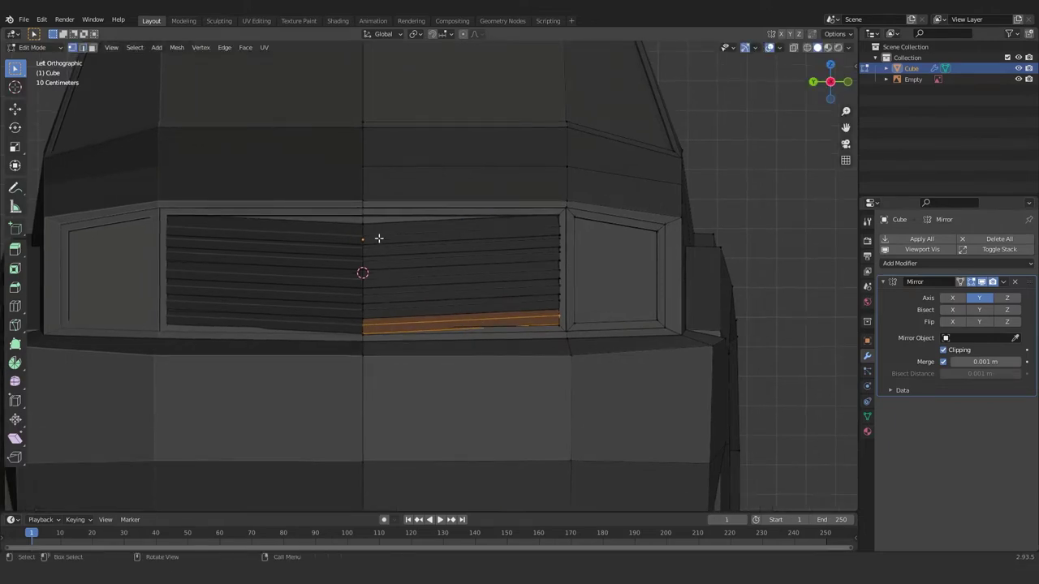
{"action": "key", "text": "alt+z"}
{"action": "left_click_drag", "start_coordinate": [391, 341], "coordinate": [313, 287]}
{"action": "key", "text": "alt+z"}
{"action": "mouse_move", "coordinate": [384, 359]}
{"action": "middle_mouse_down"}
{"action": "mouse_move", "coordinate": [434, 330]}
{"action": "mouse_move", "coordinate": [416, 325]}
{"action": "mouse_move", "coordinate": [471, 367]}
{"action": "mouse_move", "coordinate": [382, 366]}
{"action": "middle_mouse_up"}
{"action": "scroll", "coordinate": [434, 329], "scroll_direction": "up", "scroll_amount": 3}
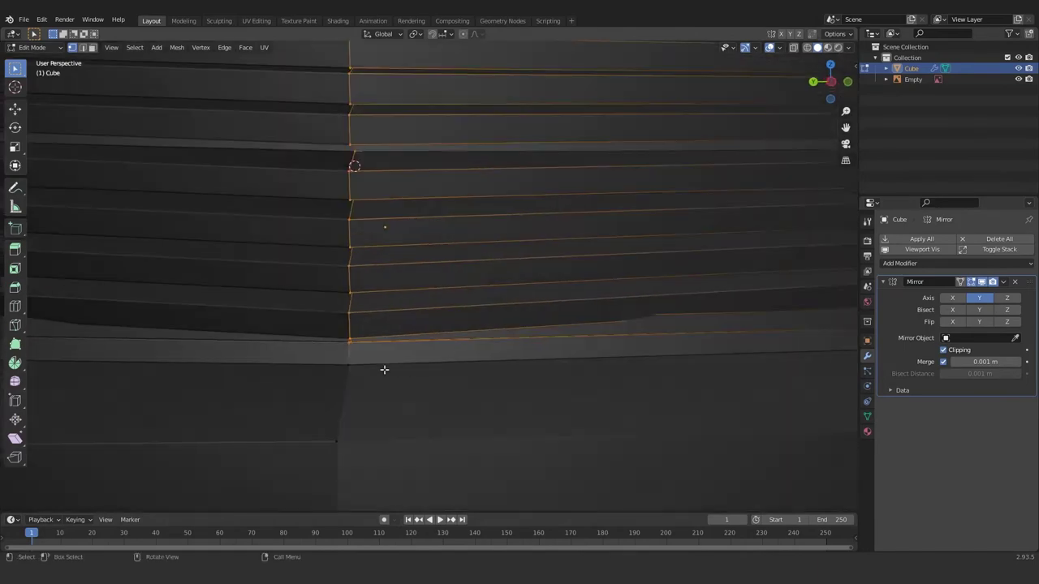
- Select all slats in X-ray and scale them up by 1.058
{"action": "key", "text": "alt+z"}
{"action": "left_click_drag", "start_coordinate": [367, 372], "coordinate": [329, 341]}
{"action": "left_click", "coordinate": [684, 351]}
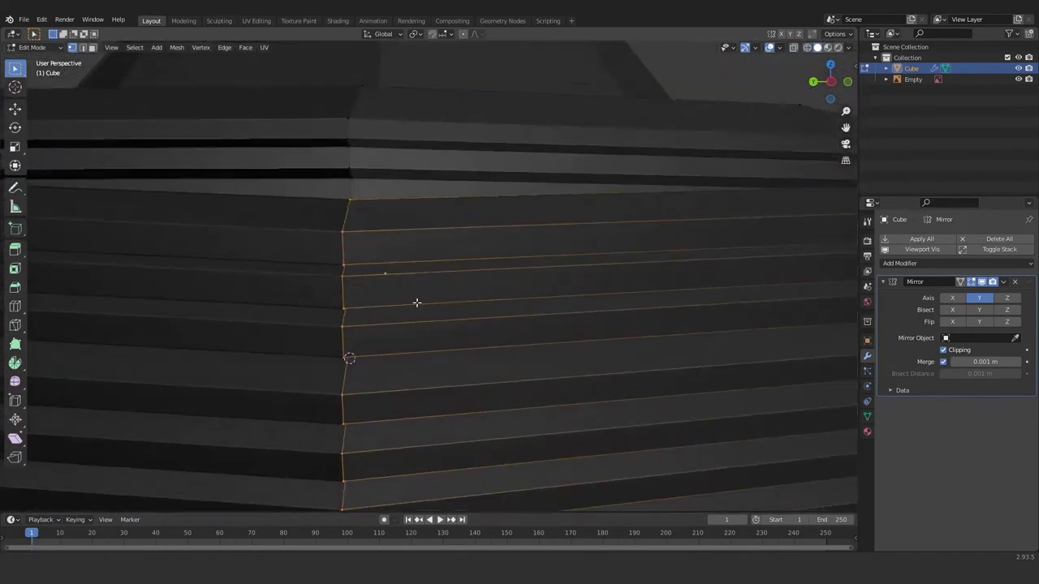
{"action": "middle_click_drag", "start_coordinate": [415, 301], "coordinate": [436, 349]}
{"action": "key", "text": "KP_1"}
{"action": "key", "text": "ctrl+KP_3"}
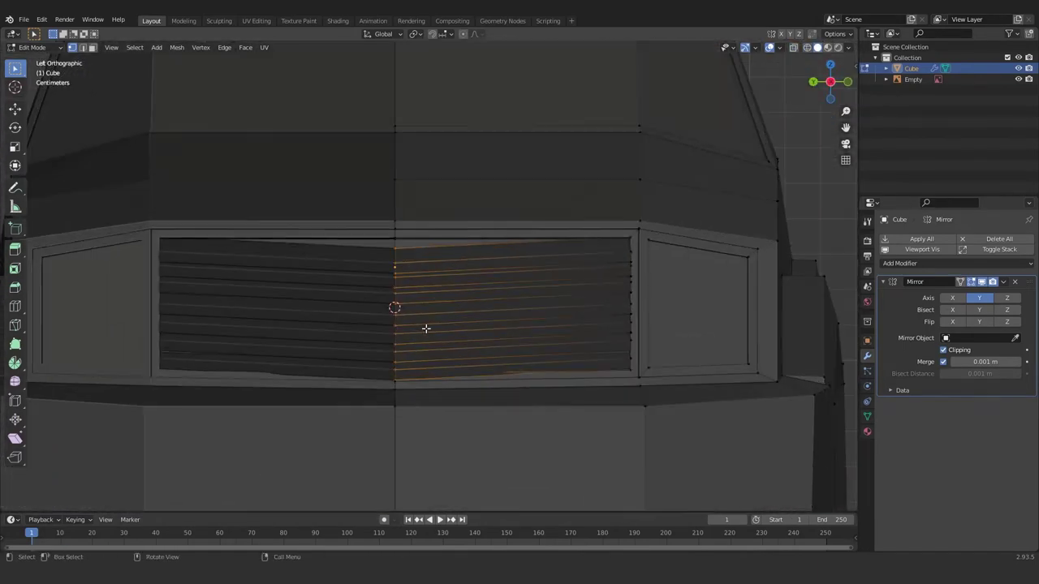
{"action": "key", "text": "s"}
{"action": "left_click", "coordinate": [415, 327]}
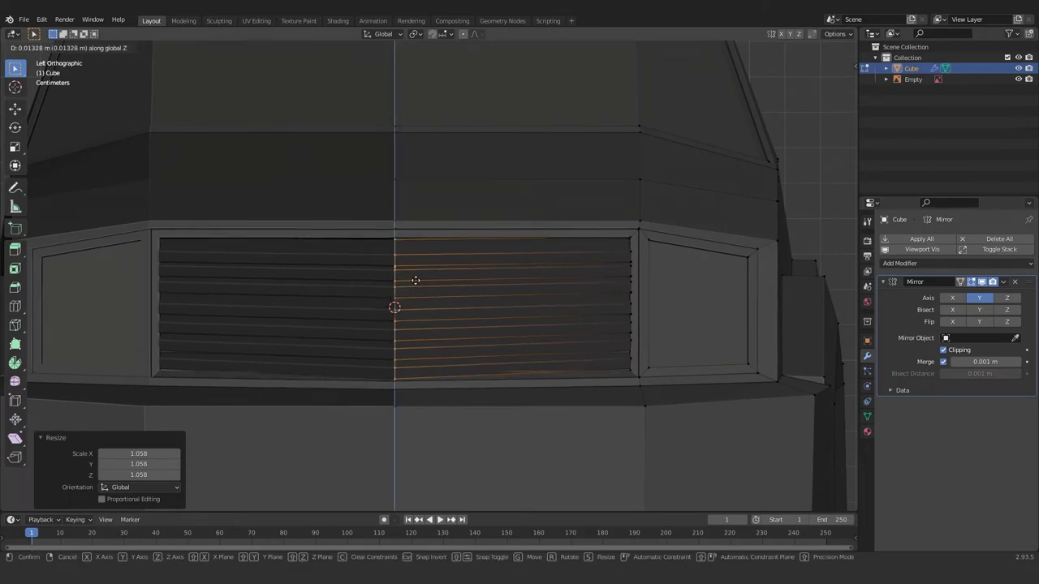
- Move the slats vertically and shift them forward to fit the grille frame
{"action": "mouse_move", "coordinate": [446, 329]}
{"action": "middle_mouse_down"}
{"action": "mouse_move", "coordinate": [447, 389]}
{"action": "mouse_move", "coordinate": [447, 366]}
{"action": "mouse_move", "coordinate": [480, 395]}
{"action": "mouse_move", "coordinate": [479, 379]}
{"action": "middle_mouse_up"}
{"action": "key", "text": "ctrl+KP_3"}
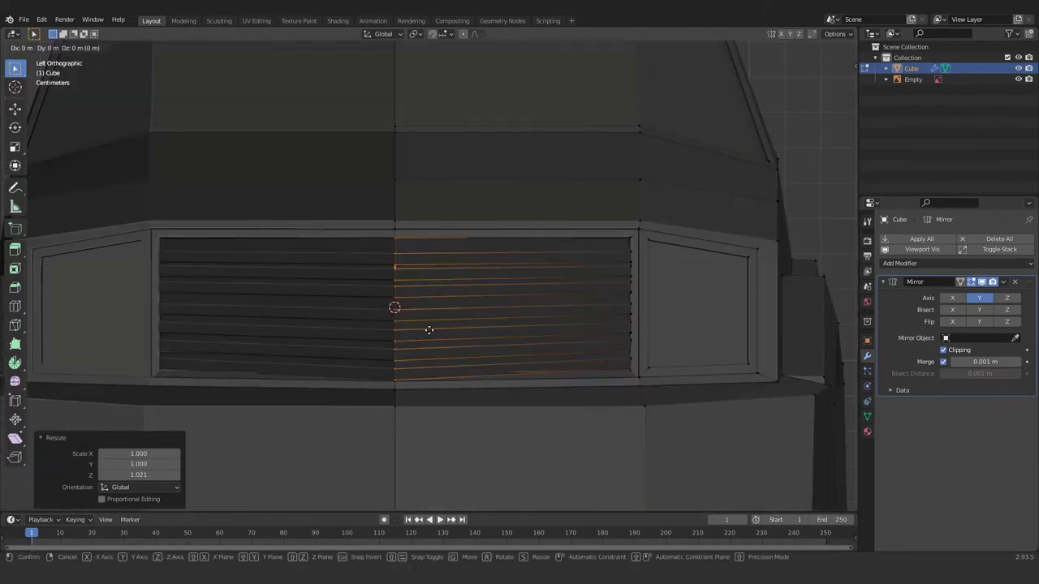
{"action": "left_click", "coordinate": [434, 345]}
{"action": "scroll", "coordinate": [434, 341], "scroll_direction": "down", "scroll_amount": 3}
{"action": "scroll", "coordinate": [430, 341], "scroll_direction": "down", "scroll_amount": 3}
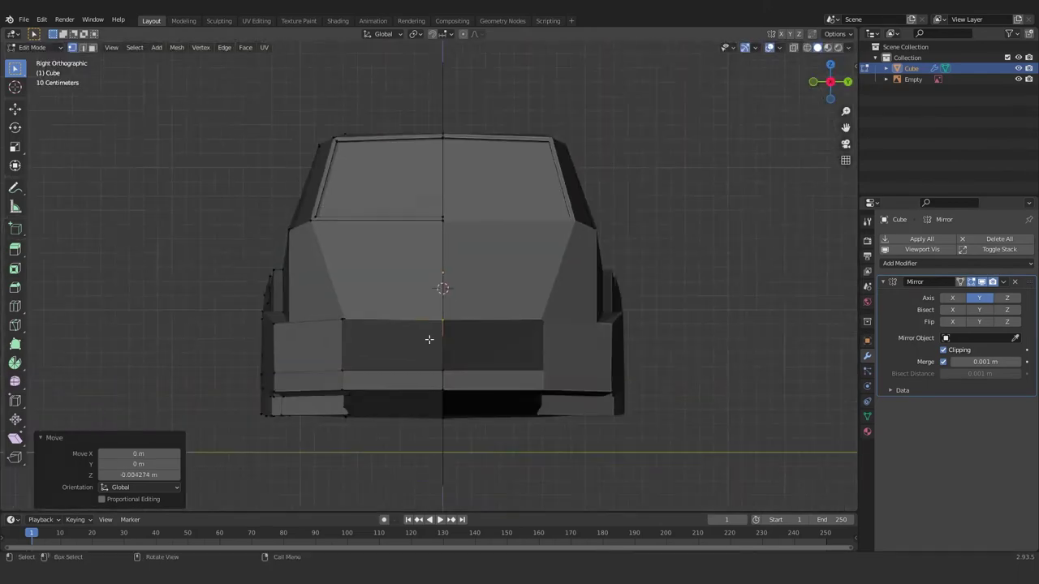
{"action": "key", "text": "KP_1"}
{"action": "scroll", "coordinate": [426, 317], "scroll_direction": "up", "scroll_amount": 4}
{"action": "scroll", "coordinate": [423, 290], "scroll_direction": "up", "scroll_amount": 3}
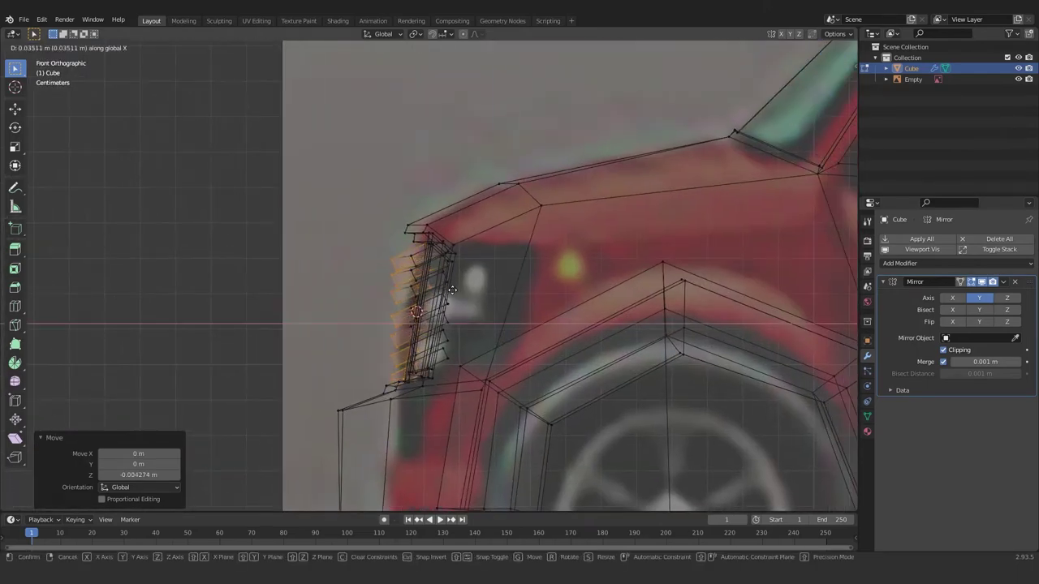
{"action": "left_click", "coordinate": [489, 283]}
- Raise the slats slightly along Z and angle them about 3° to match the grille
{"action": "mouse_move", "coordinate": [490, 282]}
{"action": "middle_mouse_down"}
{"action": "mouse_move", "coordinate": [527, 344]}
{"action": "mouse_move", "coordinate": [466, 317]}
{"action": "middle_mouse_up"}
{"action": "key", "text": "g"}
{"action": "key", "text": "z"}
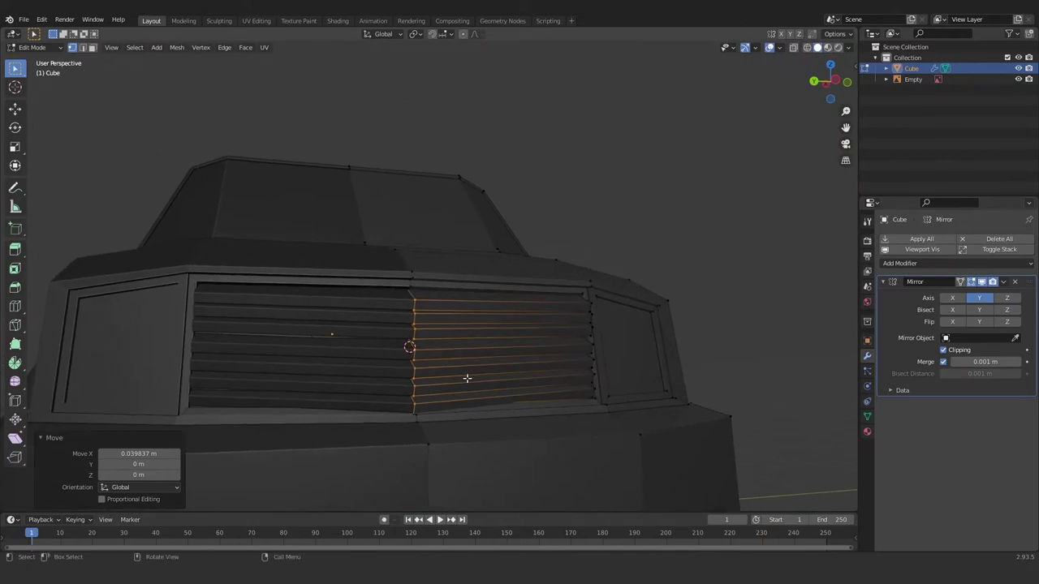
{"action": "left_click", "coordinate": [469, 358]}
{"action": "mouse_move", "coordinate": [468, 358]}
{"action": "middle_mouse_down"}
{"action": "mouse_move", "coordinate": [343, 364]}
{"action": "mouse_move", "coordinate": [561, 359]}
{"action": "mouse_move", "coordinate": [538, 395]}
{"action": "mouse_move", "coordinate": [597, 404]}
{"action": "mouse_move", "coordinate": [580, 396]}
{"action": "middle_mouse_up"}
{"action": "key", "text": "Escape"}
{"action": "scroll", "coordinate": [538, 394], "scroll_direction": "up", "scroll_amount": 3}
- Select the entire bottom slat using connected selection
{"action": "key", "text": "Tab"}
{"action": "key", "text": "Tab"}
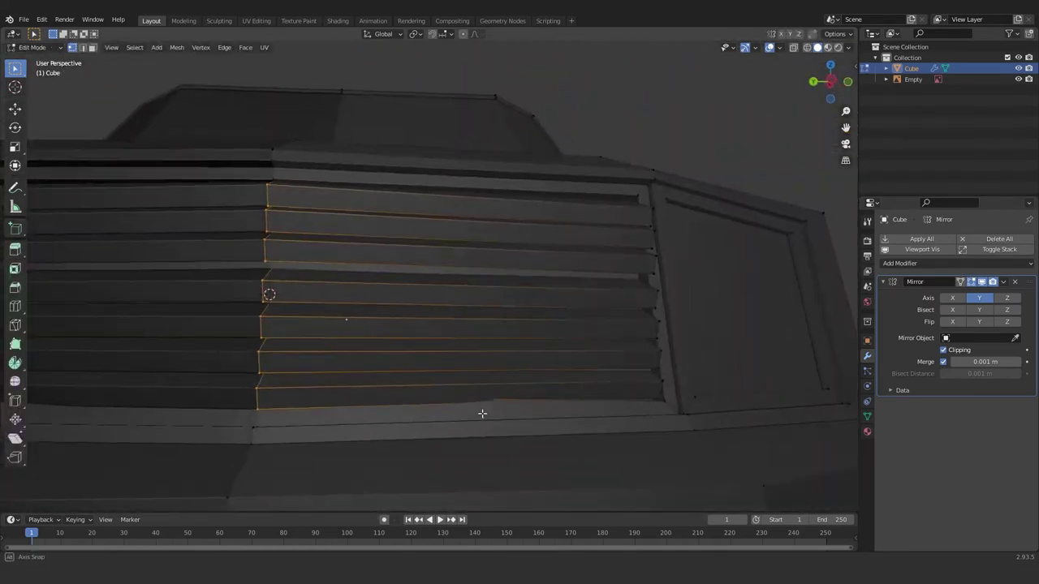
{"action": "mouse_move", "coordinate": [482, 413]}
{"action": "middle_mouse_down"}
{"action": "mouse_move", "coordinate": [320, 419]}
{"action": "mouse_move", "coordinate": [520, 412]}
{"action": "mouse_move", "coordinate": [545, 401]}
{"action": "mouse_move", "coordinate": [283, 366]}
{"action": "middle_mouse_up"}
{"action": "left_click", "coordinate": [520, 413]}
{"action": "key", "text": "ctrl+l"}
{"action": "key", "text": "ctrl+z"}
{"action": "key", "text": "ctrl+l"}
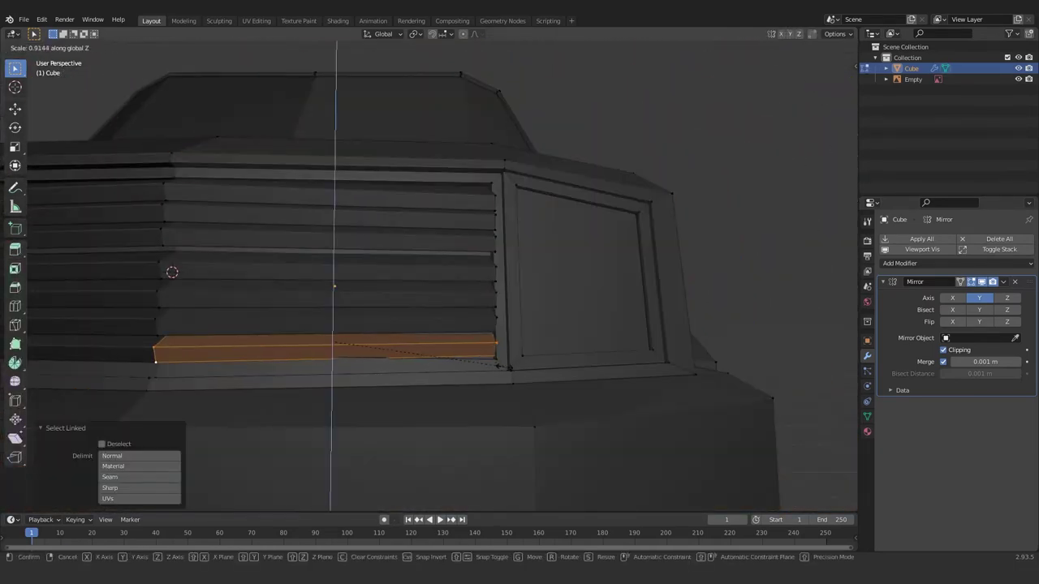
- Flatten, slightly tilt and lower the bottom grille slat
{"action": "left_click", "coordinate": [485, 358]}
{"action": "mouse_move", "coordinate": [485, 358]}
{"action": "middle_mouse_down"}
{"action": "mouse_move", "coordinate": [510, 353]}
{"action": "mouse_move", "coordinate": [496, 377]}
{"action": "middle_mouse_up"}
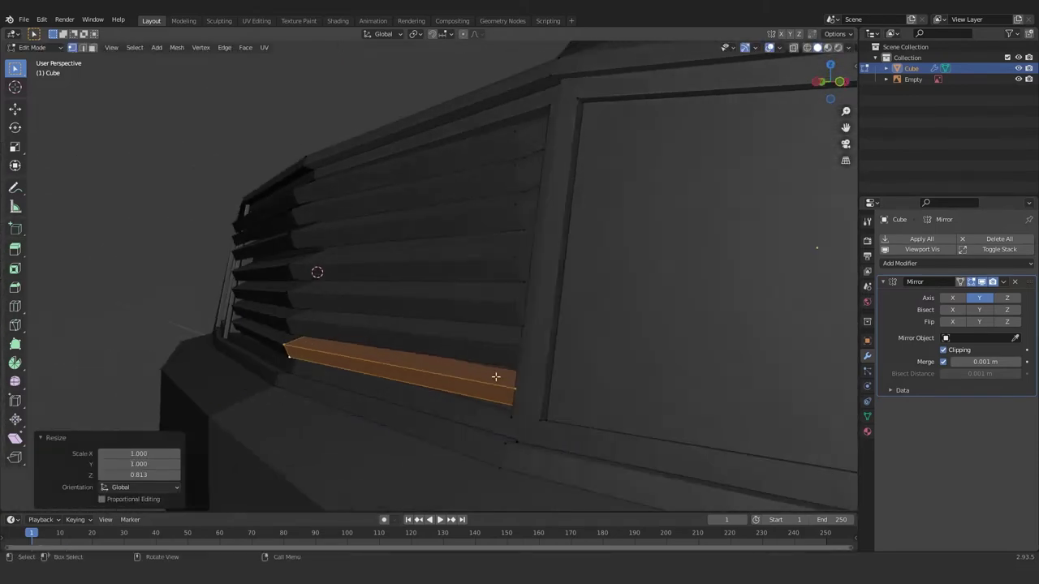
{"action": "left_click", "coordinate": [590, 382]}
{"action": "left_click", "coordinate": [591, 351]}
{"action": "mouse_move", "coordinate": [591, 351]}
{"action": "middle_mouse_down"}
{"action": "mouse_move", "coordinate": [562, 360]}
{"action": "mouse_move", "coordinate": [489, 326]}
{"action": "mouse_move", "coordinate": [511, 310]}
{"action": "mouse_move", "coordinate": [555, 308]}
{"action": "middle_mouse_up"}
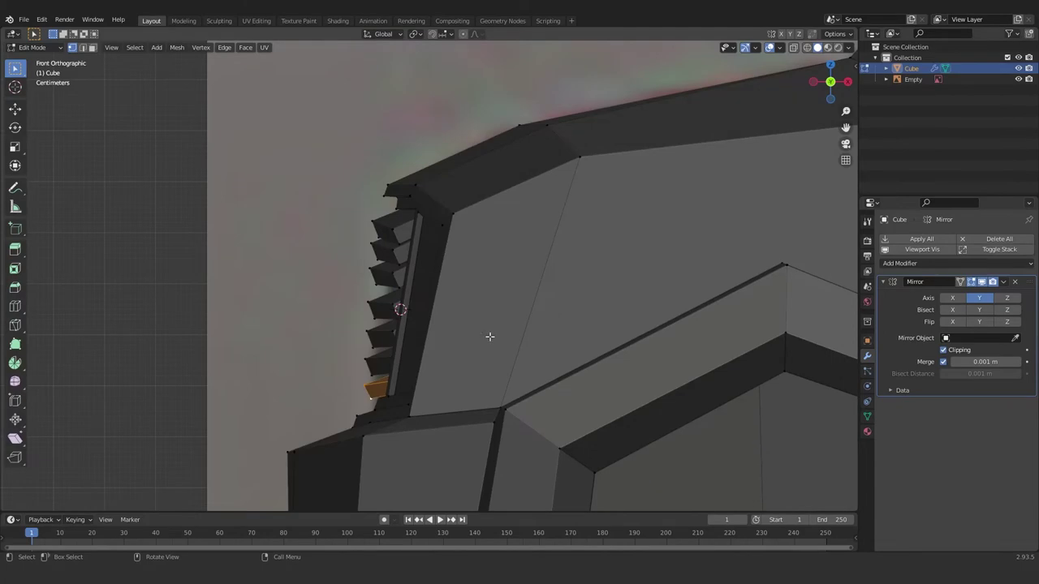
{"action": "middle_click_drag", "start_coordinate": [489, 337], "coordinate": [244, 308]}
- Turn on see-through shading and add more grille slats to the selection
{"action": "key", "text": "alt+z"}
{"action": "left_click_drag", "start_coordinate": [244, 308], "coordinate": [550, 417]}
{"action": "mouse_move", "coordinate": [550, 417]}
{"action": "middle_mouse_down"}
{"action": "mouse_move", "coordinate": [522, 359]}
{"action": "mouse_move", "coordinate": [505, 410]}
{"action": "mouse_move", "coordinate": [534, 406]}
{"action": "mouse_move", "coordinate": [458, 396]}
{"action": "mouse_move", "coordinate": [506, 385]}
{"action": "mouse_move", "coordinate": [398, 395]}
{"action": "mouse_move", "coordinate": [666, 336]}
{"action": "mouse_move", "coordinate": [457, 360]}
{"action": "middle_mouse_up"}
{"action": "scroll", "coordinate": [550, 366], "scroll_direction": "up", "scroll_amount": 2}
{"action": "scroll", "coordinate": [468, 360], "scroll_direction": "up", "scroll_amount": 4}
{"action": "key", "text": "b"}
{"action": "scroll", "coordinate": [432, 369], "scroll_direction": "down", "scroll_amount": 4}
{"action": "scroll", "coordinate": [665, 336], "scroll_direction": "down", "scroll_amount": 2}
{"action": "scroll", "coordinate": [457, 360], "scroll_direction": "up", "scroll_amount": 5}
{"action": "scroll", "coordinate": [383, 335], "scroll_direction": "up", "scroll_amount": 2}
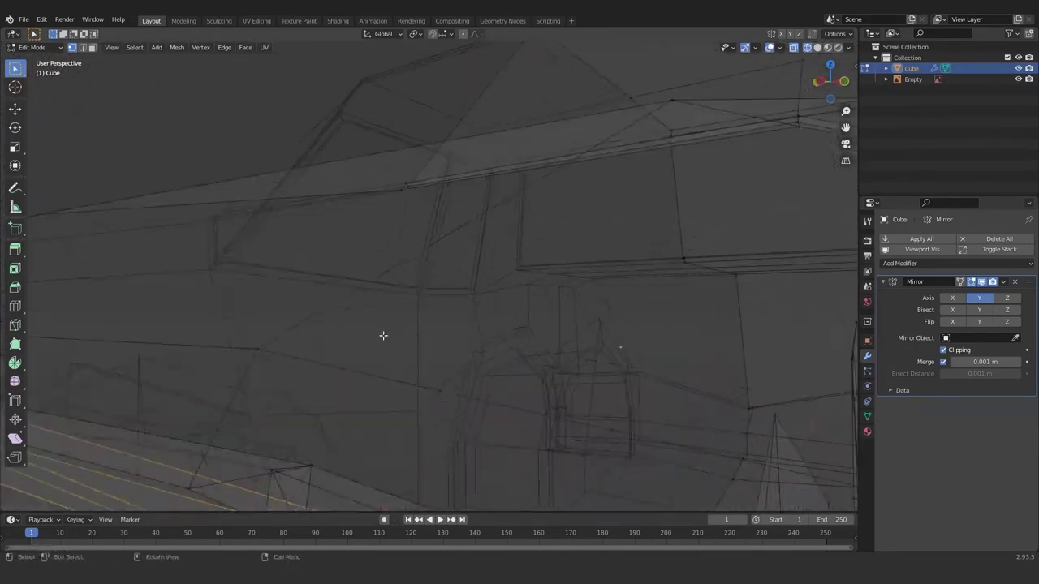
- Box-select the grille slats, return to solid shading, and tilt them
{"action": "middle_click_drag", "start_coordinate": [383, 335], "coordinate": [441, 275]}
{"action": "key", "text": "b"}
{"action": "scroll", "coordinate": [374, 355], "scroll_direction": "down", "scroll_amount": 3}
{"action": "mouse_move", "coordinate": [382, 382]}
{"action": "middle_mouse_down"}
{"action": "mouse_move", "coordinate": [481, 379]}
{"action": "mouse_move", "coordinate": [491, 364]}
{"action": "mouse_move", "coordinate": [462, 371]}
{"action": "mouse_move", "coordinate": [480, 349]}
{"action": "middle_mouse_up"}
{"action": "key", "text": "alt+z"}
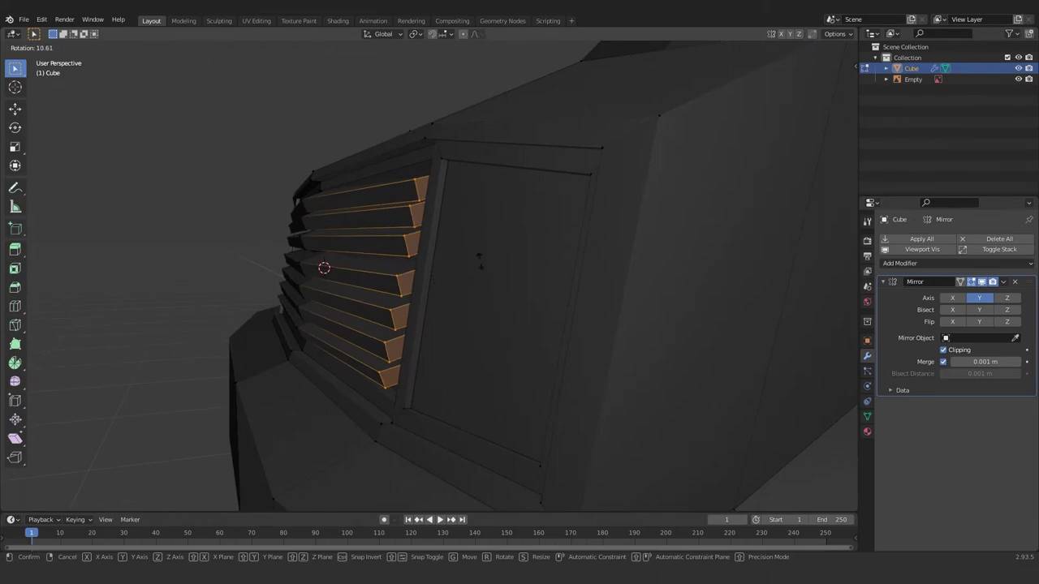
{"action": "key", "text": "Return"}
{"action": "middle_click_drag", "start_coordinate": [420, 338], "coordinate": [420, 338]}
- Narrow the grille slats to 0.724 of their width along X
{"action": "key", "text": "Tab"}
{"action": "scroll", "coordinate": [378, 339], "scroll_direction": "down", "scroll_amount": 3}
{"action": "scroll", "coordinate": [591, 376], "scroll_direction": "up", "scroll_amount": 4}
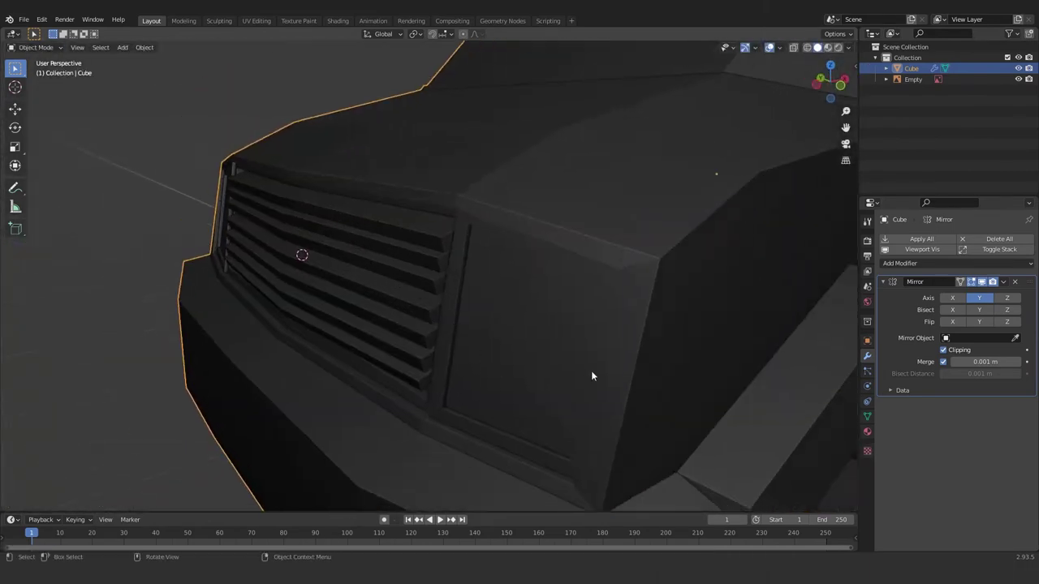
{"action": "key", "text": "Tab"}
{"action": "key", "text": "s"}
{"action": "left_click", "coordinate": [602, 378]}
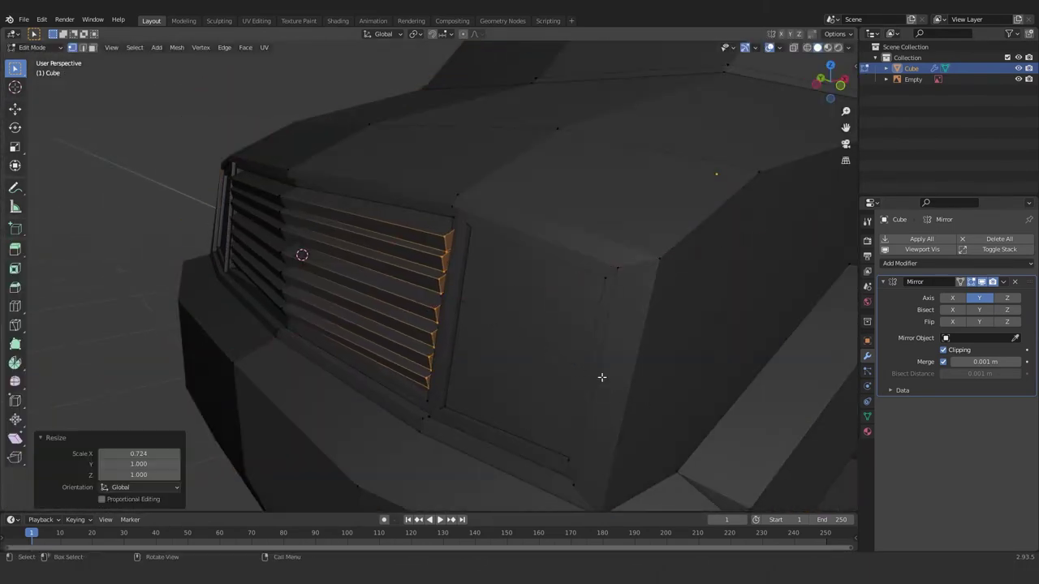
{"action": "right_click", "coordinate": [591, 378]}
{"action": "mouse_move", "coordinate": [591, 377]}
{"action": "middle_mouse_down"}
{"action": "mouse_move", "coordinate": [487, 360]}
{"action": "mouse_move", "coordinate": [544, 346]}
{"action": "middle_mouse_up"}
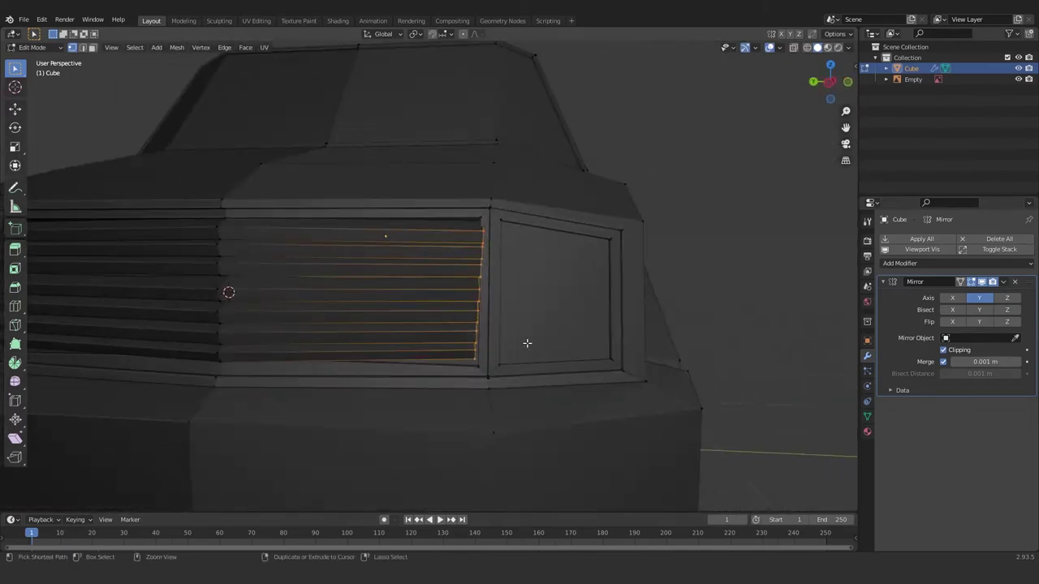
- Select all connected slat geometry (Ctrl+L) and nudge it about 0.015 m along X
{"action": "key", "text": "Tab"}
{"action": "mouse_move", "coordinate": [463, 343]}
{"action": "middle_mouse_down"}
{"action": "mouse_move", "coordinate": [406, 365]}
{"action": "mouse_move", "coordinate": [448, 343]}
{"action": "middle_mouse_up"}
{"action": "key", "text": "Tab"}
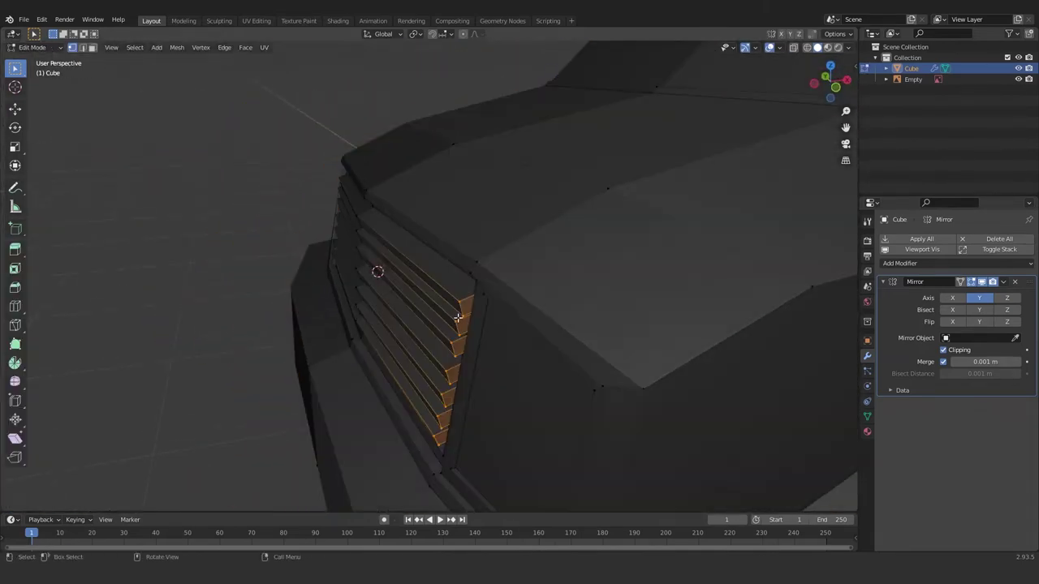
{"action": "key", "text": "ctrl+l"}
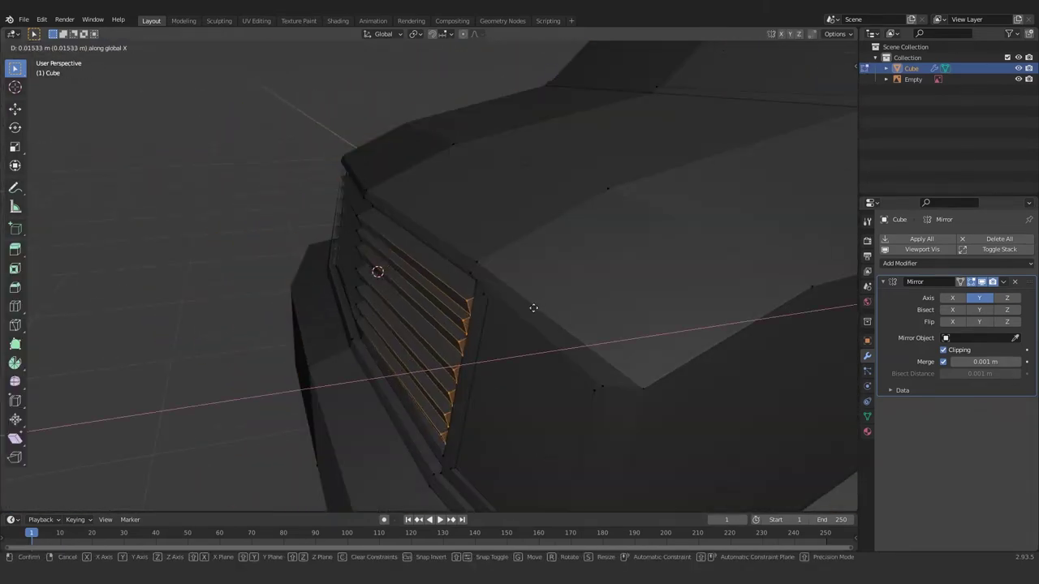
{"action": "left_click", "coordinate": [604, 285]}
{"action": "mouse_move", "coordinate": [604, 286]}
{"action": "middle_mouse_down"}
{"action": "mouse_move", "coordinate": [461, 348]}
{"action": "mouse_move", "coordinate": [419, 329]}
{"action": "mouse_move", "coordinate": [476, 340]}
{"action": "mouse_move", "coordinate": [348, 338]}
{"action": "mouse_move", "coordinate": [412, 341]}
{"action": "mouse_move", "coordinate": [378, 330]}
{"action": "middle_mouse_up"}
- Return to Object Mode and orbit around the whole truck to check the grille
{"action": "scroll", "coordinate": [378, 344], "scroll_direction": "down", "scroll_amount": 3}
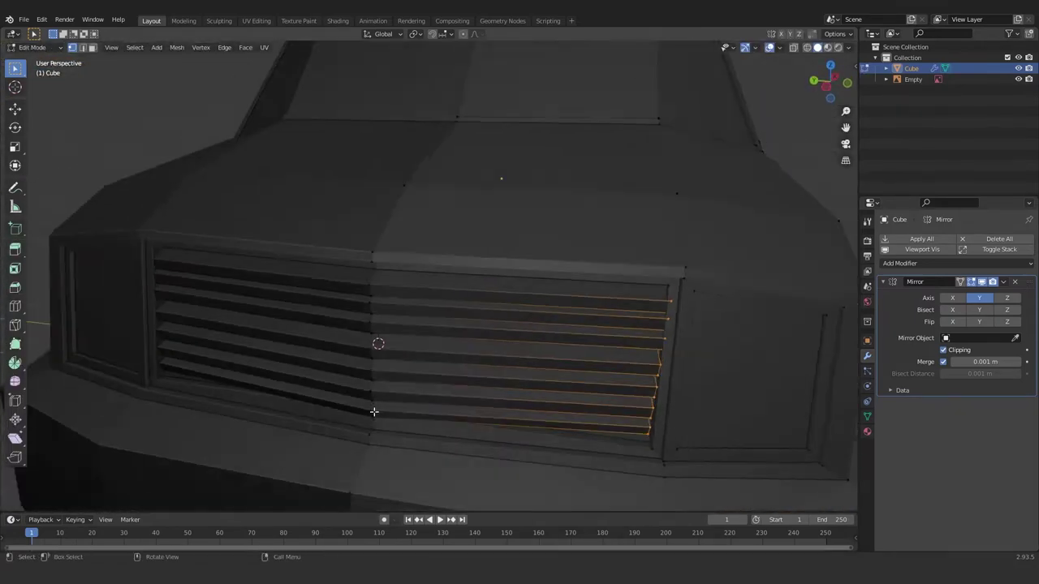
{"action": "scroll", "coordinate": [378, 343], "scroll_direction": "down", "scroll_amount": 4}
{"action": "key", "text": "Tab"}
{"action": "mouse_move", "coordinate": [503, 339]}
{"action": "middle_mouse_down"}
{"action": "mouse_move", "coordinate": [417, 341]}
{"action": "mouse_move", "coordinate": [536, 307]}
{"action": "mouse_move", "coordinate": [413, 334]}
{"action": "mouse_move", "coordinate": [421, 338]}
{"action": "middle_mouse_up"}
- In front view with see-through shading, move the rear body vertex along X
{"action": "key", "text": "KP_1"}
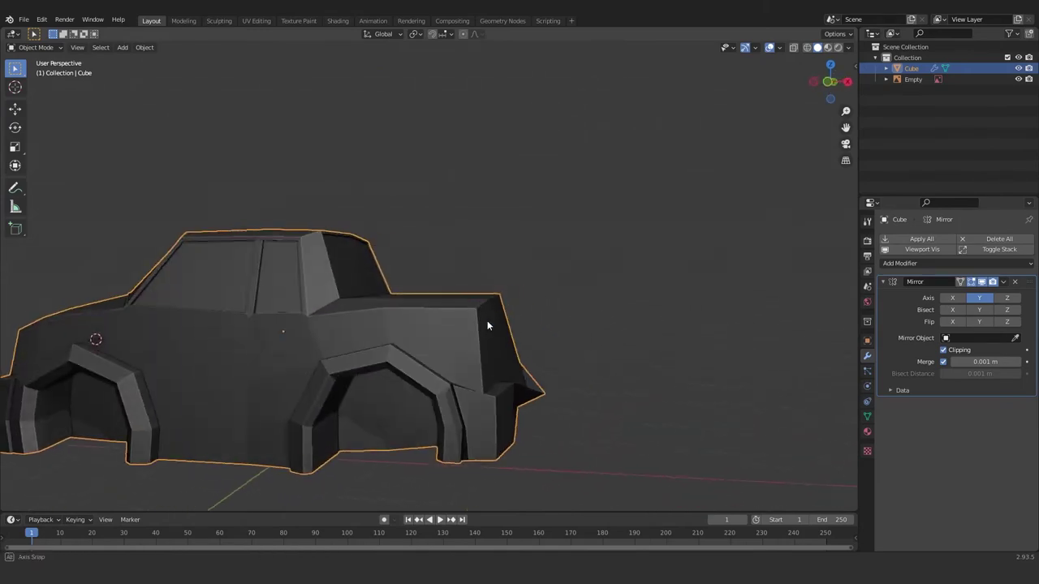
{"action": "key", "text": "alt+z"}
{"action": "key", "text": "Tab"}
{"action": "key", "text": "alt+z"}
{"action": "mouse_move", "coordinate": [552, 391]}
{"action": "middle_mouse_down"}
{"action": "mouse_move", "coordinate": [517, 376]}
{"action": "mouse_move", "coordinate": [383, 390]}
{"action": "mouse_move", "coordinate": [480, 389]}
{"action": "middle_mouse_up"}
{"action": "key", "text": "KP_1"}
{"action": "key", "text": "alt+z"}
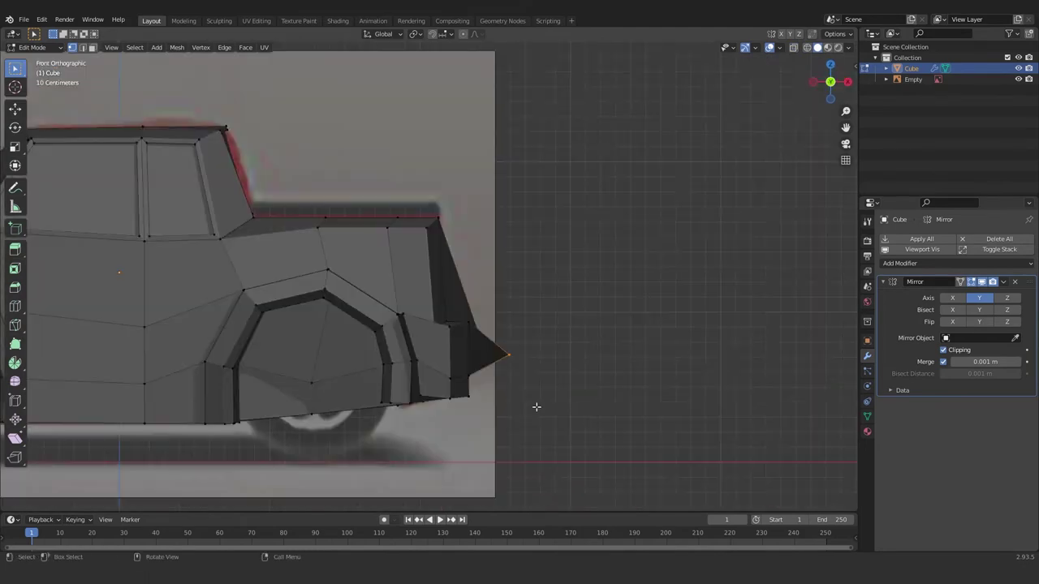
{"action": "key", "text": "g"}
{"action": "left_click", "coordinate": [447, 345]}
{"action": "key", "text": "alt+z"}
{"action": "mouse_move", "coordinate": [446, 345]}
{"action": "middle_mouse_down"}
{"action": "mouse_move", "coordinate": [376, 373]}
{"action": "mouse_move", "coordinate": [446, 366]}
{"action": "middle_mouse_up"}
- Raise the rear vertex along Z and save Car model.blend
{"action": "key", "text": "g"}
{"action": "key", "text": "z"}
{"action": "middle_click_drag", "start_coordinate": [460, 288], "coordinate": [463, 329]}
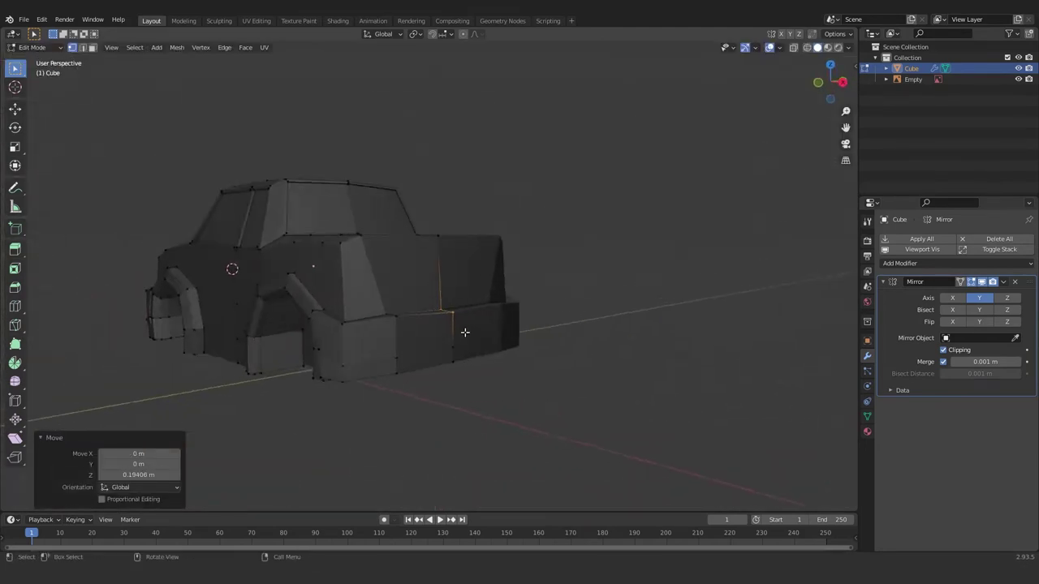
{"action": "key", "text": "Tab"}
{"action": "key", "text": "ctrl+s"}
{"action": "key", "text": "KP_1"}
{"action": "key", "text": "alt+z"}
- Add an edge loop through the rear fender with a loop cut
{"action": "scroll", "coordinate": [563, 298], "scroll_direction": "up", "scroll_amount": 3}
{"action": "scroll", "coordinate": [544, 297], "scroll_direction": "up", "scroll_amount": 2}
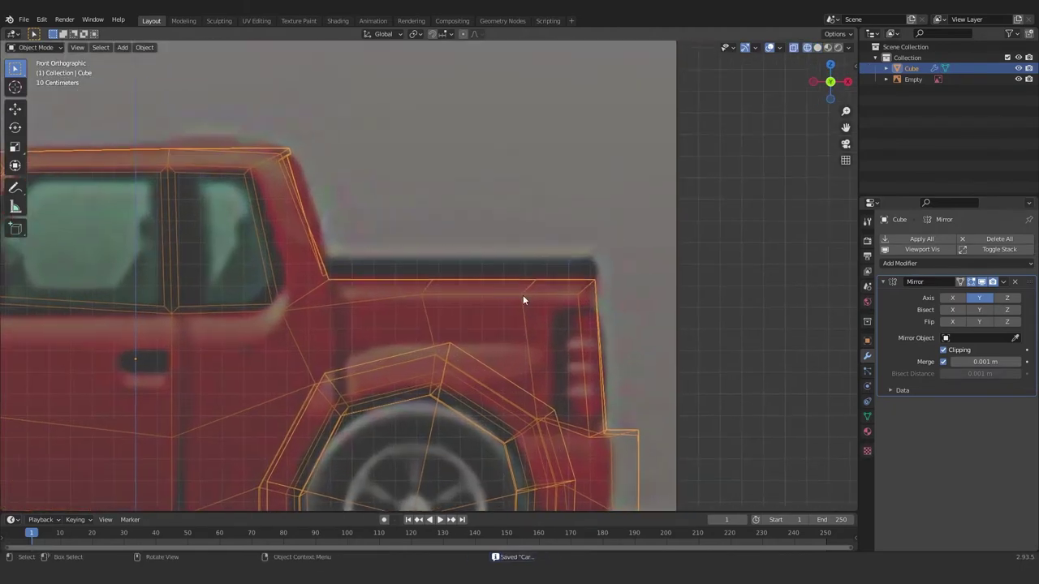
{"action": "scroll", "coordinate": [409, 290], "scroll_direction": "up", "scroll_amount": 2}
{"action": "key", "text": "Tab"}
{"action": "scroll", "coordinate": [437, 300], "scroll_direction": "up", "scroll_amount": 1}
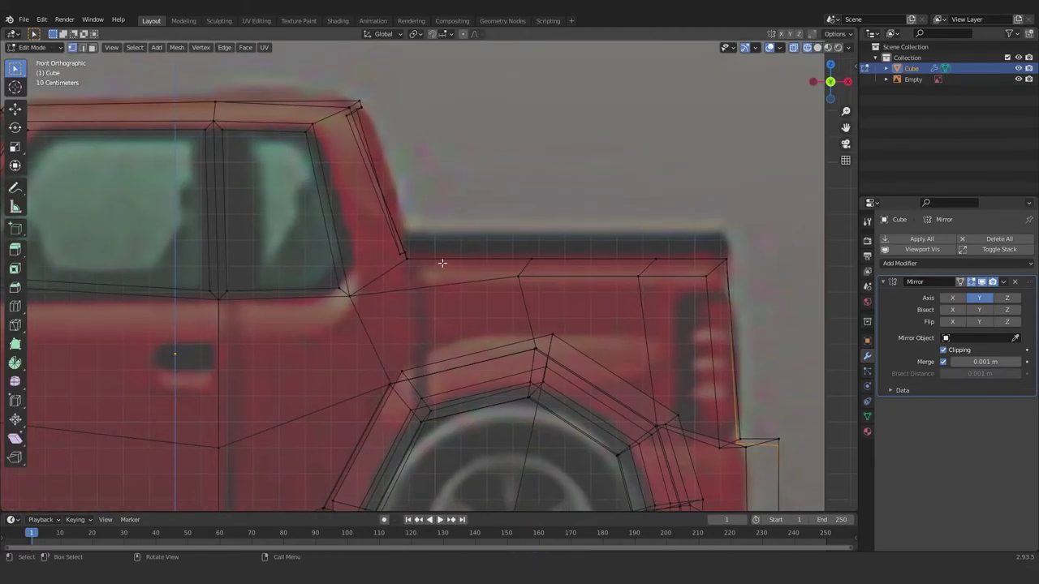
{"action": "scroll", "coordinate": [436, 277], "scroll_direction": "down", "scroll_amount": 2}
{"action": "key", "text": "ctrl+r"}
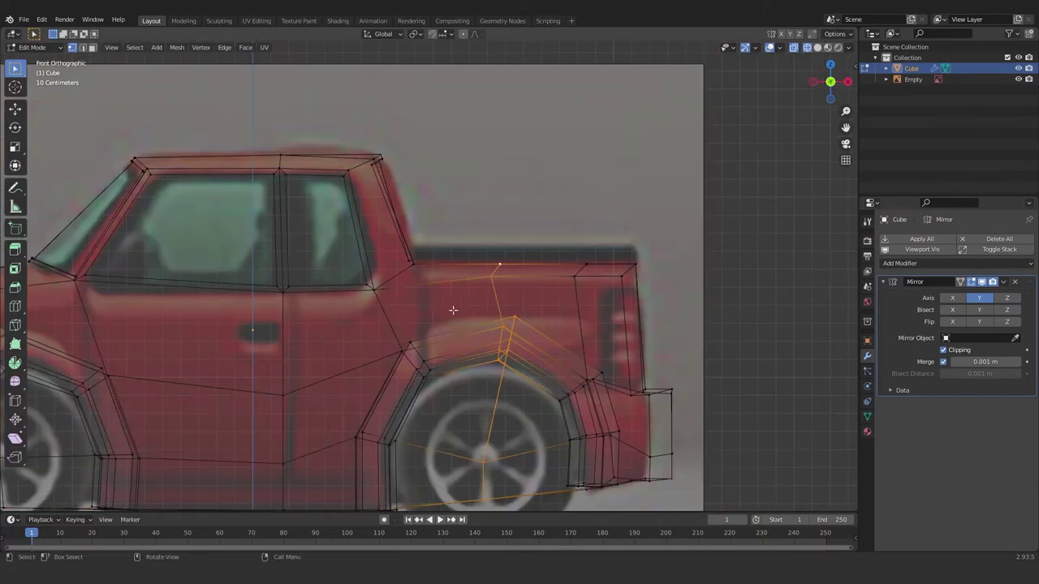
{"action": "key", "text": "Tab"}
{"action": "key", "text": "alt+z"}
{"action": "mouse_move", "coordinate": [534, 310]}
{"action": "middle_mouse_down"}
{"action": "mouse_move", "coordinate": [413, 351]}
{"action": "mouse_move", "coordinate": [452, 325]}
{"action": "middle_mouse_up"}
- Push the selected fender edges sideways along Y
{"action": "key", "text": "Tab"}
{"action": "key", "text": "alt+z"}
{"action": "key", "text": "alt+z"}
{"action": "mouse_move", "coordinate": [457, 378]}
{"action": "middle_mouse_down"}
{"action": "mouse_move", "coordinate": [427, 381]}
{"action": "mouse_move", "coordinate": [444, 388]}
{"action": "middle_mouse_up"}
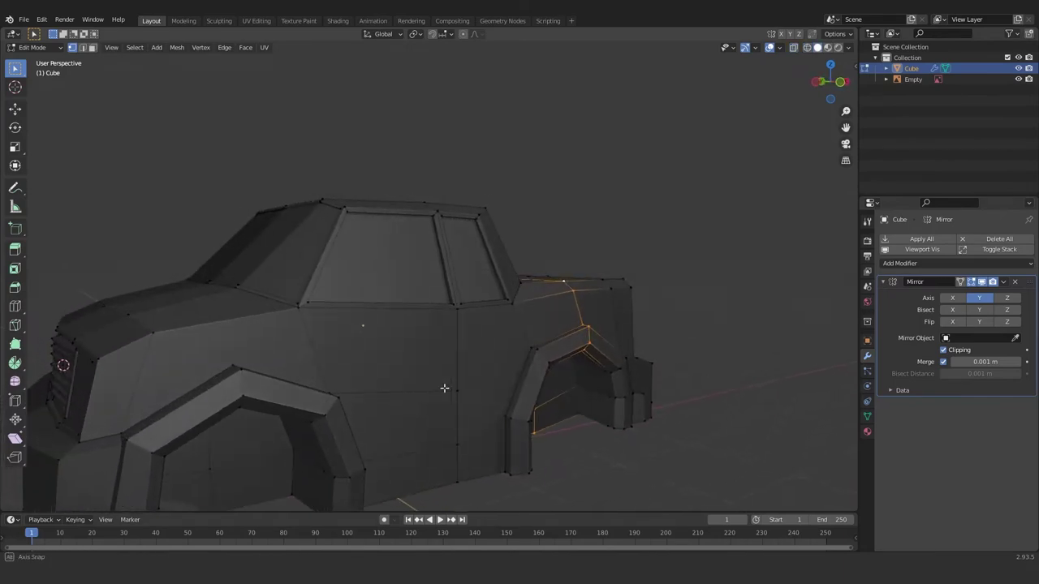
{"action": "middle_click_drag", "start_coordinate": [536, 458], "coordinate": [469, 419]}
{"action": "key", "text": "g"}
{"action": "key", "text": "y"}
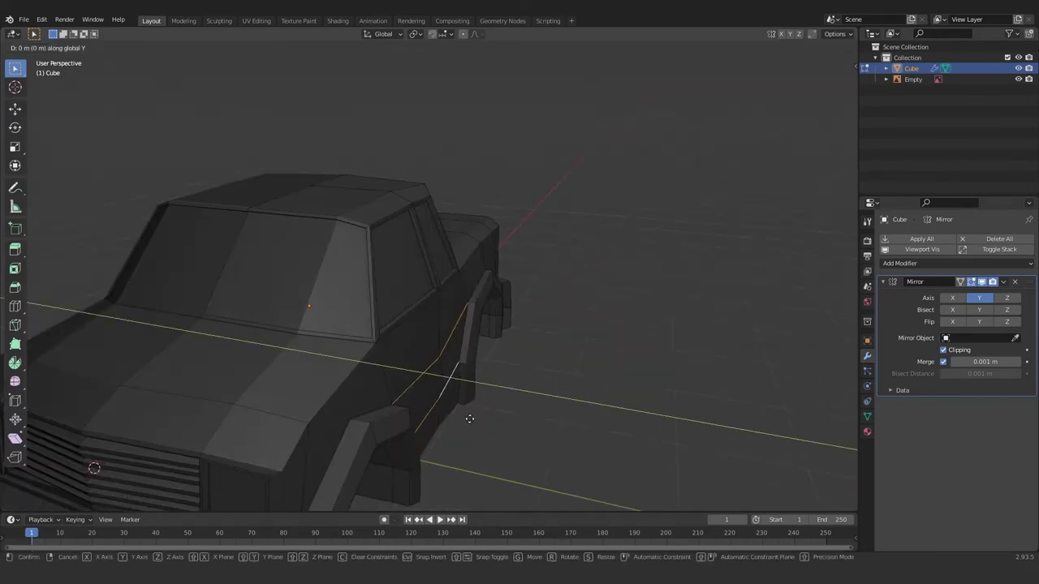
{"action": "left_click", "coordinate": [442, 401]}
- From a top view, shift the fender selection along Y once more
{"action": "key", "text": "Tab"}
{"action": "scroll", "coordinate": [374, 371], "scroll_direction": "down", "scroll_amount": 3}
{"action": "scroll", "coordinate": [366, 338], "scroll_direction": "up", "scroll_amount": 3}
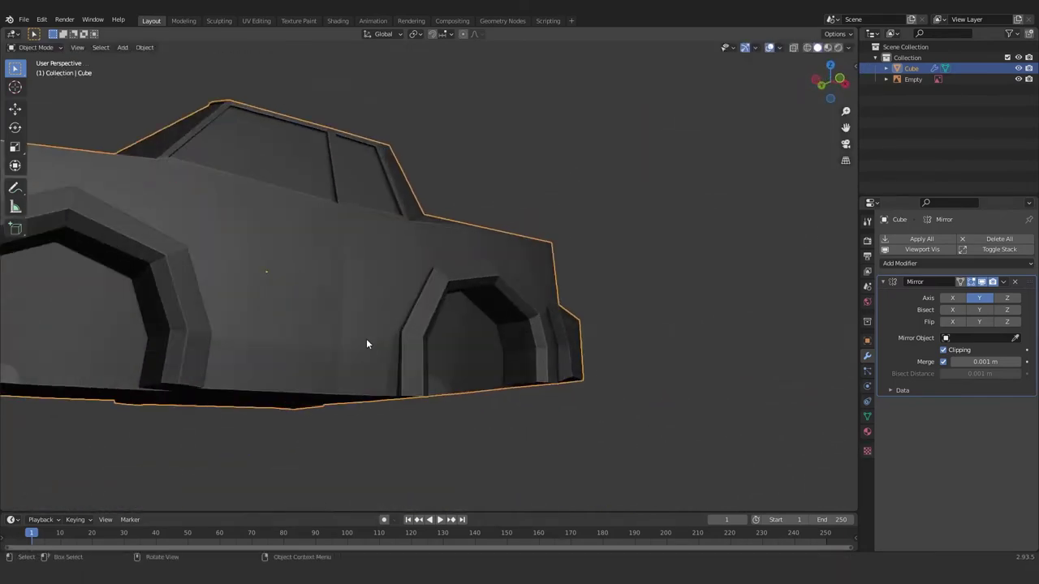
{"action": "key", "text": "Tab"}
{"action": "middle_click_drag", "start_coordinate": [382, 341], "coordinate": [370, 355]}
{"action": "key", "text": "g"}
{"action": "key", "text": "y"}
{"action": "left_click", "coordinate": [367, 337]}
{"action": "key", "text": "Tab"}
- Adjust the fender selection's height with two moves along Z
{"action": "key", "text": "Tab"}
{"action": "scroll", "coordinate": [370, 355], "scroll_direction": "up", "scroll_amount": 3}
{"action": "key", "text": "g"}
{"action": "key", "text": "z"}
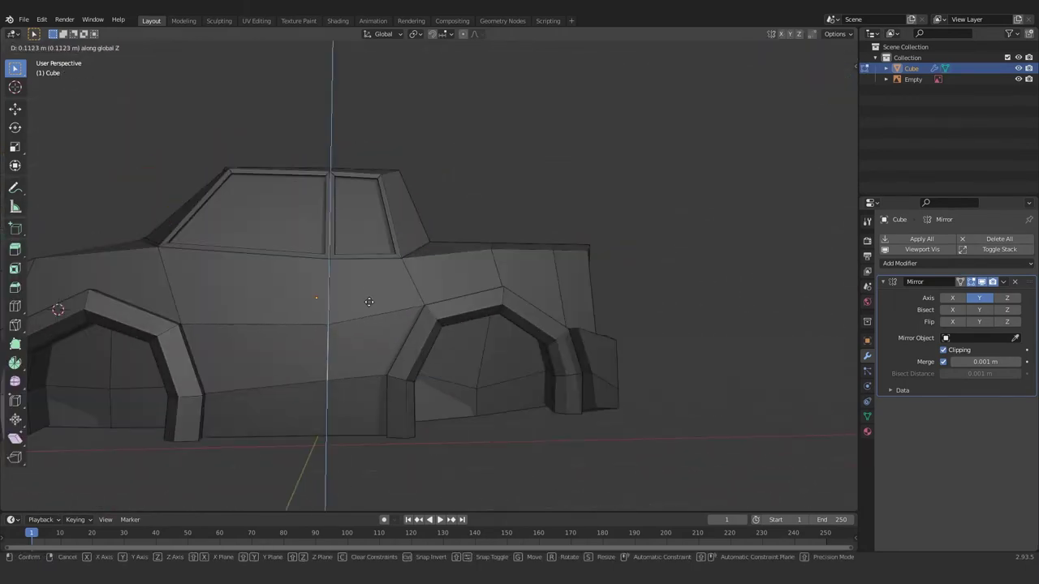
{"action": "left_click", "coordinate": [370, 302]}
{"action": "key", "text": "g"}
{"action": "key", "text": "z"}
{"action": "left_click", "coordinate": [373, 302]}
{"action": "key", "text": "Tab"}
{"action": "scroll", "coordinate": [404, 357], "scroll_direction": "down", "scroll_amount": 3}
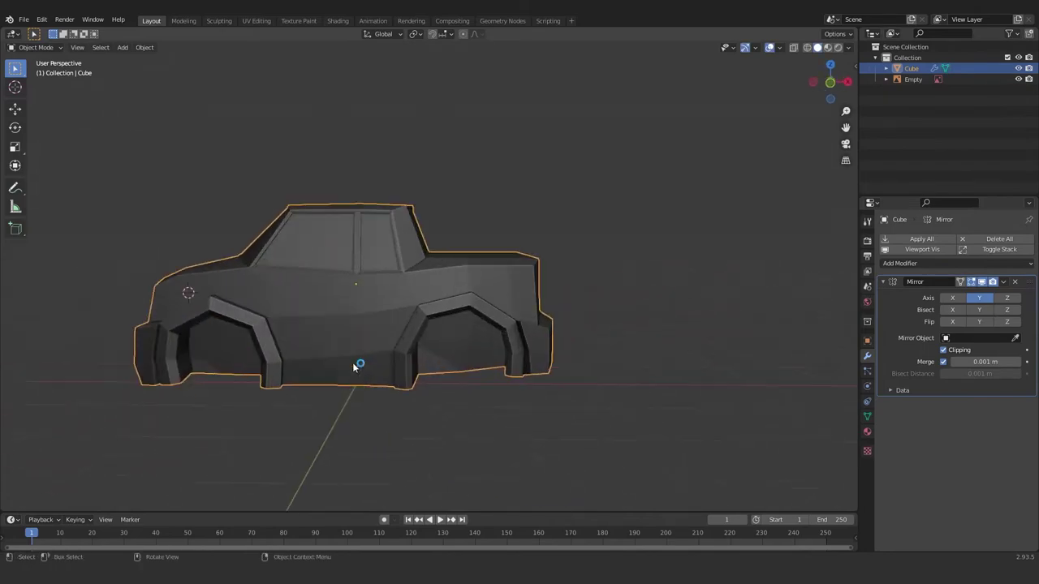
{"action": "key", "text": "Tab"}
{"action": "scroll", "coordinate": [365, 362], "scroll_direction": "up", "scroll_amount": 3}
- Stretch the fender to 1.080 in Z and fine-tune its height
{"action": "key", "text": "s"}
{"action": "key", "text": "z"}
{"action": "left_click", "coordinate": [418, 351]}
{"action": "key", "text": "g"}
{"action": "key", "text": "z"}
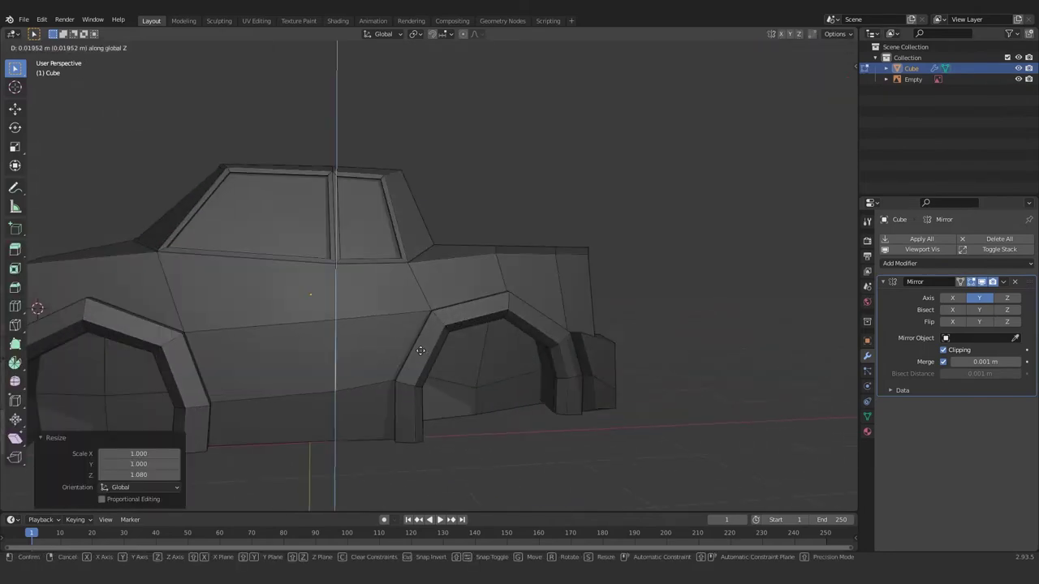
{"action": "left_click", "coordinate": [420, 350]}
{"action": "key", "text": "Tab"}
{"action": "scroll", "coordinate": [421, 351], "scroll_direction": "down", "scroll_amount": 3}
{"action": "scroll", "coordinate": [365, 353], "scroll_direction": "up", "scroll_amount": 3}
{"action": "scroll", "coordinate": [348, 340], "scroll_direction": "down", "scroll_amount": 3}
- Return to the front reference view with see-through shading and save Car model.blend
{"action": "mouse_move", "coordinate": [347, 340]}
{"action": "middle_mouse_down"}
{"action": "mouse_move", "coordinate": [485, 361]}
{"action": "mouse_move", "coordinate": [360, 343]}
{"action": "mouse_move", "coordinate": [397, 360]}
{"action": "middle_mouse_up"}
{"action": "scroll", "coordinate": [359, 344], "scroll_direction": "up", "scroll_amount": 3}
{"action": "scroll", "coordinate": [404, 370], "scroll_direction": "down", "scroll_amount": 3}
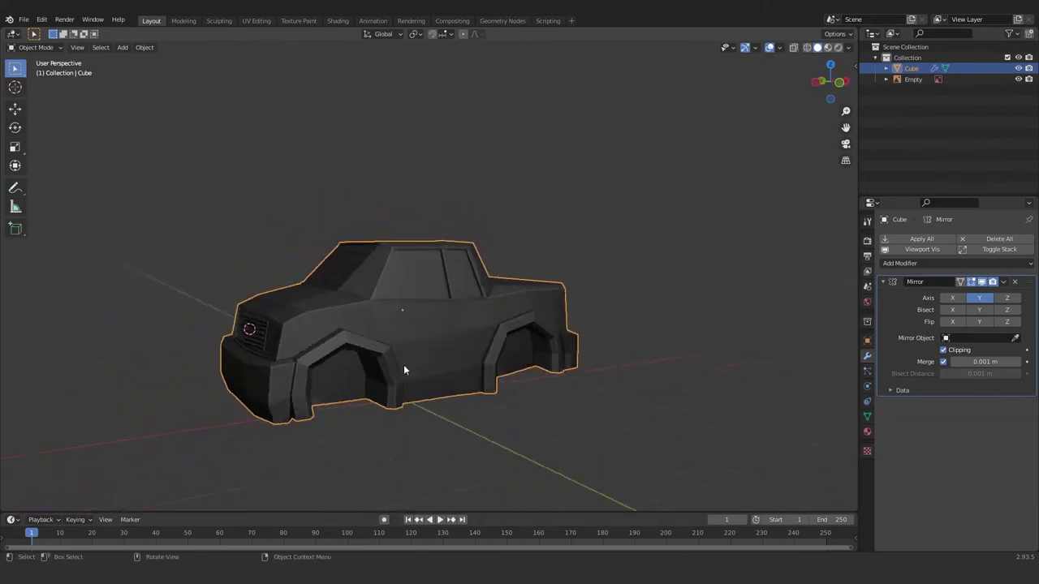
{"action": "key", "text": "KP_1"}
{"action": "scroll", "coordinate": [391, 346], "scroll_direction": "up", "scroll_amount": 2}
{"action": "key", "text": "alt+z"}
{"action": "scroll", "coordinate": [397, 325], "scroll_direction": "up", "scroll_amount": 1}
{"action": "key", "text": "ctrl+s"}
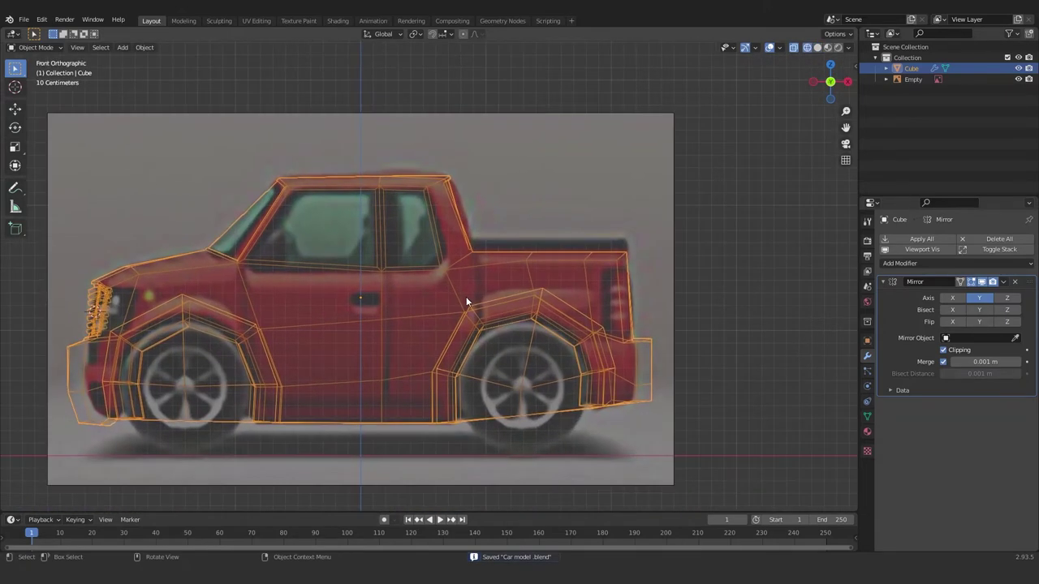
- Place the 3D cursor on the rear wheel hub
{"action": "scroll", "coordinate": [459, 314], "scroll_direction": "up", "scroll_amount": 2}
{"action": "right_click", "coordinate": [505, 360], "text": "shift"}
{"action": "scroll", "coordinate": [469, 321], "scroll_direction": "up", "scroll_amount": 1}
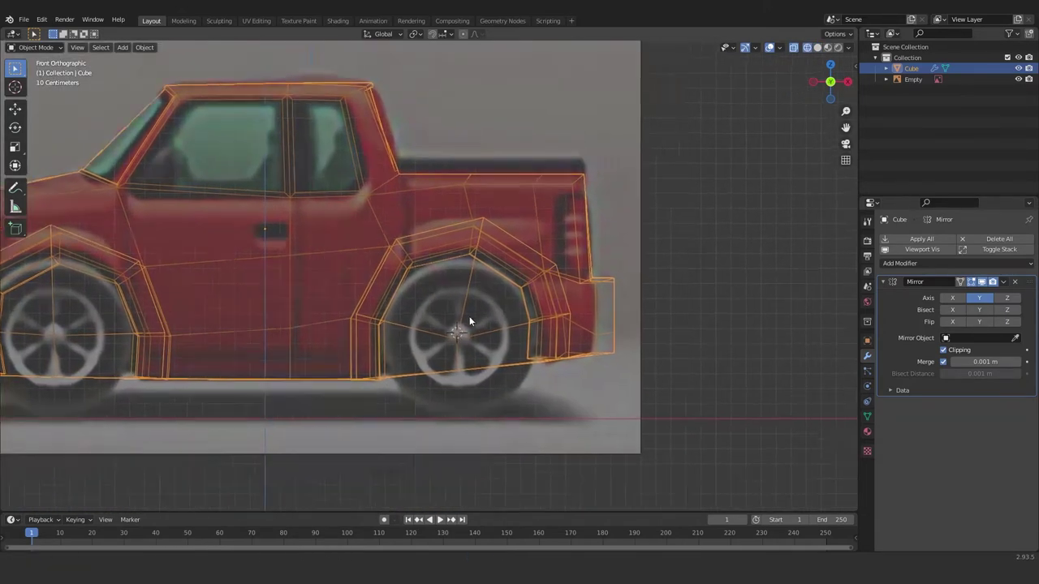
{"action": "scroll", "coordinate": [469, 322], "scroll_direction": "up", "scroll_amount": 2}
- Add a view-aligned circle mesh and scale it to the reference rear tyre
{"action": "key", "text": "shift+a"}
{"action": "left_click", "coordinate": [488, 77]}
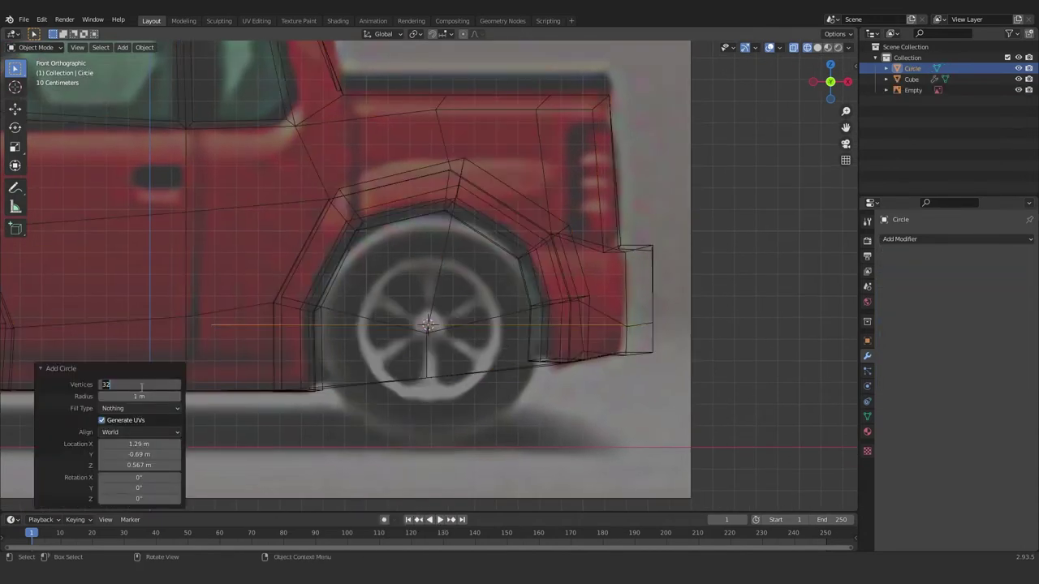
{"action": "left_click", "coordinate": [134, 432]}
{"action": "left_click", "coordinate": [130, 446]}
{"action": "key", "text": "s"}
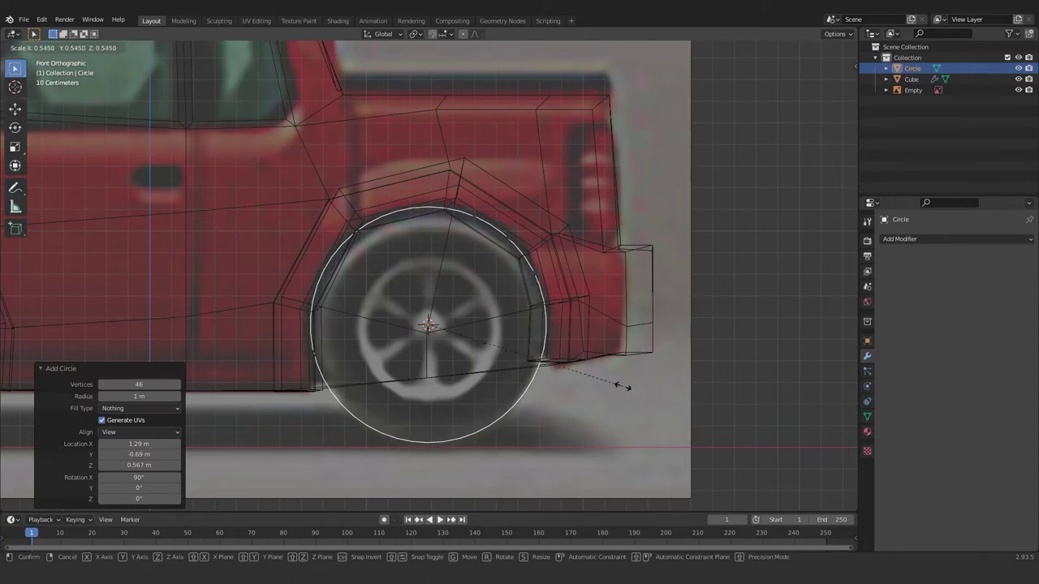
{"action": "left_click", "coordinate": [605, 384]}
- Fill the circle with a face and extrude it about 0.34 m for tyre width
{"action": "key", "text": "Tab"}
{"action": "key", "text": "f"}
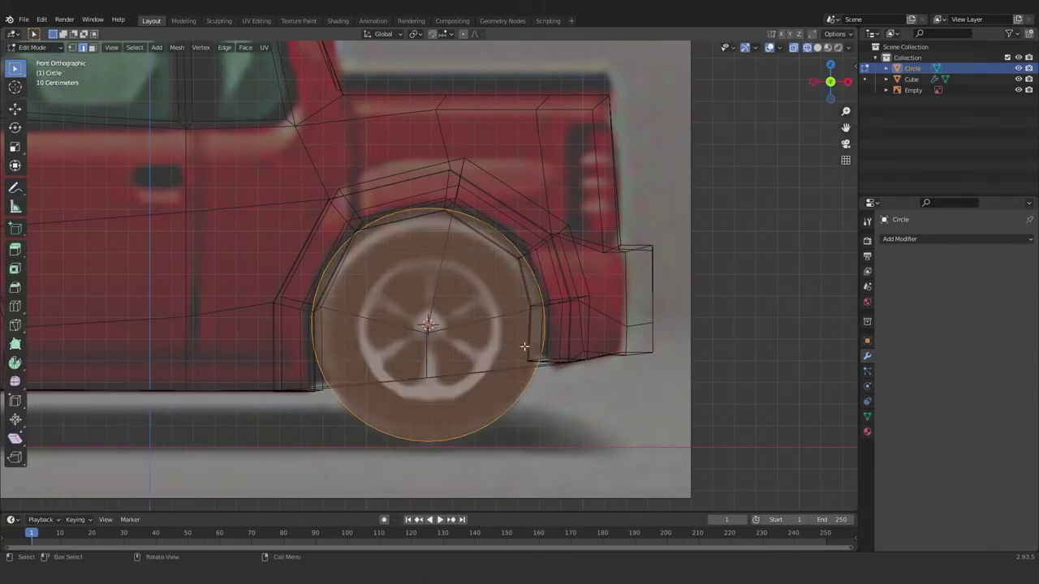
{"action": "mouse_move", "coordinate": [525, 346]}
{"action": "middle_mouse_down"}
{"action": "mouse_move", "coordinate": [455, 357]}
{"action": "mouse_move", "coordinate": [579, 360]}
{"action": "middle_mouse_up"}
{"action": "key", "text": "e"}
{"action": "left_click", "coordinate": [415, 376]}
- Inset the wheel face twice, 0.3572 m for the tyre ring and 0.4922 m for the hub
{"action": "key", "text": "i"}
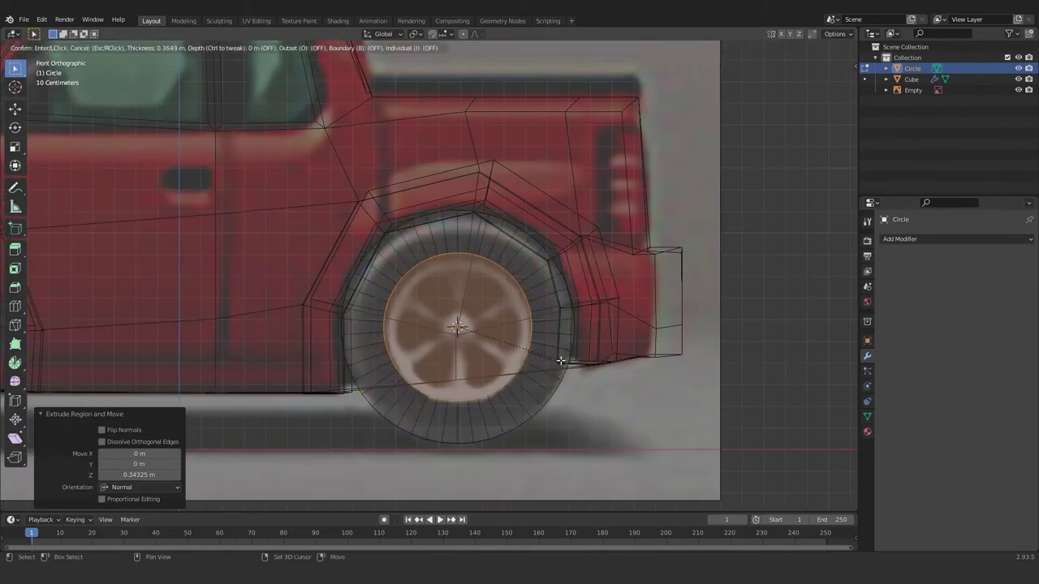
{"action": "left_click", "coordinate": [568, 359]}
{"action": "scroll", "coordinate": [581, 347], "scroll_direction": "up", "scroll_amount": 3}
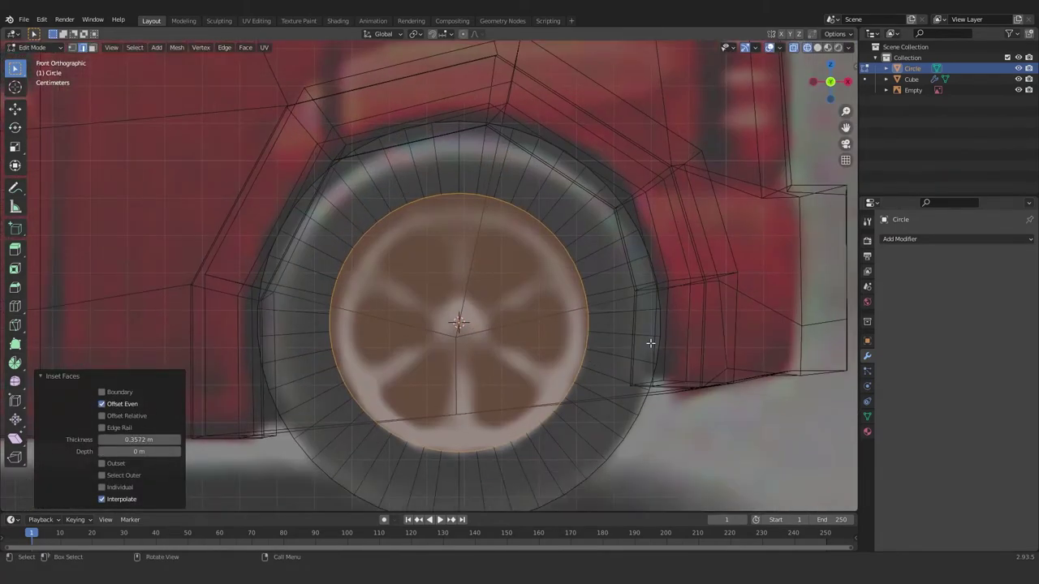
{"action": "key", "text": "i"}
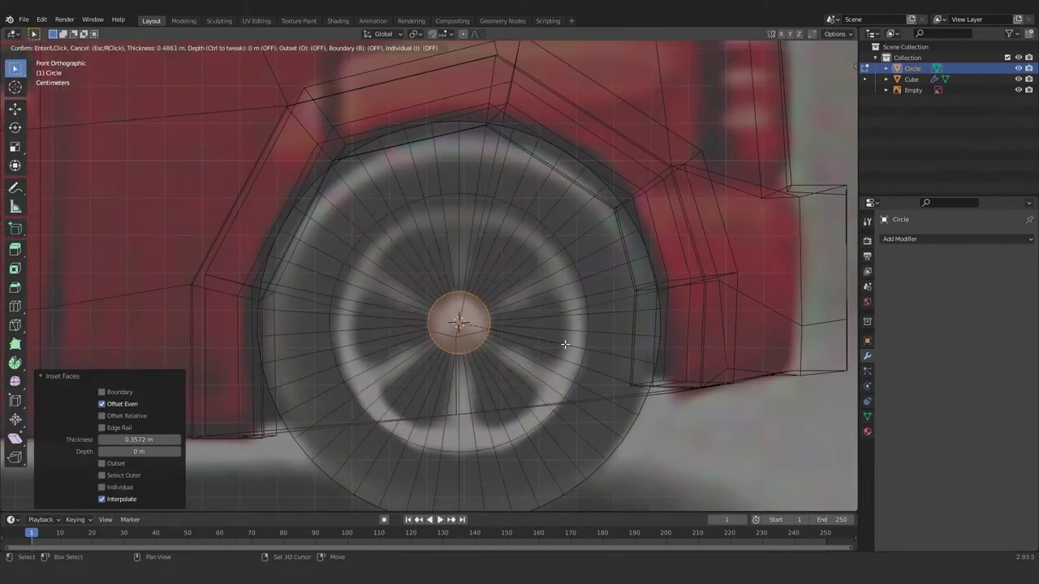
{"action": "left_click", "coordinate": [551, 347]}
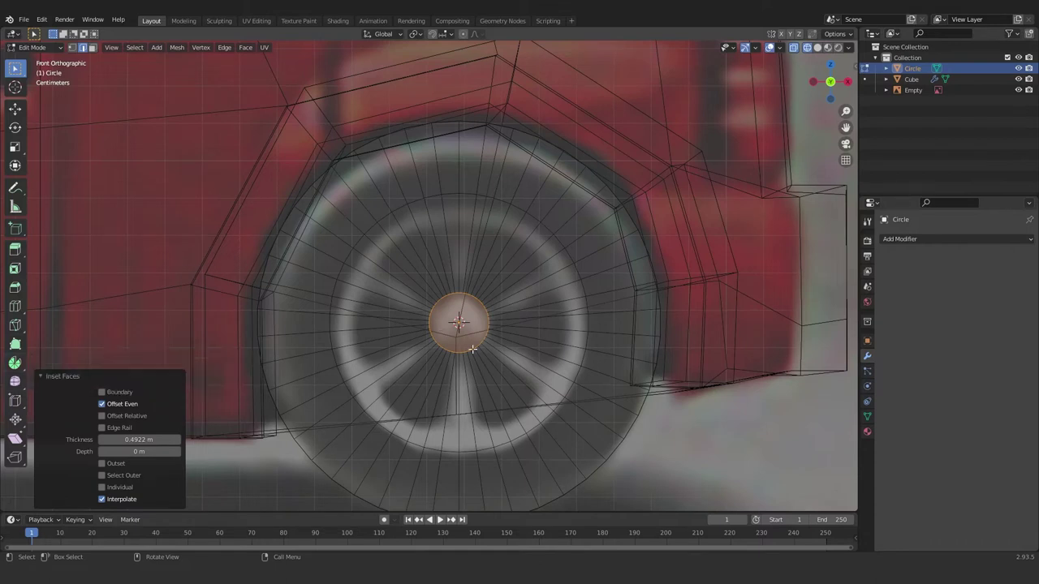
- In front view, add a view-aligned circle and scale it to fit over the reference rear wheel
{"action": "type", "text": "1"}
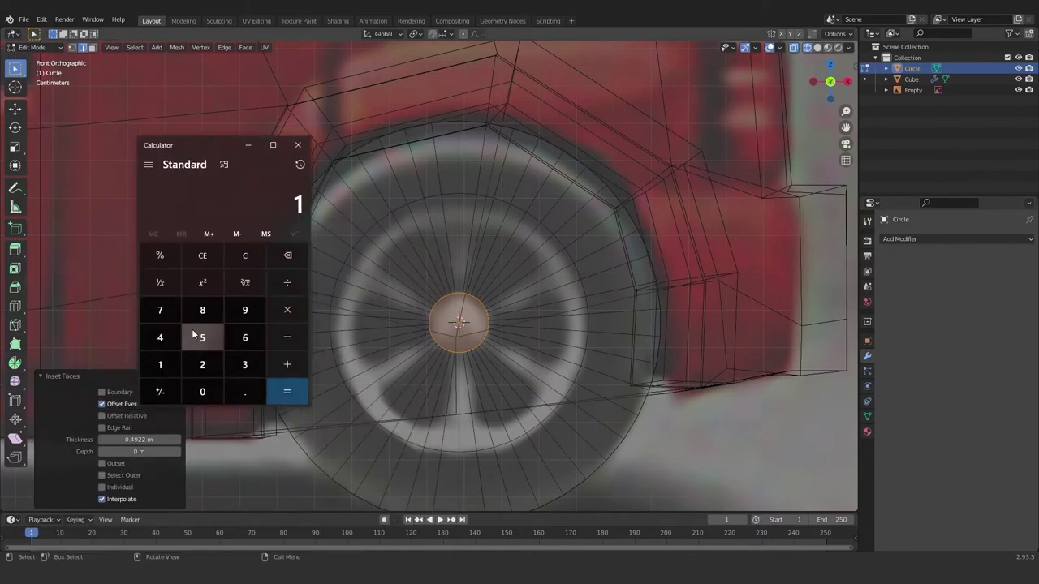
{"action": "left_click", "coordinate": [298, 144]}
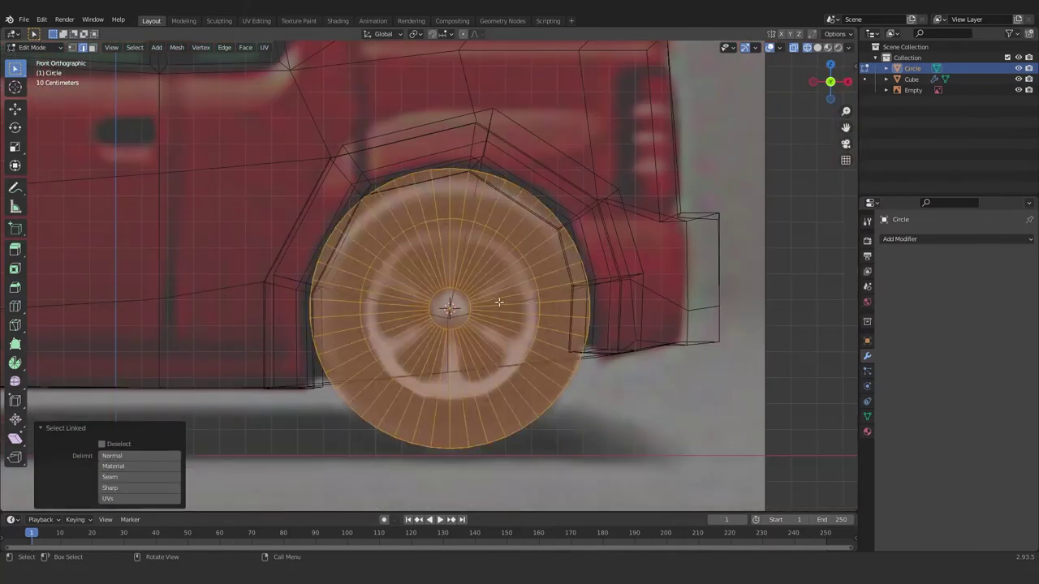
{"action": "key", "text": "KP_1"}
{"action": "key", "text": "shift+a"}
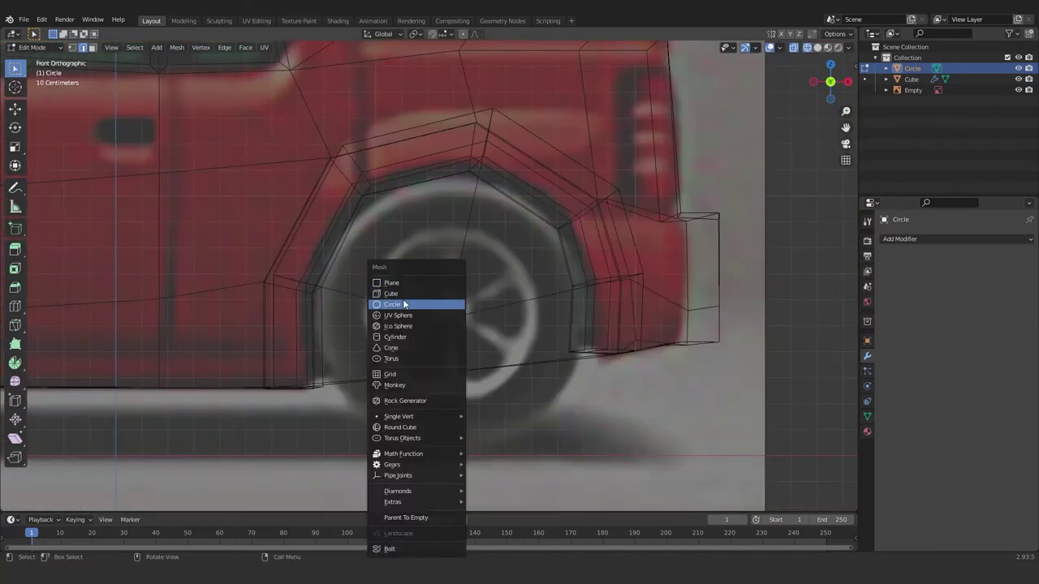
{"action": "left_click", "coordinate": [404, 304]}
{"action": "left_click", "coordinate": [127, 436]}
{"action": "left_click", "coordinate": [130, 449]}
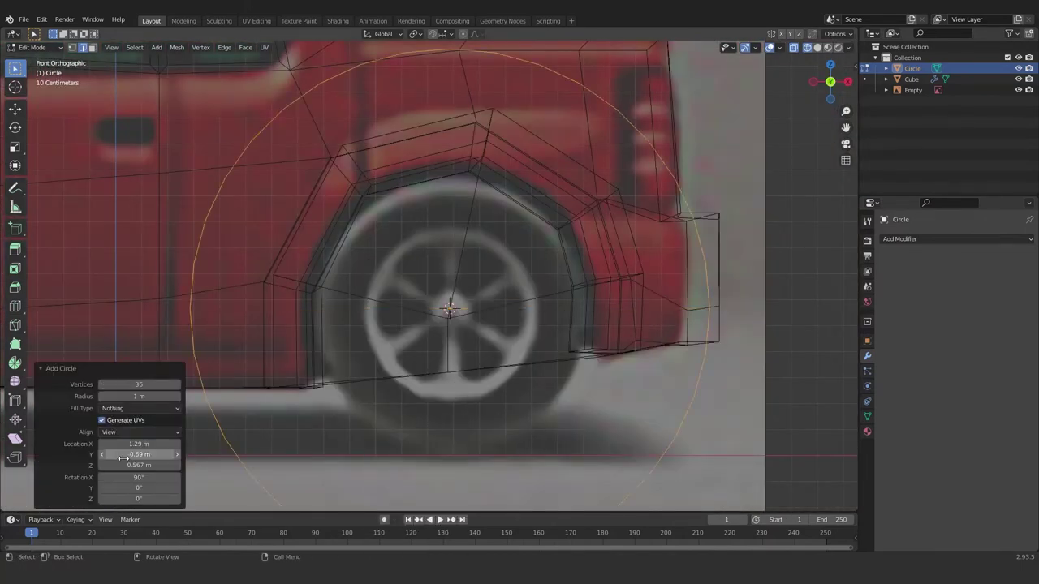
{"action": "key", "text": "s"}
{"action": "left_click", "coordinate": [610, 375]}
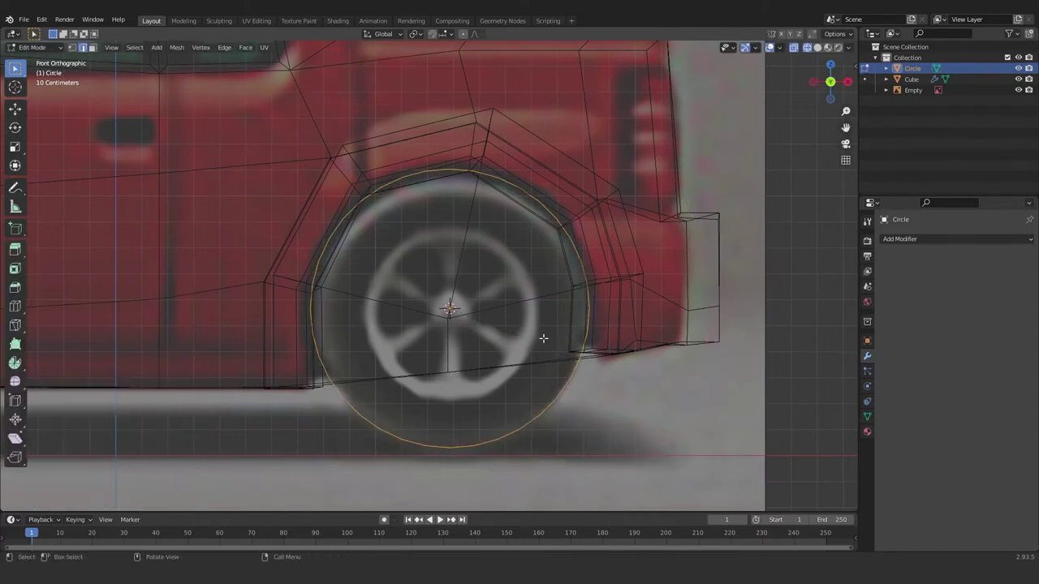
- Fill the circle, extrude it into a thick disc, and move it along Y into position
{"action": "key", "text": "f"}
{"action": "key", "text": "e"}
{"action": "left_click", "coordinate": [580, 344]}
{"action": "middle_click_drag", "start_coordinate": [580, 343], "coordinate": [506, 362]}
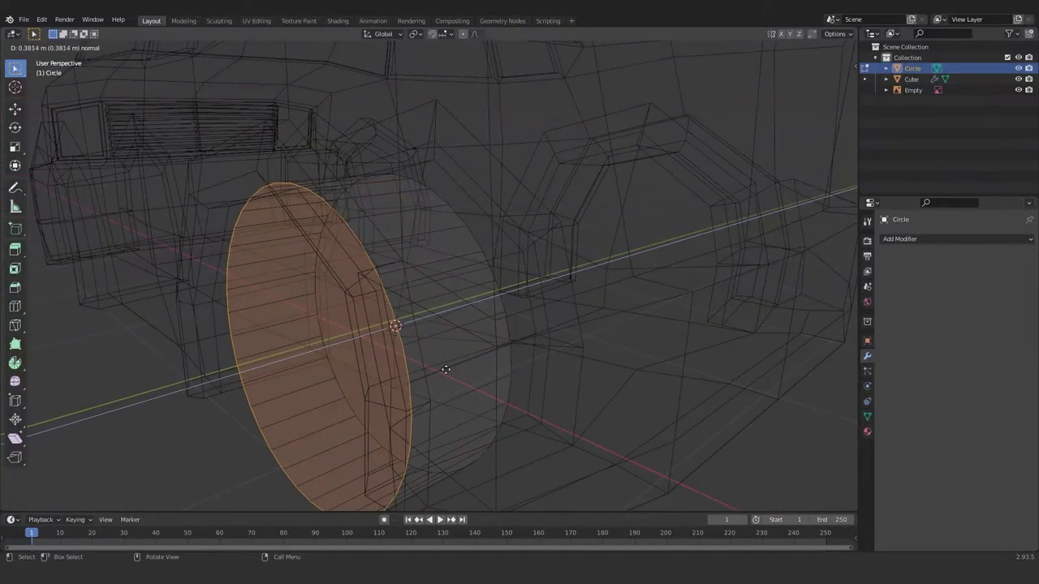
{"action": "left_click", "coordinate": [445, 370]}
{"action": "scroll", "coordinate": [444, 371], "scroll_direction": "down", "scroll_amount": 3}
{"action": "mouse_move", "coordinate": [397, 301]}
{"action": "middle_mouse_down"}
{"action": "mouse_move", "coordinate": [382, 364]}
{"action": "mouse_move", "coordinate": [433, 358]}
{"action": "mouse_move", "coordinate": [420, 348]}
{"action": "middle_mouse_up"}
{"action": "key", "text": "g"}
{"action": "key", "text": "y"}
{"action": "left_click", "coordinate": [419, 349]}
- Inset the front face twice to form a tire ring and an enlarged hub circle
{"action": "key", "text": "KP_1"}
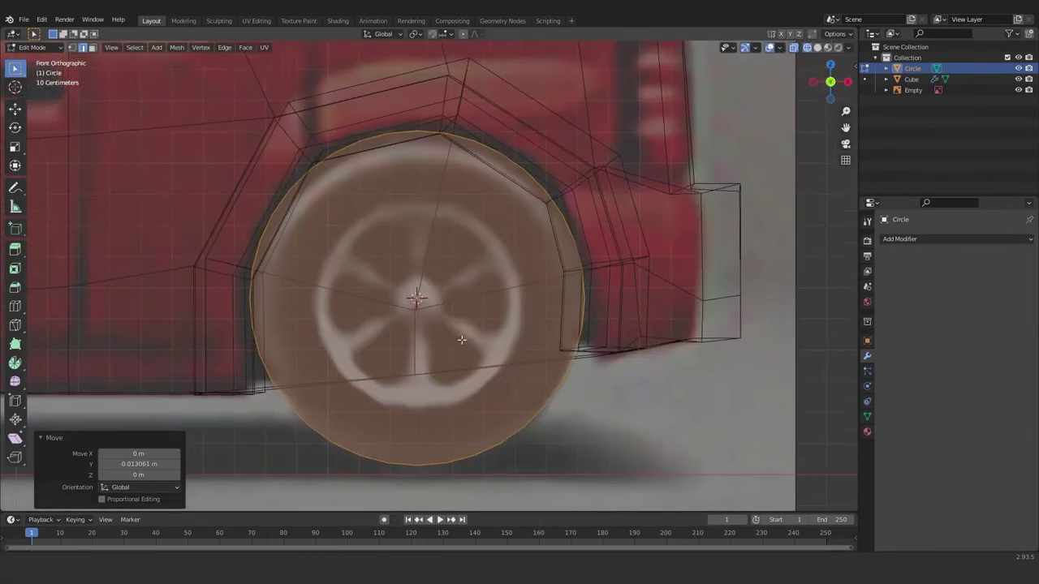
{"action": "key", "text": "i"}
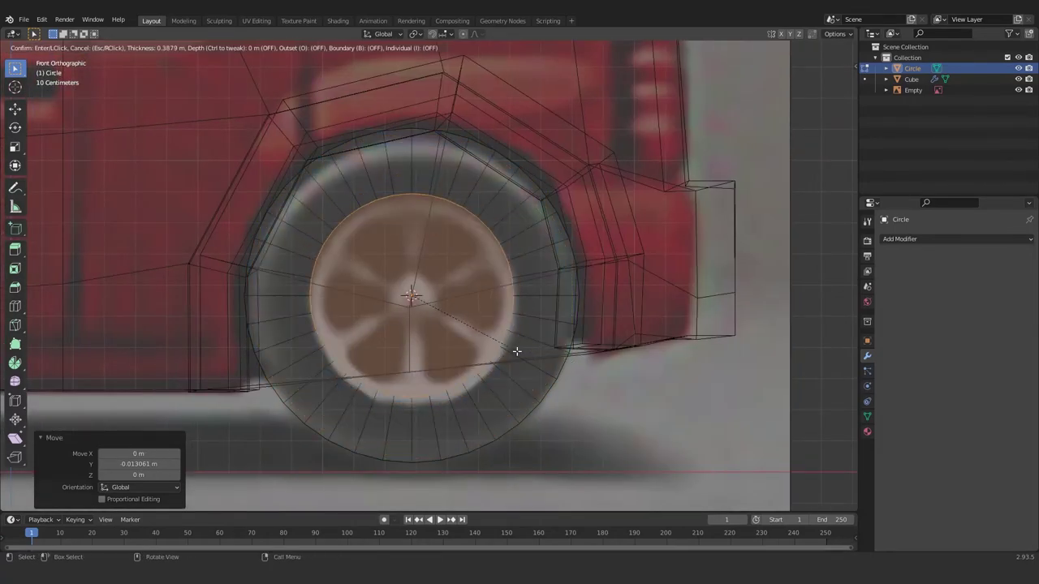
{"action": "left_click", "coordinate": [517, 352]}
{"action": "key", "text": "i"}
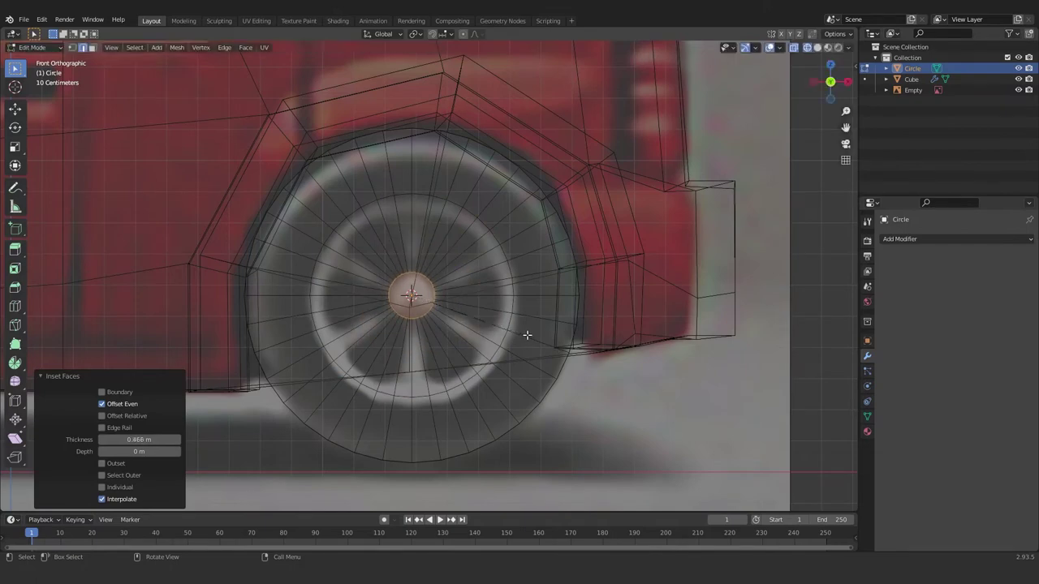
{"action": "middle_click_drag", "start_coordinate": [527, 334], "coordinate": [457, 341]}
{"action": "key", "text": "KP_1"}
{"action": "key", "text": "s"}
{"action": "left_click", "coordinate": [476, 349]}
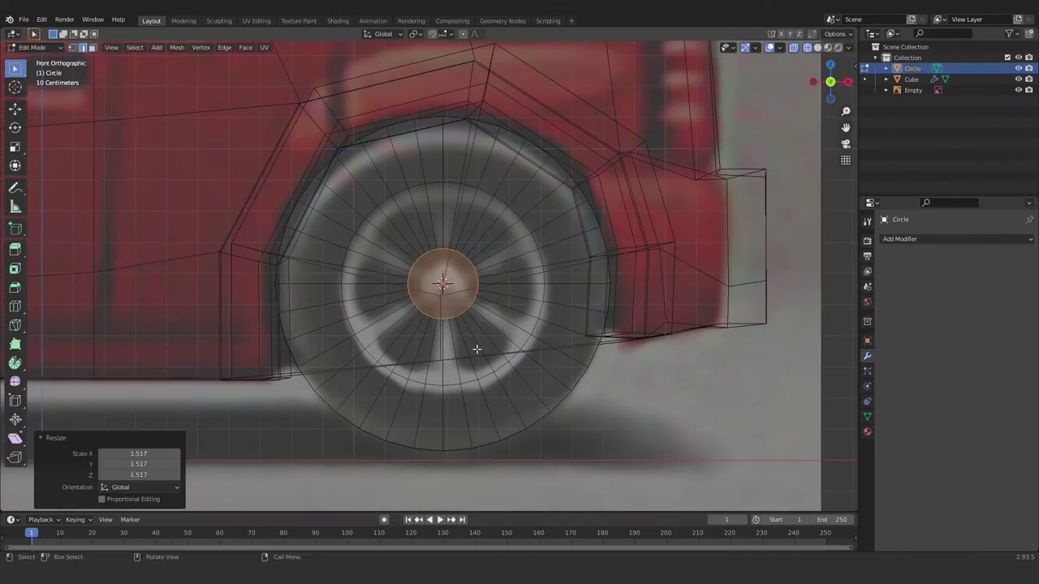
- Extrude the hub face inward to recess it, then switch to opaque Solid shading
{"action": "key", "text": "KP_5"}
{"action": "mouse_move", "coordinate": [492, 355]}
{"action": "middle_mouse_down"}
{"action": "mouse_move", "coordinate": [448, 371]}
{"action": "mouse_move", "coordinate": [424, 336]}
{"action": "mouse_move", "coordinate": [424, 349]}
{"action": "middle_mouse_up"}
{"action": "key", "text": "e"}
{"action": "left_click", "coordinate": [448, 372]}
{"action": "key", "text": "z"}
{"action": "left_click", "coordinate": [431, 341]}
{"action": "key", "text": "alt+z"}
- Save Car model.blend and bevel the hub edge
{"action": "key", "text": "ctrl+s"}
{"action": "key", "text": "ctrl+b"}
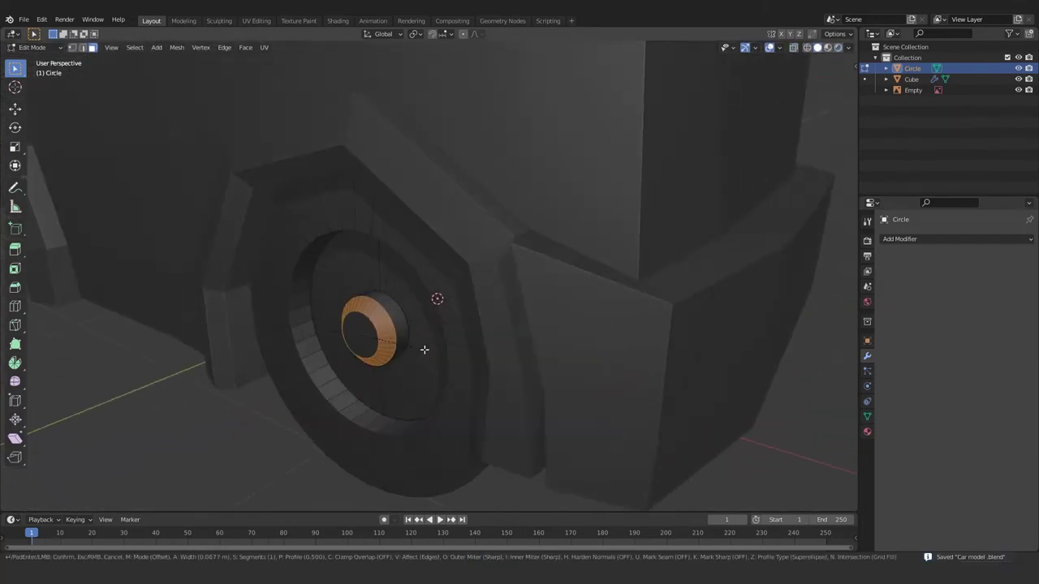
{"action": "key", "text": "Escape"}
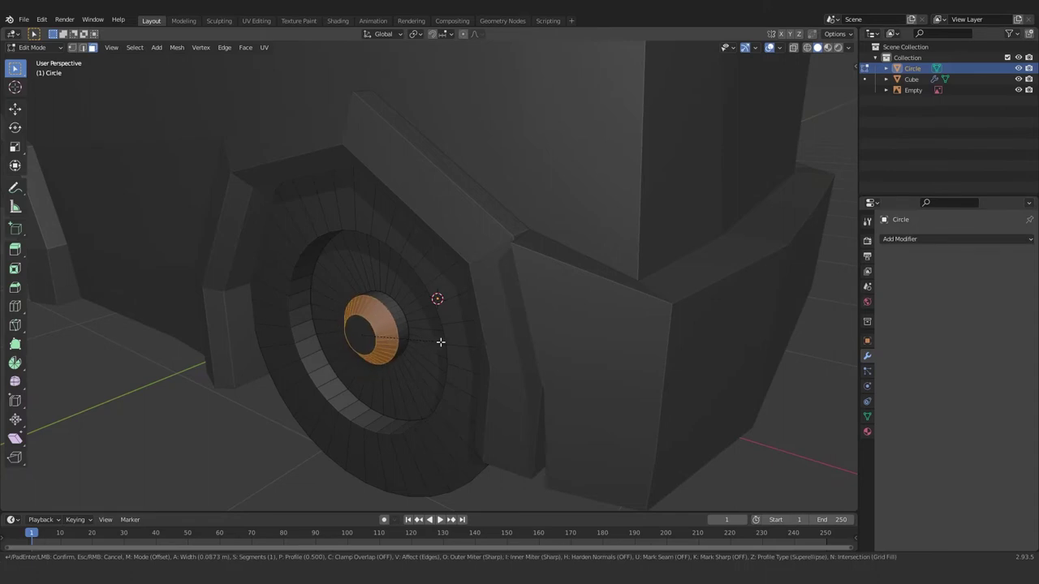
{"action": "left_click", "coordinate": [444, 340]}
{"action": "middle_click_drag", "start_coordinate": [444, 340], "coordinate": [487, 357]}
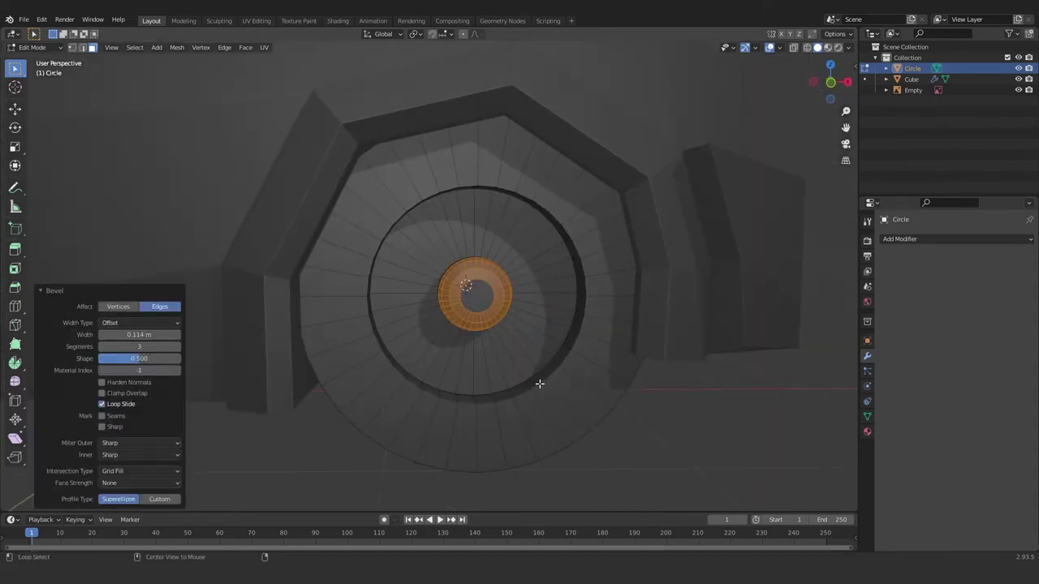
- Bevel the tire's outer edge loop, redoing an oversized first attempt
{"action": "left_click", "coordinate": [539, 383], "text": "alt"}
{"action": "key", "text": "ctrl+b"}
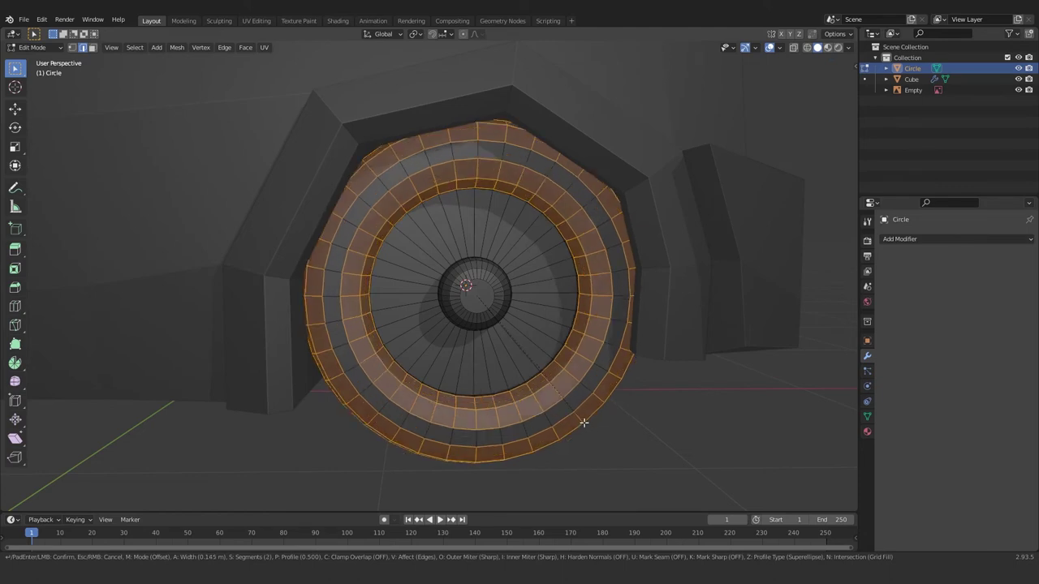
{"action": "right_click", "coordinate": [586, 423]}
{"action": "left_click", "coordinate": [585, 430], "text": "alt"}
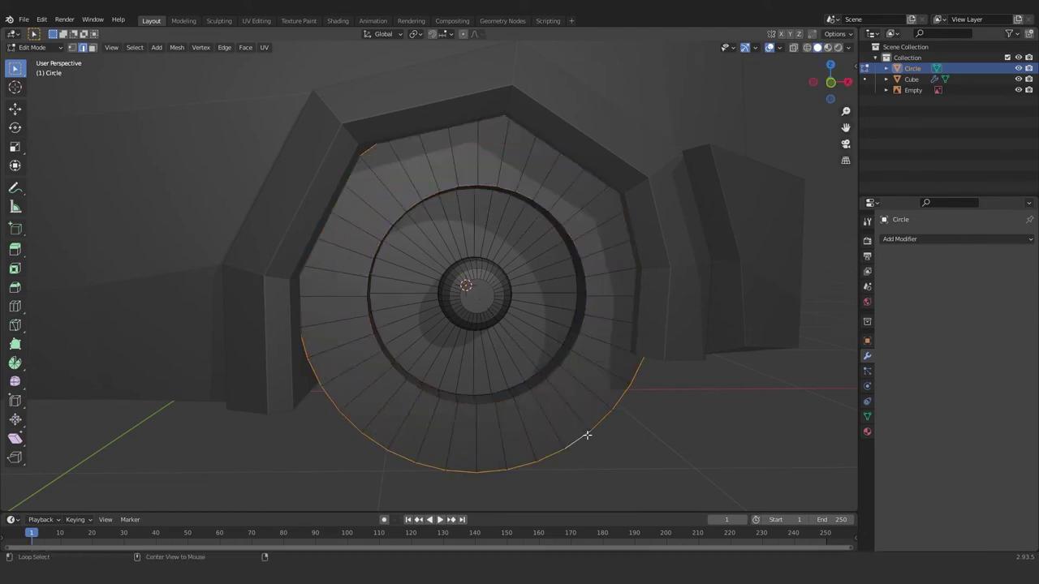
{"action": "key", "text": "ctrl+b"}
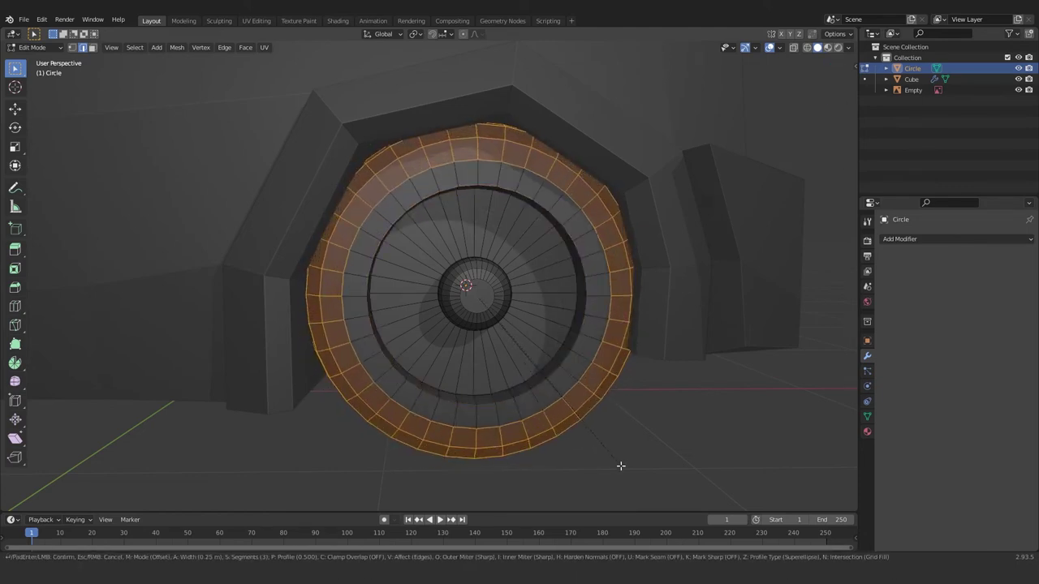
{"action": "left_click", "coordinate": [620, 464]}
- Bevel the inner rim edge loop, then clear the selection and return to front view
{"action": "left_click", "coordinate": [551, 393], "text": "alt"}
{"action": "key", "text": "ctrl+b"}
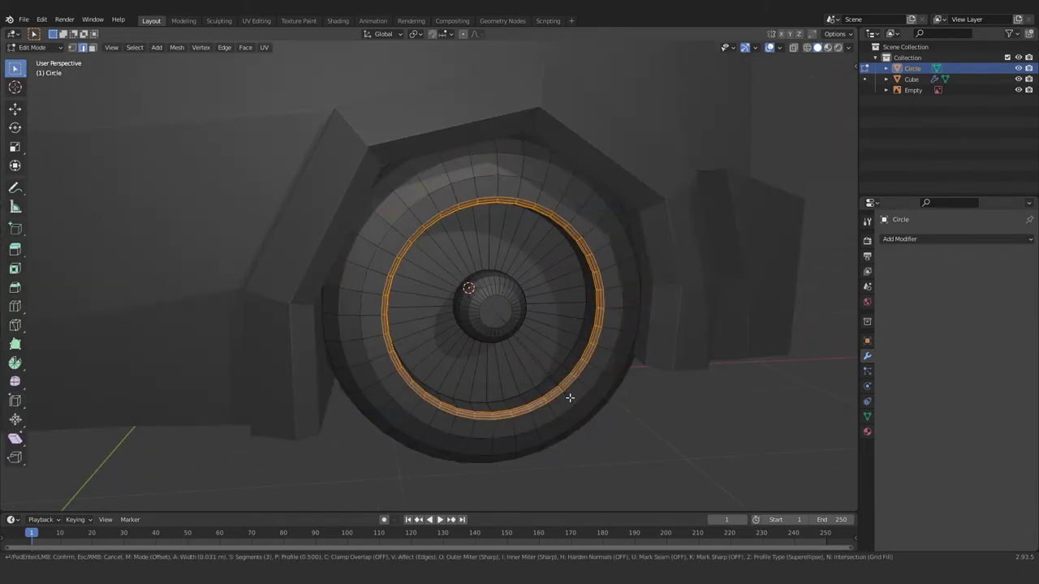
{"action": "left_click", "coordinate": [575, 408]}
{"action": "key", "text": "alt+a"}
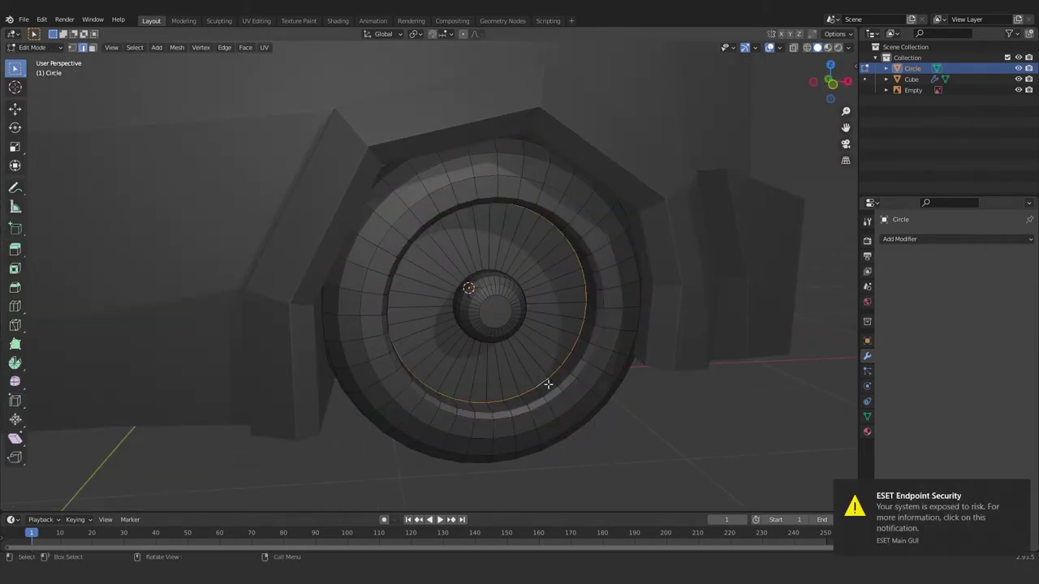
{"action": "key", "text": "KP_1"}
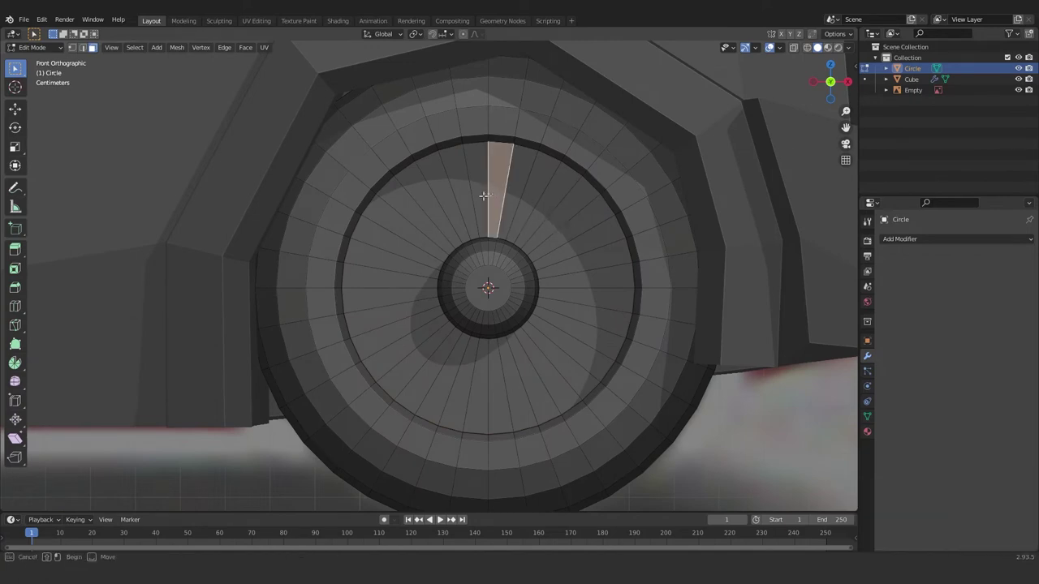
- Extrude alternating wedge faces of the rim inward to make spokes, then return to Object Mode
{"action": "left_click", "coordinate": [542, 211], "text": "shift"}
{"action": "left_click", "coordinate": [498, 180]}
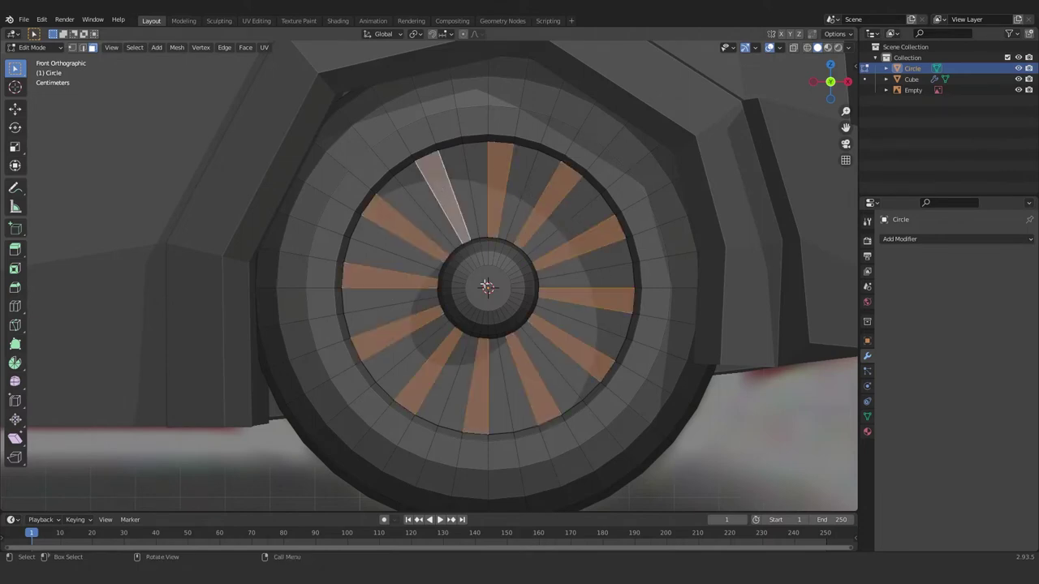
{"action": "scroll", "coordinate": [486, 285], "scroll_direction": "up", "scroll_amount": 3}
{"action": "middle_click_drag", "start_coordinate": [489, 292], "coordinate": [462, 302]}
{"action": "key", "text": "e"}
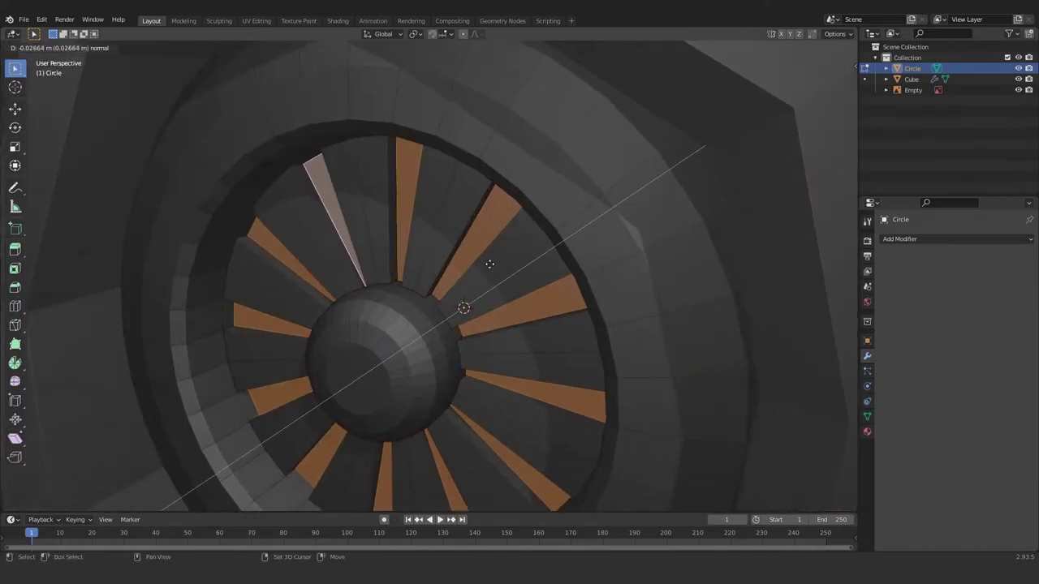
{"action": "left_click", "coordinate": [494, 263]}
{"action": "scroll", "coordinate": [494, 262], "scroll_direction": "down", "scroll_amount": 5}
{"action": "key", "text": "Tab"}
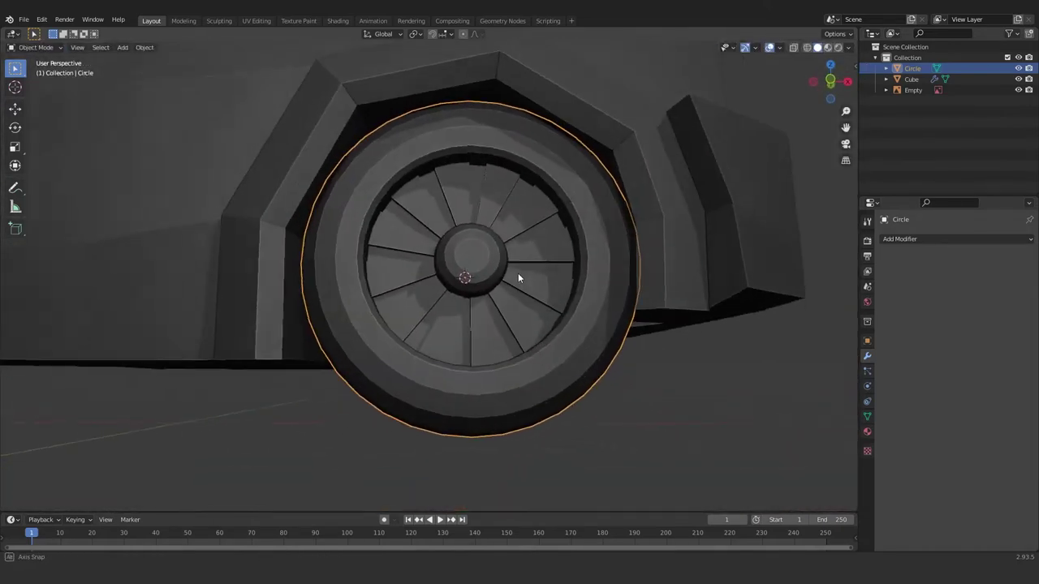
- In Edit Mode with X-ray, select all wheel geometry and scale up the hub
{"action": "scroll", "coordinate": [516, 272], "scroll_direction": "up", "scroll_amount": 3}
{"action": "key", "text": "KP_1"}
{"action": "key", "text": "Tab"}
{"action": "key", "text": "alt+z"}
{"action": "key", "text": "a"}
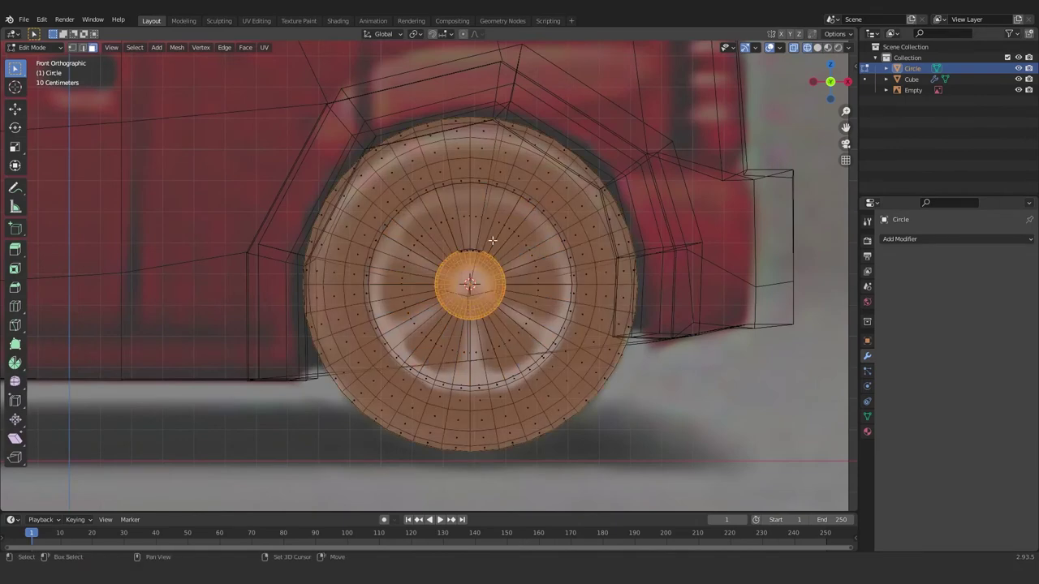
{"action": "key", "text": "s"}
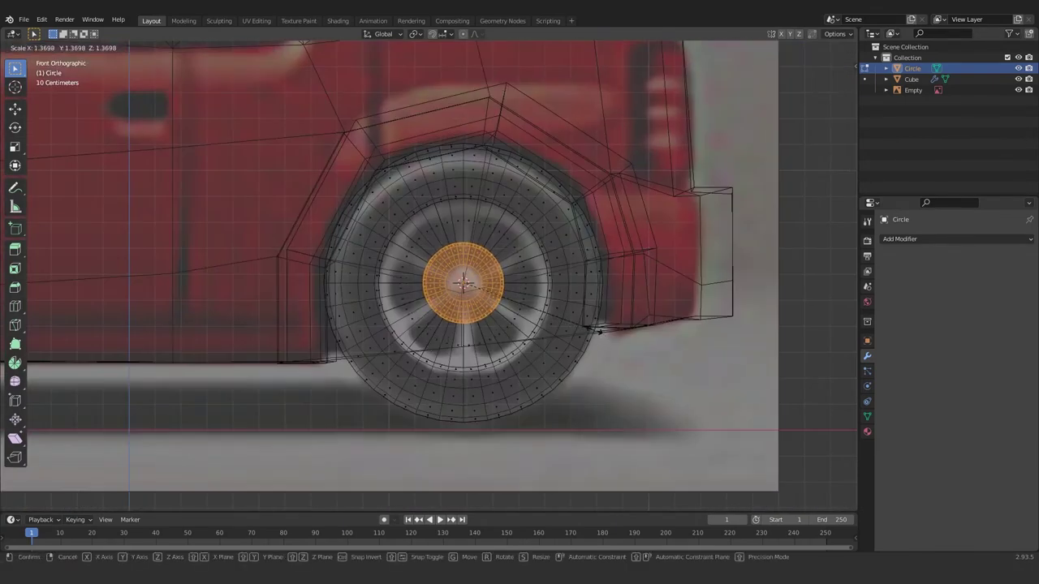
{"action": "left_click", "coordinate": [557, 317]}
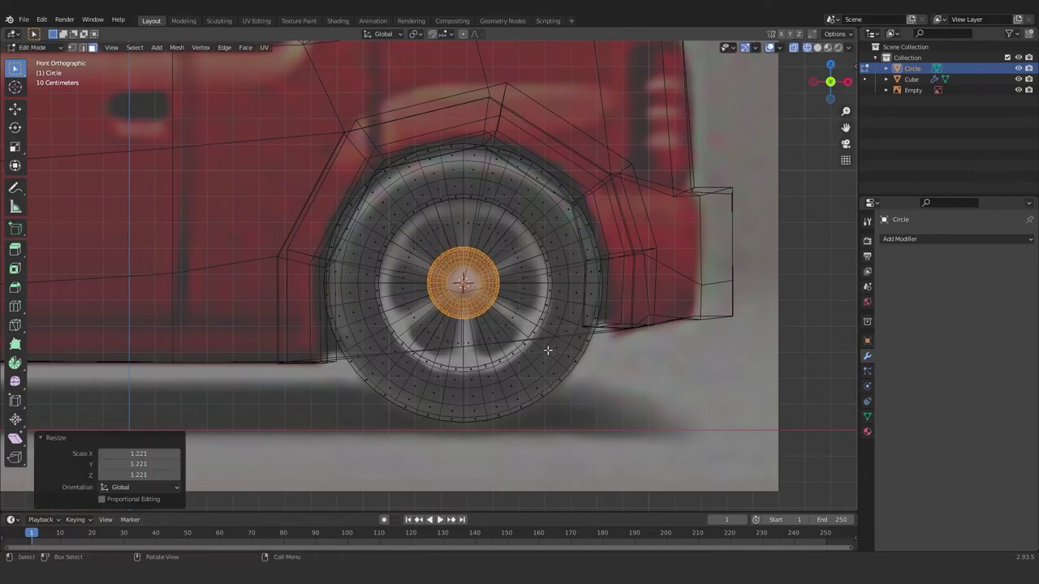
{"action": "key", "text": "alt+z"}
{"action": "middle_click_drag", "start_coordinate": [557, 316], "coordinate": [468, 313]}
{"action": "key", "text": "Tab"}
{"action": "scroll", "coordinate": [452, 325], "scroll_direction": "down", "scroll_amount": 4}
{"action": "scroll", "coordinate": [497, 305], "scroll_direction": "up", "scroll_amount": 4}
{"action": "key", "text": "KP_1"}
- Select the remaining hub faces and shrink them, fine-tuning their size from the front view
{"action": "key", "text": "Tab"}
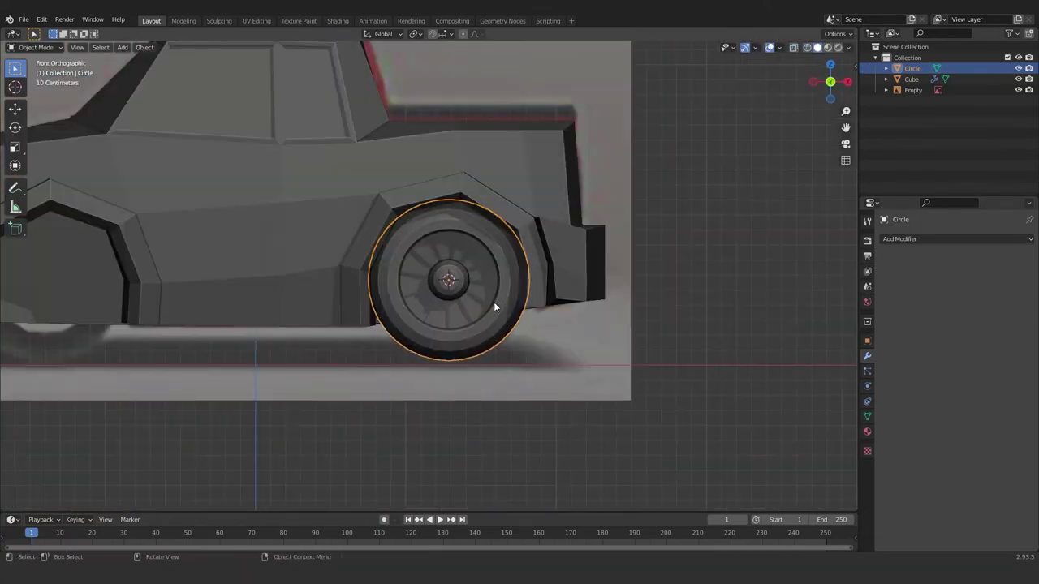
{"action": "key", "text": "alt+z"}
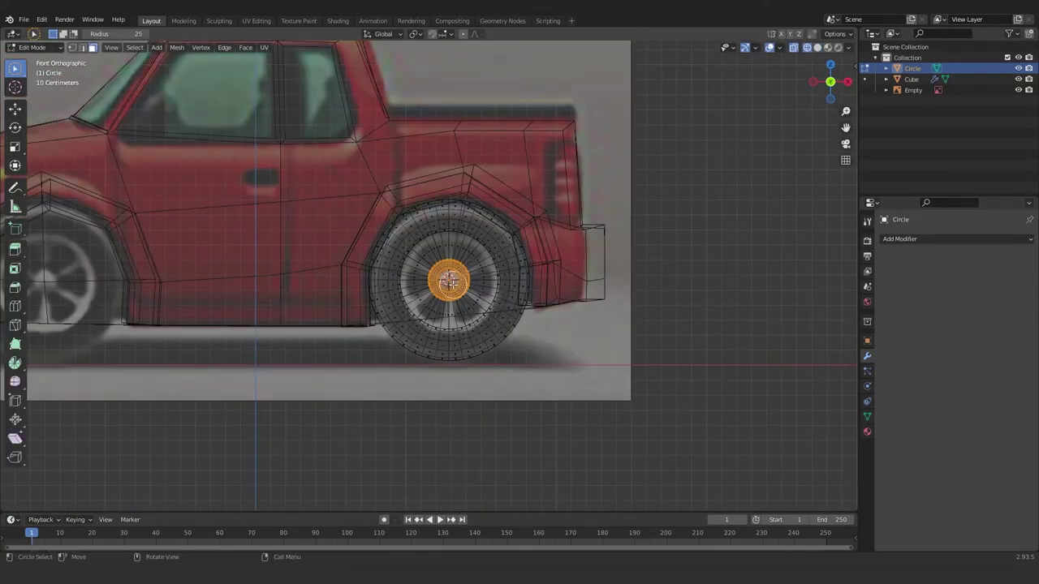
{"action": "scroll", "coordinate": [449, 281], "scroll_direction": "down", "scroll_amount": 3}
{"action": "scroll", "coordinate": [438, 280], "scroll_direction": "down", "scroll_amount": 3}
{"action": "left_click", "coordinate": [434, 279]}
{"action": "scroll", "coordinate": [446, 284], "scroll_direction": "up", "scroll_amount": 6}
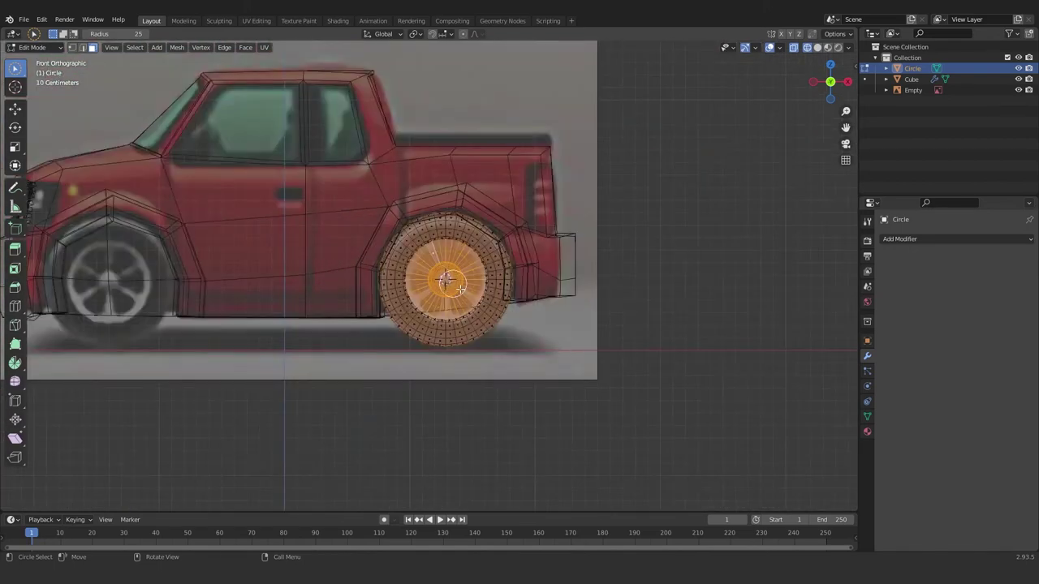
{"action": "scroll", "coordinate": [460, 288], "scroll_direction": "up", "scroll_amount": 3}
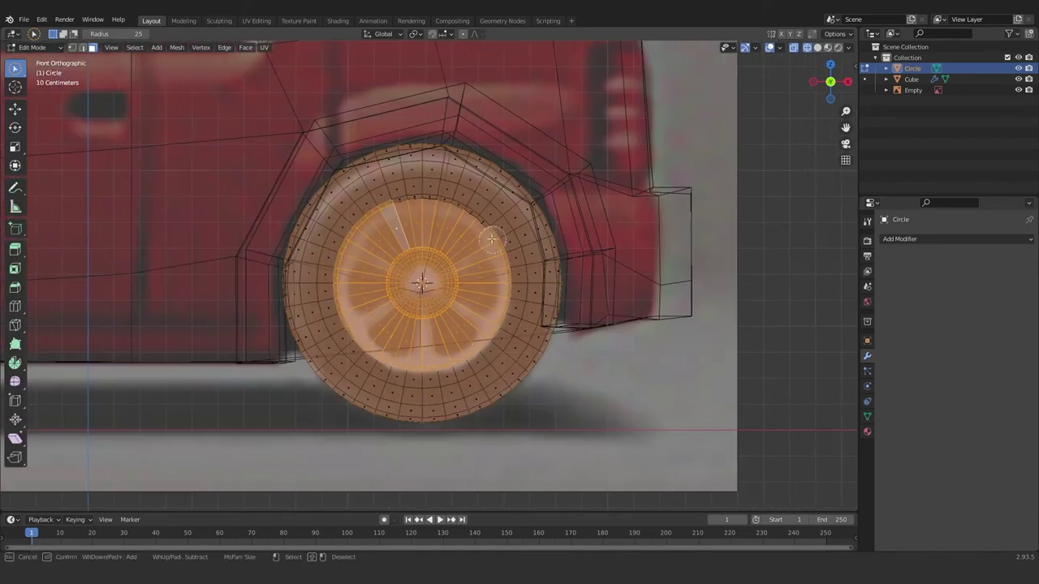
{"action": "key", "text": "Escape"}
{"action": "middle_click_drag", "start_coordinate": [448, 211], "coordinate": [548, 354]}
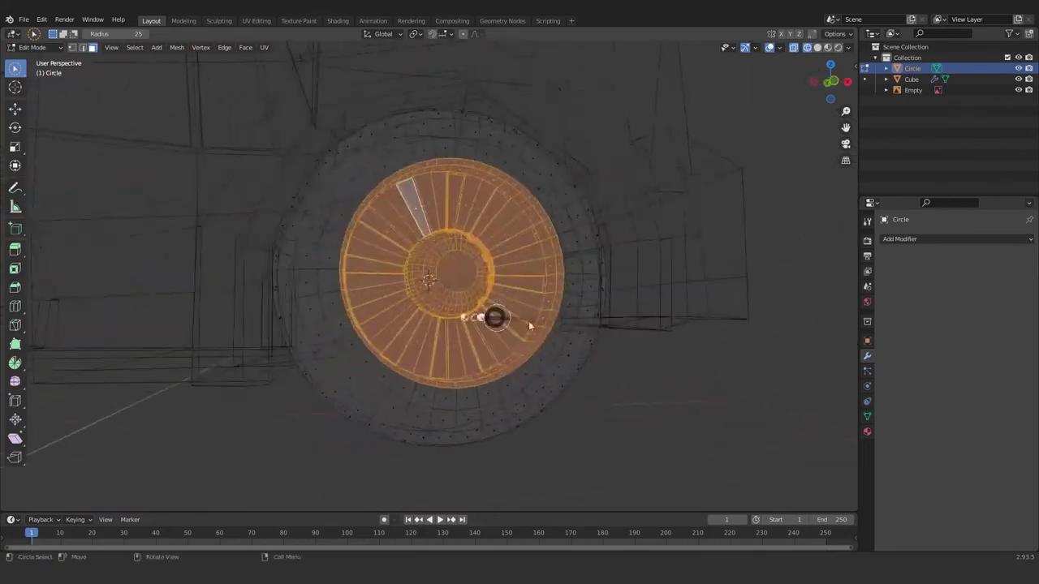
{"action": "key", "text": "alt+z"}
{"action": "key", "text": "s"}
{"action": "left_click", "coordinate": [524, 340]}
{"action": "scroll", "coordinate": [524, 340], "scroll_direction": "down", "scroll_amount": 3}
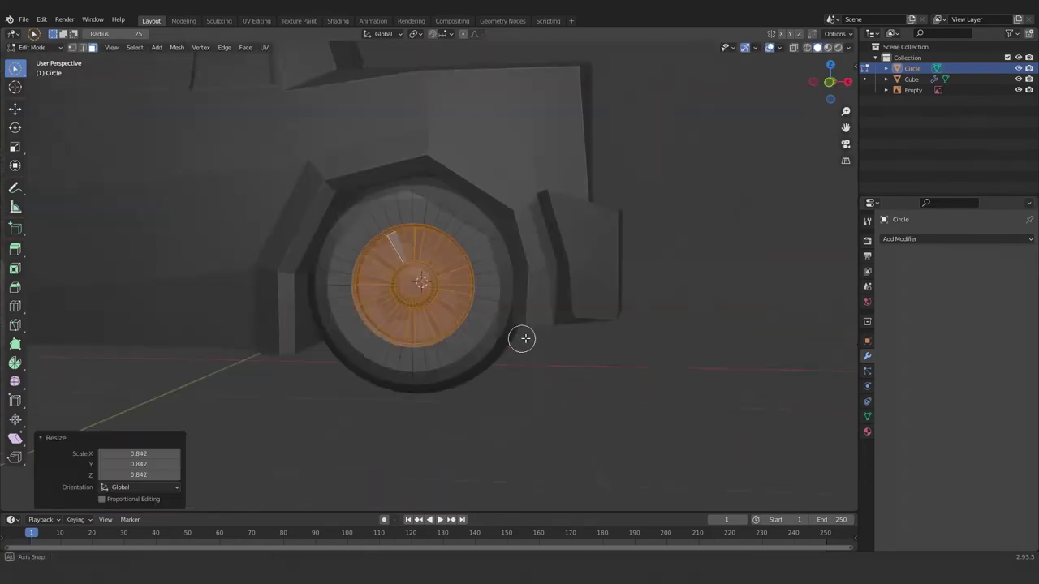
{"action": "scroll", "coordinate": [528, 336], "scroll_direction": "down", "scroll_amount": 1}
{"action": "key", "text": "KP_1"}
{"action": "key", "text": "s"}
{"action": "left_click", "coordinate": [557, 352]}
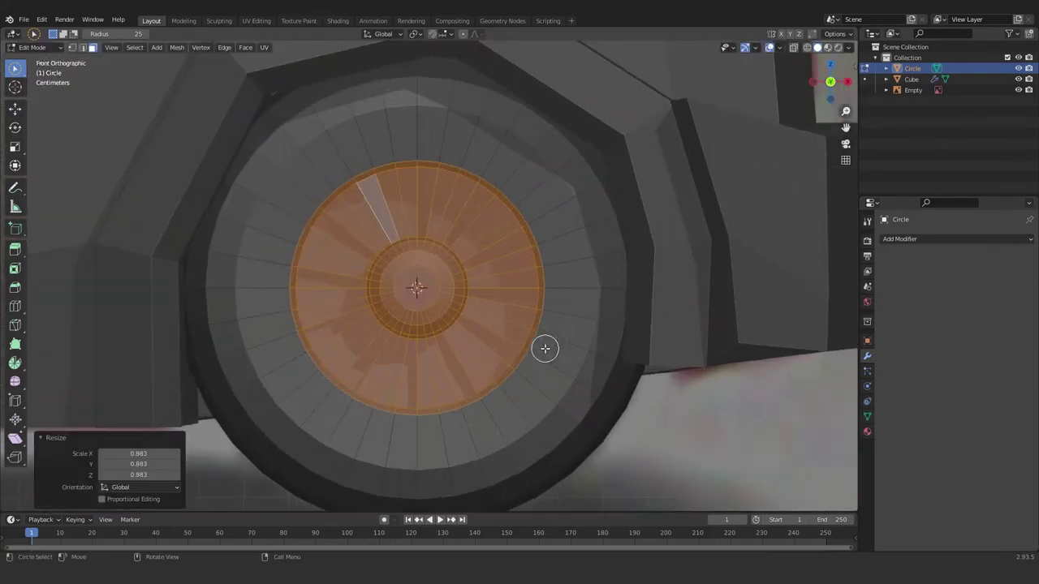
{"action": "scroll", "coordinate": [552, 351], "scroll_direction": "up", "scroll_amount": 4}
{"action": "mouse_move", "coordinate": [545, 349]}
{"action": "middle_mouse_down", "text": "alt"}
{"action": "mouse_move", "coordinate": [492, 375]}
{"action": "mouse_move", "coordinate": [571, 378]}
{"action": "mouse_move", "coordinate": [608, 316]}
{"action": "mouse_move", "coordinate": [578, 348]}
{"action": "mouse_move", "coordinate": [521, 336]}
{"action": "mouse_move", "coordinate": [515, 355]}
{"action": "mouse_move", "coordinate": [531, 304]}
{"action": "mouse_move", "coordinate": [506, 308]}
{"action": "mouse_move", "coordinate": [495, 279]}
{"action": "middle_mouse_up", "text": "alt"}
- Select the outer and inner rim edge loops and resize them to shape the rim
{"action": "left_click", "coordinate": [492, 333], "text": "alt"}
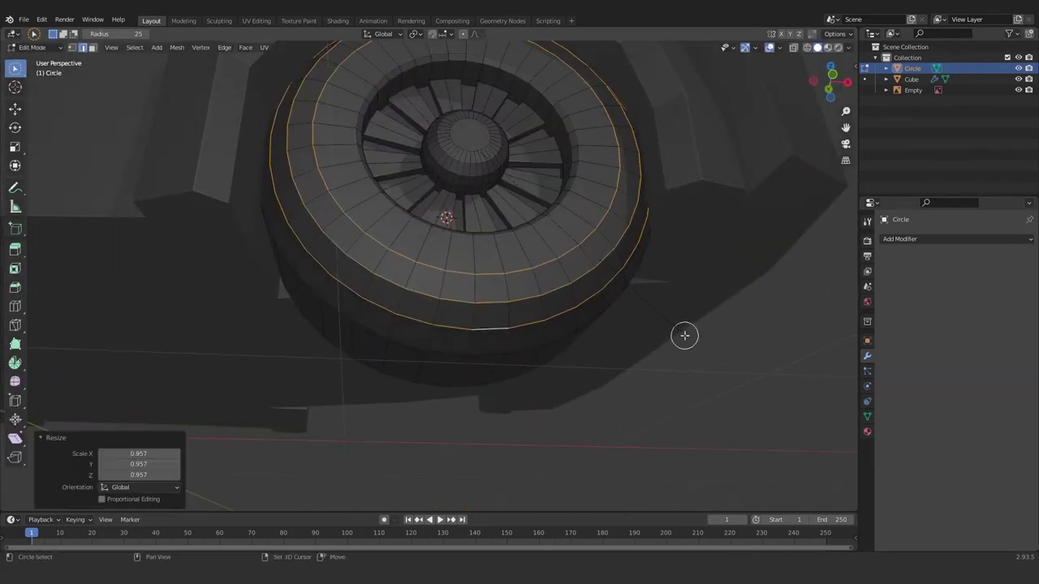
{"action": "key", "text": "s"}
{"action": "left_click", "coordinate": [617, 337]}
{"action": "middle_click_drag", "start_coordinate": [634, 341], "coordinate": [552, 343]}
{"action": "scroll", "coordinate": [552, 343], "scroll_direction": "up", "scroll_amount": 2}
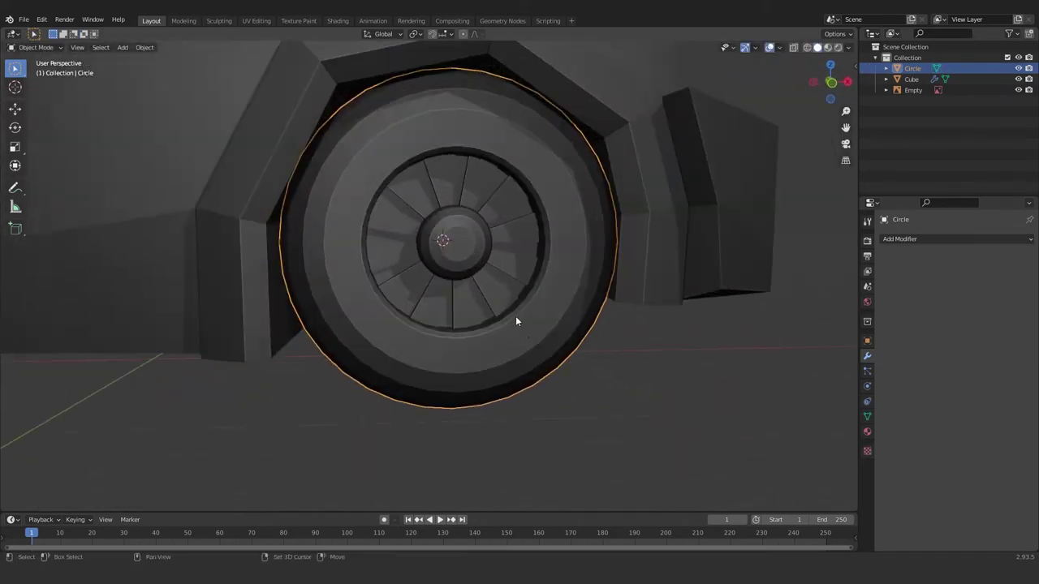
{"action": "scroll", "coordinate": [514, 322], "scroll_direction": "up", "scroll_amount": 2}
{"action": "key", "text": "s"}
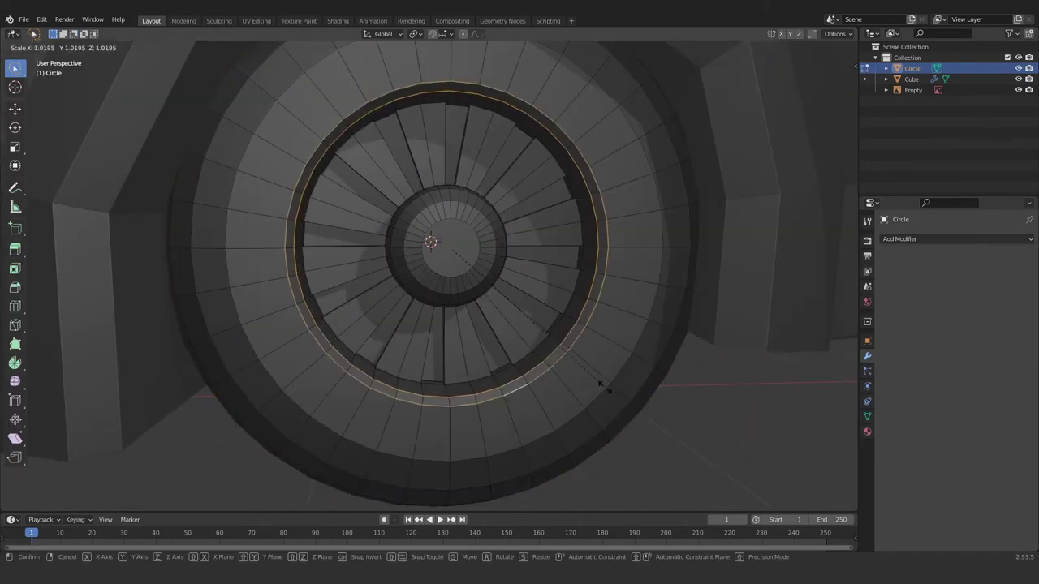
{"action": "left_click", "coordinate": [613, 394]}
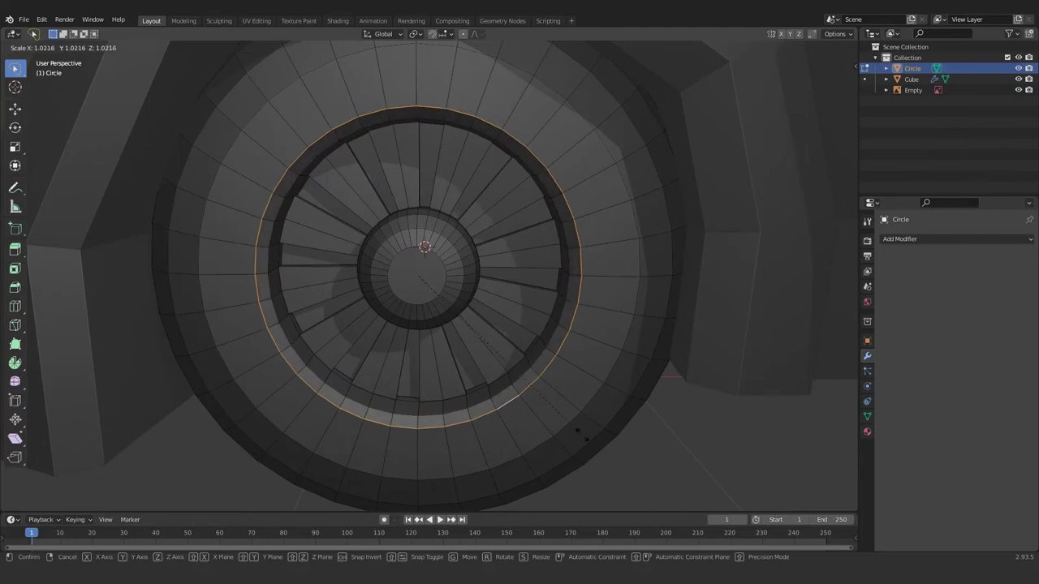
{"action": "mouse_move", "coordinate": [577, 430]}
{"action": "middle_mouse_down"}
{"action": "mouse_move", "coordinate": [471, 387]}
{"action": "mouse_move", "coordinate": [528, 398]}
{"action": "mouse_move", "coordinate": [524, 358]}
{"action": "middle_mouse_up"}
{"action": "key", "text": "s"}
{"action": "left_click", "coordinate": [520, 388]}
{"action": "key", "text": "s"}
{"action": "left_click", "coordinate": [559, 417]}
- Save the Car model file and bevel the selected tire face
{"action": "key", "text": "ctrl+s"}
{"action": "scroll", "coordinate": [524, 357], "scroll_direction": "down", "scroll_amount": 4}
{"action": "middle_click_drag", "start_coordinate": [413, 318], "coordinate": [422, 343]}
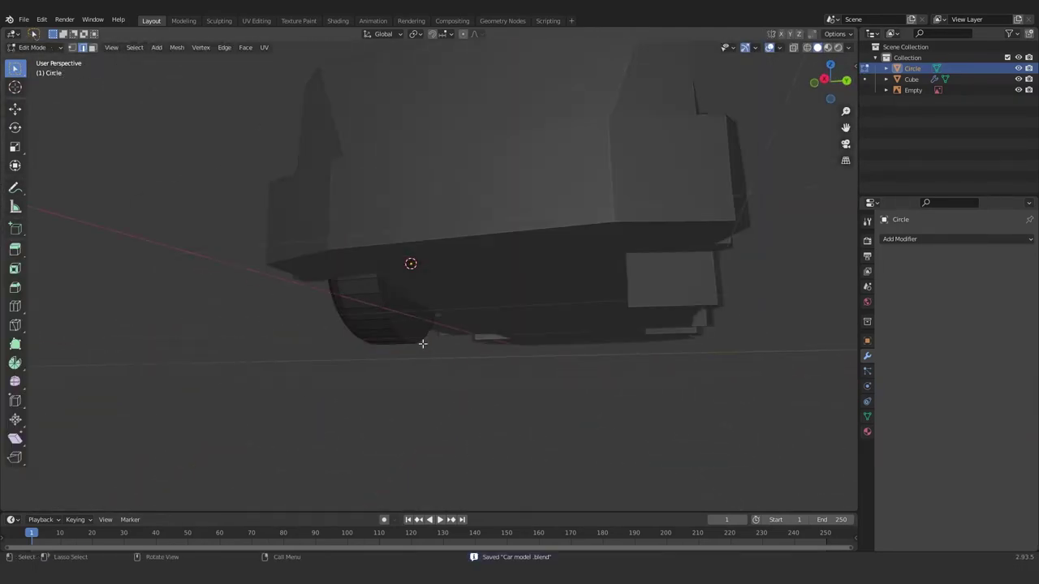
{"action": "key", "text": "ctrl+b"}
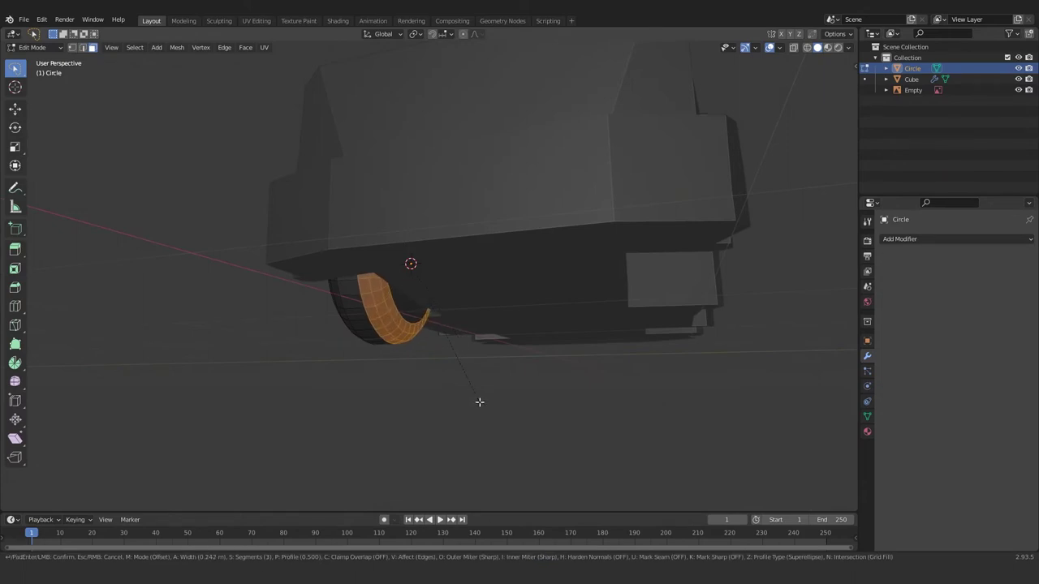
{"action": "left_click", "coordinate": [486, 374]}
- Duplicate the wheel as Circle.001 and shift it -2.6007 m along X to the front wheel
{"action": "key", "text": "Tab"}
{"action": "key", "text": "KP_1"}
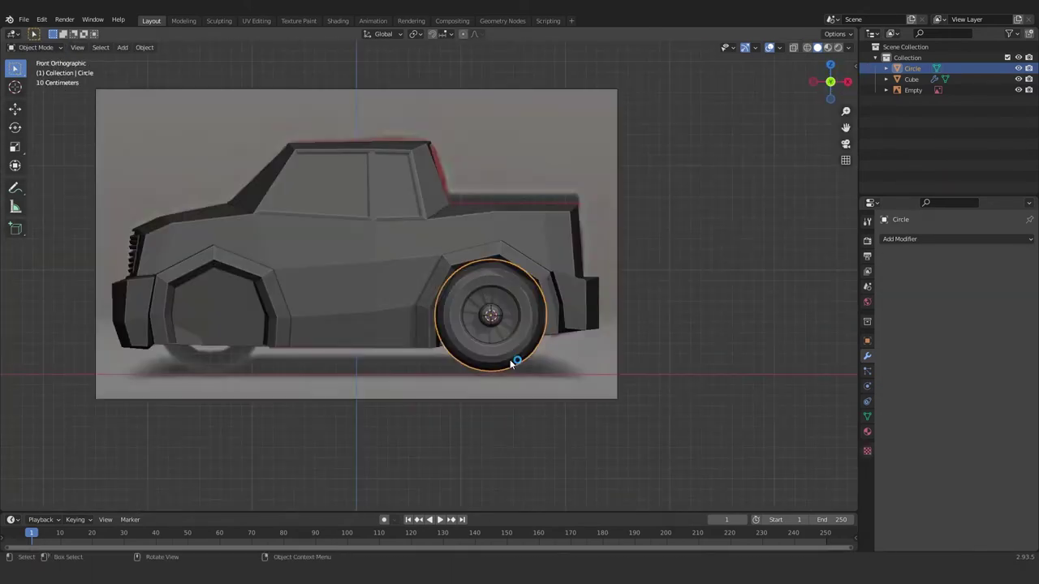
{"action": "key", "text": "shift+d"}
- Place the duplicated wheel at the front wheel arch, keeping it on the X axis
{"action": "key", "text": "x"}
{"action": "left_click", "coordinate": [195, 328]}
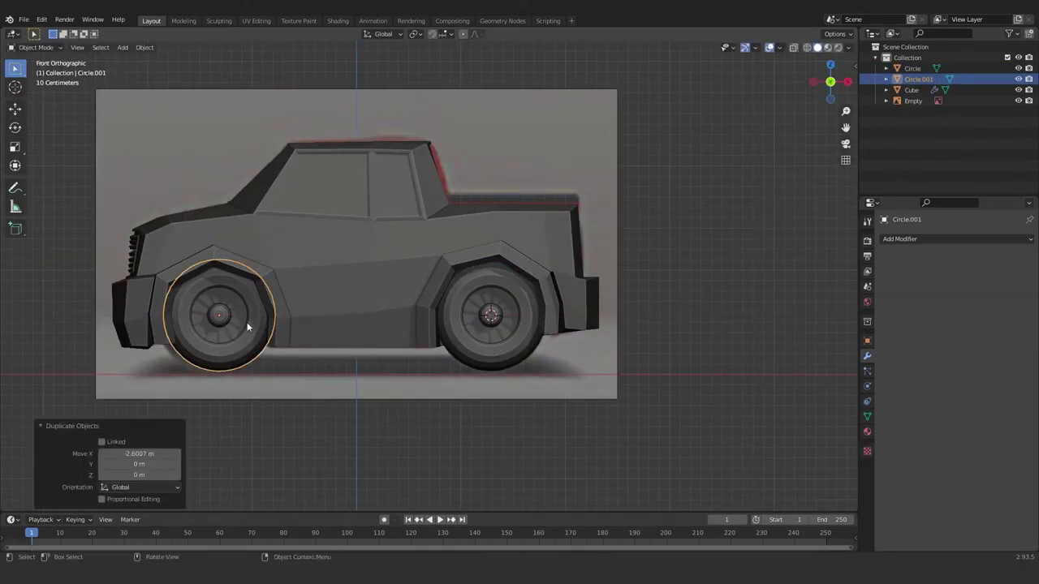
{"action": "mouse_move", "coordinate": [243, 324]}
{"action": "middle_mouse_down"}
{"action": "mouse_move", "coordinate": [405, 339]}
{"action": "mouse_move", "coordinate": [471, 368]}
{"action": "mouse_move", "coordinate": [422, 329]}
{"action": "middle_mouse_up"}
- Select the rear wheel arch face loop on the truck body and extrude it outward along its normals
{"action": "left_click", "coordinate": [422, 329]}
{"action": "key", "text": "Tab"}
{"action": "scroll", "coordinate": [437, 286], "scroll_direction": "up", "scroll_amount": 2}
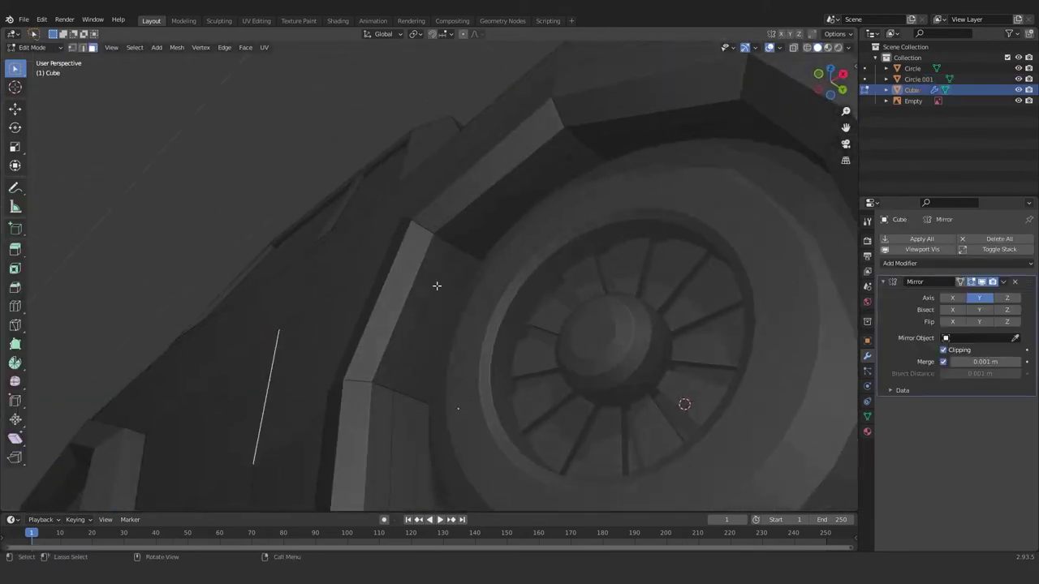
{"action": "left_click", "coordinate": [601, 130], "text": "alt"}
{"action": "middle_click_drag", "start_coordinate": [600, 130], "coordinate": [510, 430]}
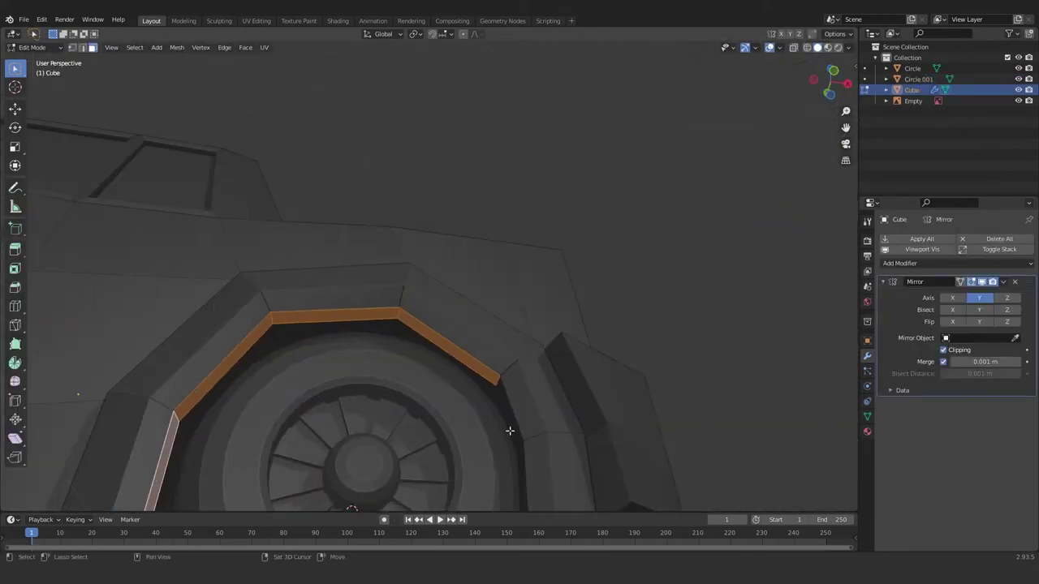
{"action": "scroll", "coordinate": [500, 419], "scroll_direction": "down", "scroll_amount": 2}
{"action": "key", "text": "KP_1"}
{"action": "key", "text": "alt+s"}
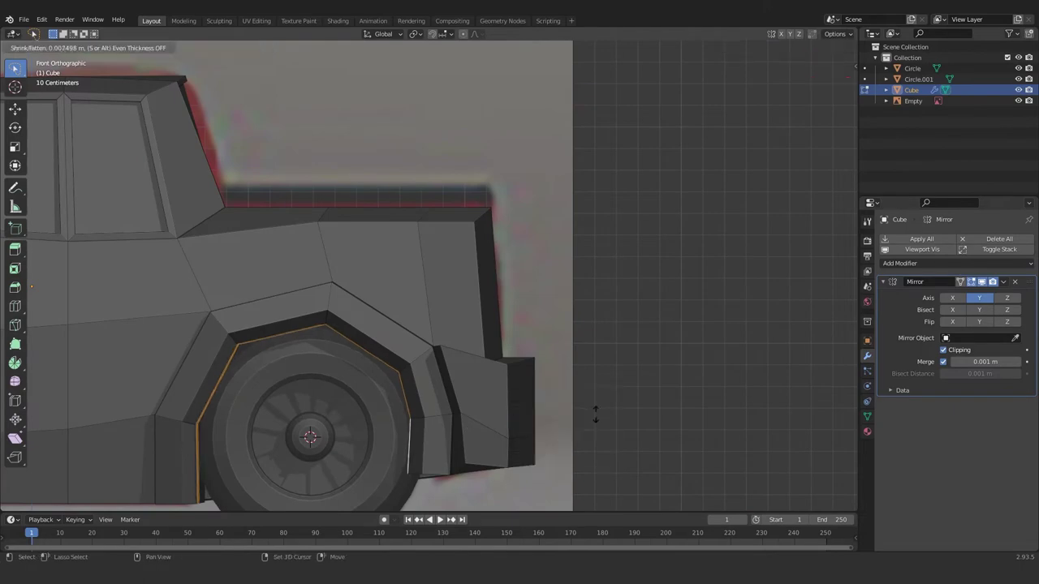
{"action": "left_click", "coordinate": [616, 392]}
- Scale the extruded arch strip along Y to form the raised trim lip
{"action": "middle_click_drag", "start_coordinate": [528, 425], "coordinate": [622, 425]}
{"action": "key", "text": "s"}
{"action": "key", "text": "y"}
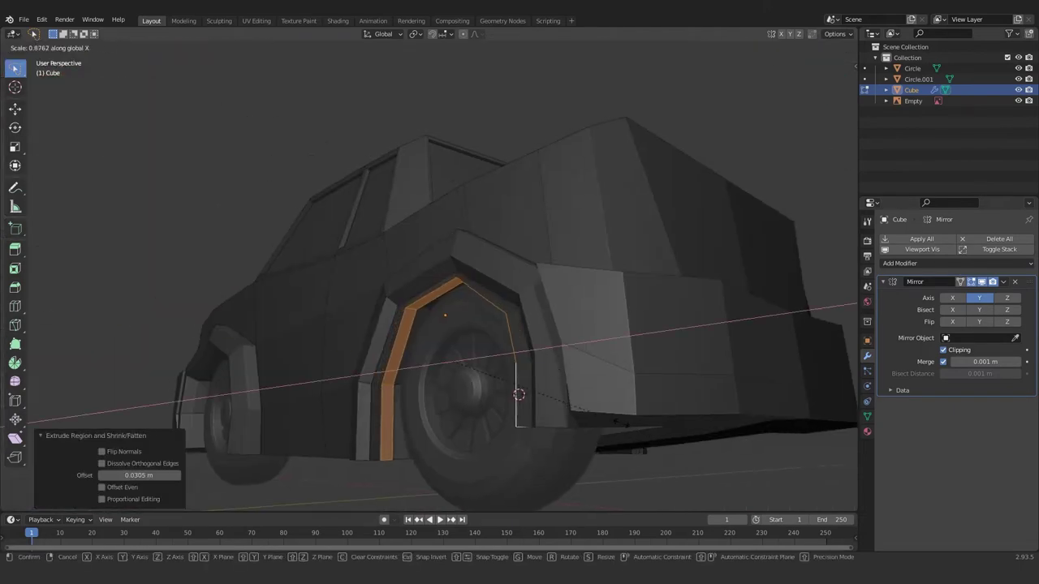
{"action": "left_click", "coordinate": [552, 372]}
{"action": "key", "text": "Tab"}
{"action": "mouse_move", "coordinate": [551, 373]}
{"action": "middle_mouse_down"}
{"action": "mouse_move", "coordinate": [549, 391]}
{"action": "mouse_move", "coordinate": [575, 389]}
{"action": "mouse_move", "coordinate": [608, 328]}
{"action": "mouse_move", "coordinate": [492, 316]}
{"action": "mouse_move", "coordinate": [554, 297]}
{"action": "mouse_move", "coordinate": [636, 345]}
{"action": "middle_mouse_up"}
{"action": "key", "text": "Tab"}
{"action": "scroll", "coordinate": [573, 387], "scroll_direction": "down", "scroll_amount": 1}
{"action": "key", "text": "Tab"}
{"action": "scroll", "coordinate": [575, 389], "scroll_direction": "down", "scroll_amount": 2}
{"action": "scroll", "coordinate": [555, 297], "scroll_direction": "down", "scroll_amount": 2}
{"action": "scroll", "coordinate": [636, 346], "scroll_direction": "down", "scroll_amount": 1}
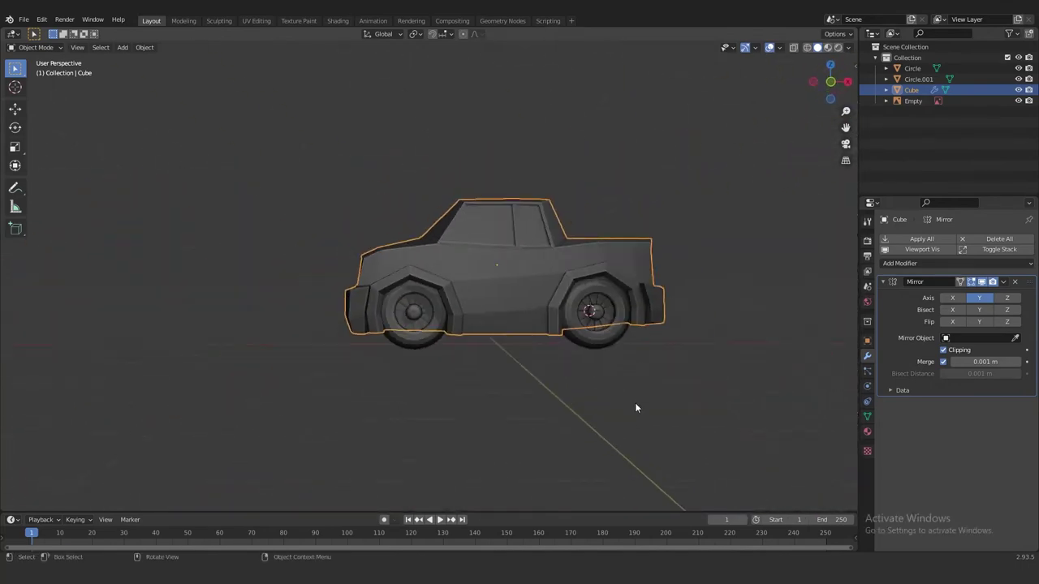
- Save Car model.blend, with see-through display on in front view
{"action": "key", "text": "KP_1"}
{"action": "key", "text": "alt+z"}
{"action": "key", "text": "ctrl+s"}
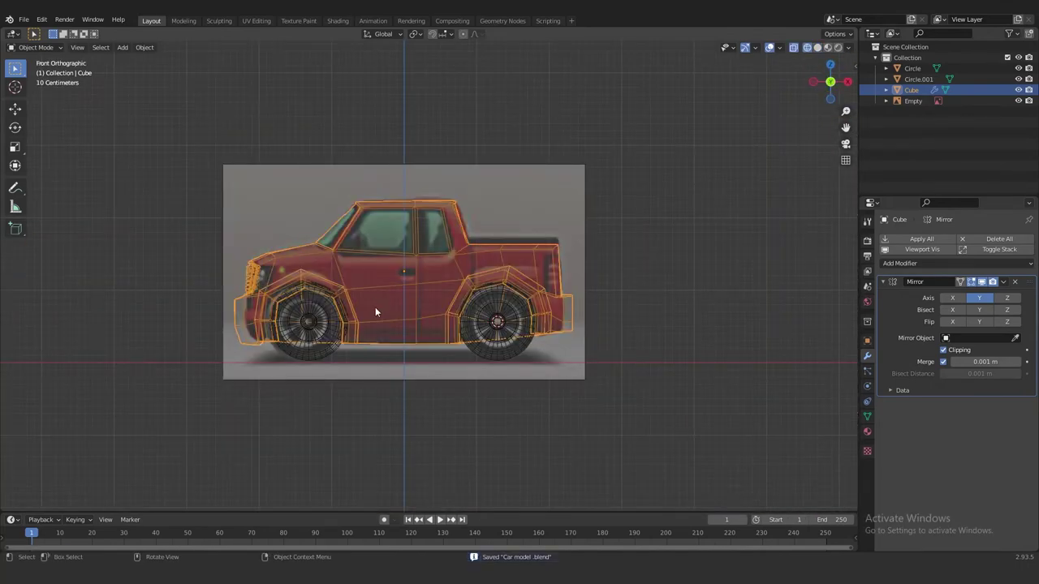
- Select both the rear and front wheels and bring up their object options
{"action": "scroll", "coordinate": [375, 312], "scroll_direction": "up", "scroll_amount": 3}
{"action": "left_click", "coordinate": [494, 371]}
{"action": "left_click", "coordinate": [225, 411], "text": "shift"}
{"action": "right_click", "coordinate": [398, 305]}
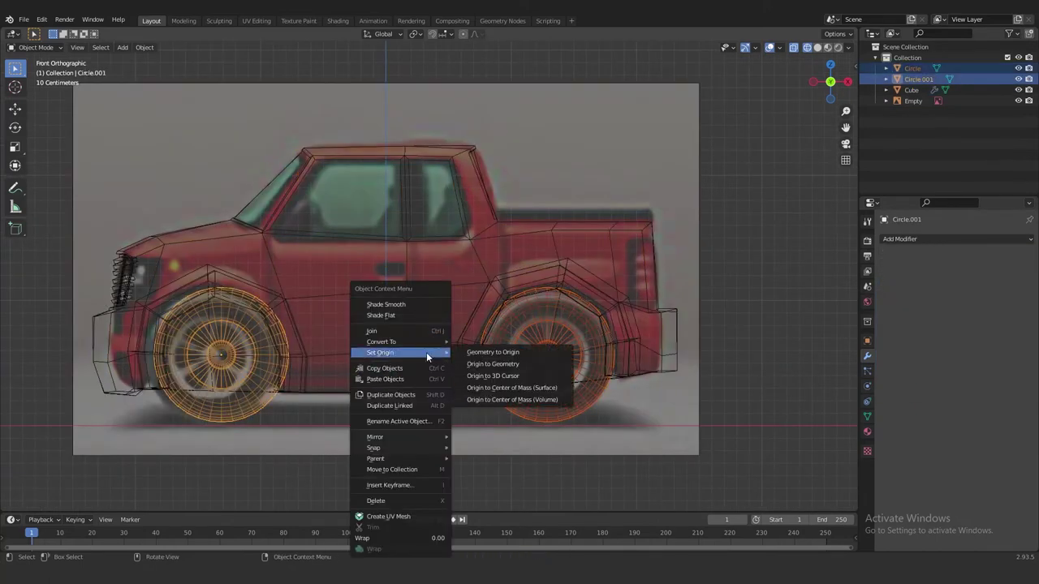
- Set both wheels' origins to the 3D cursor
{"action": "left_click", "coordinate": [505, 375]}
{"action": "mouse_move", "coordinate": [505, 375]}
{"action": "middle_mouse_down"}
{"action": "mouse_move", "coordinate": [446, 397]}
{"action": "mouse_move", "coordinate": [363, 326]}
{"action": "middle_mouse_up"}
{"action": "right_click", "coordinate": [488, 343]}
{"action": "left_click", "coordinate": [532, 367]}
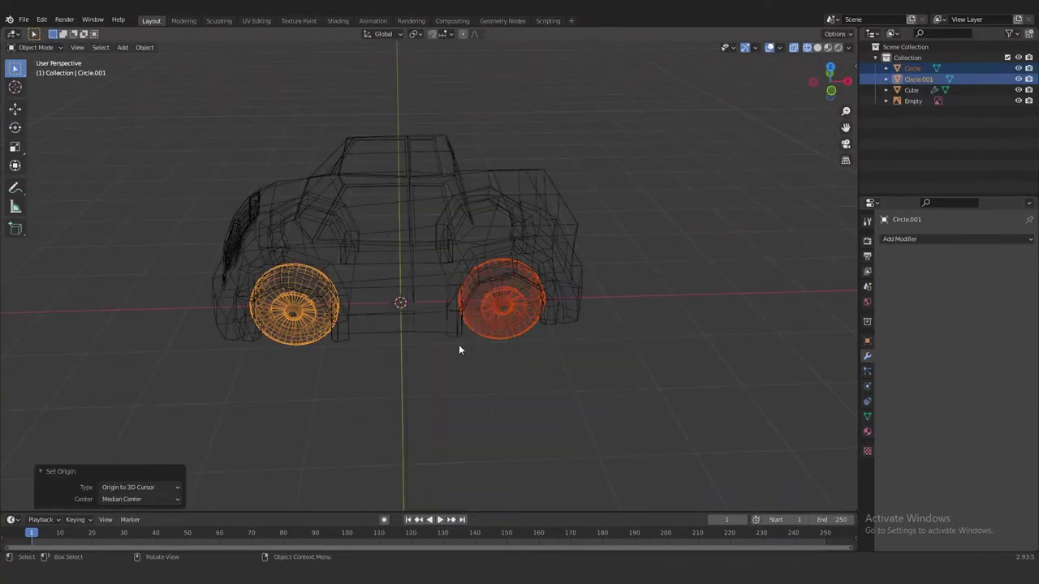
- Duplicate both wheels in top view, creating Circle.002 and Circle.003 for the far side
{"action": "key", "text": "KP_7"}
{"action": "key", "text": "shift+d"}
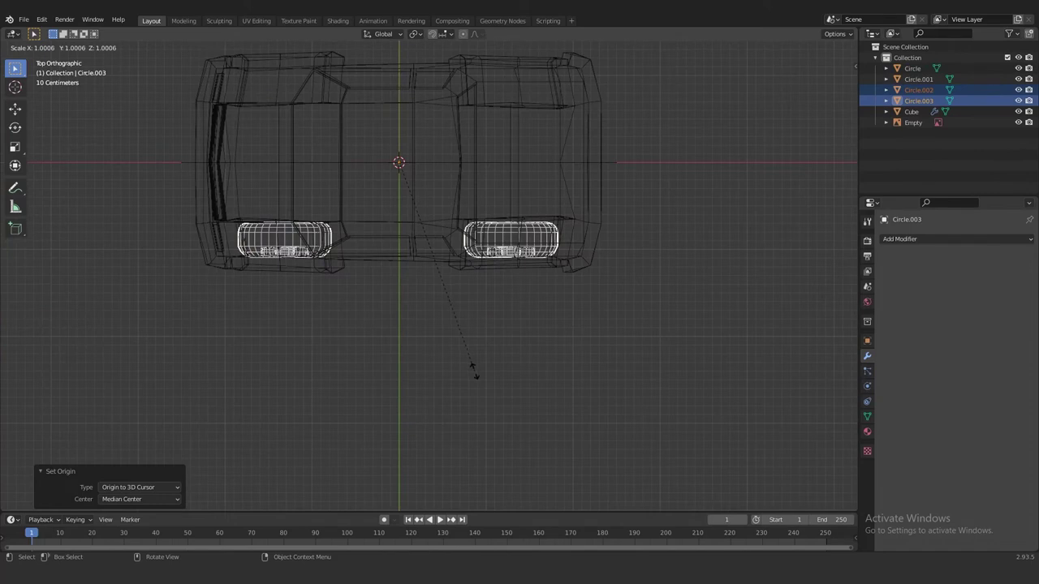
{"action": "right_click", "coordinate": [473, 369]}
{"action": "mouse_move", "coordinate": [476, 371]}
{"action": "middle_mouse_down"}
{"action": "mouse_move", "coordinate": [426, 286]}
{"action": "mouse_move", "coordinate": [65, 453]}
{"action": "middle_mouse_up"}
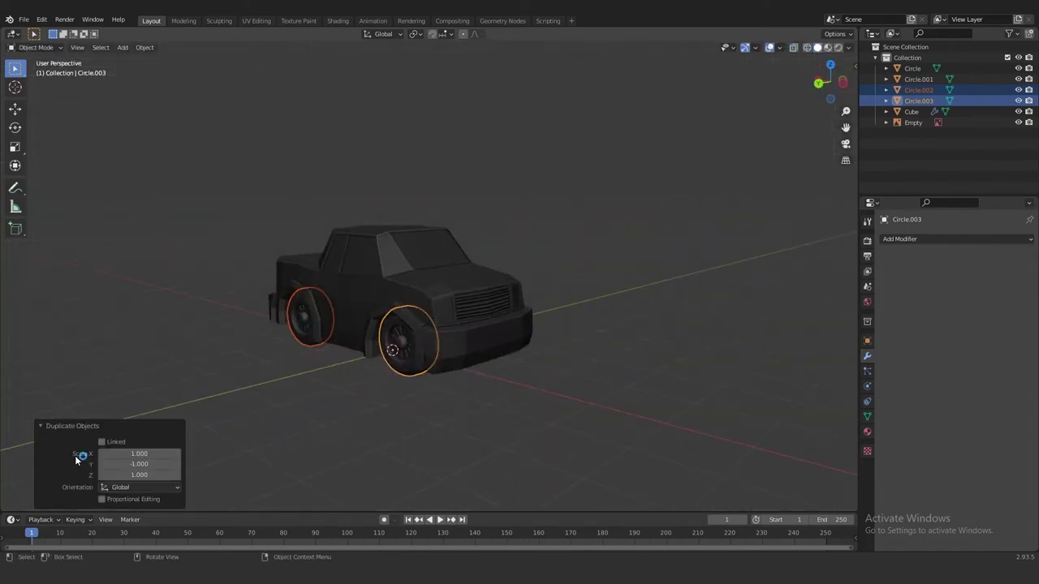
{"action": "left_click_drag", "start_coordinate": [526, 216], "coordinate": [534, 243]}
{"action": "left_click_drag", "start_coordinate": [589, 197], "coordinate": [580, 241]}
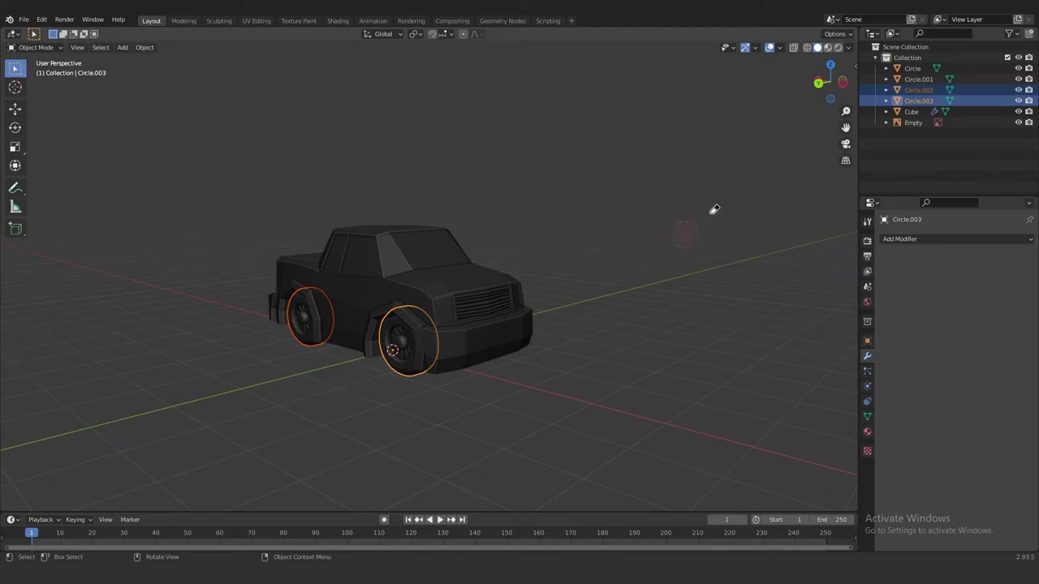
{"action": "mouse_move", "coordinate": [714, 210]}
{"action": "middle_mouse_down"}
{"action": "mouse_move", "coordinate": [719, 319]}
{"action": "mouse_move", "coordinate": [511, 365]}
{"action": "middle_mouse_up"}
- Extrude the top face at the rear corner of the truck bed
{"action": "key", "text": "KP_1"}
{"action": "key", "text": "alt+z"}
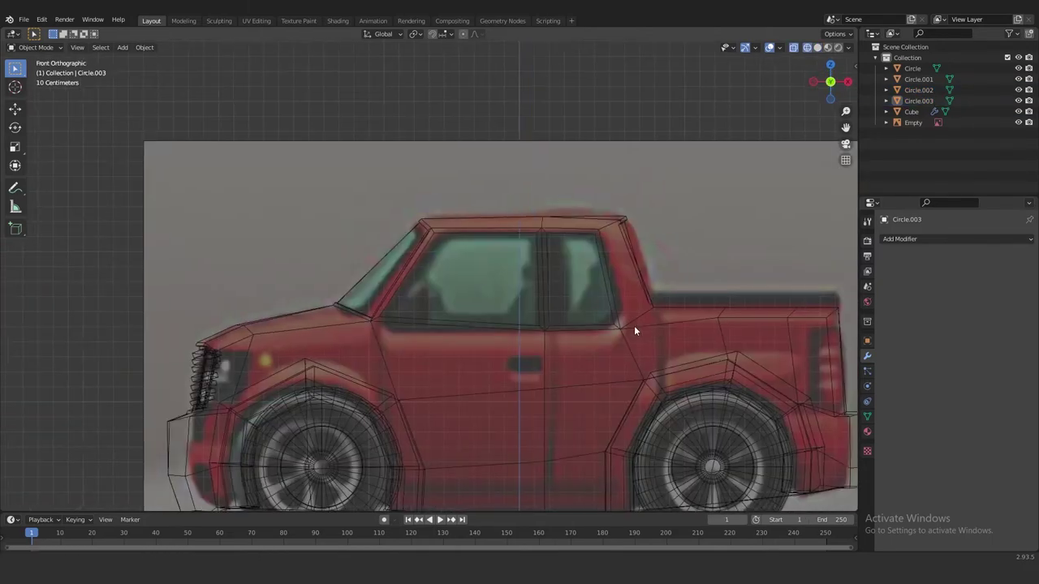
{"action": "scroll", "coordinate": [634, 330], "scroll_direction": "up", "scroll_amount": 3}
{"action": "scroll", "coordinate": [617, 273], "scroll_direction": "up", "scroll_amount": 3}
{"action": "key", "text": "Tab"}
{"action": "key", "text": "alt+q"}
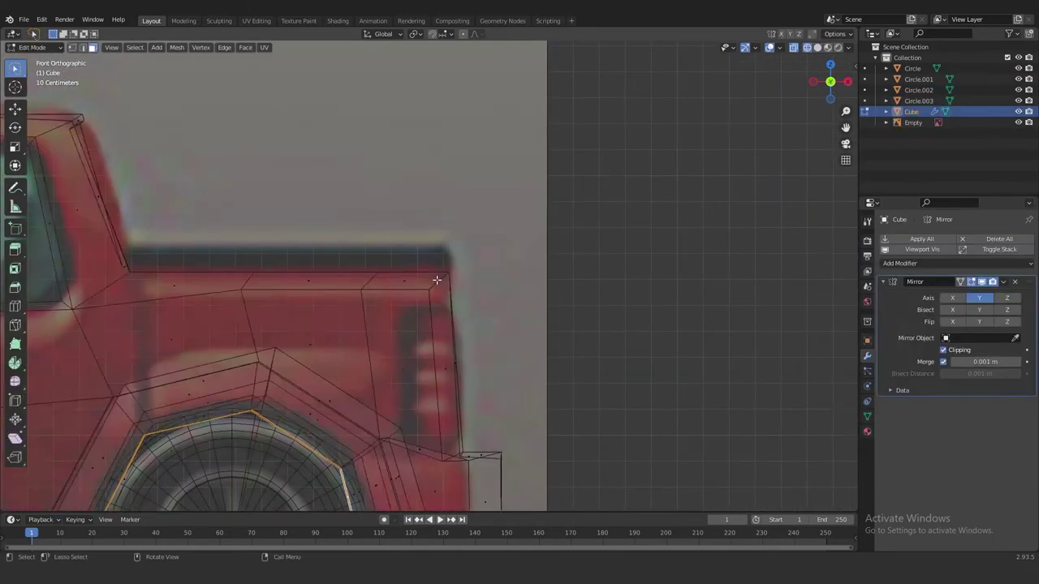
{"action": "middle_click_drag", "start_coordinate": [437, 280], "coordinate": [417, 309]}
{"action": "left_click", "coordinate": [440, 297]}
{"action": "key", "text": "KP_1"}
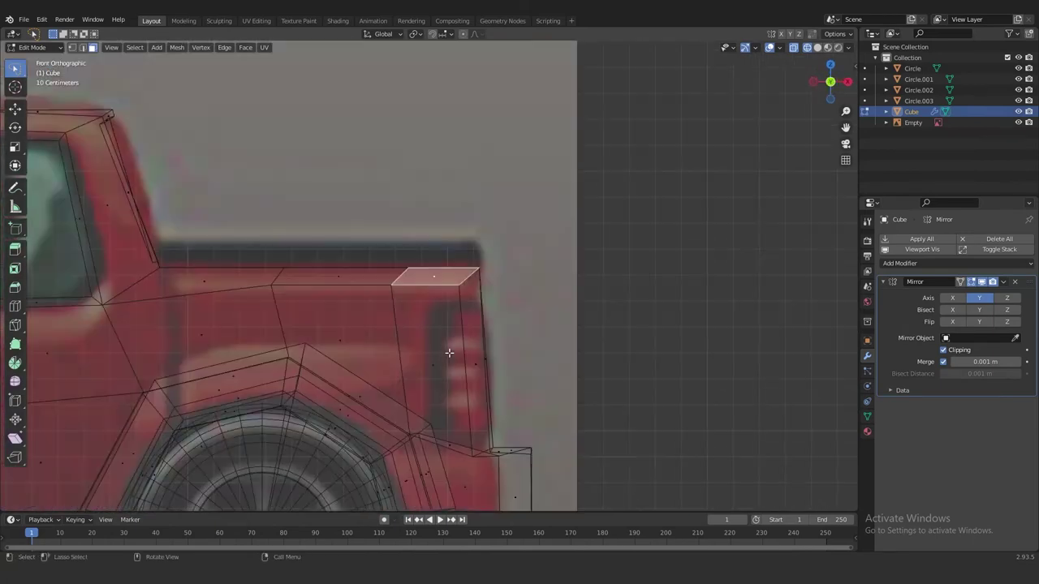
{"action": "key", "text": "e"}
{"action": "left_click", "coordinate": [557, 301]}
- Move the extruded rear face 0.068 m along X
{"action": "key", "text": "g"}
{"action": "key", "text": "x"}
{"action": "left_click", "coordinate": [499, 309]}
{"action": "scroll", "coordinate": [499, 310], "scroll_direction": "down", "scroll_amount": 4}
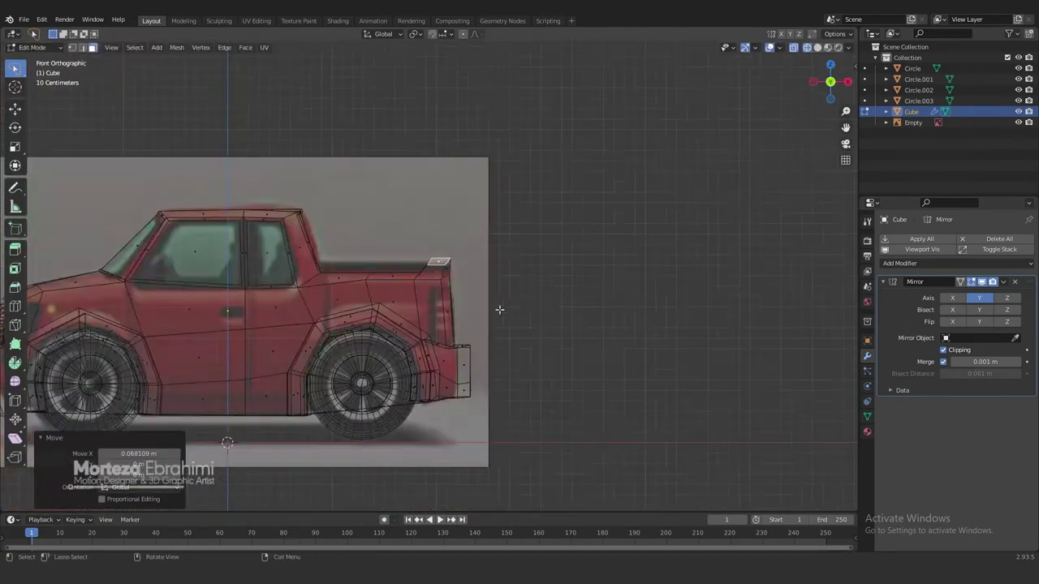
{"action": "key", "text": "Tab"}
{"action": "middle_click_drag", "start_coordinate": [500, 310], "coordinate": [528, 288]}
{"action": "key", "text": "alt+z"}
{"action": "key", "text": "KP_1"}
{"action": "key", "text": "Tab"}
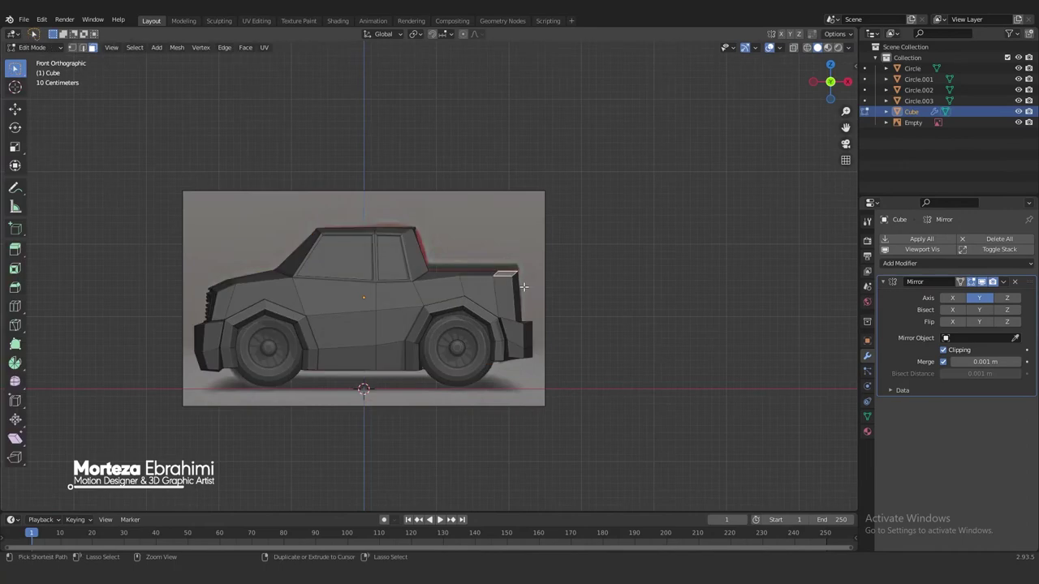
{"action": "scroll", "coordinate": [524, 287], "scroll_direction": "up", "scroll_amount": 2}
{"action": "scroll", "coordinate": [523, 287], "scroll_direction": "up", "scroll_amount": 3}
{"action": "mouse_move", "coordinate": [523, 287]}
{"action": "middle_mouse_down"}
{"action": "mouse_move", "coordinate": [426, 373]}
{"action": "mouse_move", "coordinate": [461, 358]}
{"action": "middle_mouse_up"}
{"action": "scroll", "coordinate": [425, 374], "scroll_direction": "up", "scroll_amount": 2}
{"action": "scroll", "coordinate": [461, 358], "scroll_direction": "up", "scroll_amount": 2}
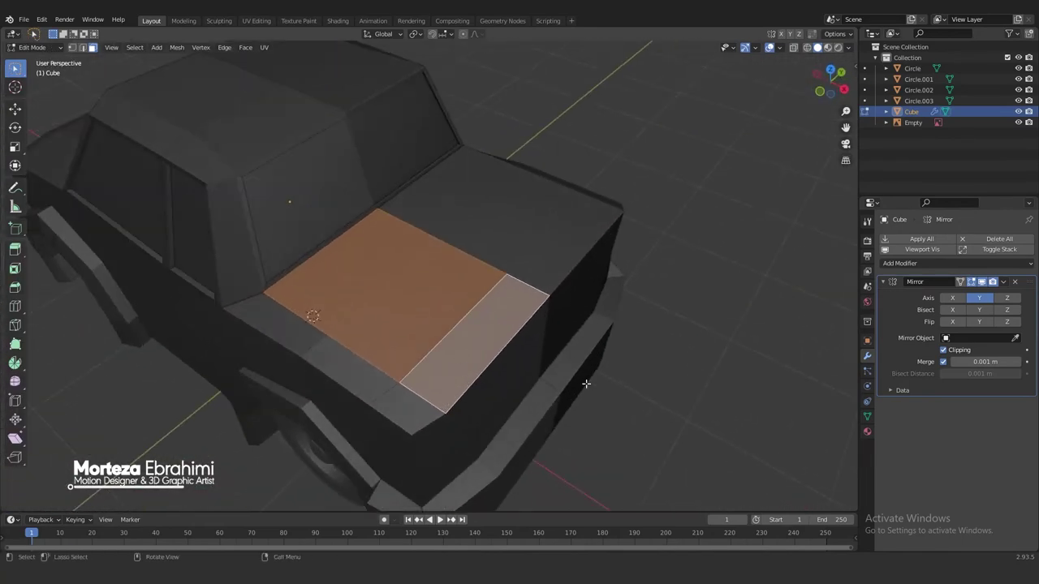
- Extrude the deck's rear edge into a front strip and select both deck faces
{"action": "key", "text": "KP_7"}
{"action": "key", "text": "2"}
{"action": "left_click", "coordinate": [455, 393]}
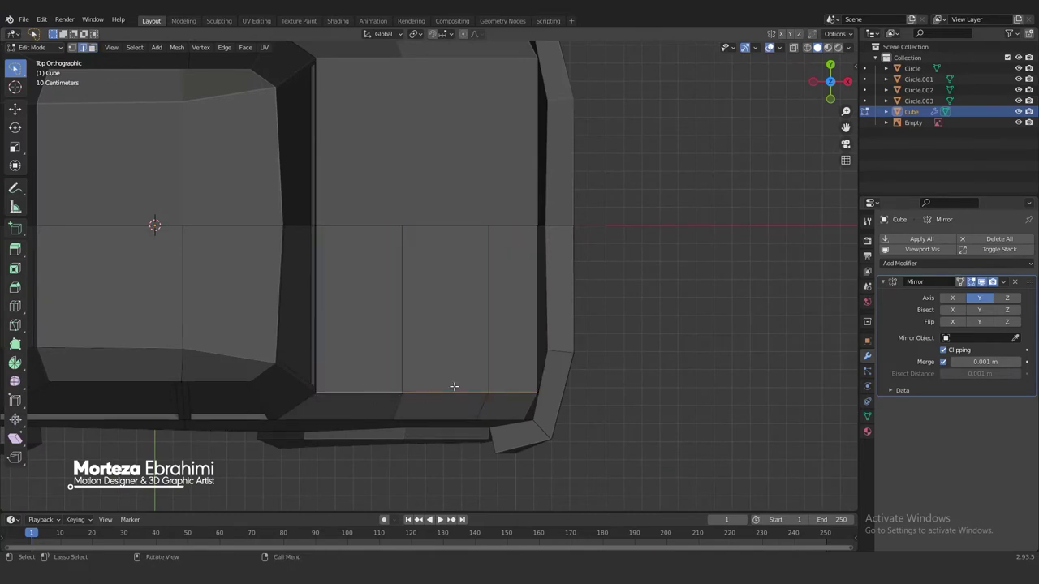
{"action": "key", "text": "e"}
{"action": "mouse_move", "coordinate": [454, 386]}
{"action": "middle_mouse_down"}
{"action": "mouse_move", "coordinate": [411, 350]}
{"action": "mouse_move", "coordinate": [573, 352]}
{"action": "mouse_move", "coordinate": [487, 360]}
{"action": "mouse_move", "coordinate": [530, 351]}
{"action": "mouse_move", "coordinate": [516, 331]}
{"action": "mouse_move", "coordinate": [549, 360]}
{"action": "mouse_move", "coordinate": [480, 378]}
{"action": "mouse_move", "coordinate": [471, 363]}
{"action": "middle_mouse_up"}
{"action": "key", "text": "3"}
{"action": "left_click", "coordinate": [411, 350], "text": "shift"}
- Inset the deck faces, resize them along X, and extrude them down into the body
{"action": "key", "text": "i"}
{"action": "left_click", "coordinate": [609, 355]}
{"action": "key", "text": "s"}
{"action": "key", "text": "x"}
{"action": "left_click", "coordinate": [492, 357]}
{"action": "key", "text": "e"}
{"action": "left_click", "coordinate": [528, 361]}
- Review the lowered deck and reposition the rear deck face
{"action": "key", "text": "Tab"}
{"action": "key", "text": "Tab"}
{"action": "mouse_move", "coordinate": [534, 388]}
{"action": "middle_mouse_down"}
{"action": "mouse_move", "coordinate": [489, 348]}
{"action": "mouse_move", "coordinate": [499, 330]}
{"action": "middle_mouse_up"}
{"action": "left_click", "coordinate": [513, 339]}
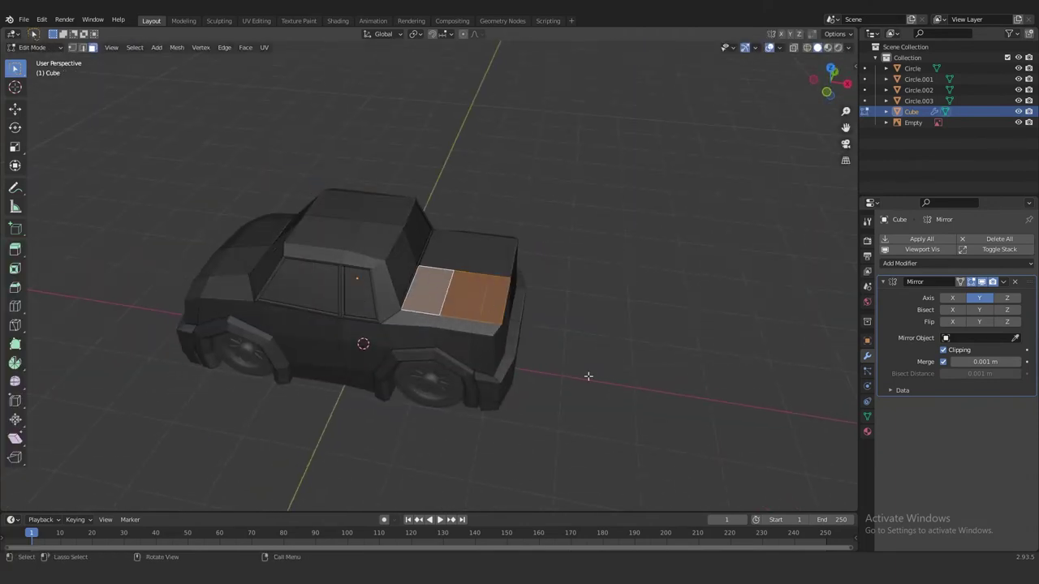
{"action": "left_click", "coordinate": [599, 381]}
{"action": "mouse_move", "coordinate": [598, 381]}
{"action": "middle_mouse_down"}
{"action": "mouse_move", "coordinate": [509, 328]}
{"action": "mouse_move", "coordinate": [464, 330]}
{"action": "mouse_move", "coordinate": [472, 368]}
{"action": "mouse_move", "coordinate": [514, 359]}
{"action": "mouse_move", "coordinate": [454, 373]}
{"action": "mouse_move", "coordinate": [505, 342]}
{"action": "mouse_move", "coordinate": [549, 362]}
{"action": "mouse_move", "coordinate": [536, 349]}
{"action": "mouse_move", "coordinate": [444, 360]}
{"action": "mouse_move", "coordinate": [457, 343]}
{"action": "mouse_move", "coordinate": [538, 339]}
{"action": "middle_mouse_up"}
{"action": "key", "text": "Tab"}
{"action": "key", "text": "Tab"}
{"action": "scroll", "coordinate": [515, 359], "scroll_direction": "up", "scroll_amount": 4}
{"action": "scroll", "coordinate": [487, 366], "scroll_direction": "down", "scroll_amount": 4}
- Lower the deck's back edge about 0.15 m along Z, checking it in wireframe
{"action": "key", "text": "Tab"}
{"action": "key", "text": "Tab"}
{"action": "scroll", "coordinate": [505, 341], "scroll_direction": "up", "scroll_amount": 2}
{"action": "key", "text": "g"}
{"action": "left_click", "coordinate": [548, 325]}
{"action": "key", "text": "Tab"}
{"action": "scroll", "coordinate": [560, 341], "scroll_direction": "down", "scroll_amount": 3}
{"action": "key", "text": "shift+z"}
{"action": "key", "text": "Tab"}
{"action": "key", "text": "Escape"}
{"action": "key", "text": "Tab"}
{"action": "key", "text": "Tab"}
{"action": "key", "text": "g"}
{"action": "key", "text": "z"}
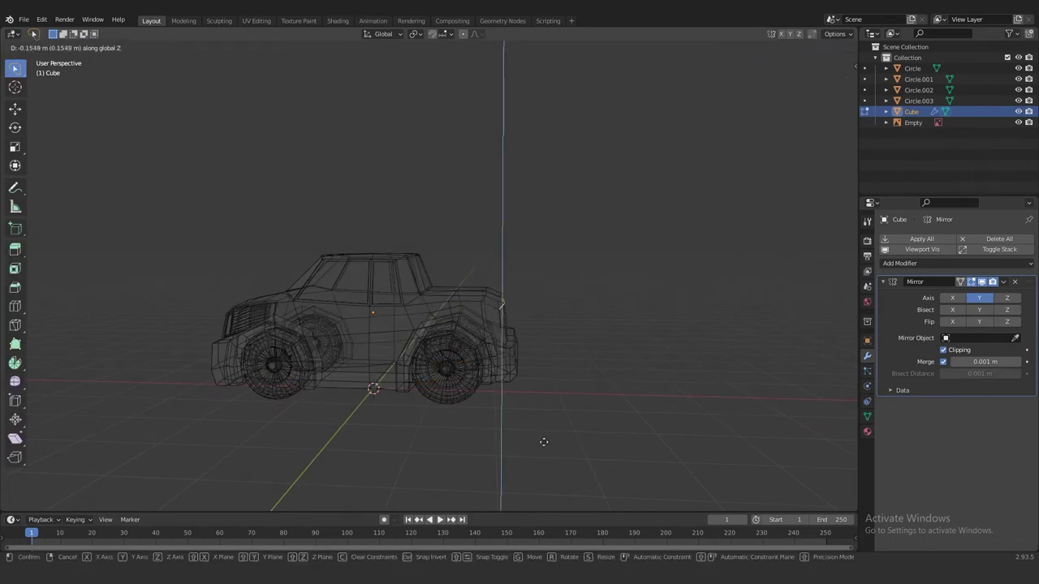
{"action": "key", "text": "Escape"}
{"action": "key", "text": "Tab"}
{"action": "mouse_move", "coordinate": [532, 391]}
{"action": "middle_mouse_down"}
{"action": "mouse_move", "coordinate": [432, 388]}
{"action": "mouse_move", "coordinate": [409, 403]}
{"action": "mouse_move", "coordinate": [313, 371]}
{"action": "mouse_move", "coordinate": [433, 413]}
{"action": "middle_mouse_up"}
{"action": "key", "text": "shift+z"}
{"action": "scroll", "coordinate": [438, 397], "scroll_direction": "up", "scroll_amount": 3}
{"action": "key", "text": "Tab"}
- Loop cut down the hood centre and duplicate a hood face in place for the scoop
{"action": "scroll", "coordinate": [434, 412], "scroll_direction": "up", "scroll_amount": 1}
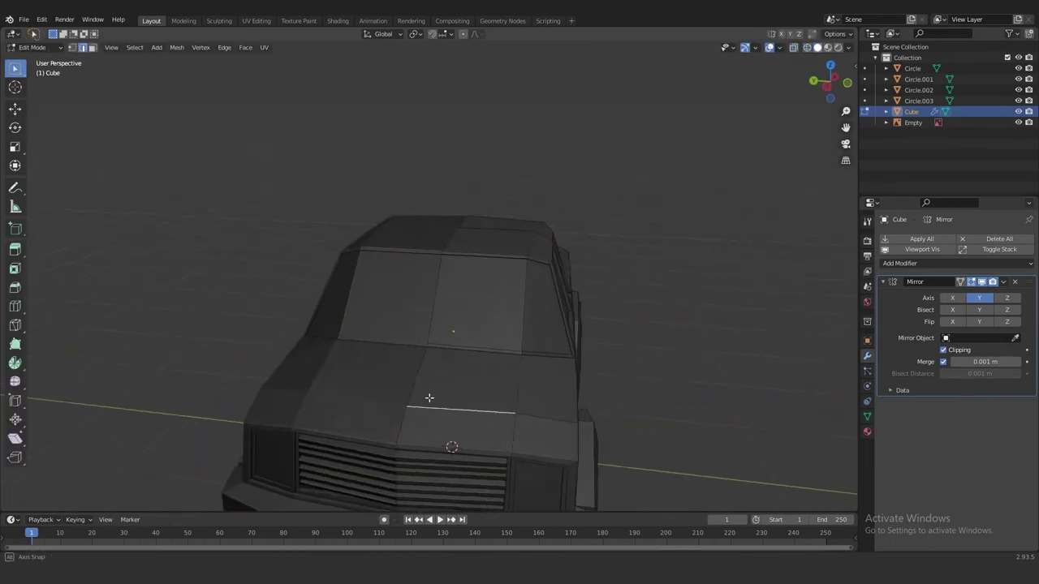
{"action": "scroll", "coordinate": [453, 392], "scroll_direction": "up", "scroll_amount": 2}
{"action": "left_click", "coordinate": [454, 392]}
{"action": "right_click", "coordinate": [454, 392]}
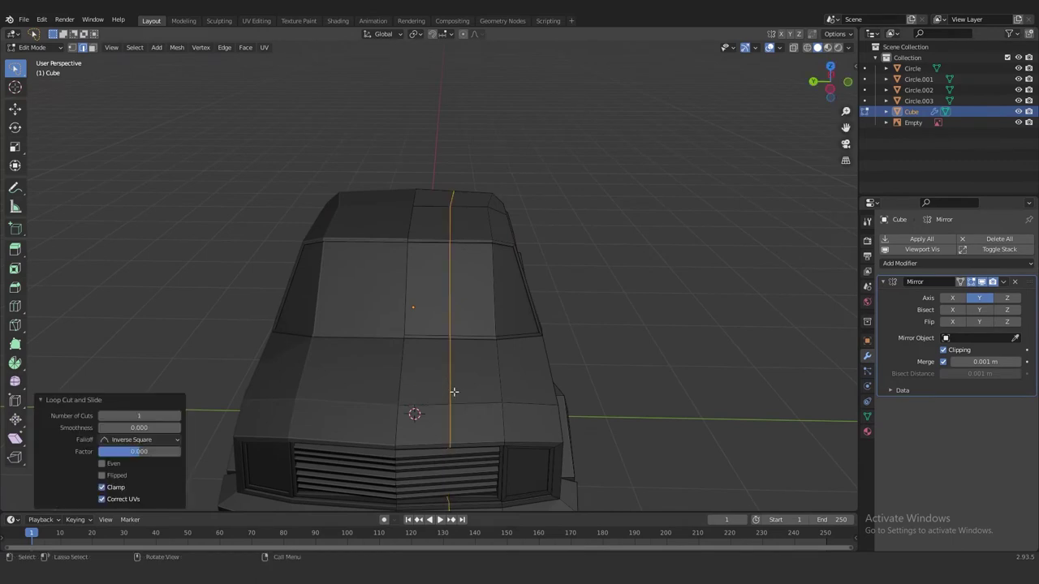
{"action": "left_click", "coordinate": [422, 373]}
{"action": "mouse_move", "coordinate": [422, 373]}
{"action": "middle_mouse_down"}
{"action": "mouse_move", "coordinate": [371, 390]}
{"action": "mouse_move", "coordinate": [451, 368]}
{"action": "mouse_move", "coordinate": [392, 380]}
{"action": "middle_mouse_up"}
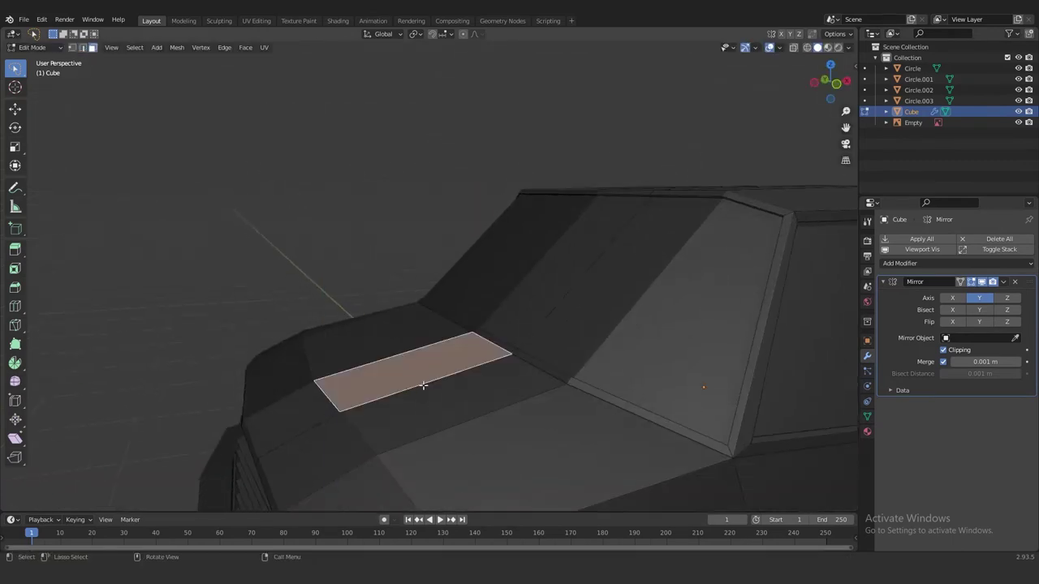
{"action": "key", "text": "shift+d"}
{"action": "right_click", "coordinate": [417, 396]}
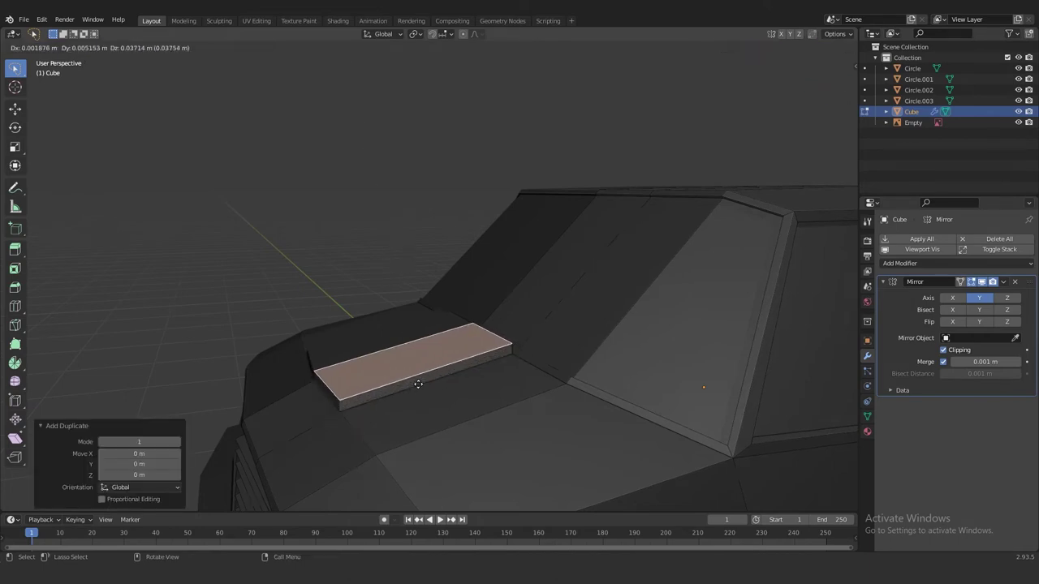
- Lower the scoop's front top edge and shift it sideways along X
{"action": "key", "text": "2"}
{"action": "left_click", "coordinate": [514, 343]}
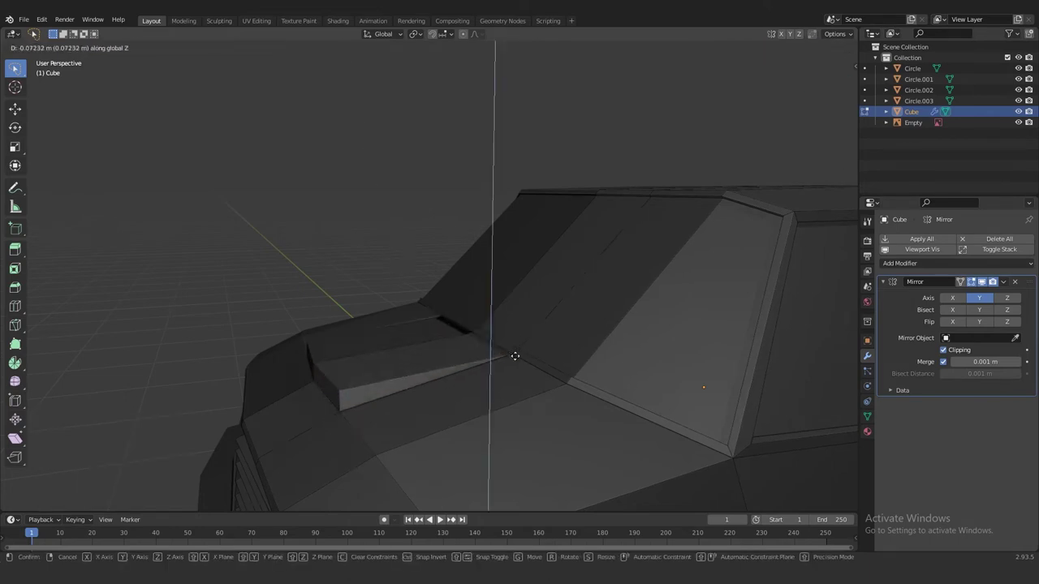
{"action": "left_click", "coordinate": [518, 334]}
{"action": "middle_click_drag", "start_coordinate": [519, 334], "coordinate": [462, 394]}
{"action": "key", "text": "g"}
{"action": "key", "text": "x"}
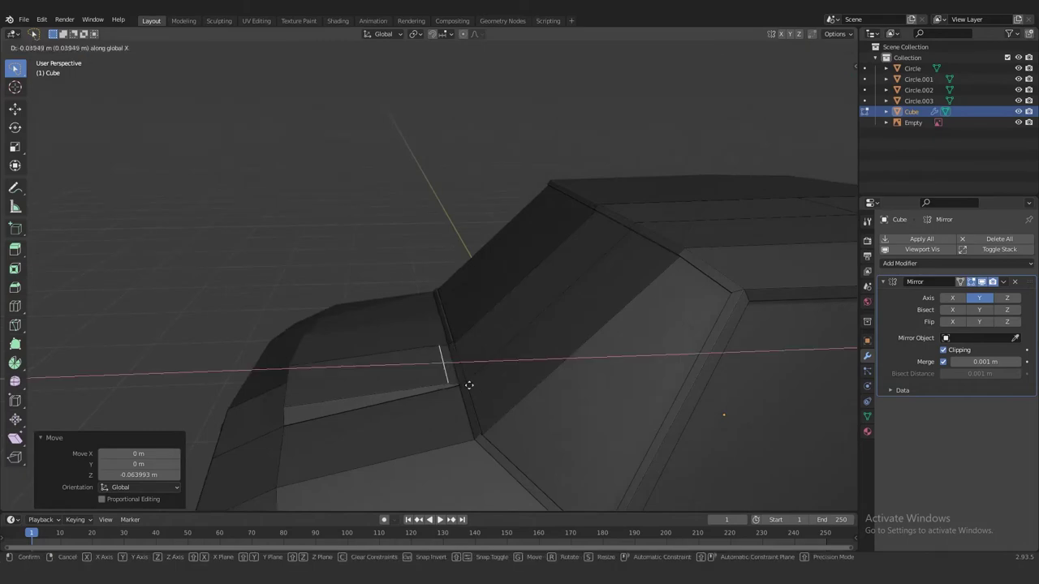
{"action": "left_click", "coordinate": [451, 385]}
- Raise the scoop edge vertically along Z, checking the shape from the front
{"action": "key", "text": "g"}
{"action": "key", "text": "z"}
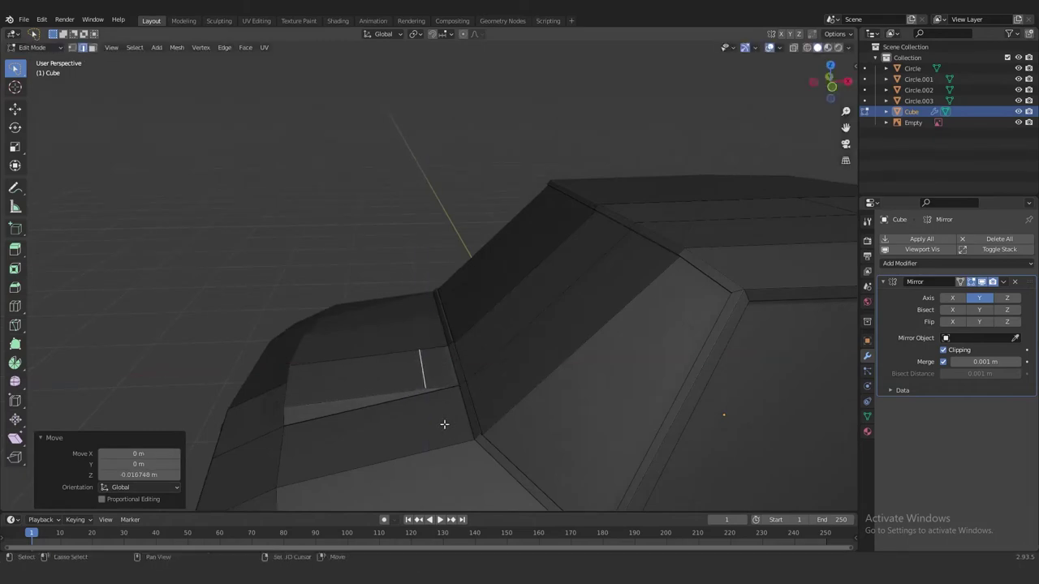
{"action": "key", "text": "Tab"}
{"action": "middle_click_drag", "start_coordinate": [444, 424], "coordinate": [585, 417]}
{"action": "key", "text": "Tab"}
{"action": "mouse_move", "coordinate": [689, 404]}
{"action": "middle_mouse_down"}
{"action": "mouse_move", "coordinate": [573, 425]}
{"action": "mouse_move", "coordinate": [469, 376]}
{"action": "mouse_move", "coordinate": [443, 409]}
{"action": "middle_mouse_up"}
{"action": "key", "text": "g"}
{"action": "key", "text": "z"}
{"action": "left_click", "coordinate": [462, 391]}
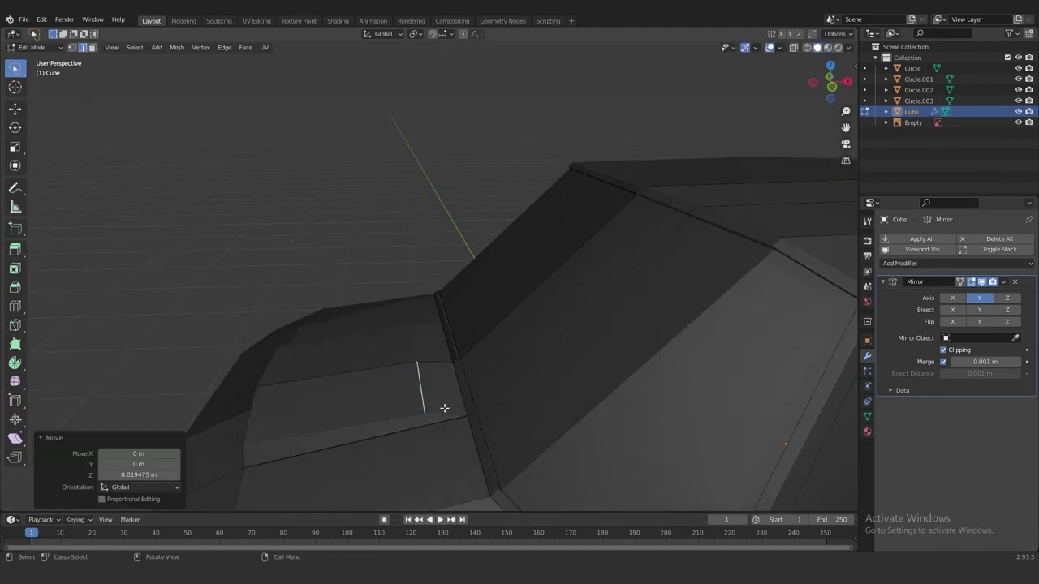
- Scale the whole scoop box to 0.905 along its length
{"action": "key", "text": "ctrl+l"}
{"action": "key", "text": "s"}
{"action": "key", "text": "x"}
{"action": "left_click", "coordinate": [465, 411]}
{"action": "key", "text": "g"}
{"action": "key", "text": "z"}
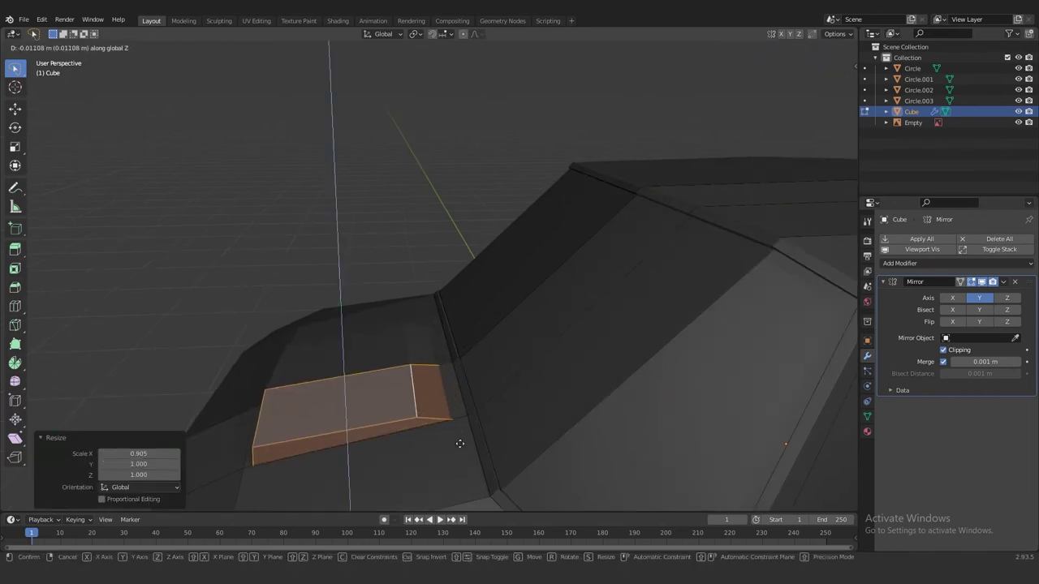
{"action": "right_click", "coordinate": [460, 443]}
{"action": "mouse_move", "coordinate": [460, 444]}
{"action": "middle_mouse_down"}
{"action": "mouse_move", "coordinate": [404, 408]}
{"action": "mouse_move", "coordinate": [473, 380]}
{"action": "mouse_move", "coordinate": [687, 399]}
{"action": "middle_mouse_up"}
- Move the scoop's left edge vertically and narrow the scoop to 0.575
{"action": "left_click", "coordinate": [376, 419]}
{"action": "left_click", "coordinate": [385, 424], "text": "alt"}
{"action": "left_click", "coordinate": [412, 399]}
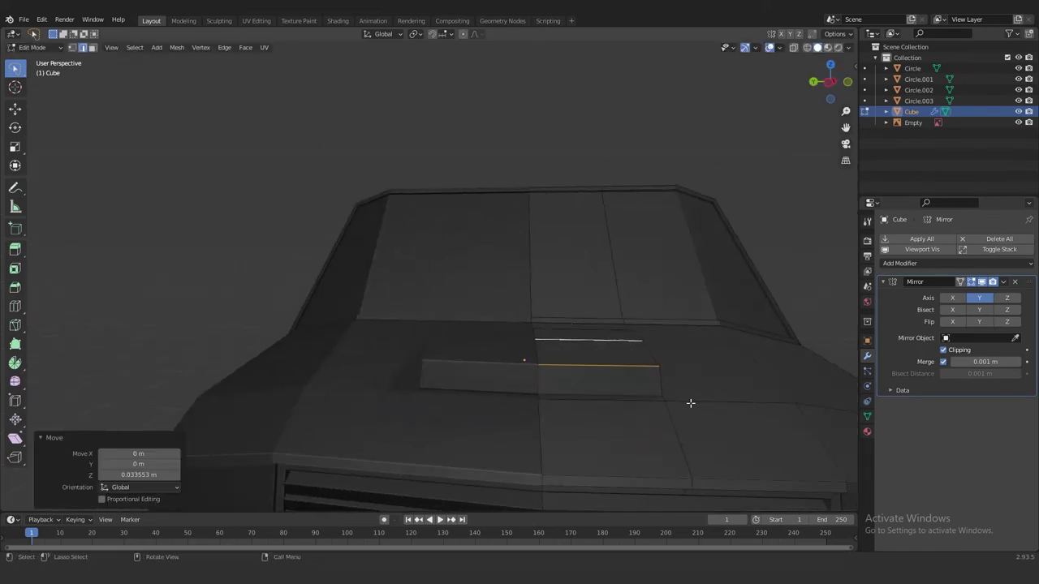
{"action": "key", "text": "s"}
{"action": "key", "text": "y"}
{"action": "right_click", "coordinate": [640, 395]}
{"action": "key", "text": "ctrl+l"}
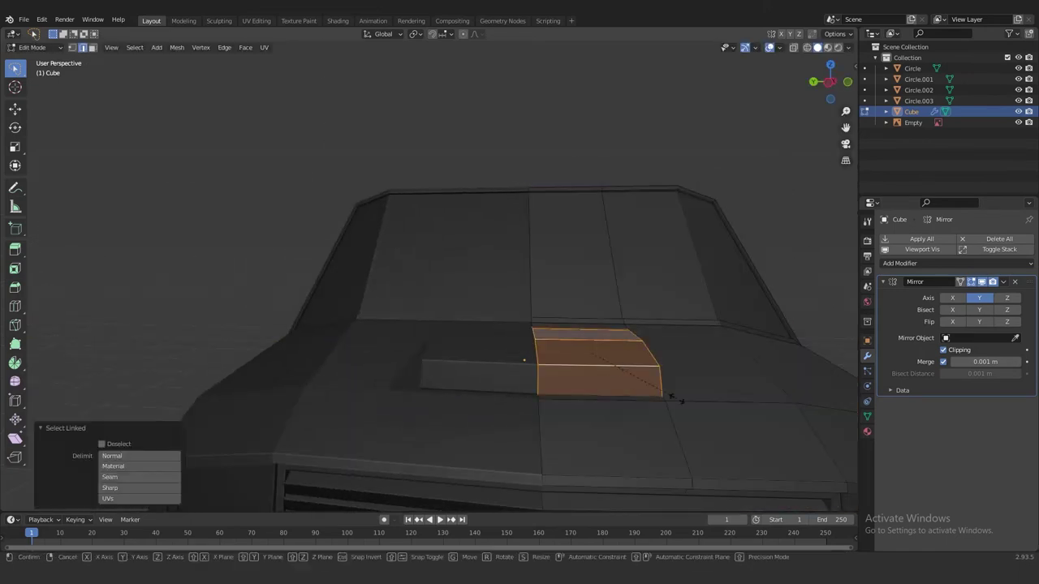
{"action": "left_click", "coordinate": [625, 388]}
{"action": "mouse_move", "coordinate": [625, 389]}
{"action": "middle_mouse_down"}
{"action": "mouse_move", "coordinate": [520, 413]}
{"action": "mouse_move", "coordinate": [460, 366]}
{"action": "mouse_move", "coordinate": [459, 401]}
{"action": "mouse_move", "coordinate": [527, 438]}
{"action": "mouse_move", "coordinate": [496, 417]}
{"action": "mouse_move", "coordinate": [574, 397]}
{"action": "middle_mouse_up"}
- Lower the scoop to sit flatter and narrow it along Y
{"action": "right_click", "coordinate": [488, 378]}
{"action": "key", "text": "ctrl+z"}
{"action": "key", "text": "s"}
{"action": "key", "text": "y"}
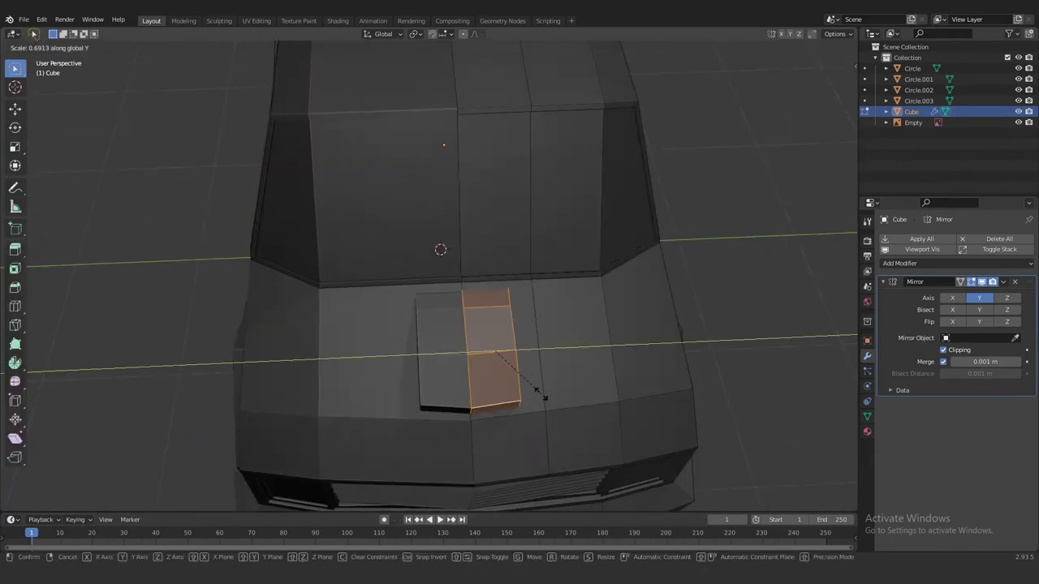
{"action": "left_click", "coordinate": [541, 396]}
- In see-through top view, slide the scoop into place on the hood
{"action": "key", "text": "alt+z"}
{"action": "key", "text": "KP_7"}
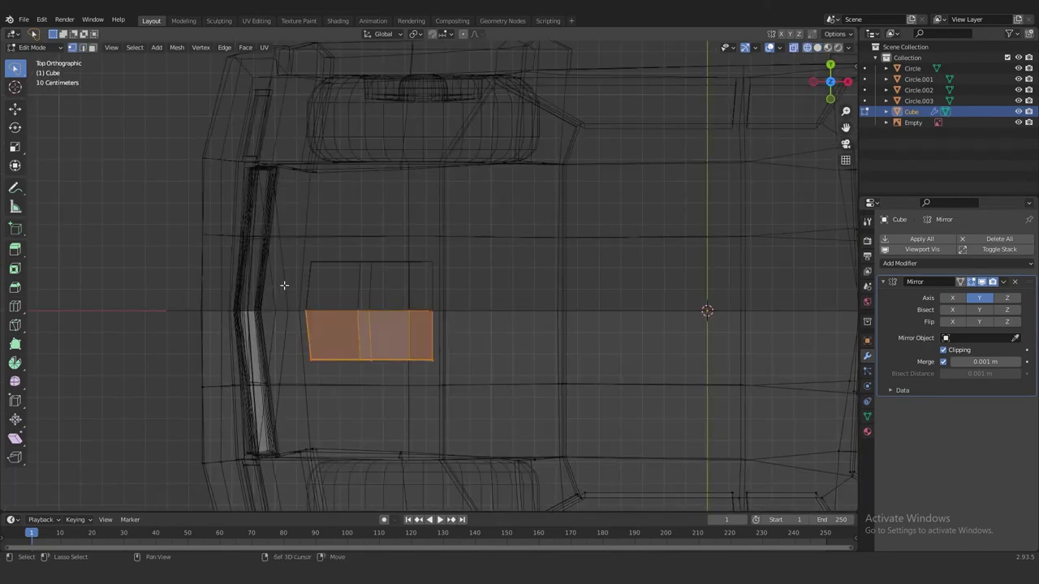
{"action": "key", "text": "ctrl+z"}
{"action": "mouse_move", "coordinate": [333, 347]}
{"action": "middle_mouse_down"}
{"action": "mouse_move", "coordinate": [380, 379]}
{"action": "mouse_move", "coordinate": [414, 446]}
{"action": "mouse_move", "coordinate": [491, 410]}
{"action": "mouse_move", "coordinate": [457, 420]}
{"action": "middle_mouse_up"}
{"action": "left_click", "coordinate": [379, 387]}
- Resize the scoop and adjust its height on the hood
{"action": "key", "text": "alt+z"}
{"action": "scroll", "coordinate": [455, 418], "scroll_direction": "up", "scroll_amount": 5}
{"action": "key", "text": "alt+z"}
{"action": "scroll", "coordinate": [476, 425], "scroll_direction": "down", "scroll_amount": 5}
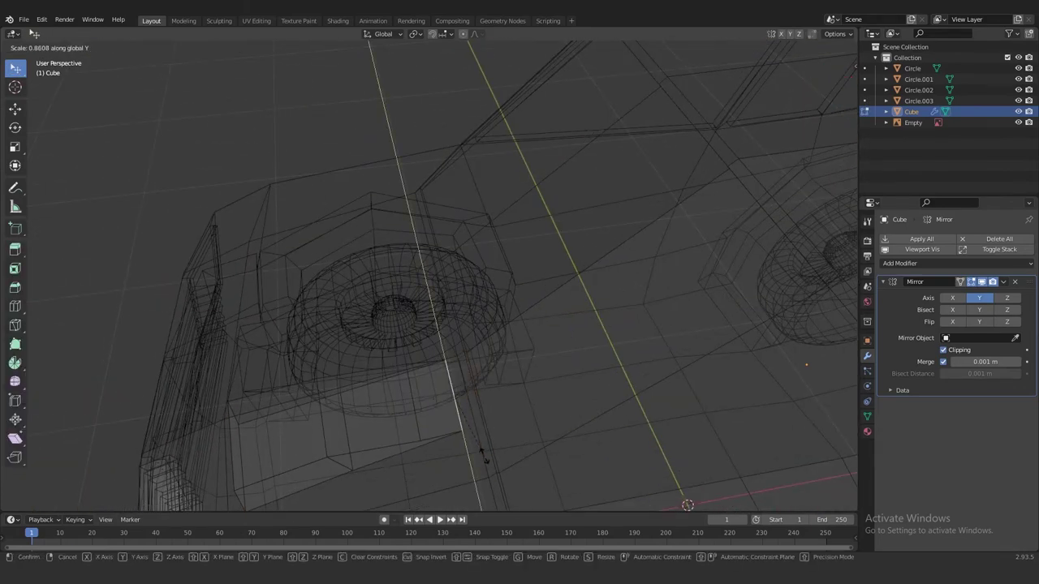
{"action": "left_click", "coordinate": [479, 433]}
{"action": "mouse_move", "coordinate": [478, 433]}
{"action": "middle_mouse_down"}
{"action": "mouse_move", "coordinate": [476, 409]}
{"action": "mouse_move", "coordinate": [425, 386]}
{"action": "middle_mouse_up"}
{"action": "key", "text": "alt+z"}
{"action": "scroll", "coordinate": [476, 409], "scroll_direction": "up", "scroll_amount": 5}
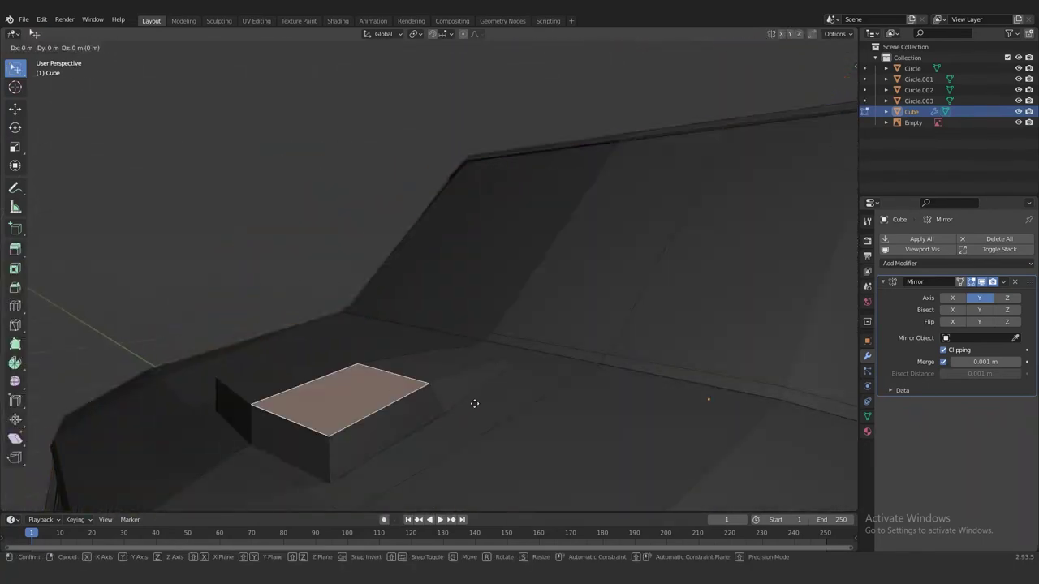
{"action": "left_click", "coordinate": [431, 219]}
- Inset and push the scoop's front face inward to form the opening
{"action": "middle_click_drag", "start_coordinate": [431, 219], "coordinate": [500, 434]}
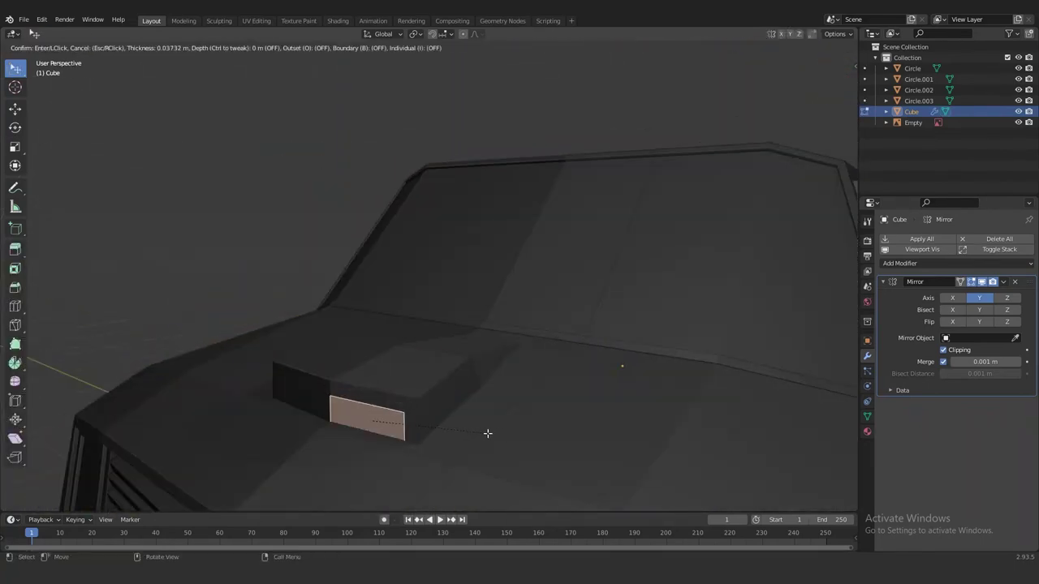
{"action": "left_click", "coordinate": [492, 433]}
{"action": "key", "text": "e"}
{"action": "left_click", "coordinate": [471, 436]}
- Review the whole truck side-on in wireframe, then return to solid shading
{"action": "key", "text": "Tab"}
{"action": "scroll", "coordinate": [471, 430], "scroll_direction": "down", "scroll_amount": 5}
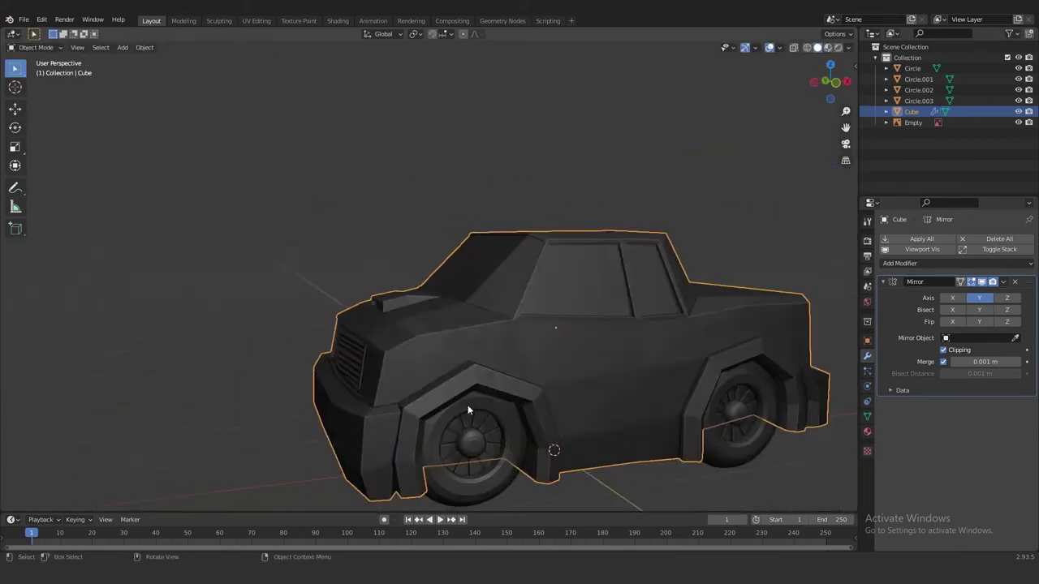
{"action": "mouse_move", "coordinate": [471, 431]}
{"action": "middle_mouse_down"}
{"action": "mouse_move", "coordinate": [549, 423]}
{"action": "mouse_move", "coordinate": [413, 413]}
{"action": "middle_mouse_up"}
{"action": "scroll", "coordinate": [471, 411], "scroll_direction": "up", "scroll_amount": 3}
{"action": "key", "text": "KP_1"}
{"action": "key", "text": "z"}
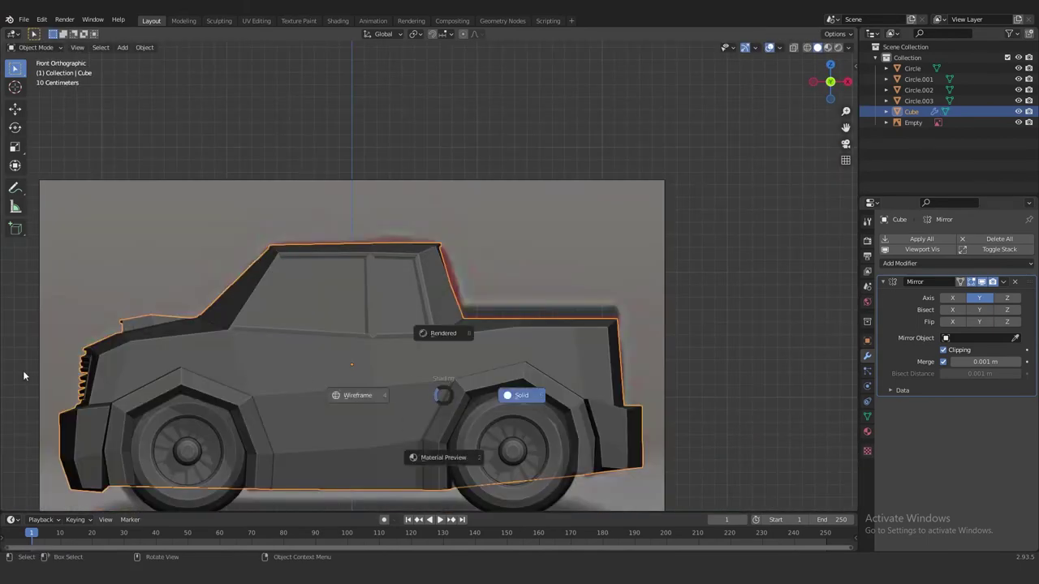
{"action": "left_click", "coordinate": [360, 395]}
{"action": "scroll", "coordinate": [419, 332], "scroll_direction": "up", "scroll_amount": 4}
{"action": "middle_click_drag", "start_coordinate": [420, 333], "coordinate": [370, 340]}
{"action": "key", "text": "z"}
{"action": "left_click", "coordinate": [429, 342]}
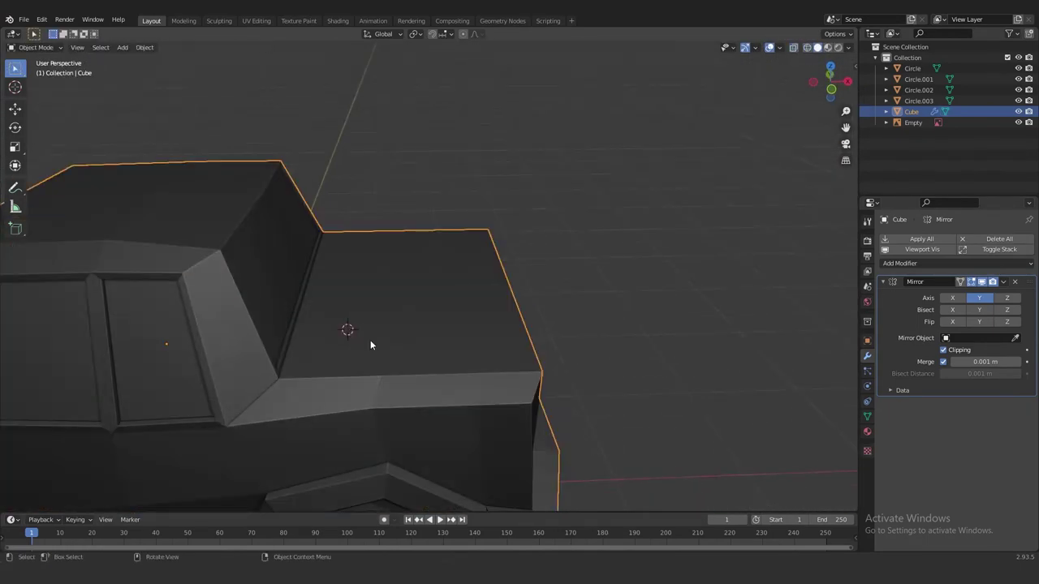
- Add a circle scaled to 0.183 and position it on the rear deck
{"action": "key", "text": "Tab"}
{"action": "key", "text": "shift+a"}
{"action": "left_click", "coordinate": [314, 304]}
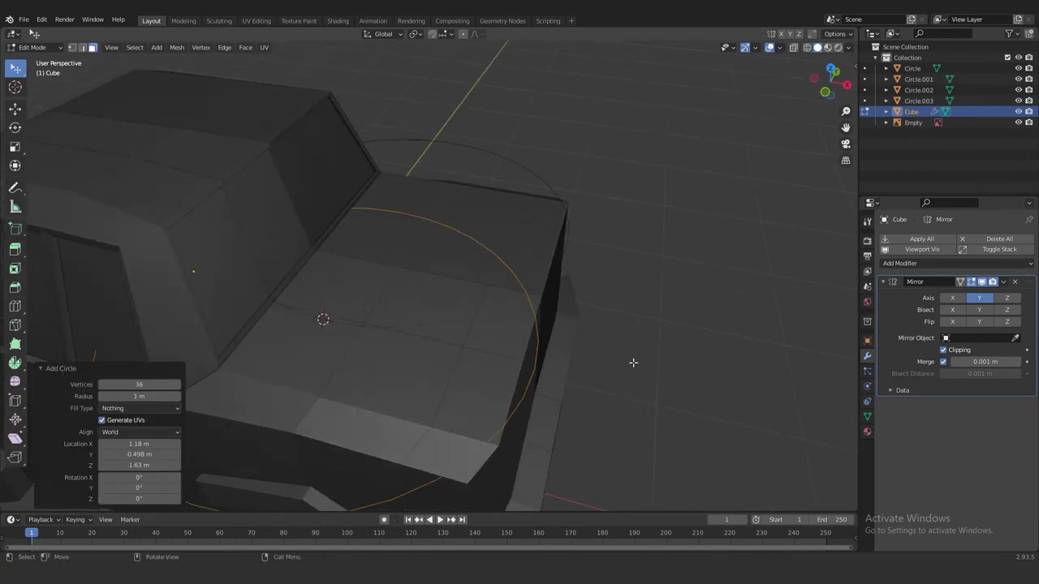
{"action": "left_click", "coordinate": [380, 329]}
{"action": "middle_click_drag", "start_coordinate": [771, 351], "coordinate": [424, 329]}
{"action": "key", "text": "g"}
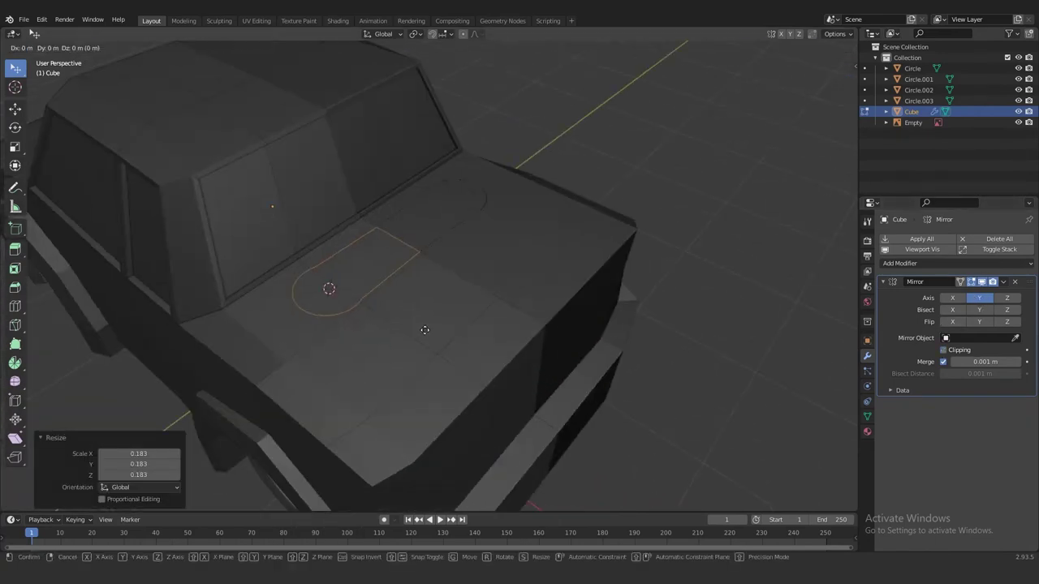
{"action": "key", "text": "Escape"}
{"action": "key", "text": "ctrl+z"}
{"action": "key", "text": "ctrl+shift+z"}
{"action": "key", "text": "g"}
{"action": "key", "text": "y"}
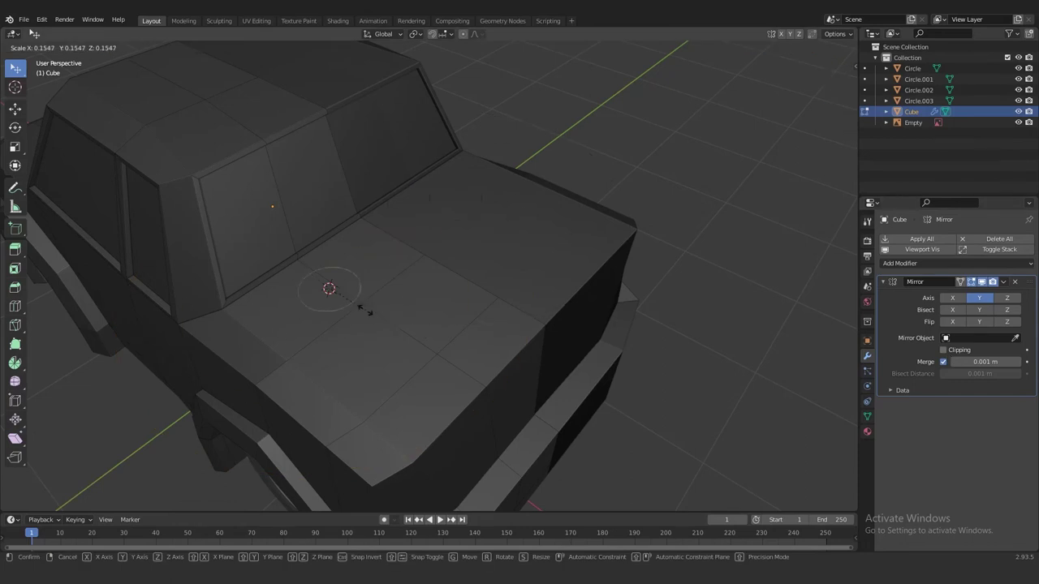
{"action": "left_click", "coordinate": [353, 297]}
{"action": "mouse_move", "coordinate": [353, 297]}
{"action": "middle_mouse_down"}
{"action": "mouse_move", "coordinate": [344, 338]}
{"action": "mouse_move", "coordinate": [412, 368]}
{"action": "middle_mouse_up"}
- Fill the circle and extrude it upward into the exhaust stack
{"action": "key", "text": "f"}
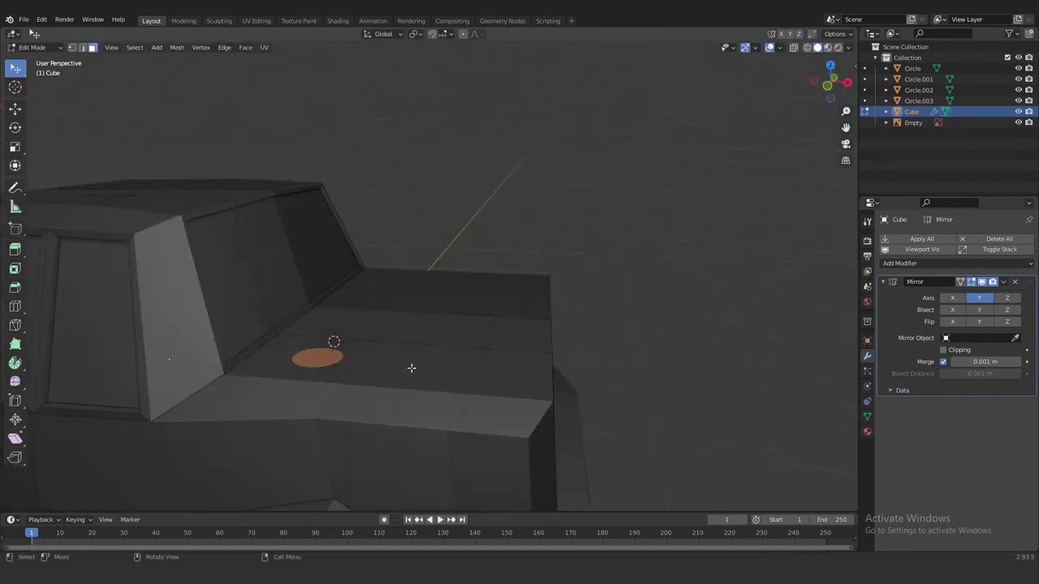
{"action": "left_click", "coordinate": [404, 269]}
{"action": "key", "text": "KP_1"}
{"action": "key", "text": "e"}
{"action": "left_click", "coordinate": [399, 251]}
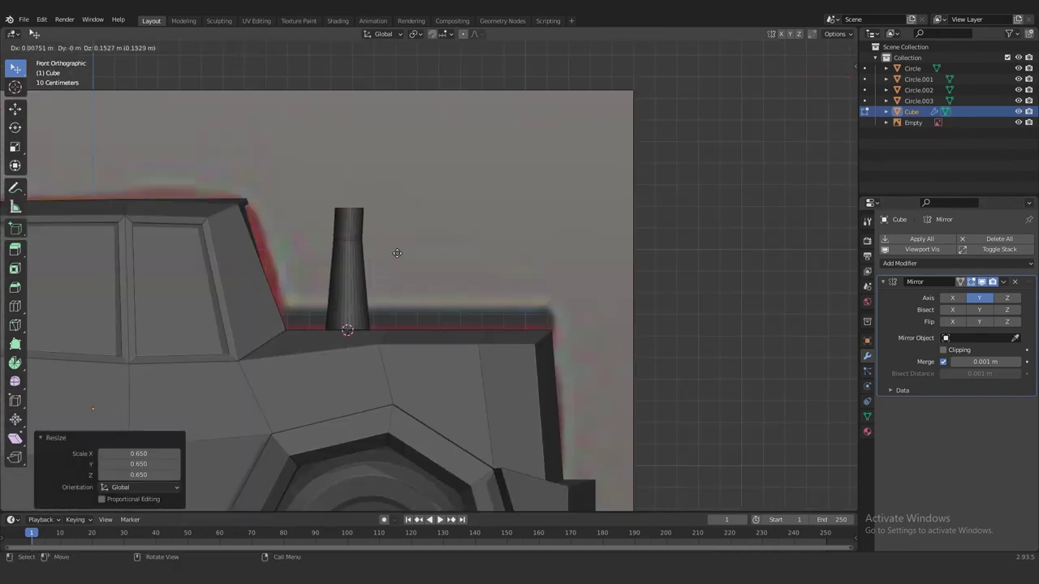
{"action": "scroll", "coordinate": [459, 297], "scroll_direction": "up", "scroll_amount": 2}
{"action": "key", "text": "alt+z"}
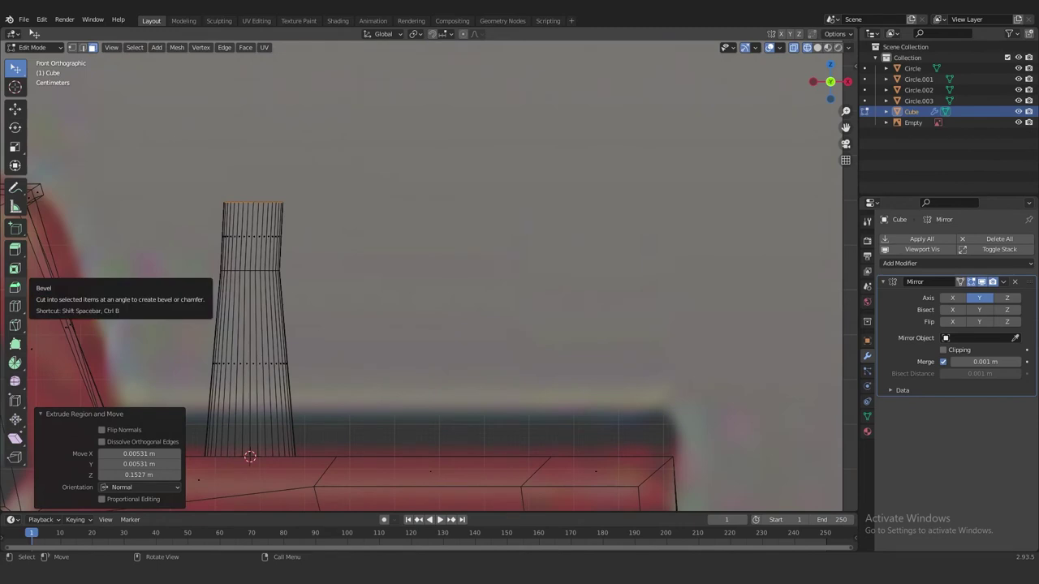
- Bend the pipe with rotated extrusions and shrink its end
{"action": "key", "text": "e"}
{"action": "key", "text": "r"}
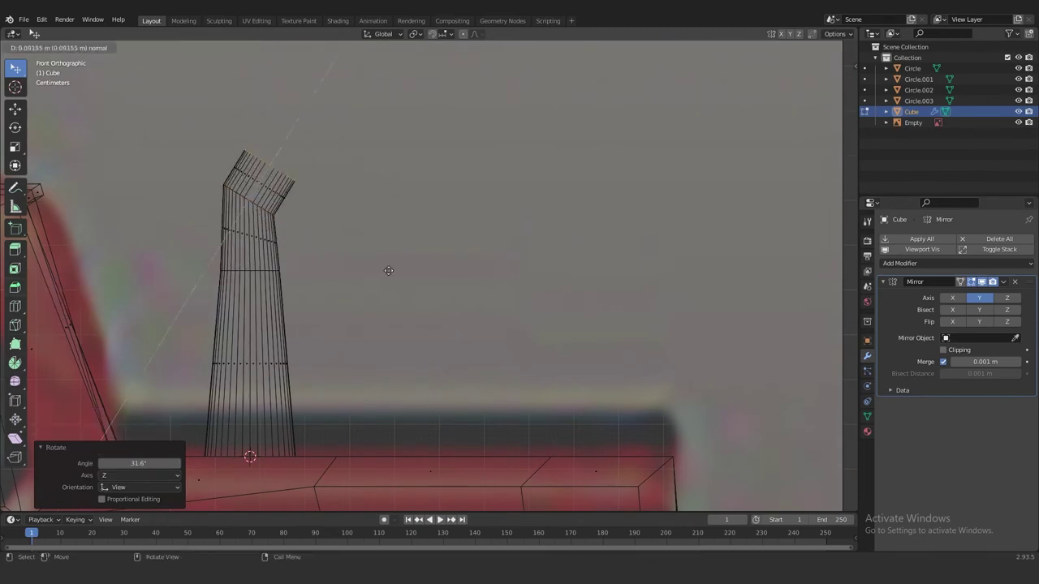
{"action": "left_click", "coordinate": [481, 231]}
{"action": "key", "text": "e"}
{"action": "left_click", "coordinate": [515, 230]}
{"action": "key", "text": "s"}
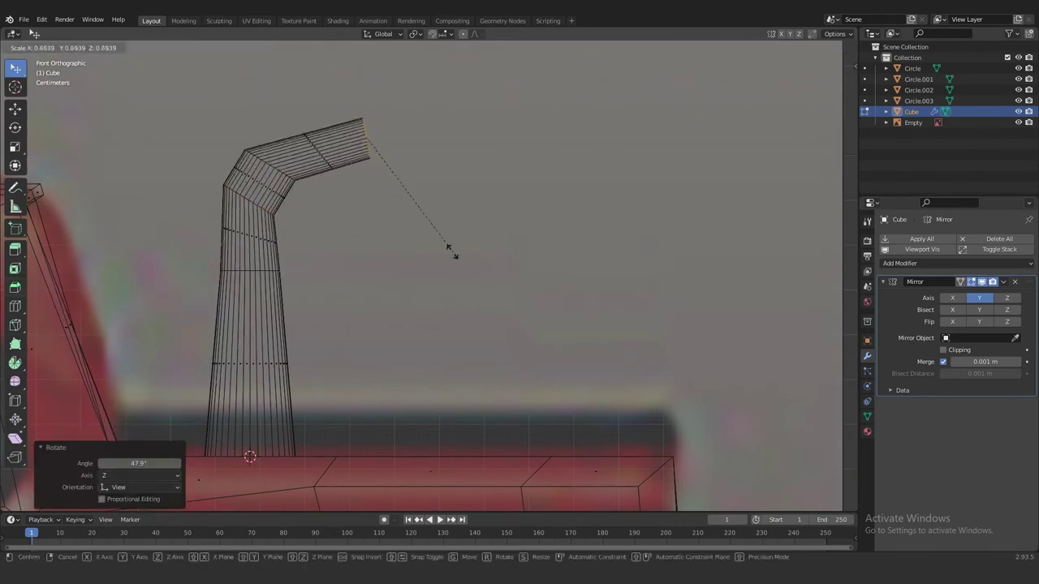
{"action": "left_click", "coordinate": [453, 251]}
{"action": "scroll", "coordinate": [452, 259], "scroll_direction": "down", "scroll_amount": 3}
{"action": "scroll", "coordinate": [452, 259], "scroll_direction": "up", "scroll_amount": 2}
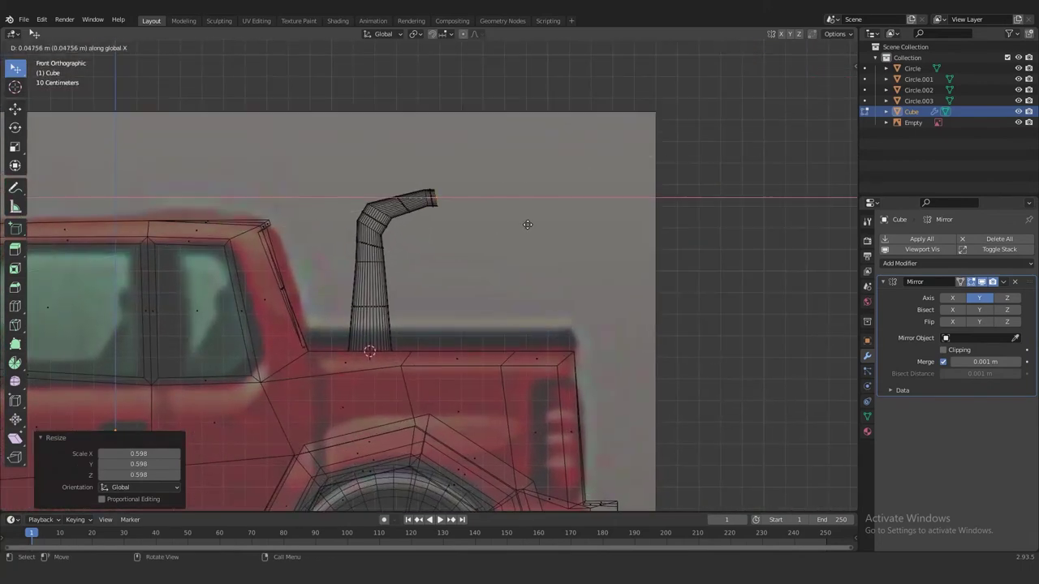
- Angle the outlet by rotating the pipe's top end
{"action": "key", "text": "Escape"}
{"action": "key", "text": "ctrl+z"}
{"action": "key", "text": "s"}
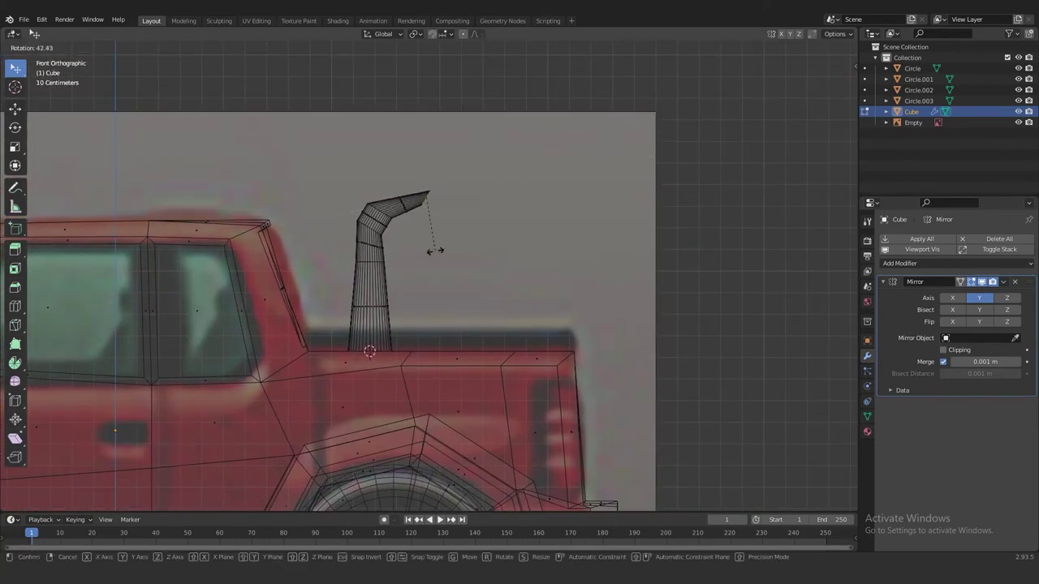
{"action": "left_click", "coordinate": [436, 251]}
{"action": "left_click", "coordinate": [395, 198], "text": "alt"}
{"action": "scroll", "coordinate": [394, 197], "scroll_direction": "up", "scroll_amount": 2}
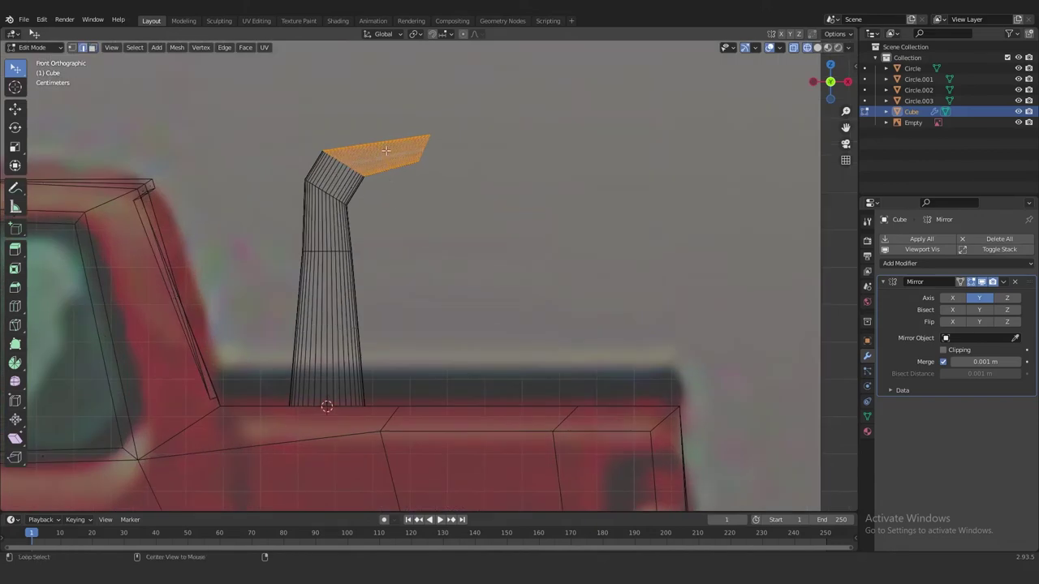
{"action": "key", "text": "alt+a"}
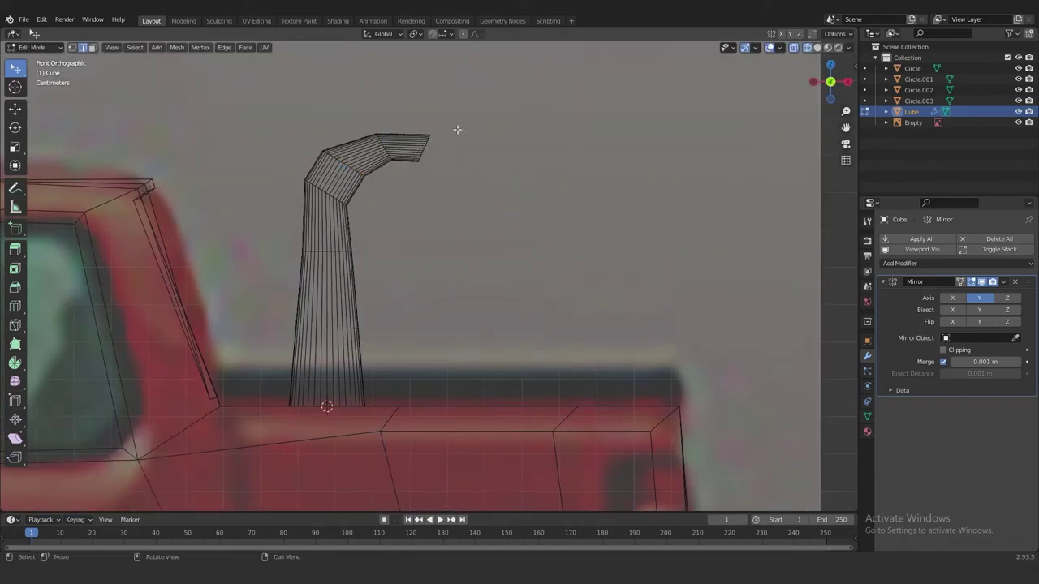
- Refine the outlet's rotation and enlarge the pipe end slightly
{"action": "left_click_drag", "start_coordinate": [418, 172], "coordinate": [418, 173]}
{"action": "scroll", "coordinate": [418, 172], "scroll_direction": "up", "scroll_amount": 4}
{"action": "left_click", "coordinate": [438, 264]}
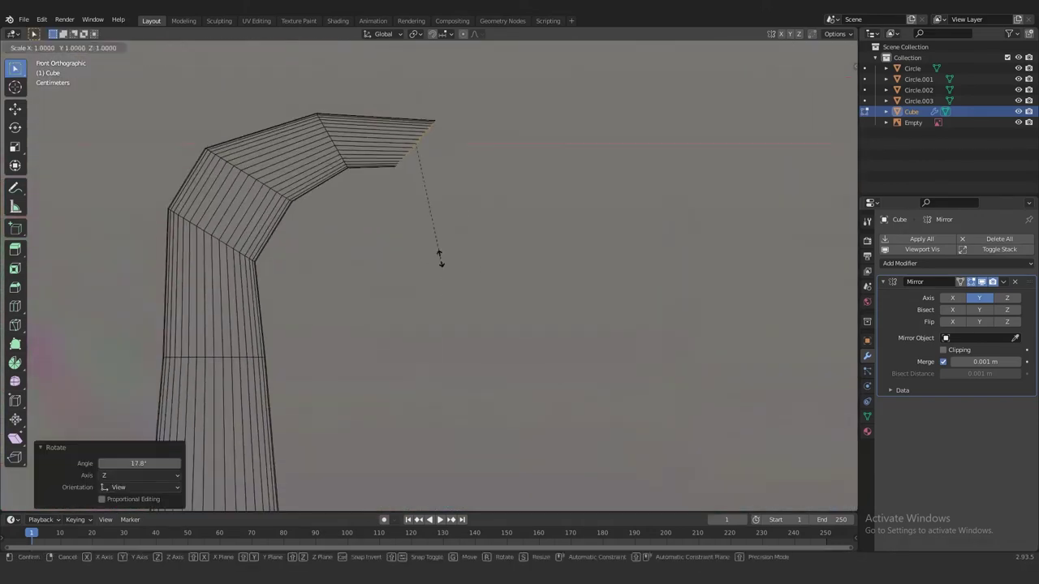
{"action": "scroll", "coordinate": [557, 262], "scroll_direction": "down", "scroll_amount": 7}
{"action": "scroll", "coordinate": [399, 301], "scroll_direction": "up", "scroll_amount": 4}
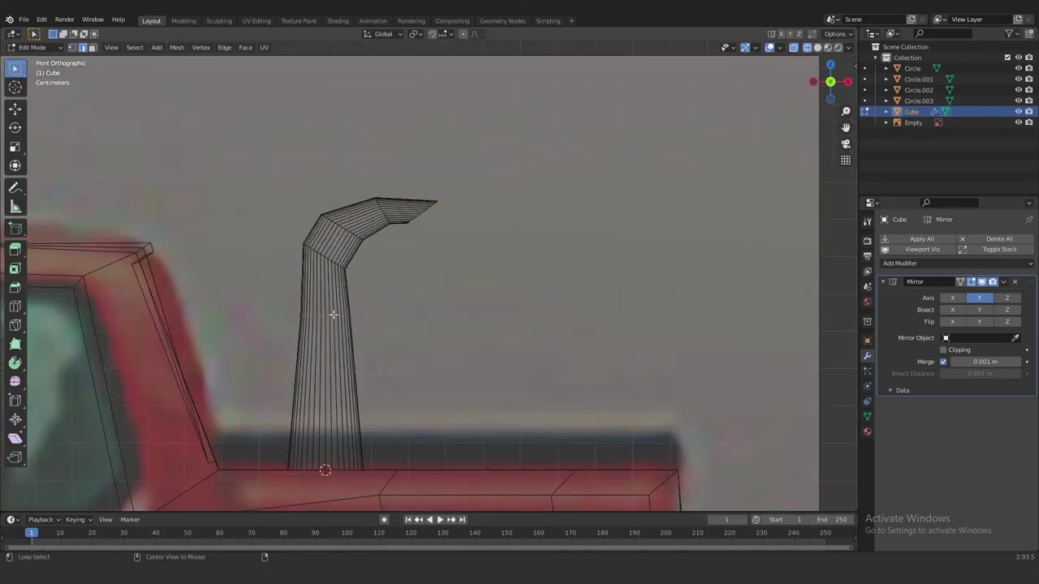
{"action": "key", "text": "s"}
{"action": "left_click", "coordinate": [358, 350]}
- Add a loop cut near the stack's base, then select and hide the exhaust stack
{"action": "scroll", "coordinate": [358, 350], "scroll_direction": "down", "scroll_amount": 1}
{"action": "left_click", "coordinate": [354, 369]}
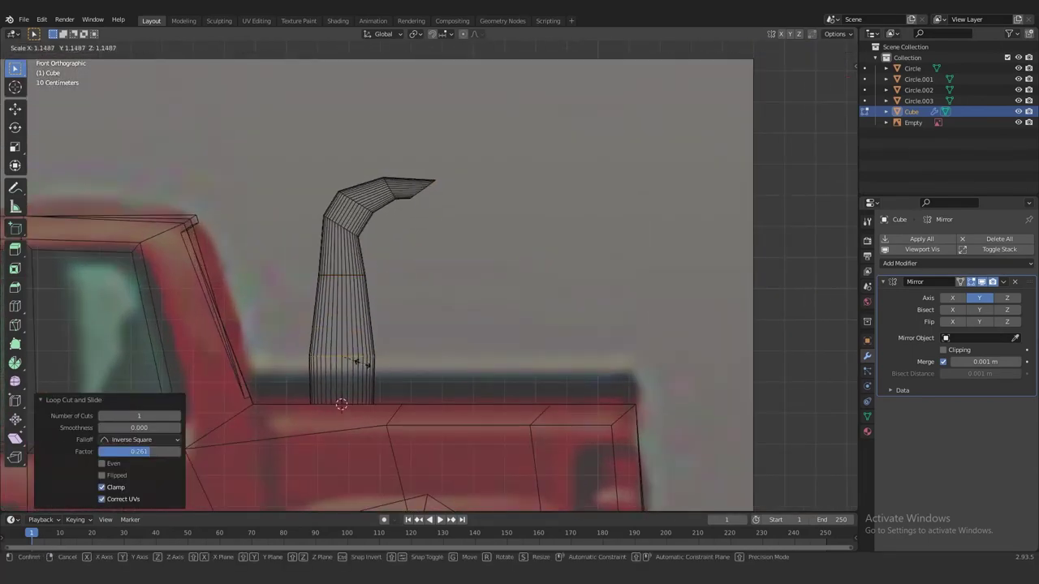
{"action": "scroll", "coordinate": [385, 310], "scroll_direction": "down", "scroll_amount": 3}
{"action": "middle_click_drag", "start_coordinate": [385, 309], "coordinate": [429, 282]}
{"action": "key", "text": "l"}
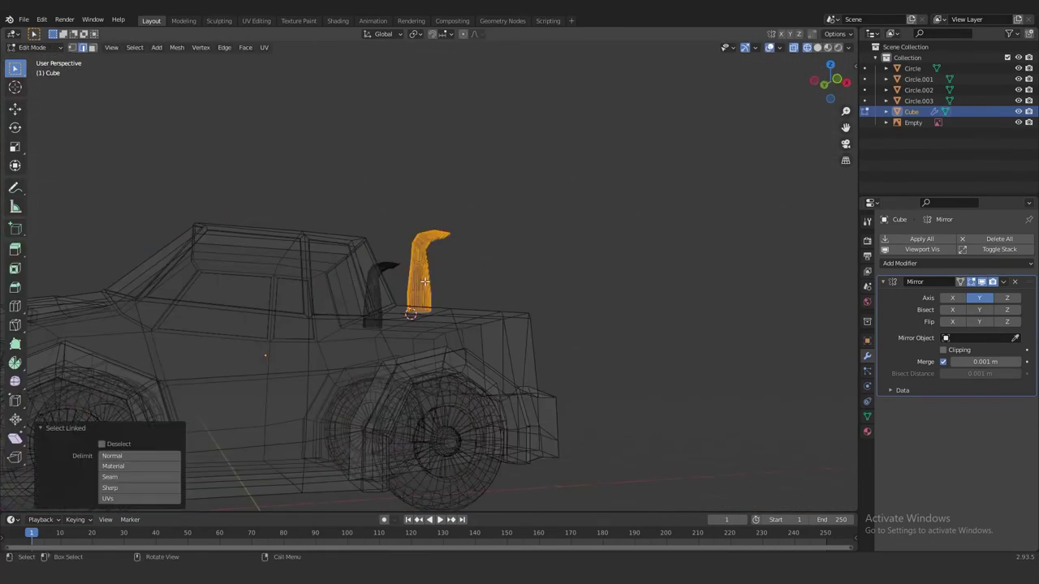
{"action": "key", "text": "x"}
{"action": "left_click", "coordinate": [398, 283]}
{"action": "key", "text": "Tab"}
{"action": "scroll", "coordinate": [406, 326], "scroll_direction": "up", "scroll_amount": 4}
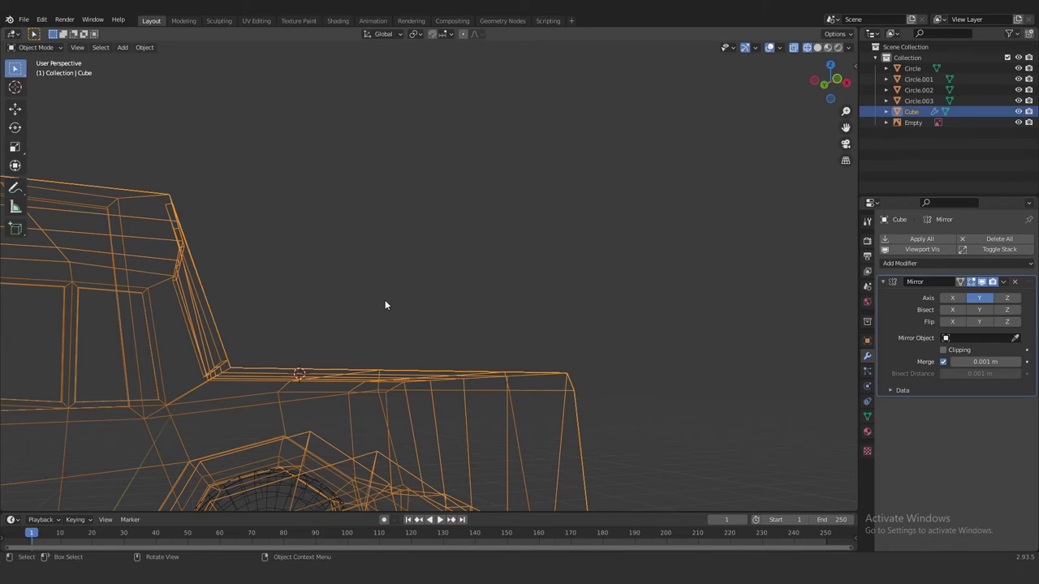
- Switch to Front view to compare the truck body with the reference image
{"action": "scroll", "coordinate": [385, 305], "scroll_direction": "down", "scroll_amount": 4}
{"action": "mouse_move", "coordinate": [375, 301]}
{"action": "middle_mouse_down"}
{"action": "mouse_move", "coordinate": [315, 354]}
{"action": "mouse_move", "coordinate": [354, 356]}
{"action": "mouse_move", "coordinate": [298, 429]}
{"action": "middle_mouse_up"}
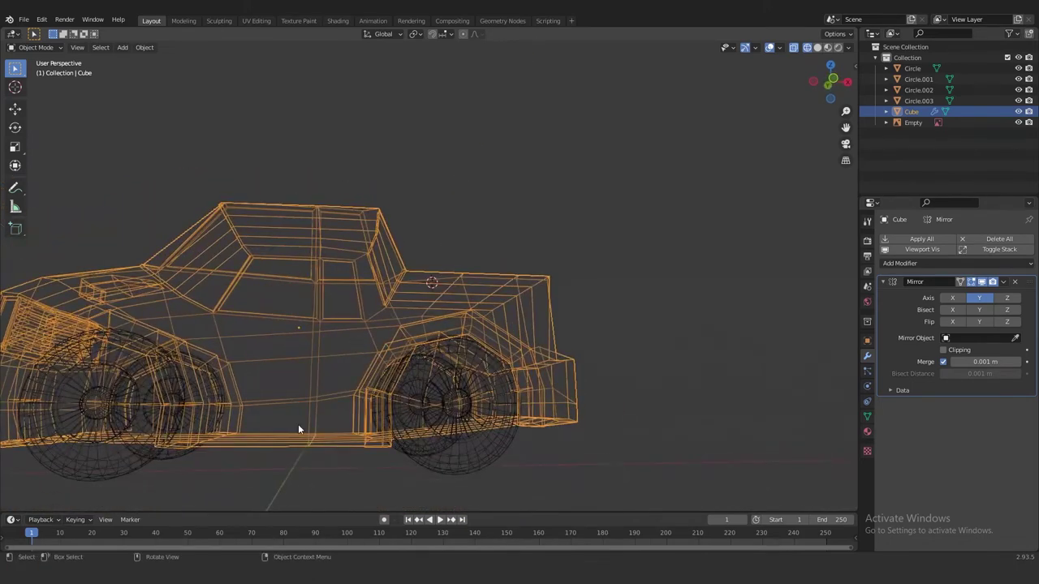
{"action": "key", "text": "KP_1"}
{"action": "scroll", "coordinate": [450, 418], "scroll_direction": "down", "scroll_amount": 1}
{"action": "key", "text": "Tab"}
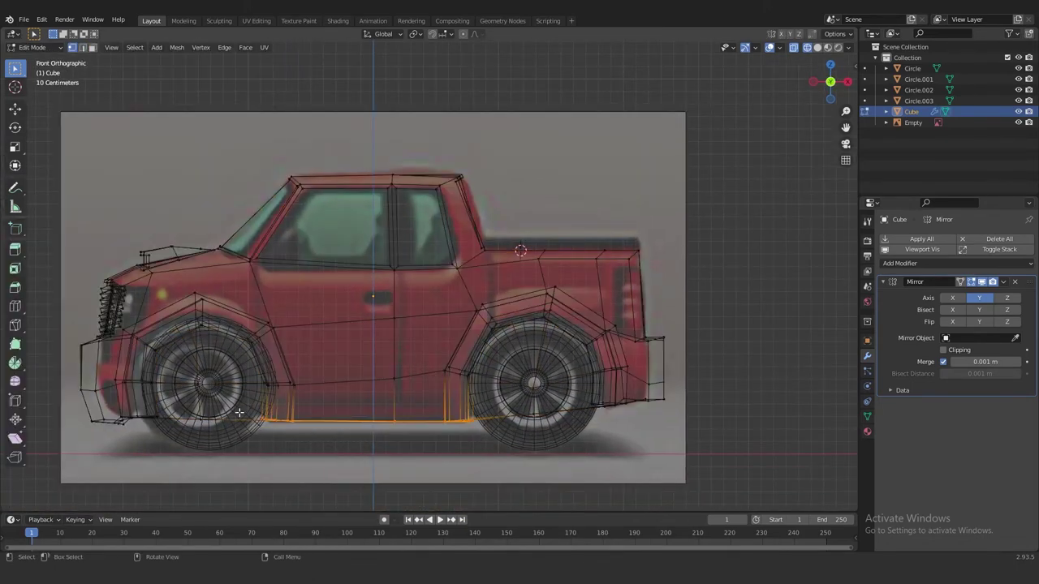
{"action": "key", "text": "Tab"}
- Start raising the truck body's bottom edge along Z toward the reference
{"action": "mouse_move", "coordinate": [390, 426]}
{"action": "middle_mouse_down"}
{"action": "mouse_move", "coordinate": [489, 420]}
{"action": "mouse_move", "coordinate": [482, 378]}
{"action": "mouse_move", "coordinate": [469, 413]}
{"action": "mouse_move", "coordinate": [521, 406]}
{"action": "mouse_move", "coordinate": [448, 366]}
{"action": "mouse_move", "coordinate": [445, 387]}
{"action": "mouse_move", "coordinate": [455, 362]}
{"action": "mouse_move", "coordinate": [441, 357]}
{"action": "mouse_move", "coordinate": [505, 360]}
{"action": "mouse_move", "coordinate": [455, 358]}
{"action": "mouse_move", "coordinate": [481, 375]}
{"action": "middle_mouse_up"}
{"action": "key", "text": "Tab"}
{"action": "left_click", "coordinate": [466, 392]}
{"action": "key", "text": "Tab"}
{"action": "key", "text": "Tab"}
{"action": "key", "text": "g"}
{"action": "key", "text": "z"}
{"action": "left_click", "coordinate": [473, 403]}
{"action": "key", "text": "Tab"}
- In see-through Front view, raise the lower body vertices 0.142 m along Z
{"action": "scroll", "coordinate": [480, 375], "scroll_direction": "down", "scroll_amount": 3}
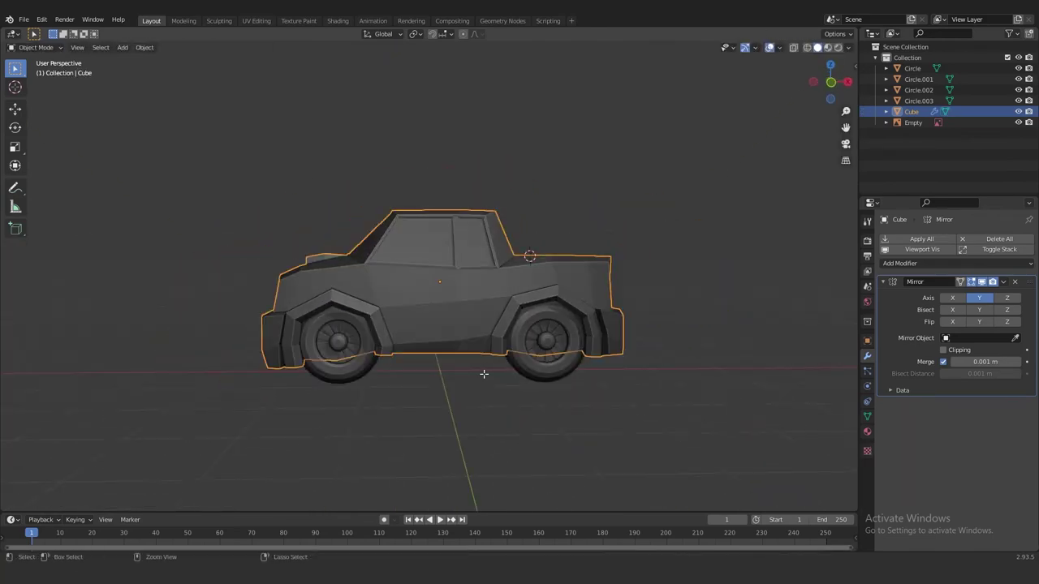
{"action": "key", "text": "Tab"}
{"action": "key", "text": "Tab"}
{"action": "key", "text": "Tab"}
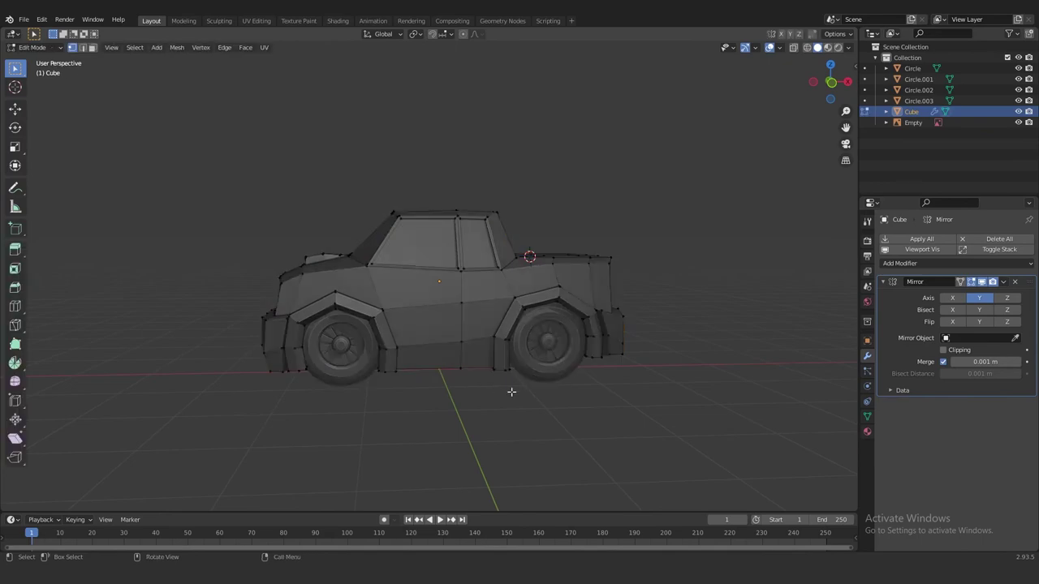
{"action": "key", "text": "alt+z"}
{"action": "key", "text": "KP_1"}
{"action": "left_click_drag", "start_coordinate": [565, 402], "coordinate": [435, 379]}
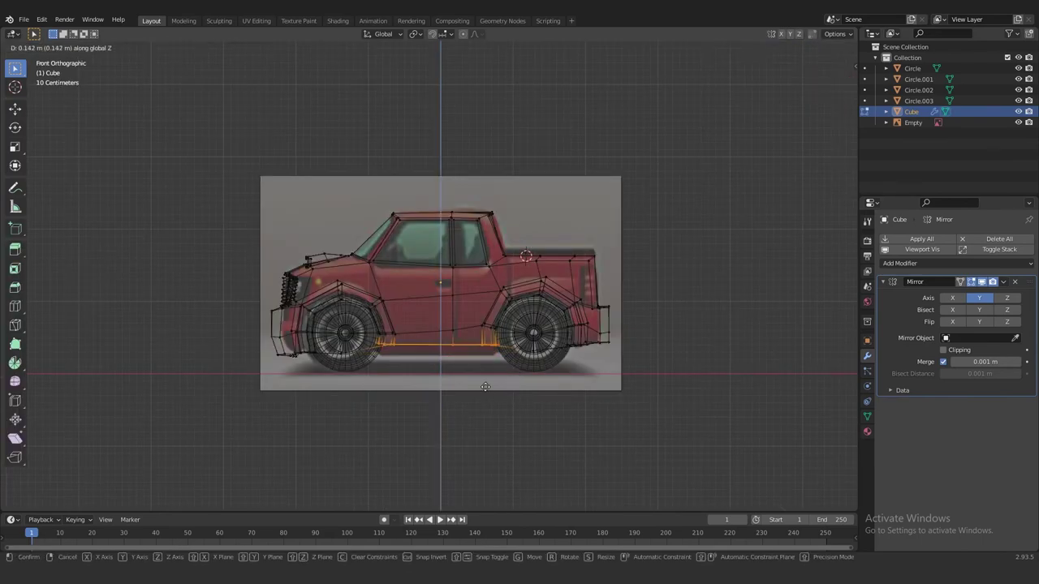
{"action": "left_click", "coordinate": [485, 387]}
{"action": "key", "text": "Tab"}
{"action": "key", "text": "alt+z"}
- Save Car model.blend and orbit around the truck to check the result
{"action": "key", "text": "ctrl+s"}
{"action": "middle_click_drag", "start_coordinate": [424, 396], "coordinate": [495, 388]}
{"action": "scroll", "coordinate": [468, 376], "scroll_direction": "up", "scroll_amount": 5}
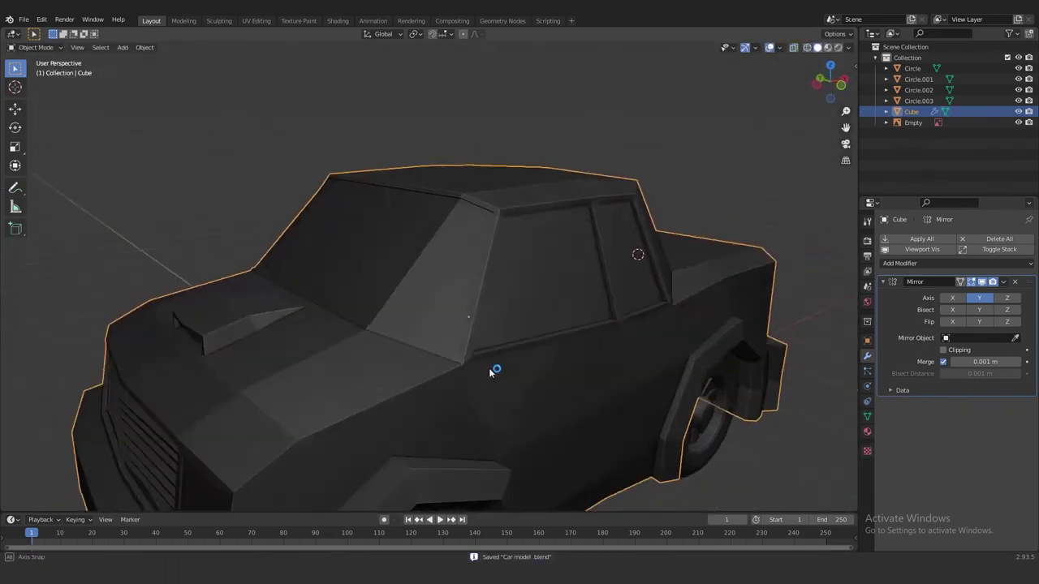
{"action": "scroll", "coordinate": [481, 366], "scroll_direction": "up", "scroll_amount": 3}
{"action": "scroll", "coordinate": [462, 367], "scroll_direction": "up", "scroll_amount": 2}
{"action": "scroll", "coordinate": [463, 372], "scroll_direction": "down", "scroll_amount": 1}
{"action": "scroll", "coordinate": [467, 375], "scroll_direction": "down", "scroll_amount": 1}
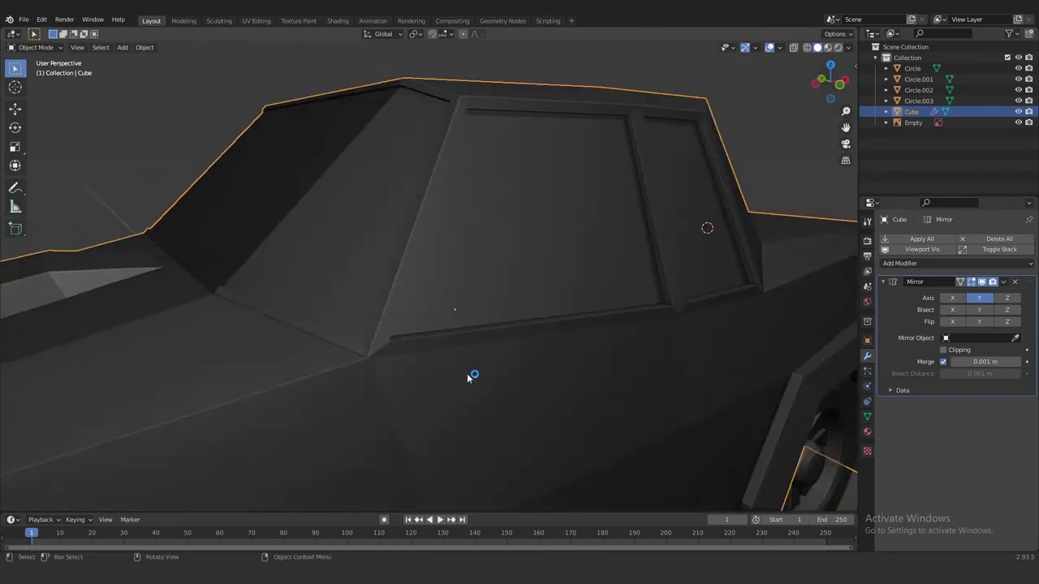
{"action": "scroll", "coordinate": [471, 377], "scroll_direction": "down", "scroll_amount": 2}
{"action": "mouse_move", "coordinate": [477, 377]}
{"action": "middle_mouse_down"}
{"action": "mouse_move", "coordinate": [537, 397]}
{"action": "mouse_move", "coordinate": [486, 351]}
{"action": "middle_mouse_up"}
- Add a cube to the body mesh, then shrink and position it as a door handle
{"action": "key", "text": "Tab"}
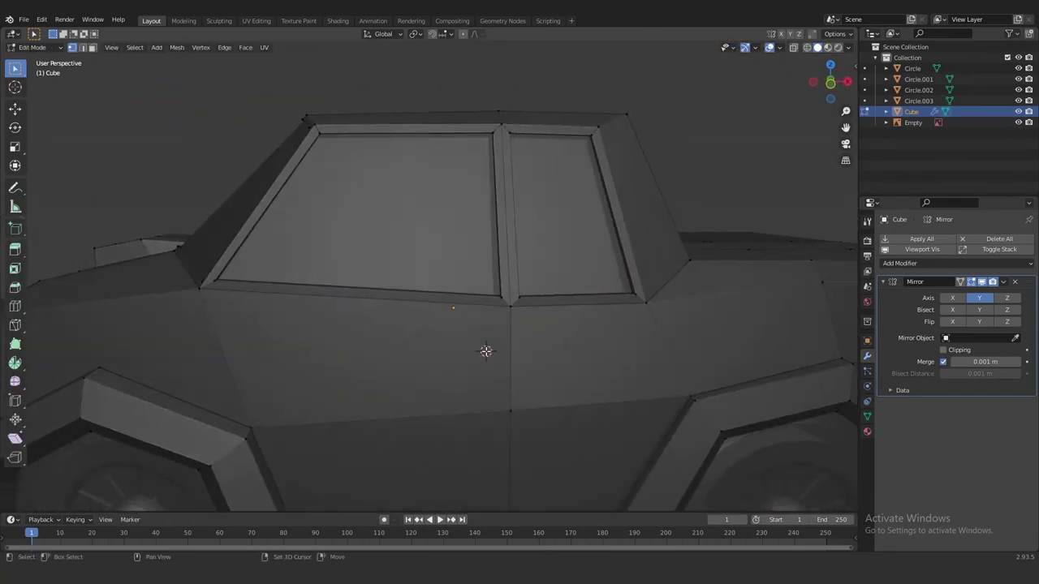
{"action": "key", "text": "shift+a"}
{"action": "left_click", "coordinate": [438, 293]}
{"action": "key", "text": "s"}
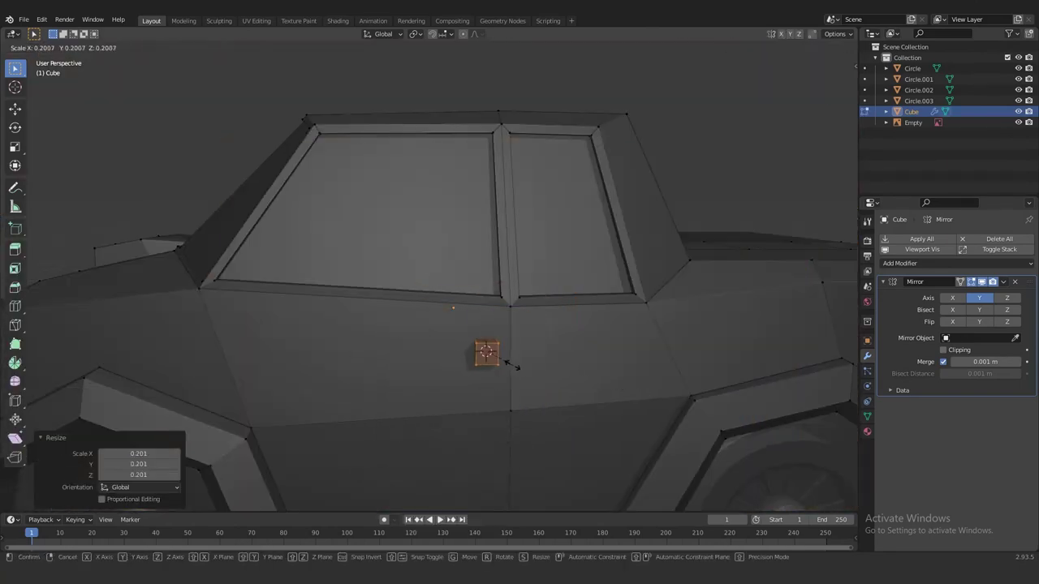
{"action": "mouse_move", "coordinate": [560, 359]}
{"action": "middle_mouse_down"}
{"action": "mouse_move", "coordinate": [522, 371]}
{"action": "mouse_move", "coordinate": [522, 357]}
{"action": "mouse_move", "coordinate": [436, 341]}
{"action": "mouse_move", "coordinate": [429, 371]}
{"action": "mouse_move", "coordinate": [478, 336]}
{"action": "middle_mouse_up"}
{"action": "key", "text": "g"}
{"action": "left_click", "coordinate": [518, 350]}
{"action": "key", "text": "Tab"}
{"action": "scroll", "coordinate": [474, 343], "scroll_direction": "down", "scroll_amount": 2}
- Adjust the handle's vertical position and size
{"action": "key", "text": "Tab"}
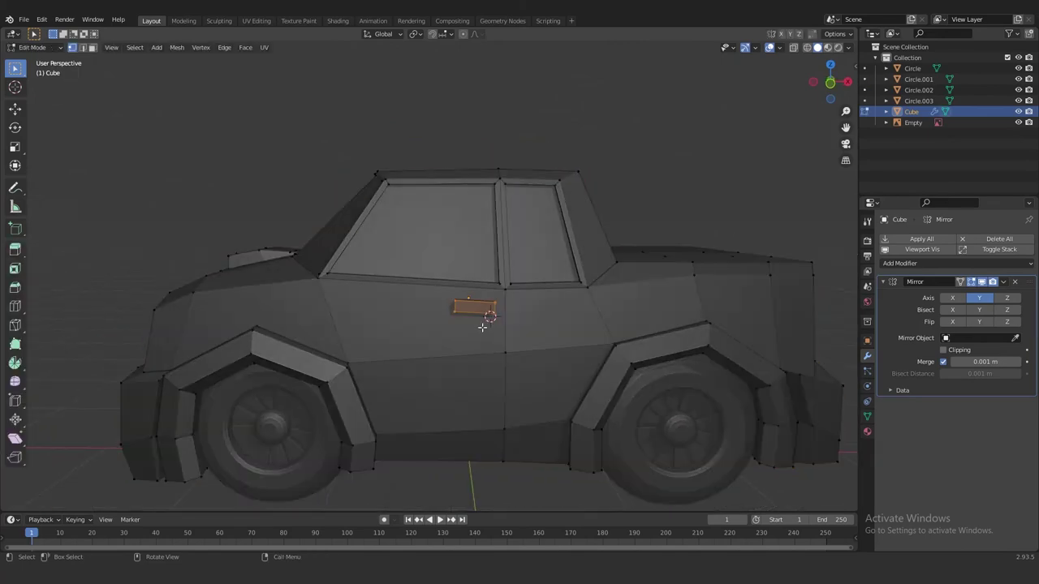
{"action": "key", "text": "g"}
{"action": "key", "text": "z"}
{"action": "left_click", "coordinate": [478, 349]}
{"action": "scroll", "coordinate": [487, 341], "scroll_direction": "up", "scroll_amount": 3}
{"action": "key", "text": "s"}
{"action": "key", "text": "Tab"}
{"action": "scroll", "coordinate": [569, 347], "scroll_direction": "down", "scroll_amount": 2}
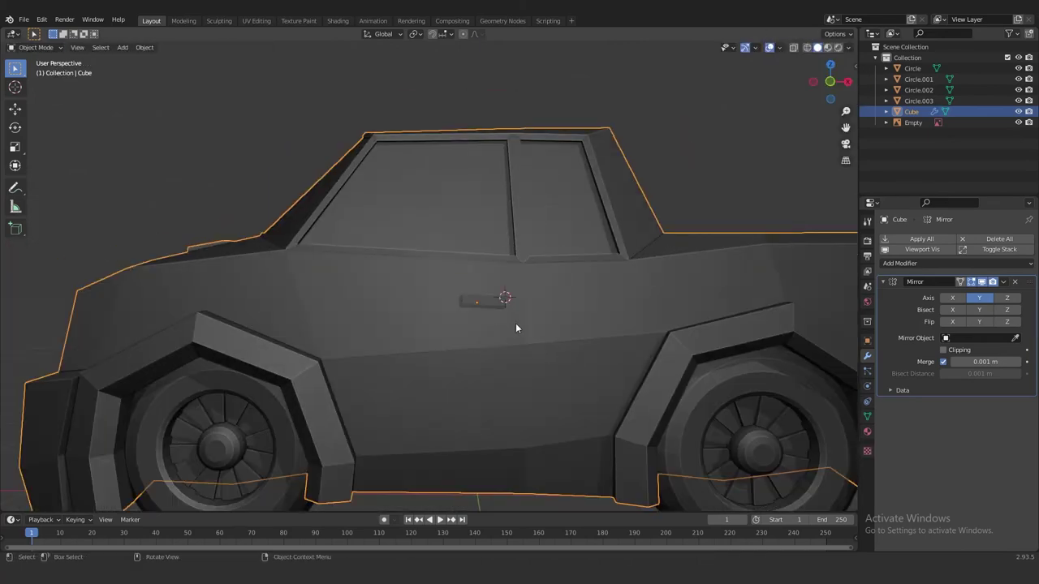
- Raise the handle, nudge it left and flatten it vertically
{"action": "key", "text": "Tab"}
{"action": "key", "text": "g"}
{"action": "key", "text": "z"}
{"action": "left_click", "coordinate": [398, 302]}
{"action": "scroll", "coordinate": [385, 301], "scroll_direction": "up", "scroll_amount": 2}
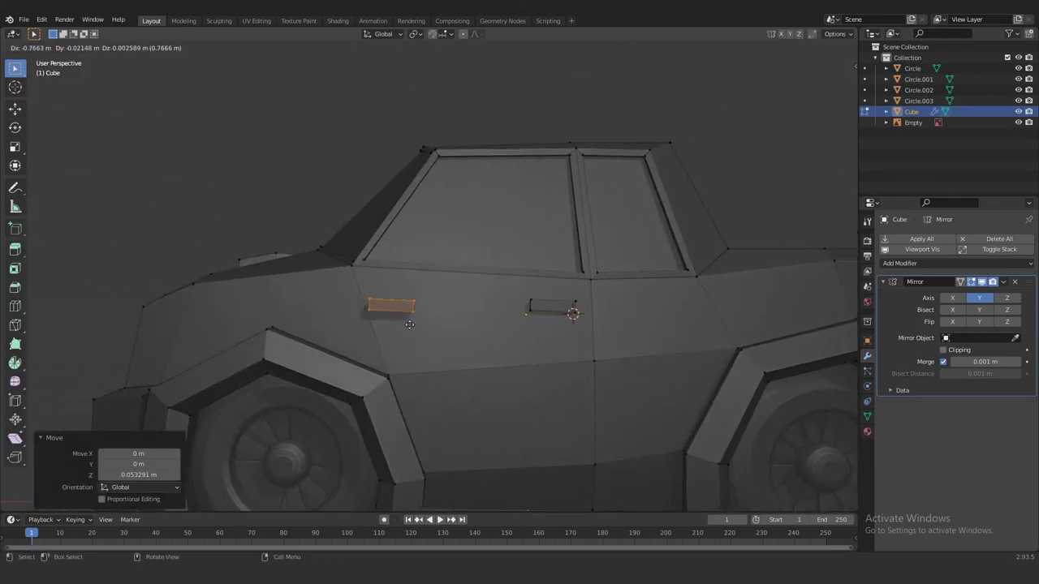
{"action": "left_click", "coordinate": [370, 347]}
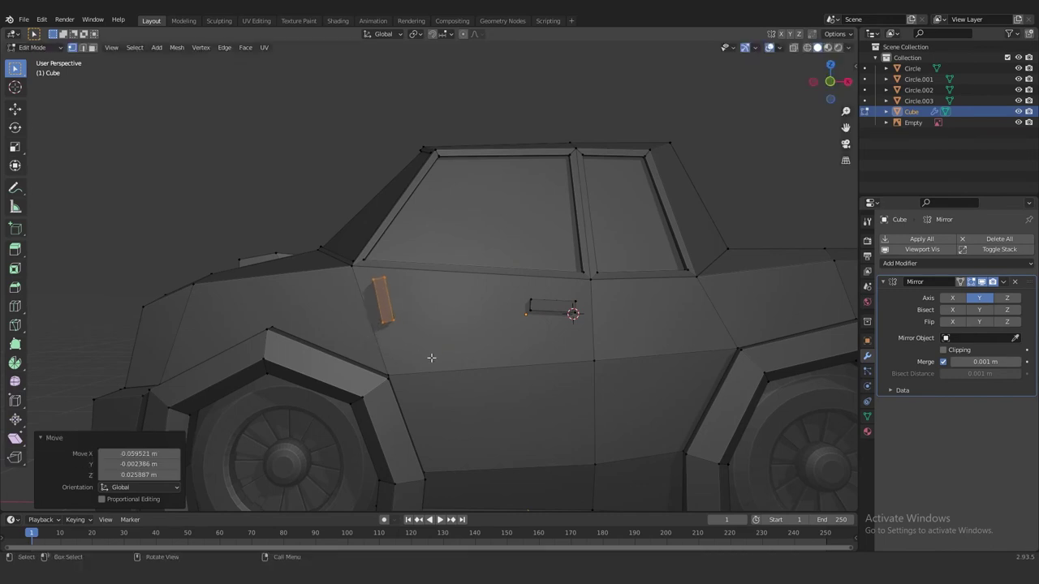
{"action": "key", "text": "z"}
{"action": "left_click", "coordinate": [443, 355]}
{"action": "scroll", "coordinate": [398, 338], "scroll_direction": "up", "scroll_amount": 2}
- Push the handle outward from the door
{"action": "mouse_move", "coordinate": [398, 338]}
{"action": "middle_mouse_down"}
{"action": "mouse_move", "coordinate": [393, 370]}
{"action": "mouse_move", "coordinate": [364, 355]}
{"action": "middle_mouse_up"}
{"action": "key", "text": "s"}
{"action": "left_click", "coordinate": [396, 369]}
{"action": "left_click", "coordinate": [384, 351]}
{"action": "scroll", "coordinate": [365, 355], "scroll_direction": "up", "scroll_amount": 3}
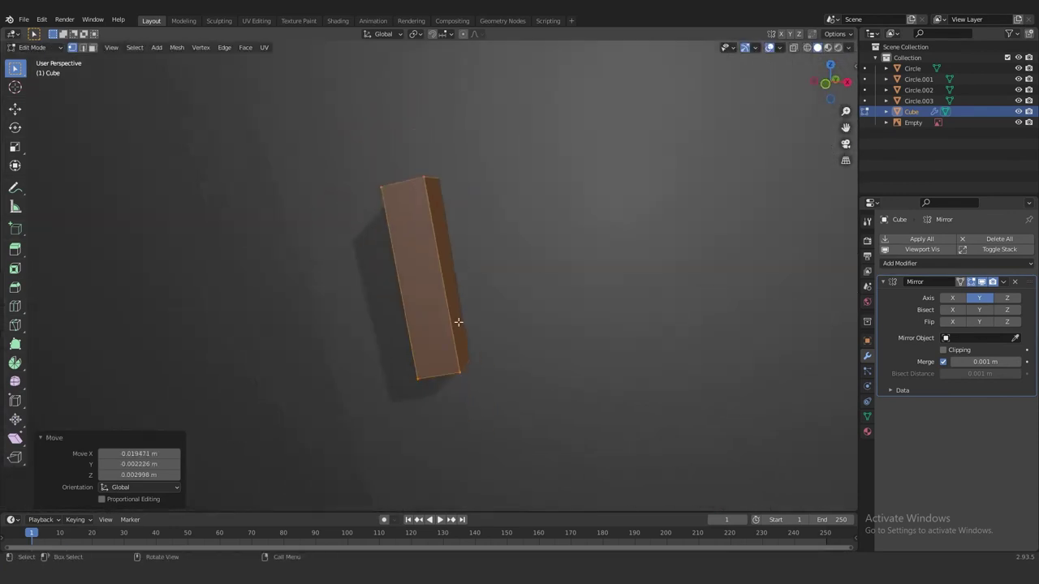
{"action": "mouse_move", "coordinate": [457, 319]}
{"action": "middle_mouse_down"}
{"action": "mouse_move", "coordinate": [492, 308]}
{"action": "mouse_move", "coordinate": [469, 302]}
{"action": "mouse_move", "coordinate": [520, 332]}
{"action": "middle_mouse_up"}
- Extrude the handle box, then extrude a face inward
{"action": "key", "text": "e"}
{"action": "left_click", "coordinate": [448, 297]}
{"action": "key", "text": "alt+a"}
{"action": "key", "text": "e"}
{"action": "left_click", "coordinate": [519, 331]}
- Push the mirror block outward and shrink its end face to taper it
{"action": "key", "text": "s"}
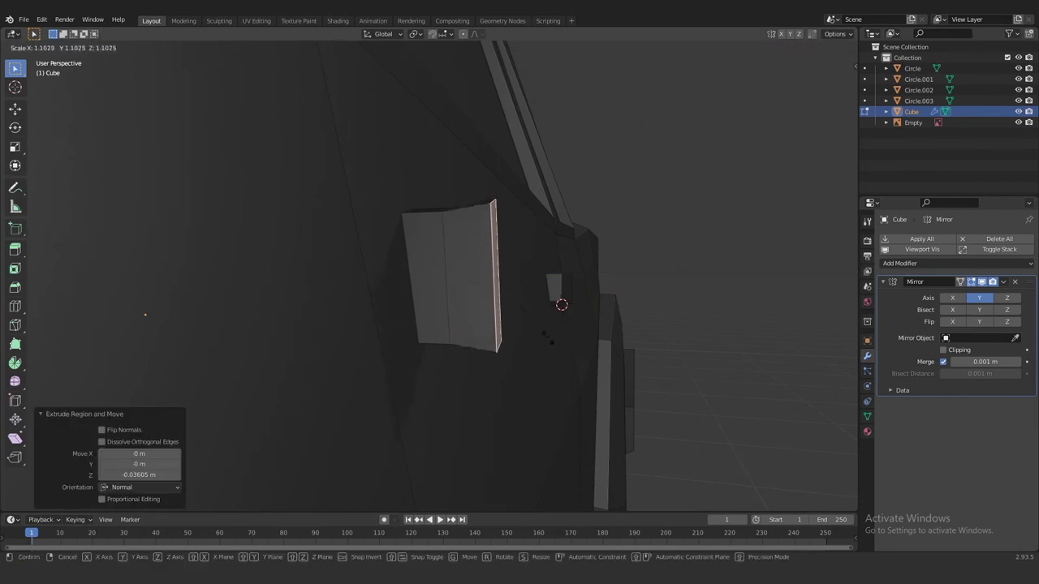
{"action": "left_click", "coordinate": [588, 344]}
{"action": "middle_click_drag", "start_coordinate": [588, 345], "coordinate": [603, 353]}
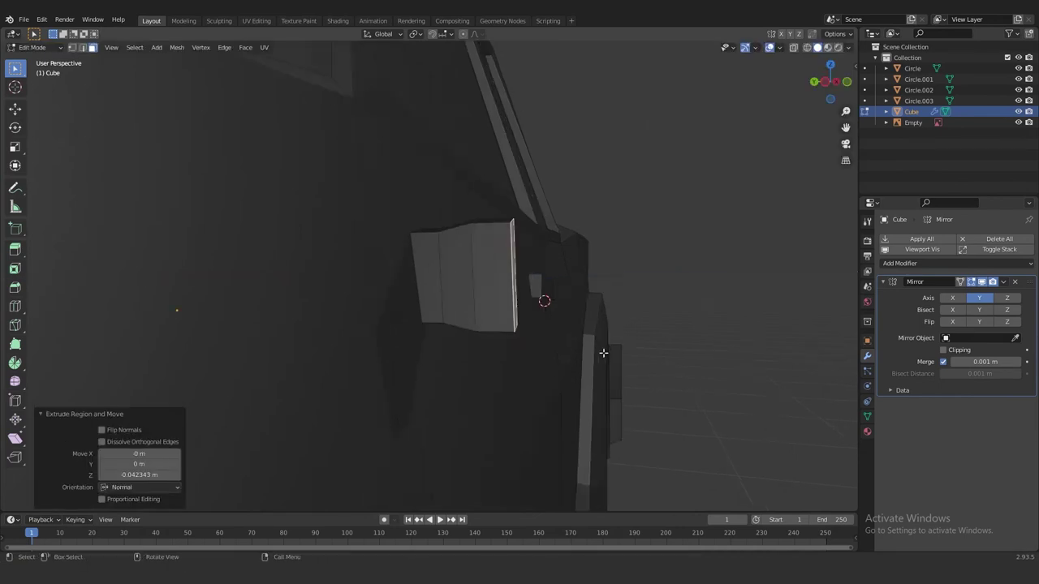
{"action": "left_click", "coordinate": [650, 353]}
- Inset the mirror end face together with its neighbouring face
{"action": "mouse_move", "coordinate": [649, 352]}
{"action": "middle_mouse_down"}
{"action": "mouse_move", "coordinate": [413, 366]}
{"action": "mouse_move", "coordinate": [486, 396]}
{"action": "mouse_move", "coordinate": [424, 366]}
{"action": "mouse_move", "coordinate": [413, 332]}
{"action": "middle_mouse_up"}
{"action": "left_click", "coordinate": [325, 358], "text": "shift"}
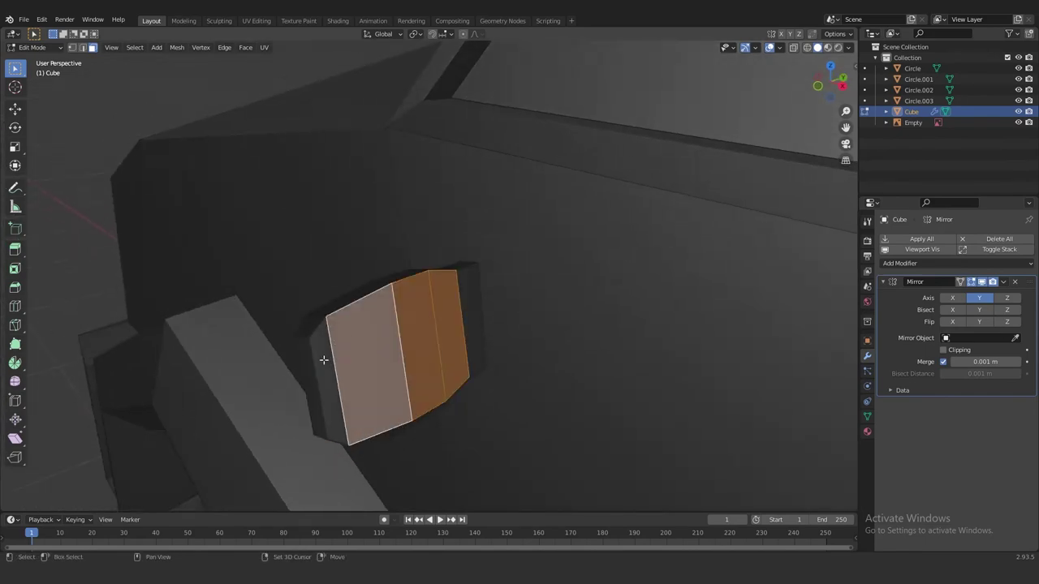
{"action": "key", "text": "i"}
{"action": "left_click", "coordinate": [536, 396]}
{"action": "middle_click_drag", "start_coordinate": [529, 390], "coordinate": [510, 346]}
- Move the door handle face 0.022 m along Y
{"action": "scroll", "coordinate": [537, 377], "scroll_direction": "down", "scroll_amount": 5}
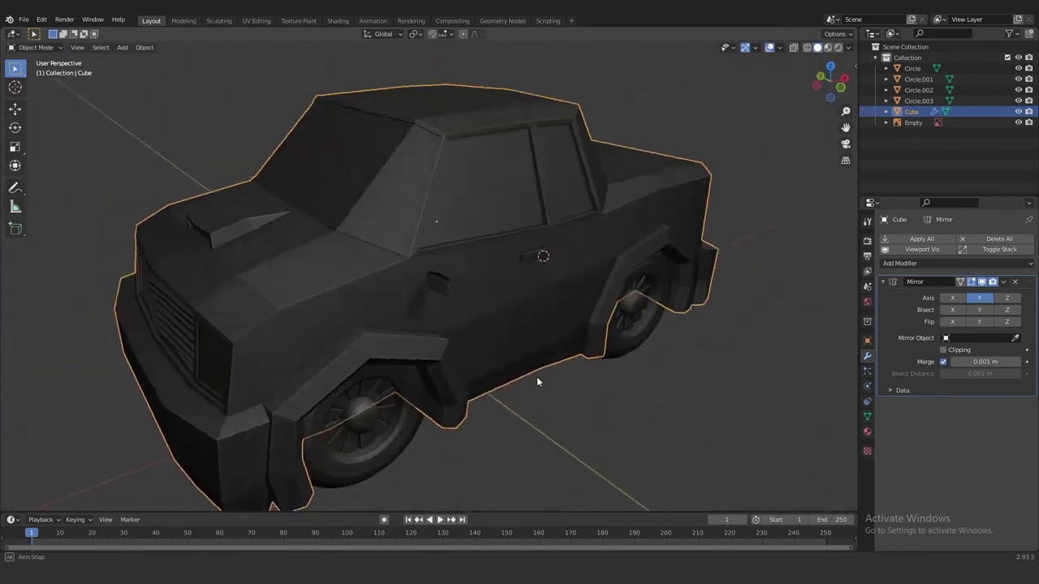
{"action": "scroll", "coordinate": [464, 299], "scroll_direction": "up", "scroll_amount": 5}
{"action": "left_click", "coordinate": [462, 298]}
{"action": "mouse_move", "coordinate": [463, 299]}
{"action": "middle_mouse_down"}
{"action": "mouse_move", "coordinate": [519, 324]}
{"action": "mouse_move", "coordinate": [452, 318]}
{"action": "mouse_move", "coordinate": [539, 323]}
{"action": "mouse_move", "coordinate": [501, 312]}
{"action": "middle_mouse_up"}
{"action": "key", "text": "g"}
{"action": "key", "text": "y"}
{"action": "left_click", "coordinate": [527, 331]}
- Rotate and raise the door handle, checking it against the whole car
{"action": "key", "text": "Tab"}
{"action": "scroll", "coordinate": [477, 309], "scroll_direction": "down", "scroll_amount": 5}
{"action": "key", "text": "Tab"}
{"action": "scroll", "coordinate": [507, 324], "scroll_direction": "up", "scroll_amount": 5}
{"action": "left_click", "coordinate": [543, 320]}
{"action": "key", "text": "Tab"}
{"action": "scroll", "coordinate": [487, 317], "scroll_direction": "down", "scroll_amount": 5}
{"action": "key", "text": "Tab"}
{"action": "scroll", "coordinate": [471, 316], "scroll_direction": "up", "scroll_amount": 3}
{"action": "left_click", "coordinate": [470, 310]}
- Orbit to the truck's rear and select the rear panel face for a tail light
{"action": "key", "text": "Tab"}
{"action": "scroll", "coordinate": [503, 313], "scroll_direction": "down", "scroll_amount": 5}
{"action": "scroll", "coordinate": [422, 308], "scroll_direction": "down", "scroll_amount": 3}
{"action": "mouse_move", "coordinate": [346, 306]}
{"action": "middle_mouse_down"}
{"action": "mouse_move", "coordinate": [304, 299]}
{"action": "mouse_move", "coordinate": [553, 307]}
{"action": "mouse_move", "coordinate": [454, 341]}
{"action": "mouse_move", "coordinate": [422, 341]}
{"action": "mouse_move", "coordinate": [550, 298]}
{"action": "middle_mouse_up"}
{"action": "scroll", "coordinate": [420, 288], "scroll_direction": "up", "scroll_amount": 2}
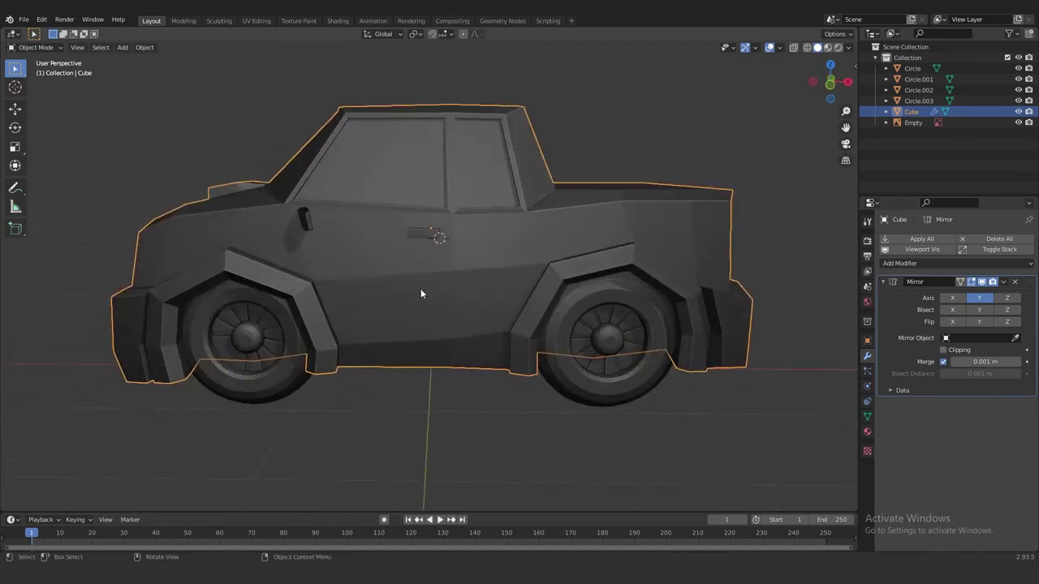
{"action": "mouse_move", "coordinate": [420, 288]}
{"action": "middle_mouse_down"}
{"action": "mouse_move", "coordinate": [210, 289]}
{"action": "mouse_move", "coordinate": [482, 294]}
{"action": "middle_mouse_up"}
{"action": "scroll", "coordinate": [483, 298], "scroll_direction": "up", "scroll_amount": 2}
{"action": "key", "text": "Tab"}
{"action": "left_click", "coordinate": [458, 301]}
{"action": "scroll", "coordinate": [510, 355], "scroll_direction": "down", "scroll_amount": 2}
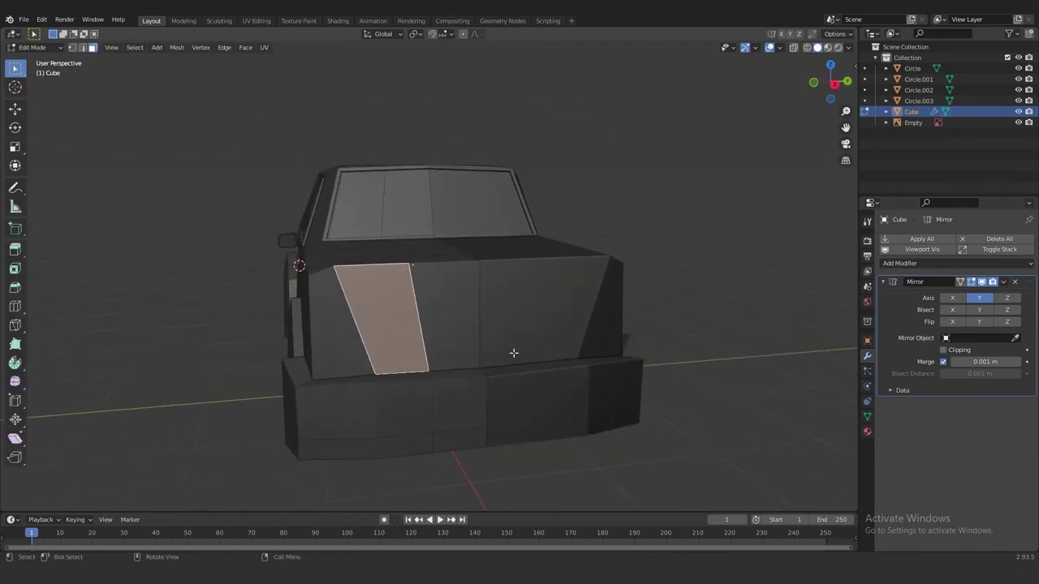
{"action": "middle_click_drag", "start_coordinate": [509, 354], "coordinate": [403, 338]}
- Inset the tail light face, scale it to 0.578 on Z and tilt it 4.27°
{"action": "left_click", "coordinate": [598, 393]}
{"action": "key", "text": "s"}
{"action": "key", "text": "z"}
{"action": "left_click", "coordinate": [526, 366]}
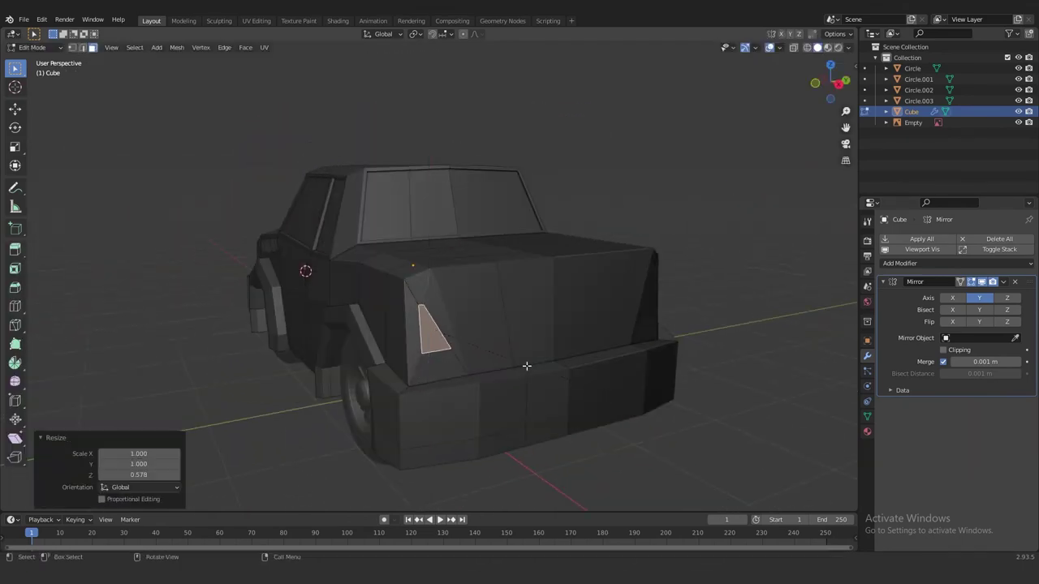
{"action": "left_click", "coordinate": [528, 369]}
{"action": "scroll", "coordinate": [528, 369], "scroll_direction": "up", "scroll_amount": 2}
{"action": "key", "text": "e"}
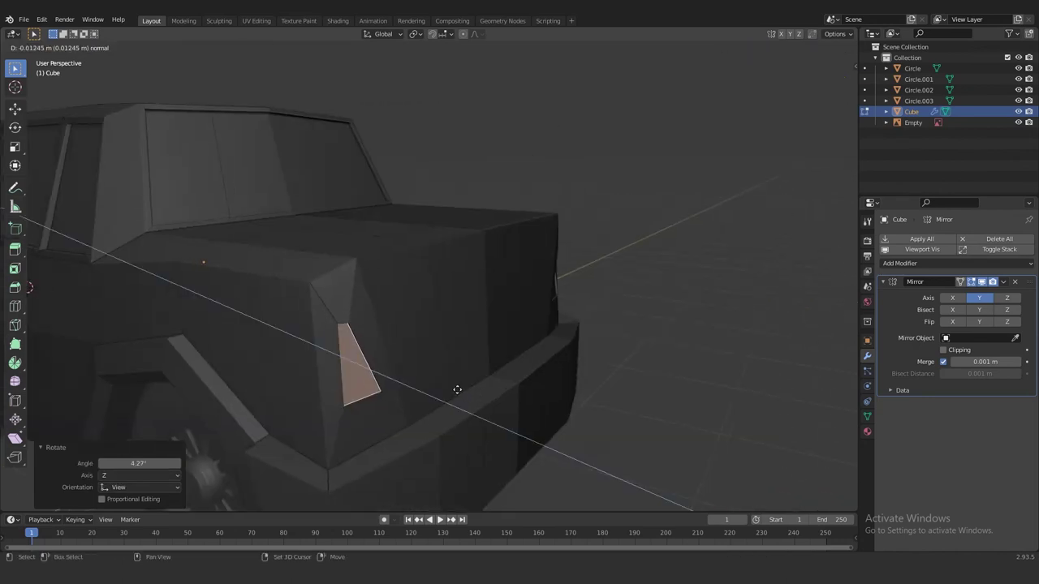
{"action": "key", "text": "Escape"}
- Inset the tail light face again, scale it to 0.707 on Z and recess it inward
{"action": "key", "text": "i"}
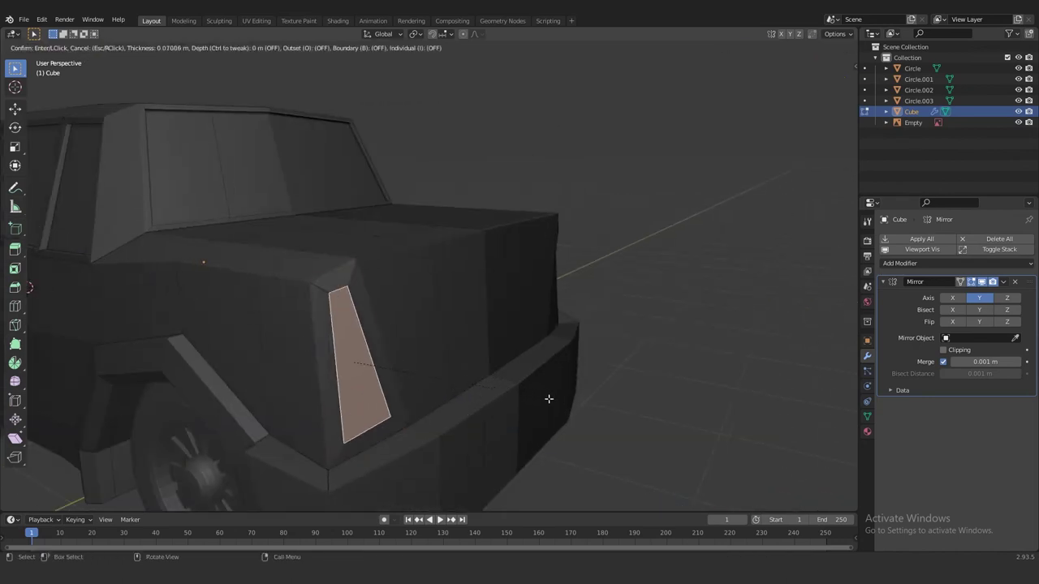
{"action": "left_click", "coordinate": [548, 399]}
{"action": "key", "text": "s"}
{"action": "key", "text": "z"}
{"action": "left_click", "coordinate": [486, 385]}
{"action": "key", "text": "e"}
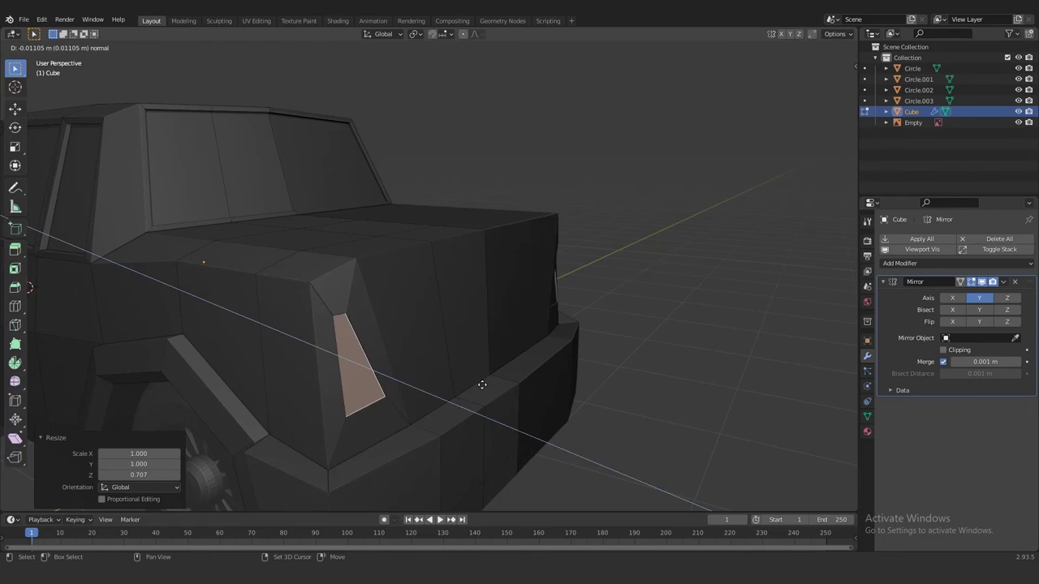
{"action": "left_click", "coordinate": [543, 408]}
{"action": "left_click", "coordinate": [573, 410]}
- Resize the recessed tail light face vertically from the rear view
{"action": "middle_click_drag", "start_coordinate": [574, 410], "coordinate": [406, 357]}
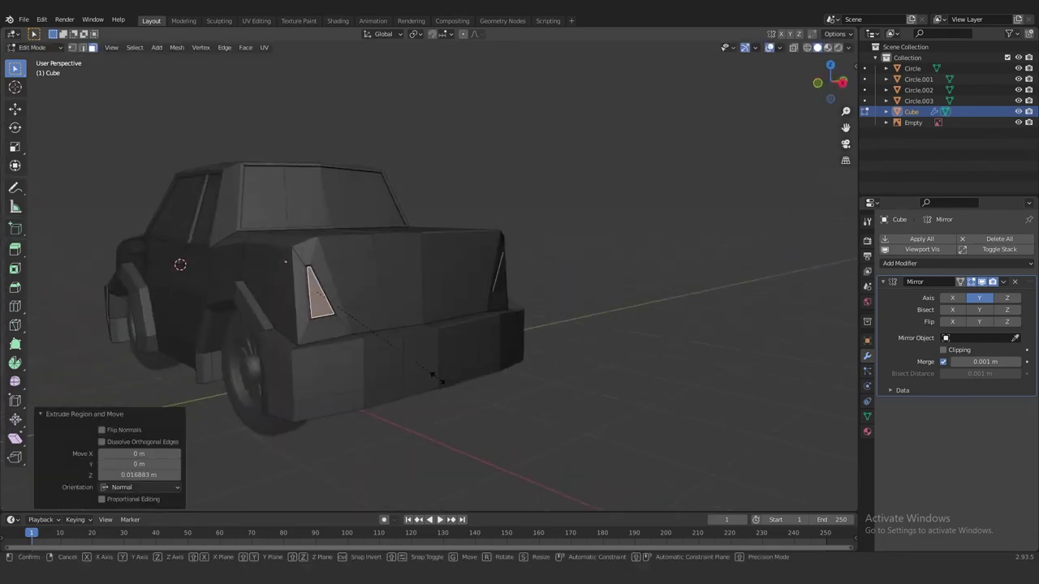
{"action": "key", "text": "s"}
{"action": "key", "text": "z"}
{"action": "left_click", "coordinate": [392, 355]}
{"action": "key", "text": "Escape"}
{"action": "key", "text": "Tab"}
- Scale the tail light face to 0.66 on Z and 0.956 on Y
{"action": "scroll", "coordinate": [359, 338], "scroll_direction": "up", "scroll_amount": 5}
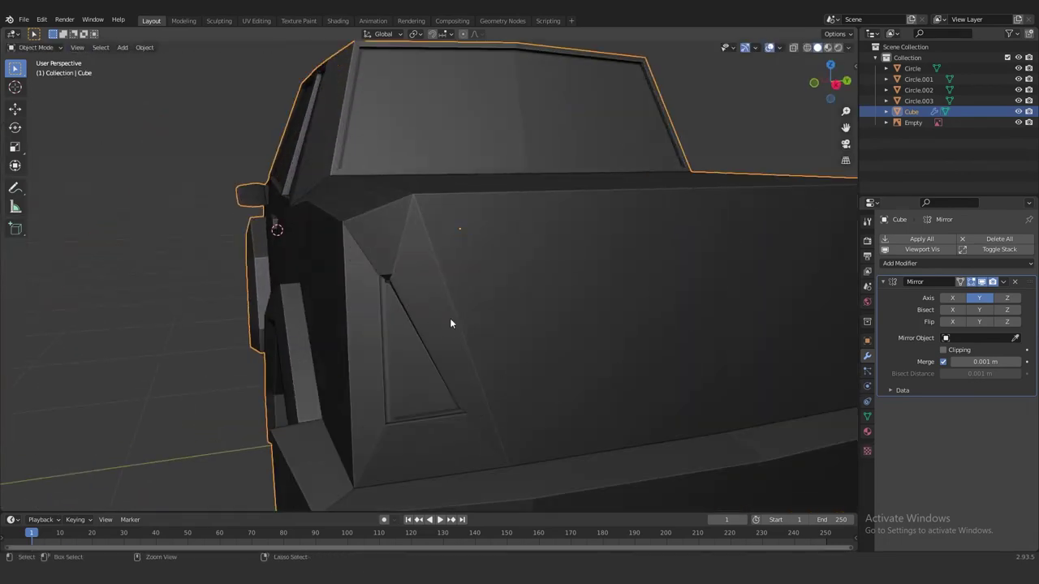
{"action": "key", "text": "Tab"}
{"action": "type", "text": "sz.66"}
{"action": "key", "text": "Return"}
{"action": "key", "text": "s"}
{"action": "key", "text": "y"}
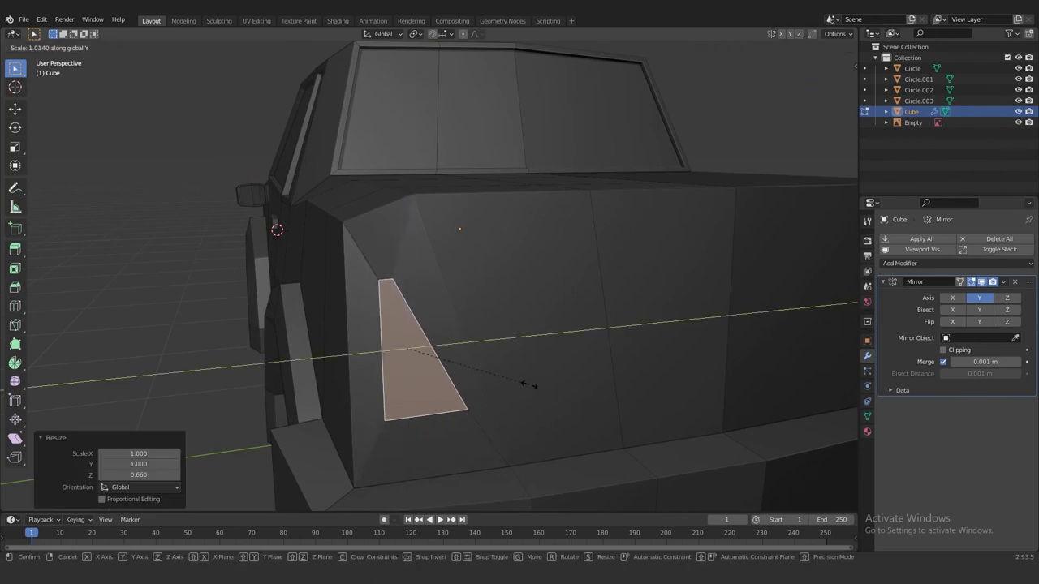
{"action": "left_click", "coordinate": [523, 388]}
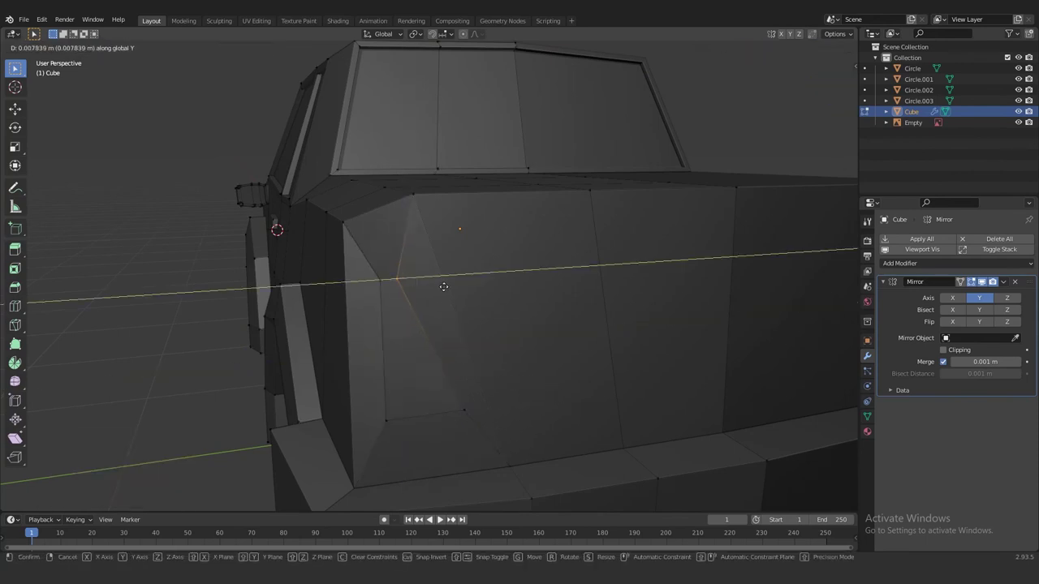
{"action": "middle_click_drag", "start_coordinate": [461, 382], "coordinate": [477, 386]}
- Push the tail light face inward and orbit around to inspect the finished rear
{"action": "key", "text": "e"}
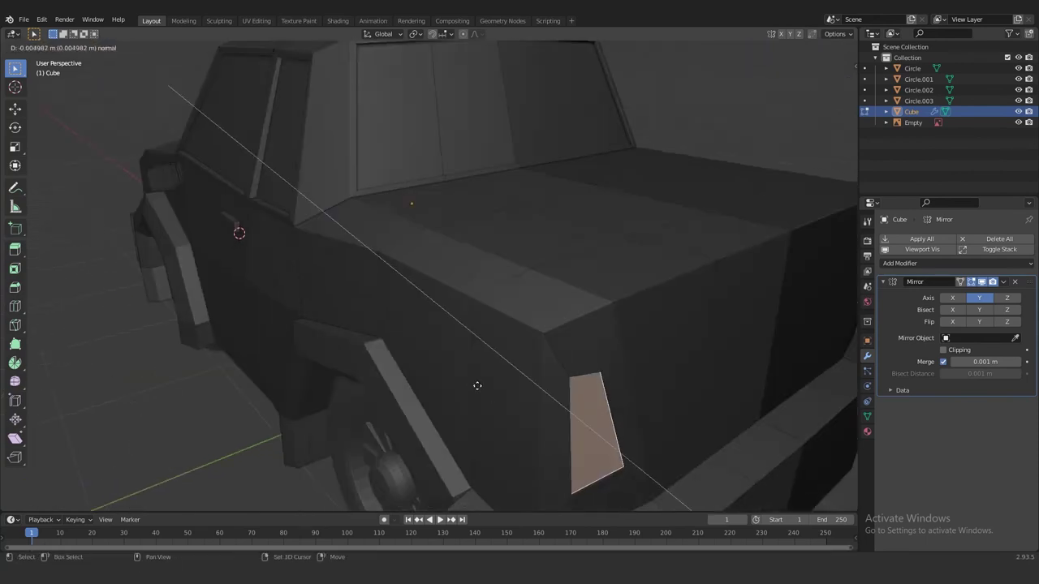
{"action": "key", "text": "Tab"}
{"action": "middle_click_drag", "start_coordinate": [715, 427], "coordinate": [590, 371]}
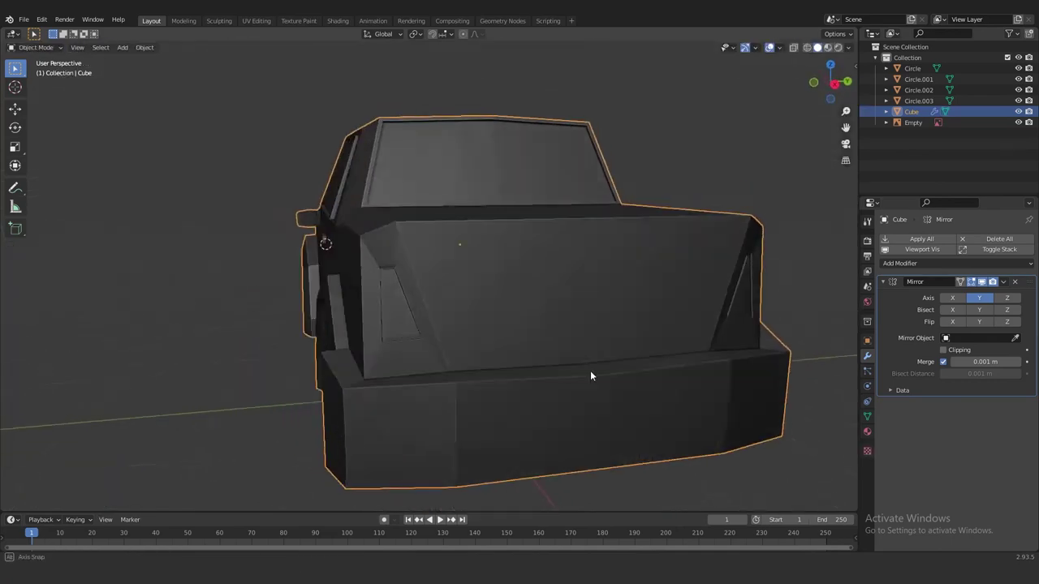
{"action": "scroll", "coordinate": [497, 379], "scroll_direction": "up", "scroll_amount": 3}
{"action": "mouse_move", "coordinate": [498, 379]}
{"action": "middle_mouse_down"}
{"action": "mouse_move", "coordinate": [445, 358]}
{"action": "mouse_move", "coordinate": [472, 325]}
{"action": "mouse_move", "coordinate": [540, 325]}
{"action": "mouse_move", "coordinate": [486, 300]}
{"action": "mouse_move", "coordinate": [428, 349]}
{"action": "mouse_move", "coordinate": [491, 373]}
{"action": "mouse_move", "coordinate": [499, 398]}
{"action": "mouse_move", "coordinate": [476, 392]}
{"action": "mouse_move", "coordinate": [544, 394]}
{"action": "mouse_move", "coordinate": [547, 355]}
{"action": "mouse_move", "coordinate": [640, 385]}
{"action": "mouse_move", "coordinate": [498, 408]}
{"action": "mouse_move", "coordinate": [656, 205]}
{"action": "middle_mouse_up"}
- Adjust another face in see-through wireframe, return to solid shading, and save as Car model.blend
{"action": "key", "text": "Tab"}
{"action": "key", "text": "shift+z"}
{"action": "left_click", "coordinate": [431, 372]}
{"action": "left_click", "coordinate": [481, 384]}
{"action": "key", "text": "Tab"}
{"action": "key", "text": "shift+z"}
{"action": "key", "text": "ctrl+s"}
- Give the car a light grey viewport shading and turn on the scene Statistics overlay
{"action": "left_click", "coordinate": [848, 47]}
{"action": "left_click", "coordinate": [798, 183]}
{"action": "mouse_move", "coordinate": [731, 244]}
{"action": "middle_mouse_down"}
{"action": "mouse_move", "coordinate": [404, 273]}
{"action": "mouse_move", "coordinate": [446, 263]}
{"action": "mouse_move", "coordinate": [430, 298]}
{"action": "mouse_move", "coordinate": [470, 277]}
{"action": "mouse_move", "coordinate": [432, 289]}
{"action": "middle_mouse_up"}
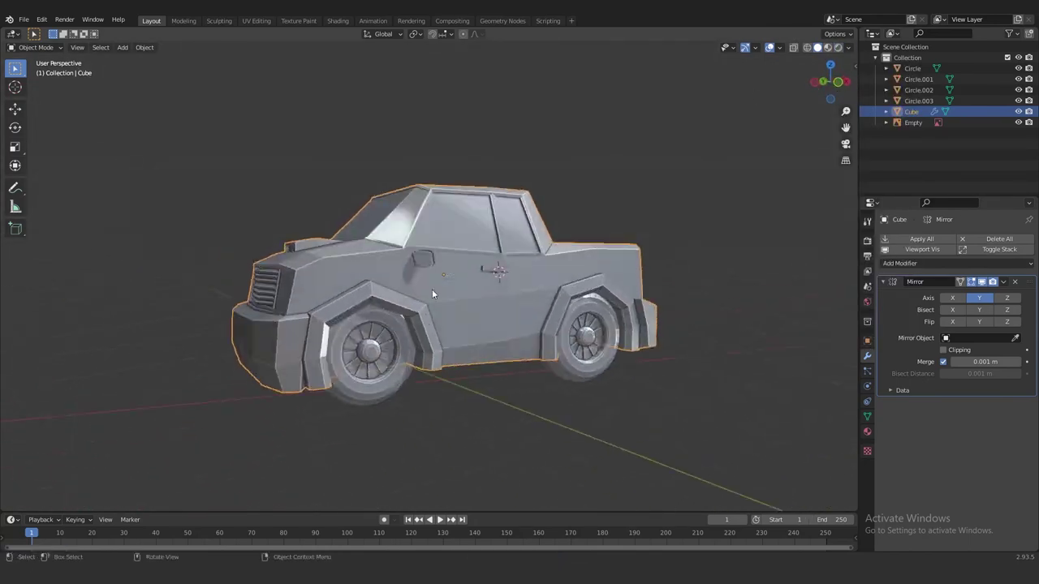
{"action": "left_click", "coordinate": [848, 47]}
{"action": "left_click", "coordinate": [781, 48]}
{"action": "left_click", "coordinate": [710, 122]}
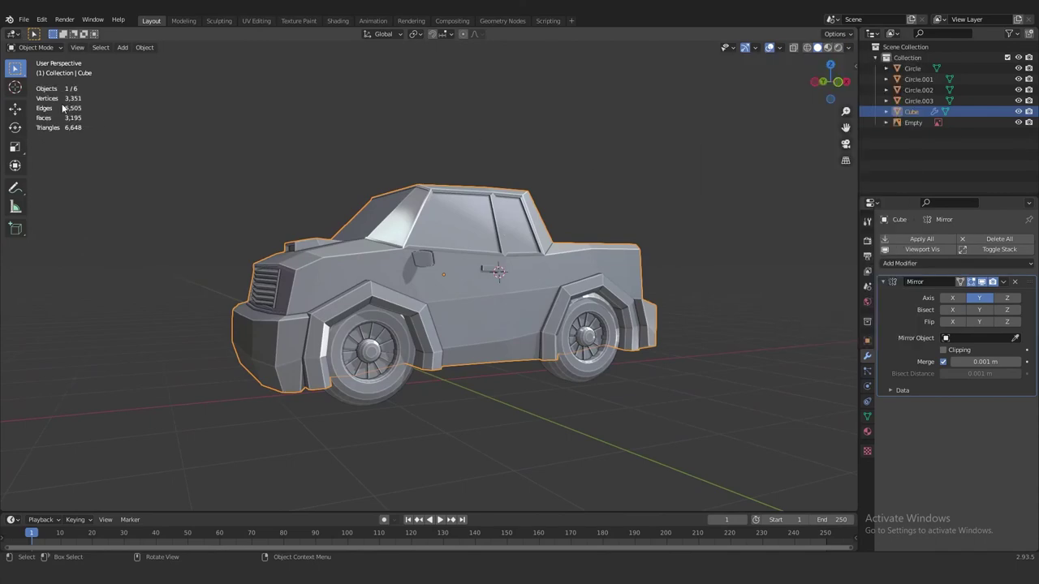
- Show Face Orientation to check normals and recalculate all normals to face outside
{"action": "mouse_move", "coordinate": [317, 281]}
{"action": "middle_mouse_down"}
{"action": "mouse_move", "coordinate": [502, 352]}
{"action": "mouse_move", "coordinate": [561, 303]}
{"action": "mouse_move", "coordinate": [461, 304]}
{"action": "mouse_move", "coordinate": [503, 268]}
{"action": "middle_mouse_up"}
{"action": "left_click", "coordinate": [847, 48]}
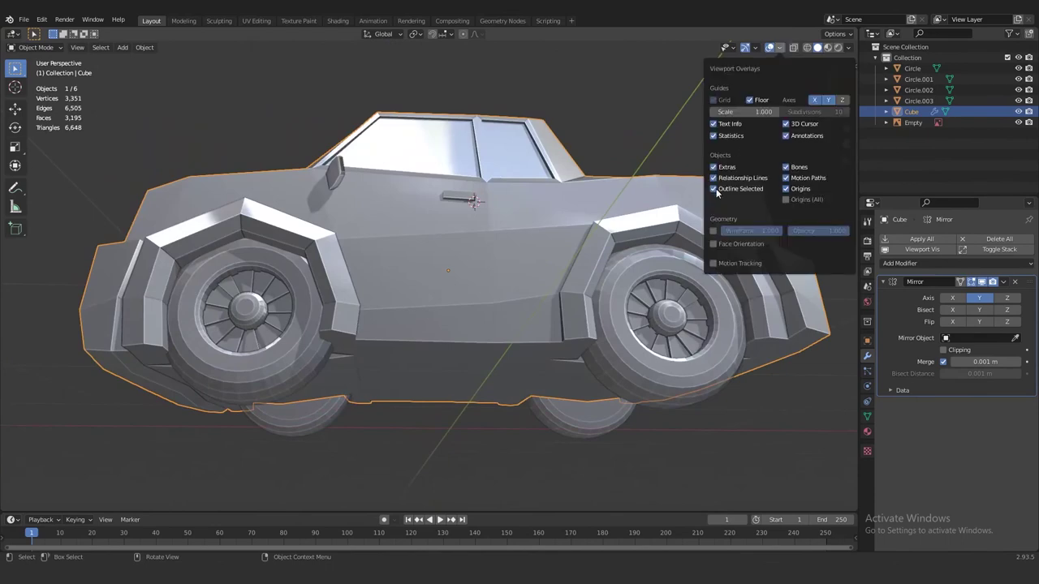
{"action": "left_click", "coordinate": [767, 179]}
{"action": "middle_click_drag", "start_coordinate": [609, 250], "coordinate": [412, 292]}
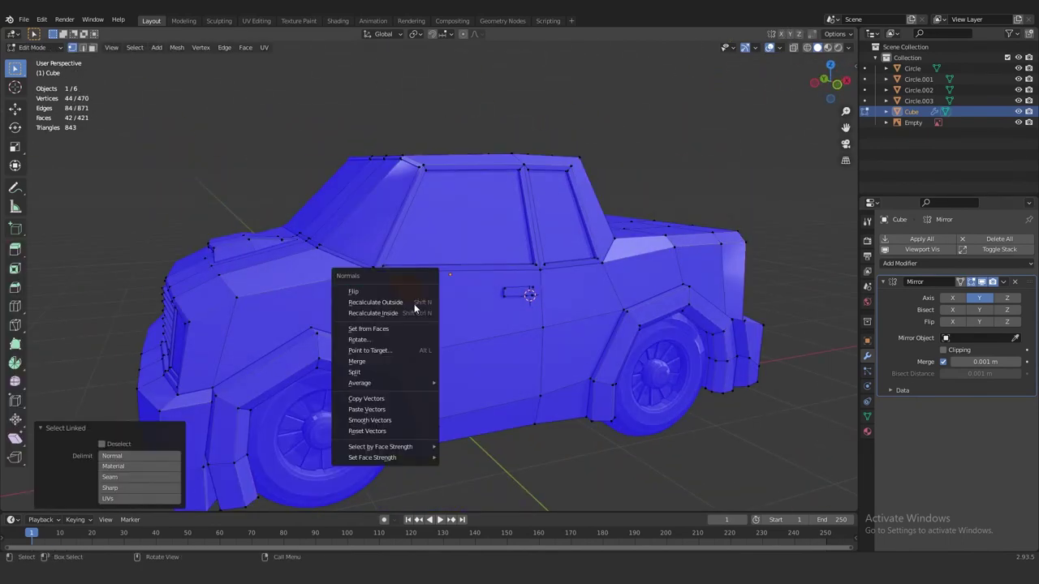
{"action": "left_click", "coordinate": [393, 303]}
{"action": "key", "text": "Tab"}
- Try an annotation stroke on the car, then turn off the Face Orientation overlay
{"action": "left_click", "coordinate": [449, 275]}
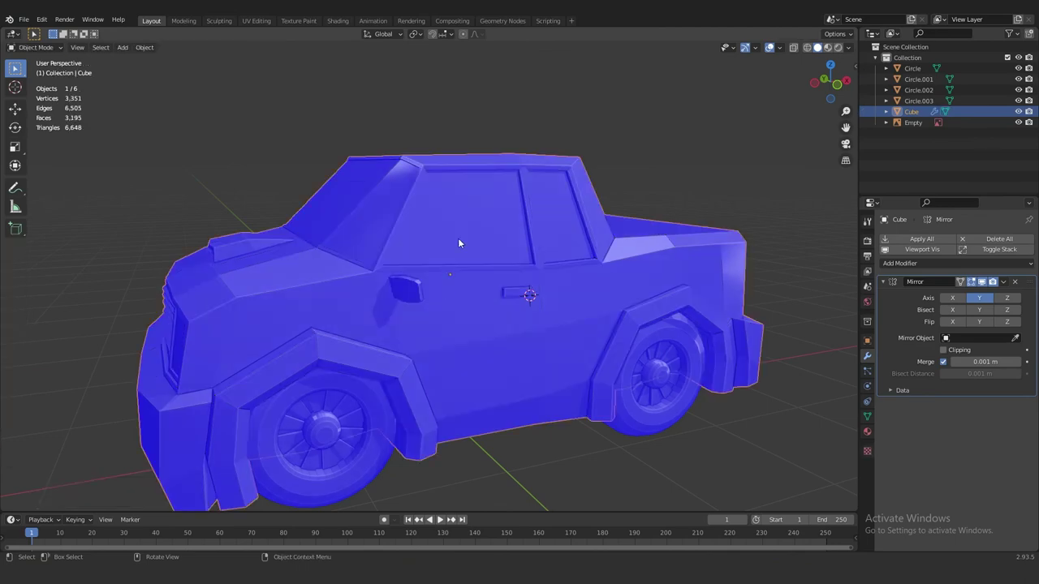
{"action": "right_click", "coordinate": [267, 199]}
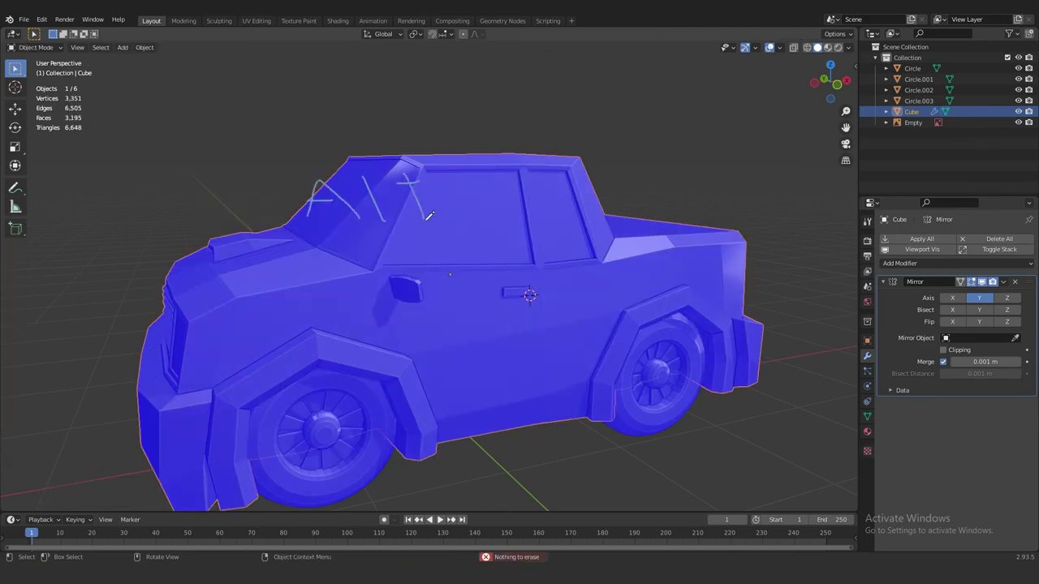
{"action": "mouse_move", "coordinate": [587, 213]}
{"action": "middle_mouse_down"}
{"action": "mouse_move", "coordinate": [597, 224]}
{"action": "mouse_move", "coordinate": [580, 165]}
{"action": "middle_mouse_up"}
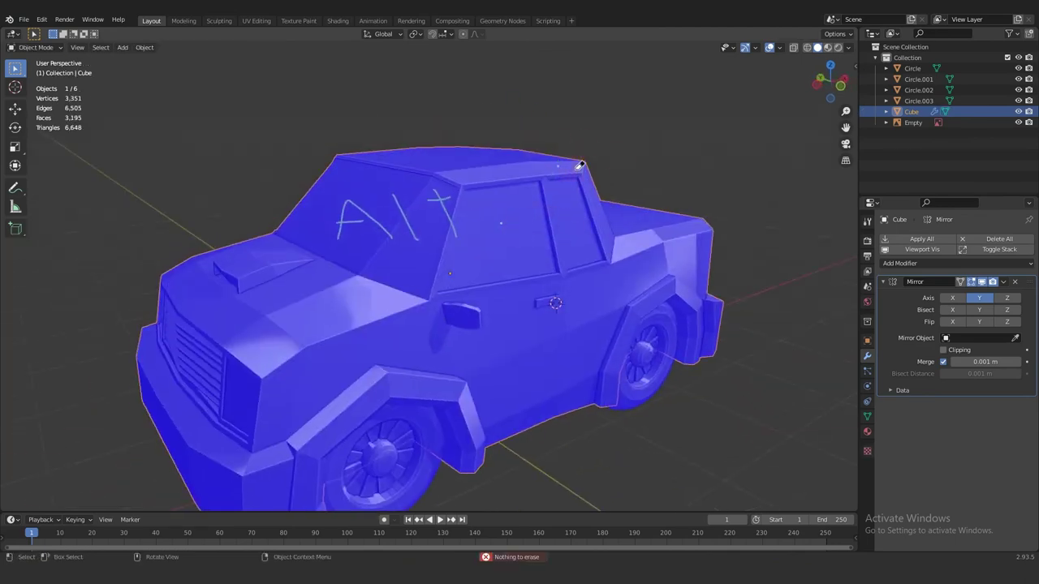
{"action": "middle_click_drag", "start_coordinate": [400, 199], "coordinate": [427, 215]}
{"action": "left_click", "coordinate": [780, 47]}
{"action": "left_click", "coordinate": [718, 248]}
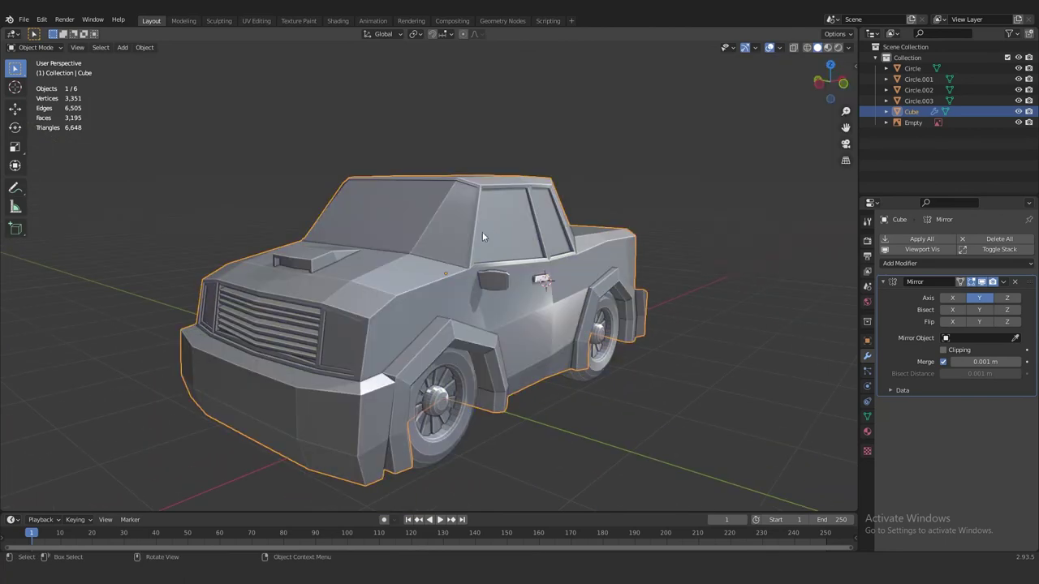
{"action": "scroll", "coordinate": [482, 231], "scroll_direction": "down", "scroll_amount": 3}
- Try green, light and dark matcaps on the car in the shading options
{"action": "left_click", "coordinate": [849, 47]}
{"action": "left_click", "coordinate": [839, 126]}
{"action": "left_click", "coordinate": [779, 194]}
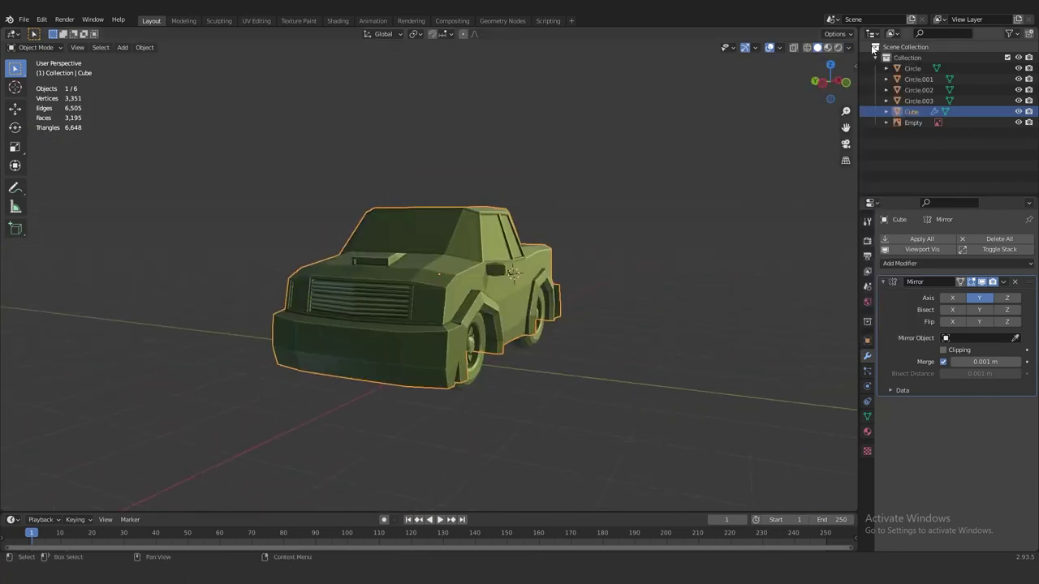
{"action": "left_click", "coordinate": [850, 47]}
{"action": "left_click", "coordinate": [839, 125]}
{"action": "left_click", "coordinate": [843, 227]}
{"action": "left_click", "coordinate": [840, 125]}
{"action": "left_click", "coordinate": [648, 196]}
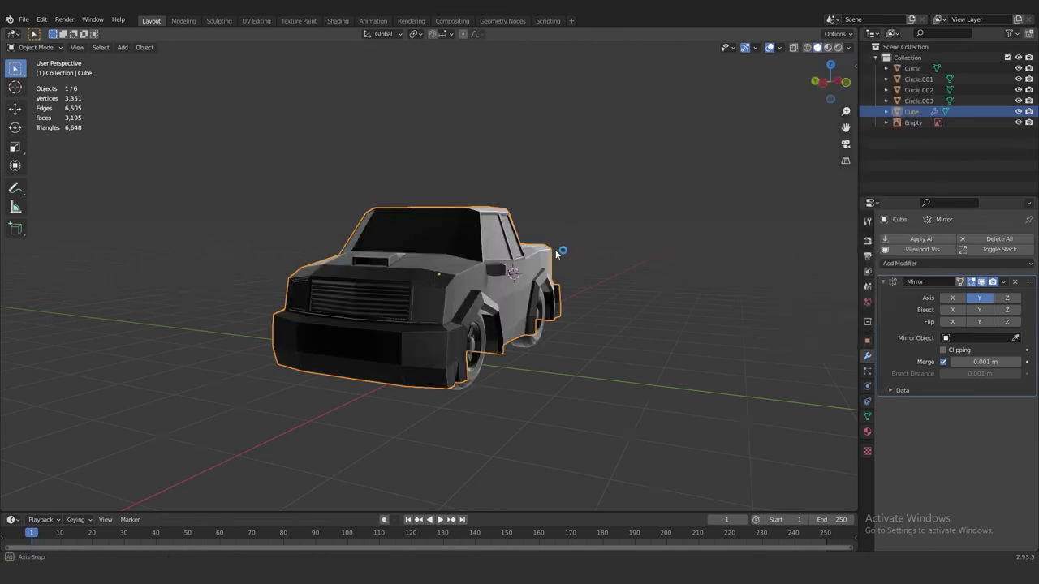
- Apply a final dark matcap and save the model to Car model.blend
{"action": "mouse_move", "coordinate": [504, 244]}
{"action": "middle_mouse_down"}
{"action": "mouse_move", "coordinate": [532, 253]}
{"action": "mouse_move", "coordinate": [632, 241]}
{"action": "middle_mouse_up"}
{"action": "left_click", "coordinate": [849, 48]}
{"action": "left_click", "coordinate": [840, 126]}
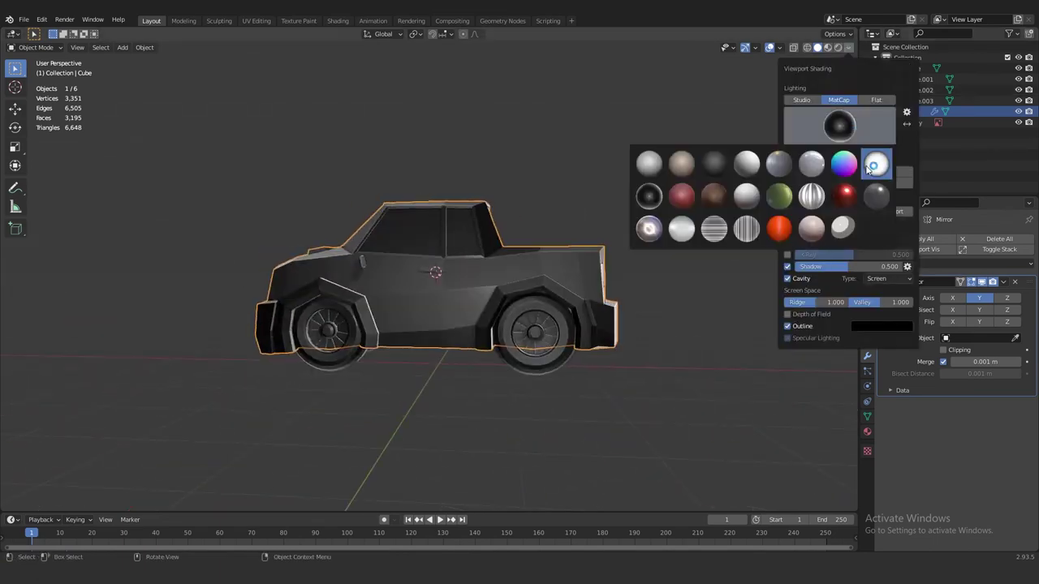
{"action": "left_click", "coordinate": [876, 200]}
{"action": "key", "text": "ctrl+s"}
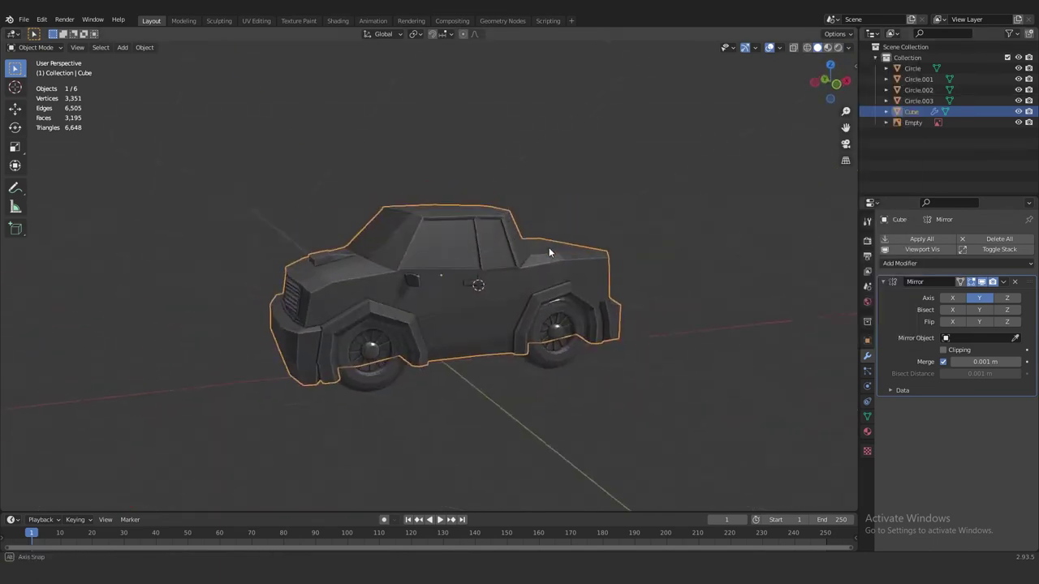